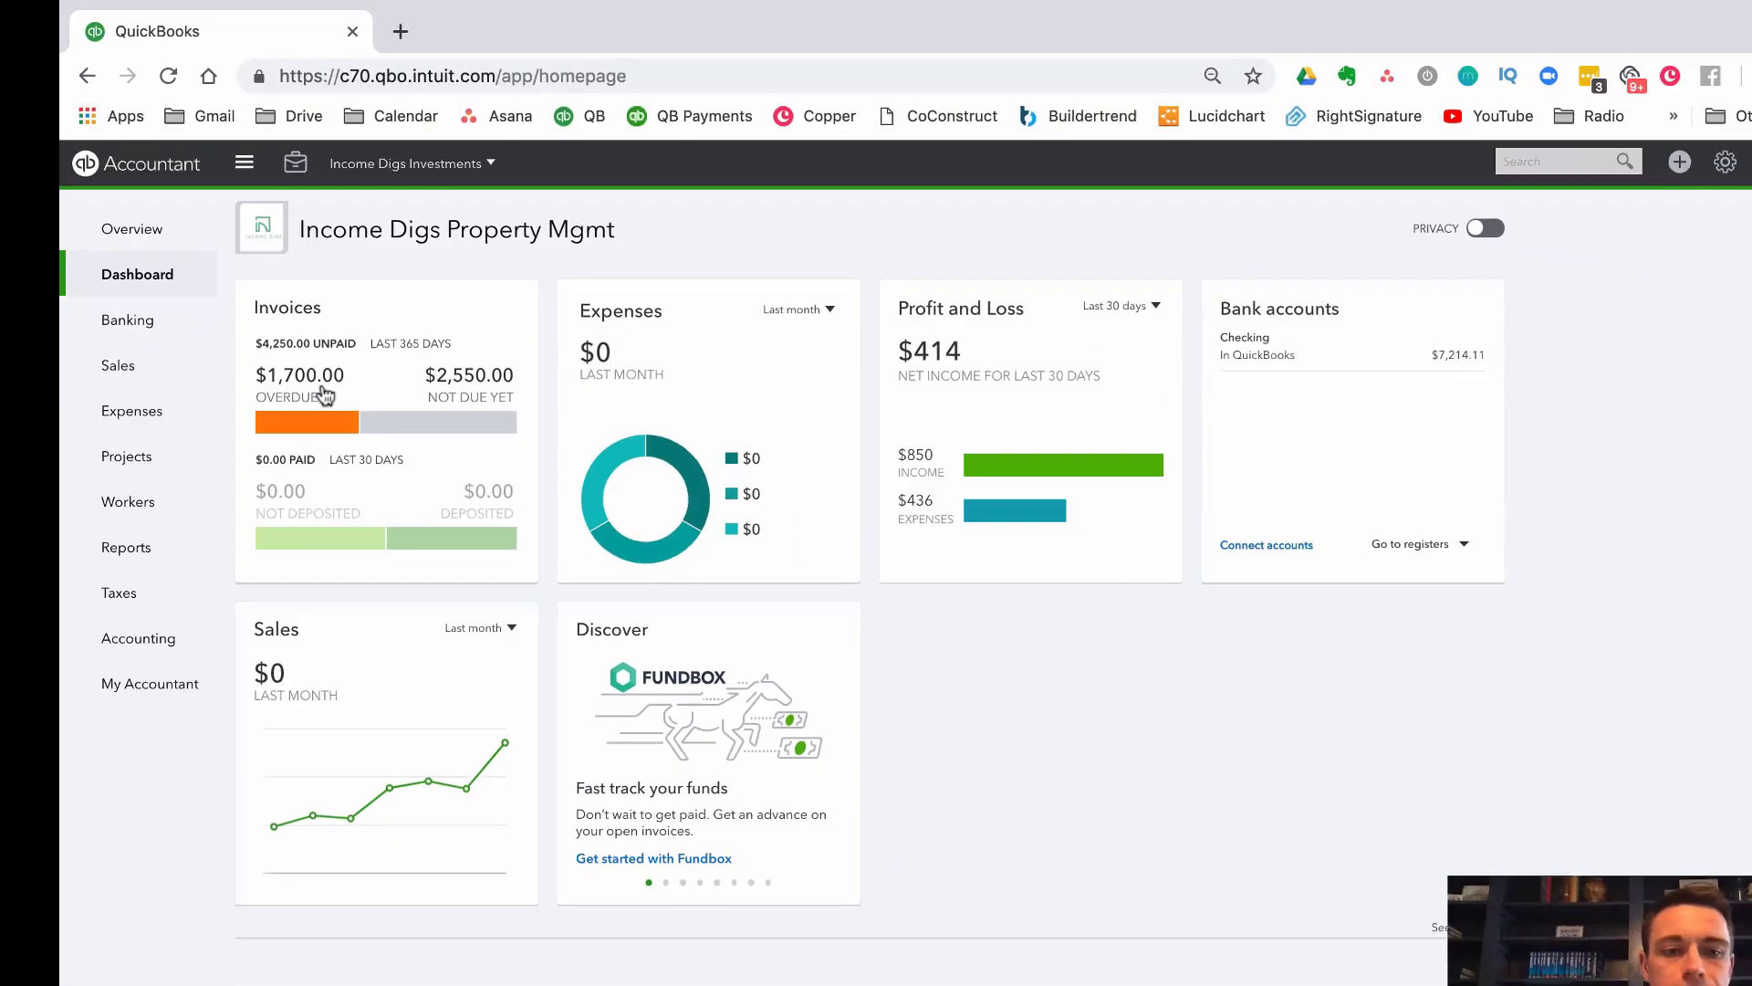
Step: Move from the invoice list to the Customers list showing each tenant's open balance
left_click(324, 393)
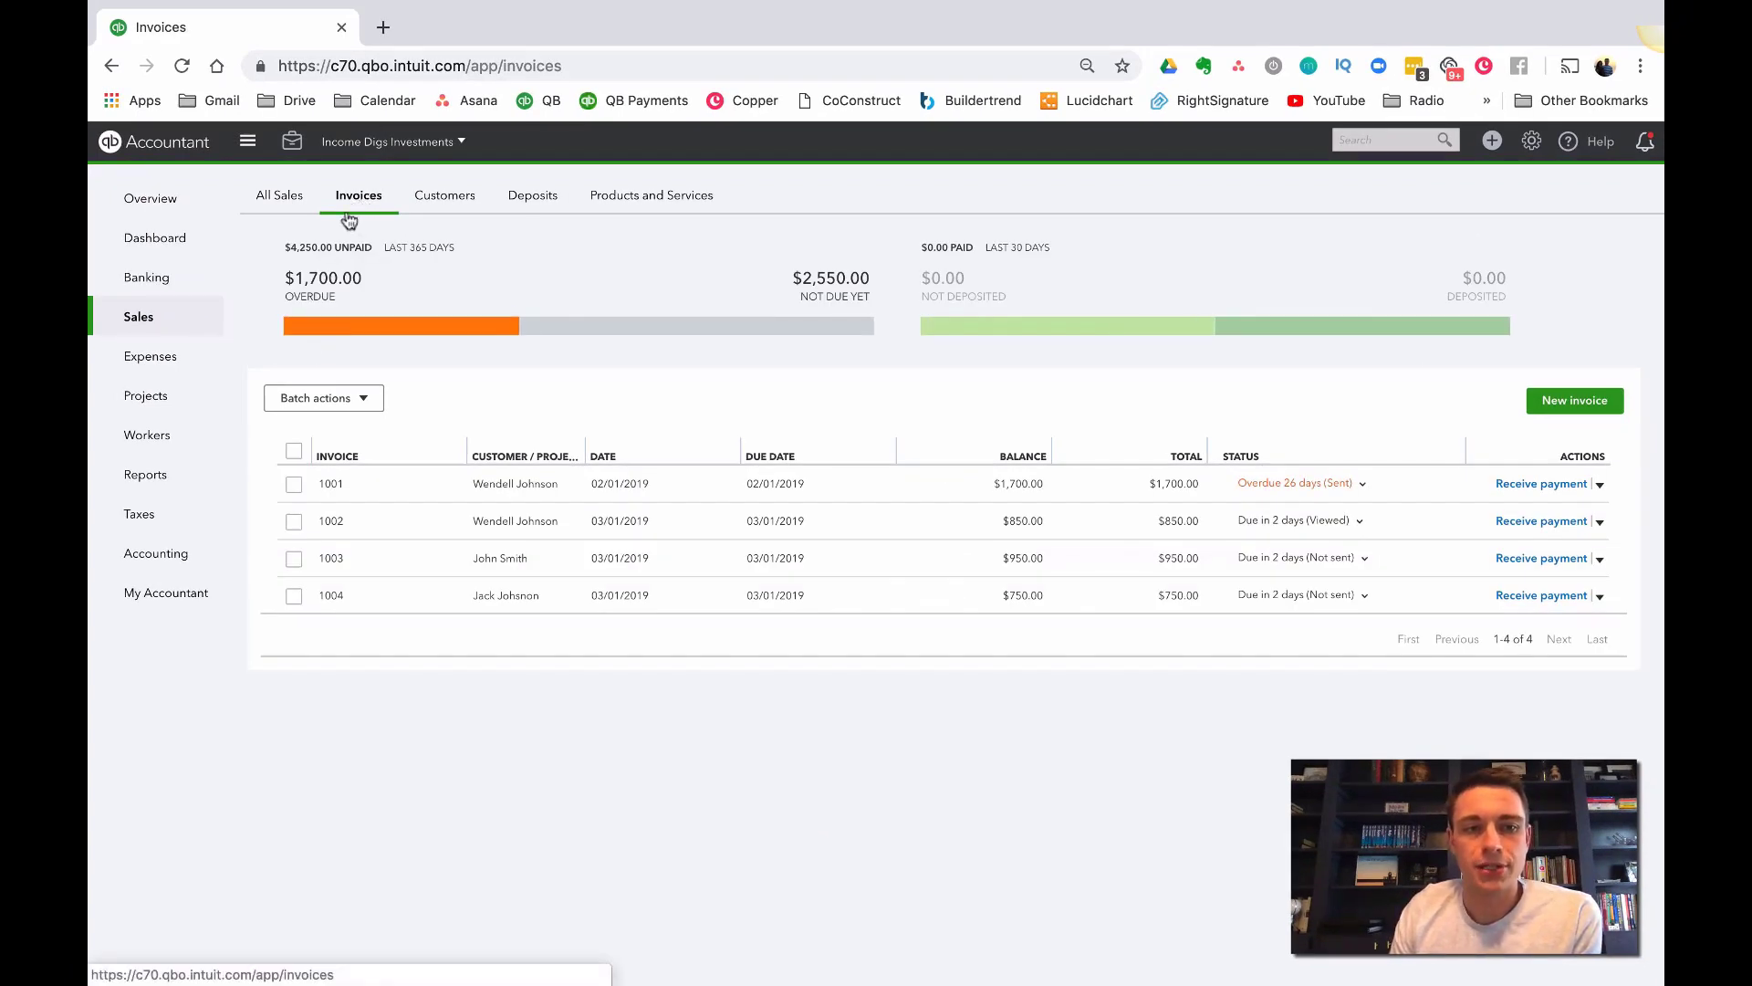
left_click(162, 239)
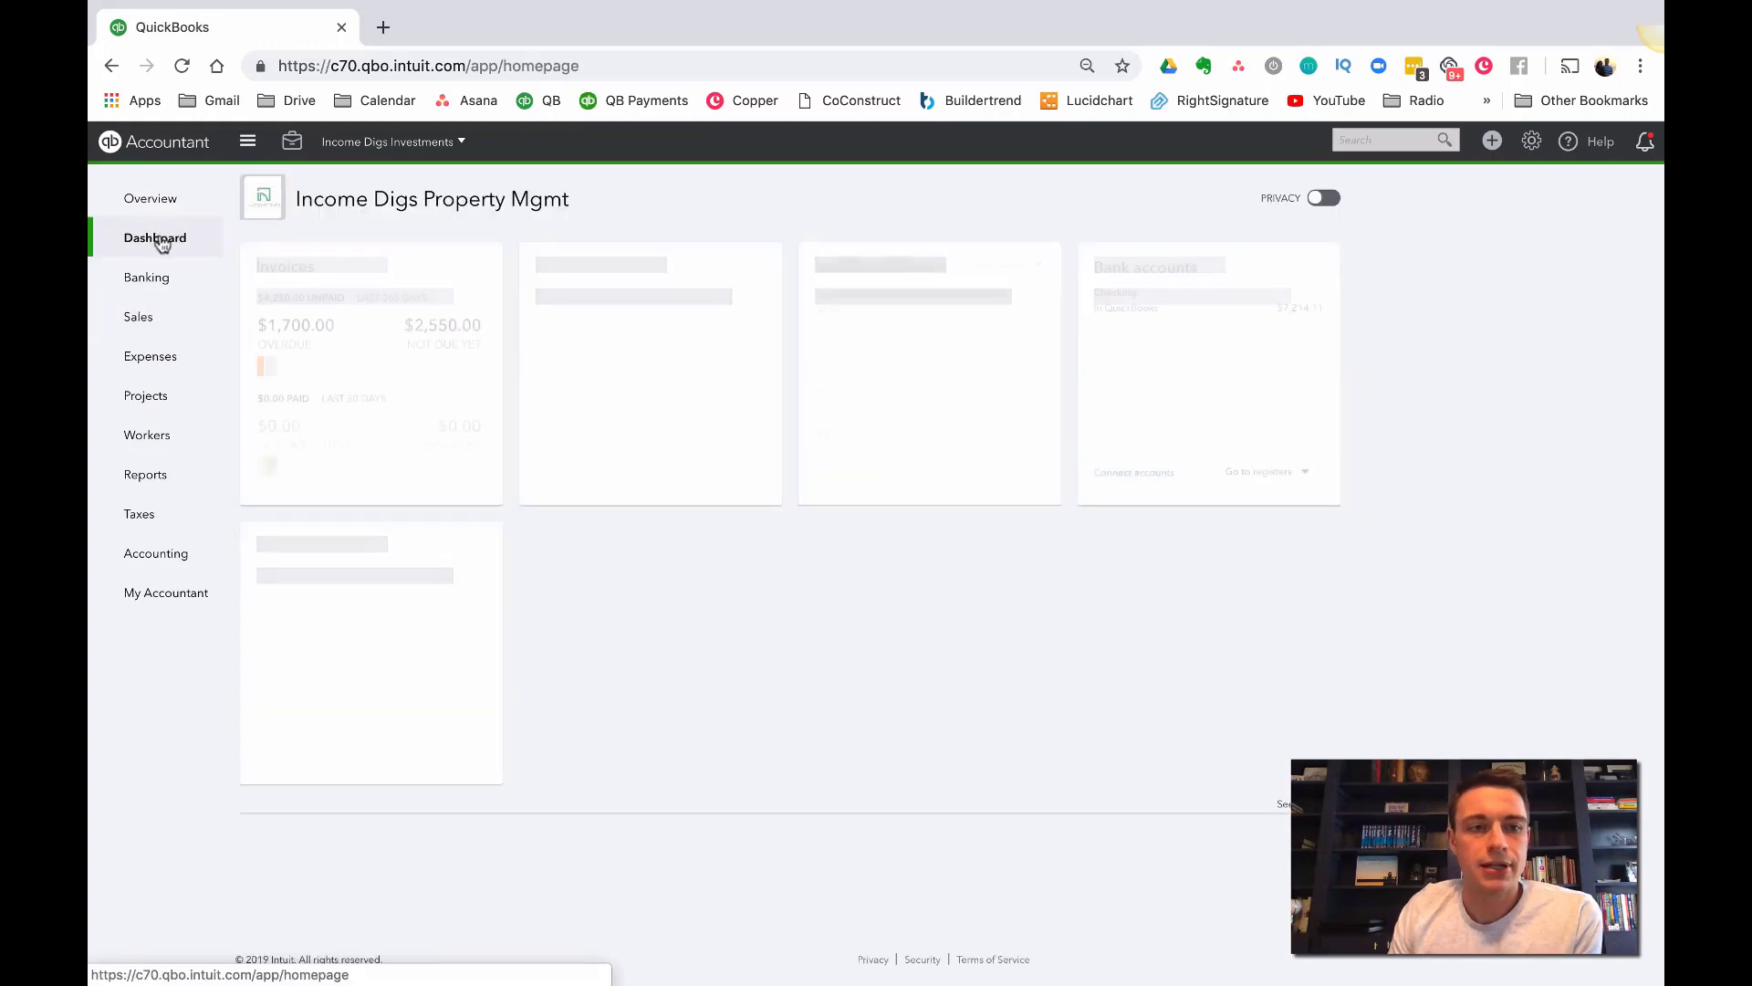
mouse_move(149, 335)
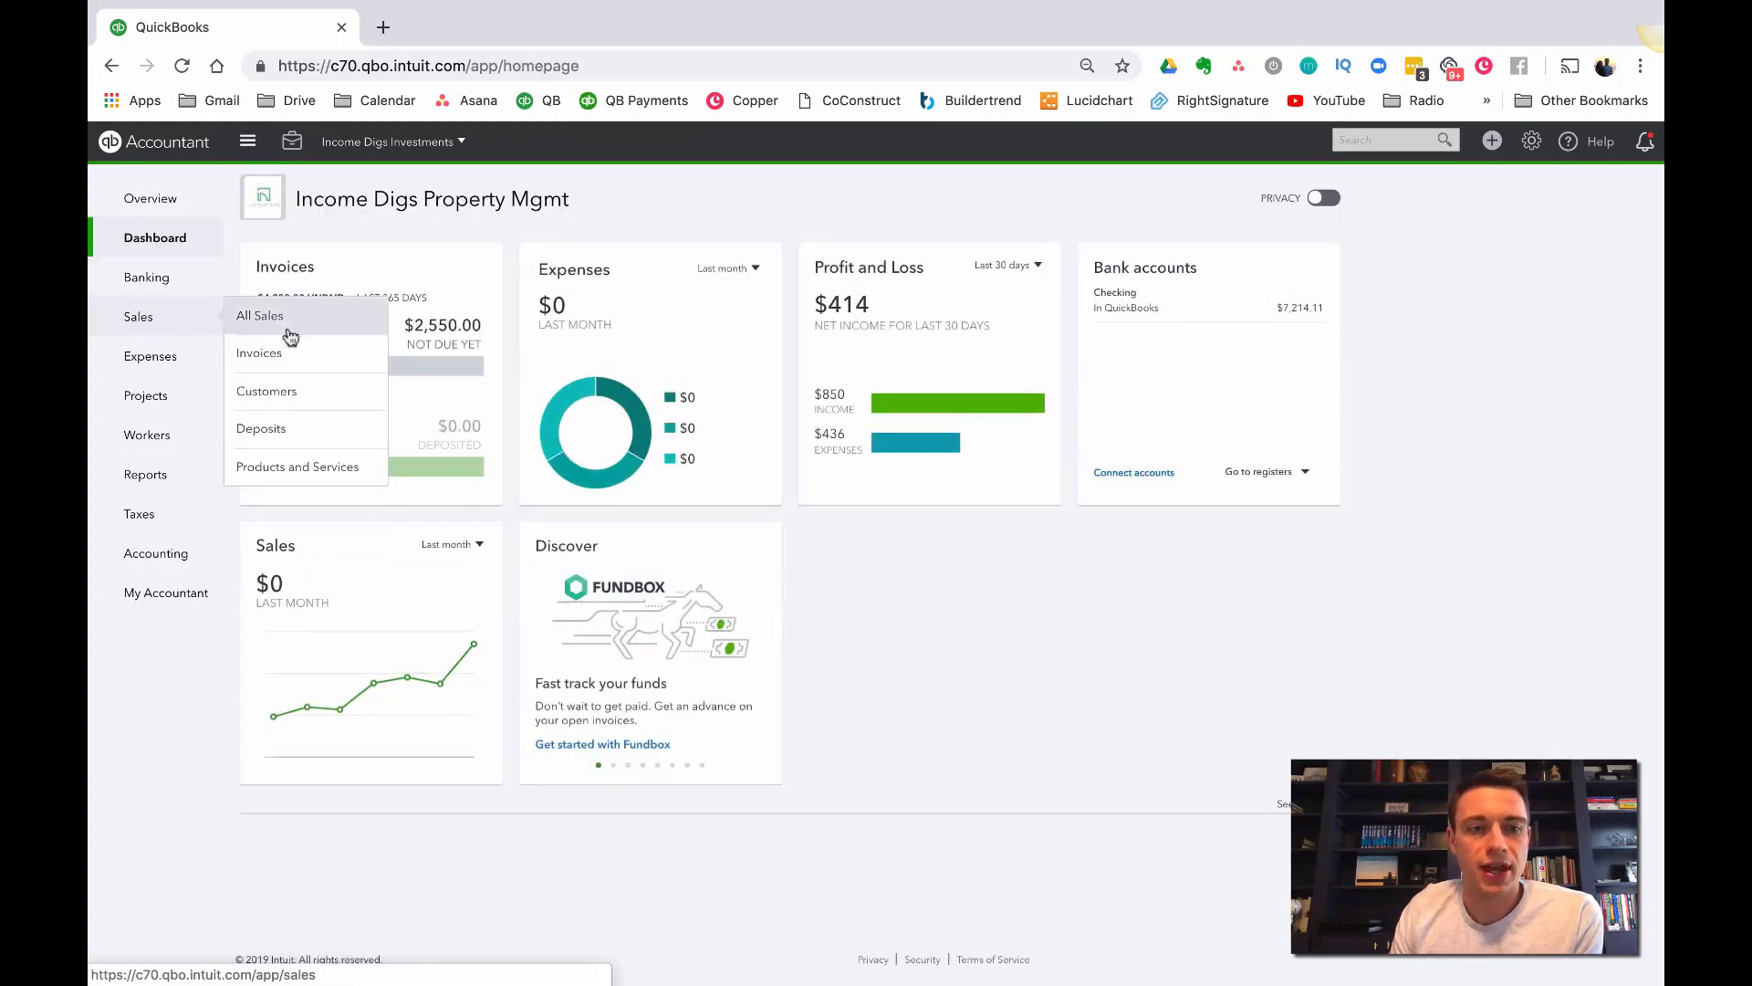
left_click(266, 358)
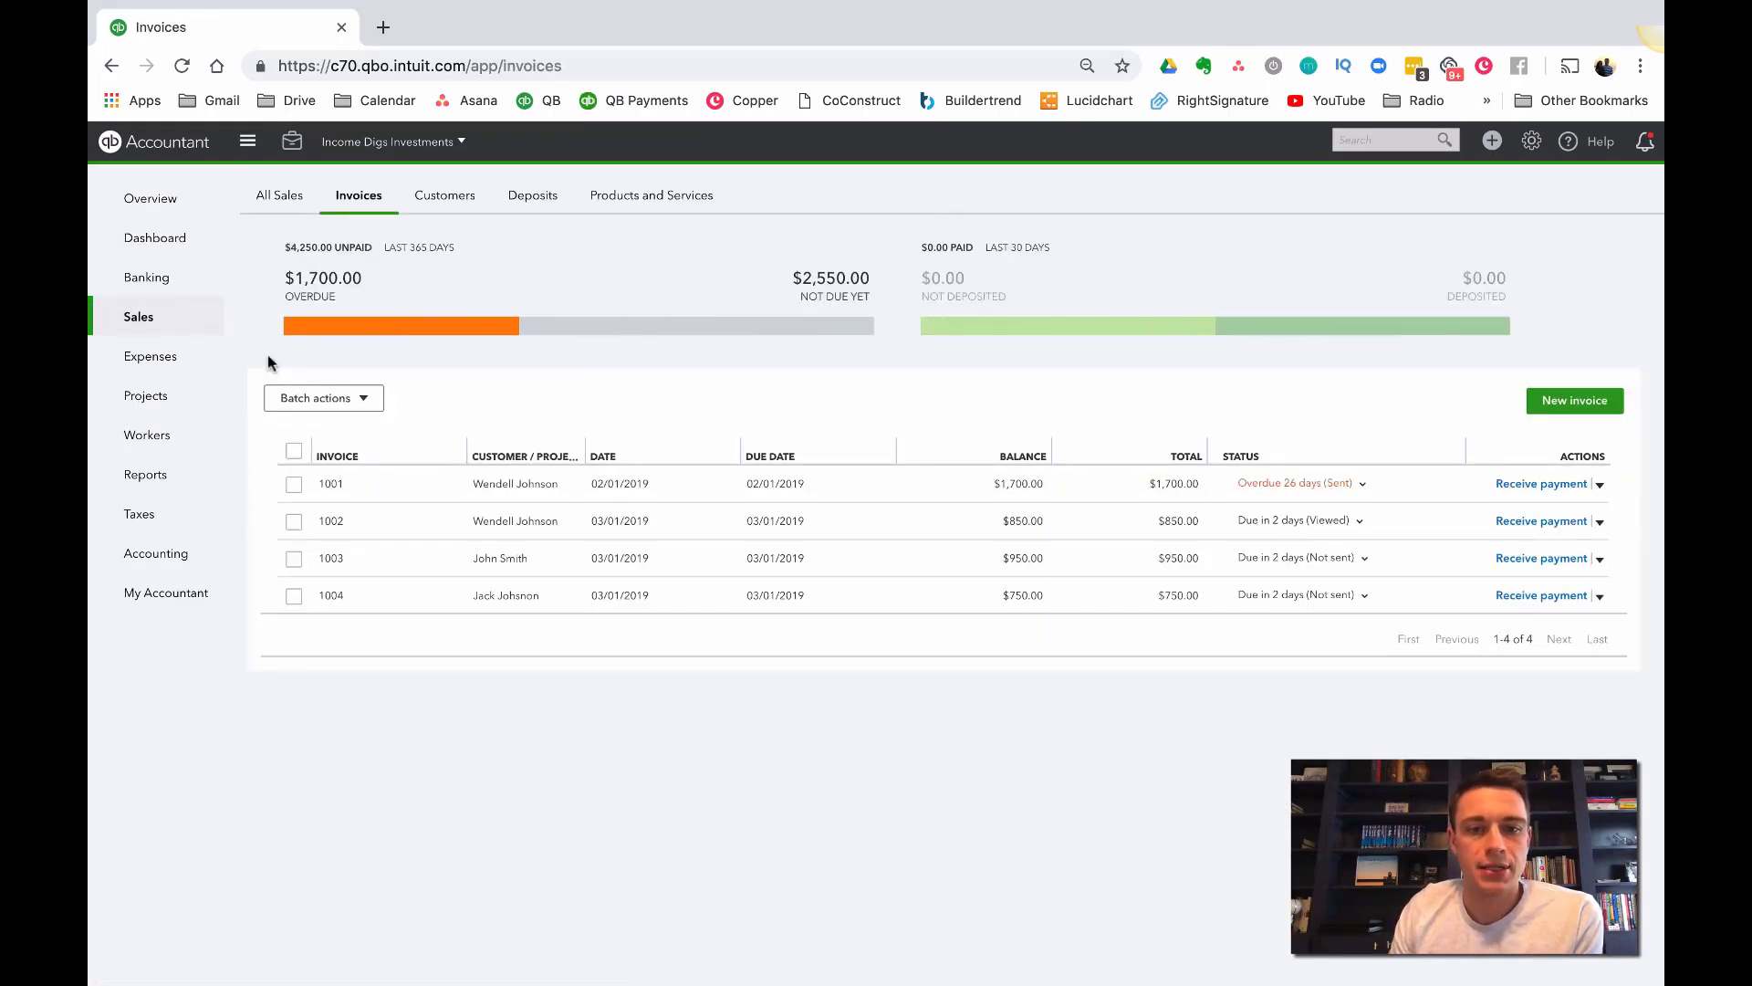
mouse_move(171, 327)
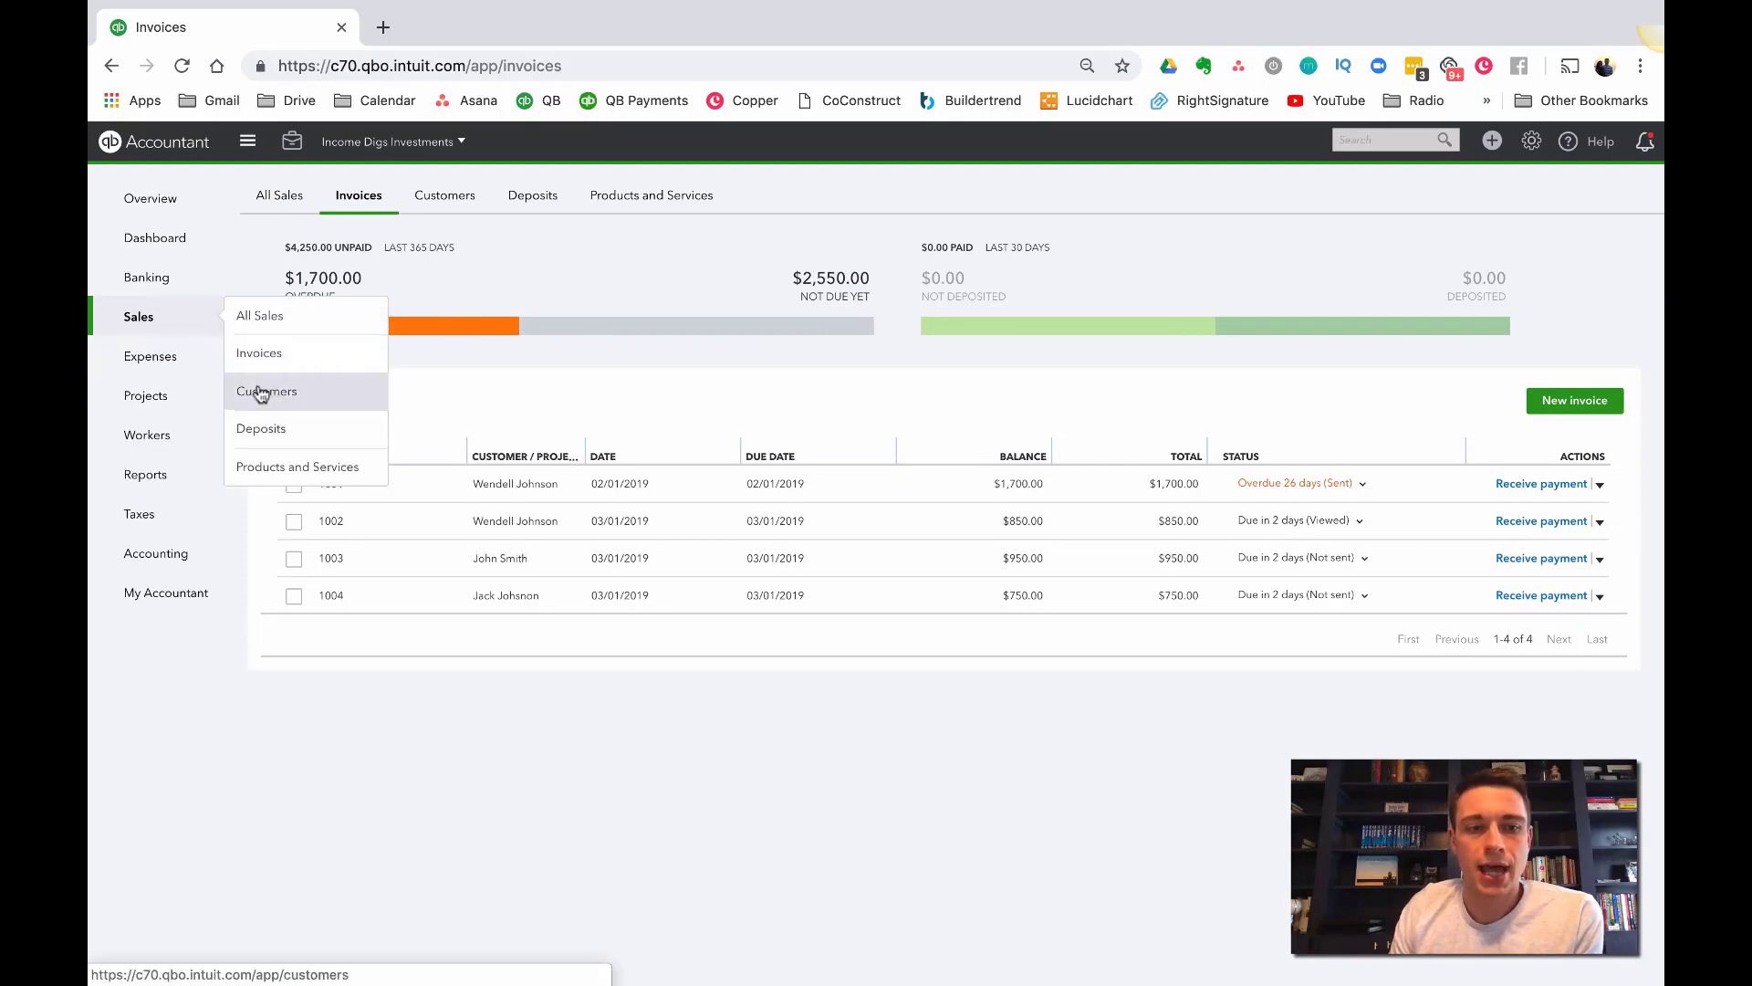
left_click(262, 393)
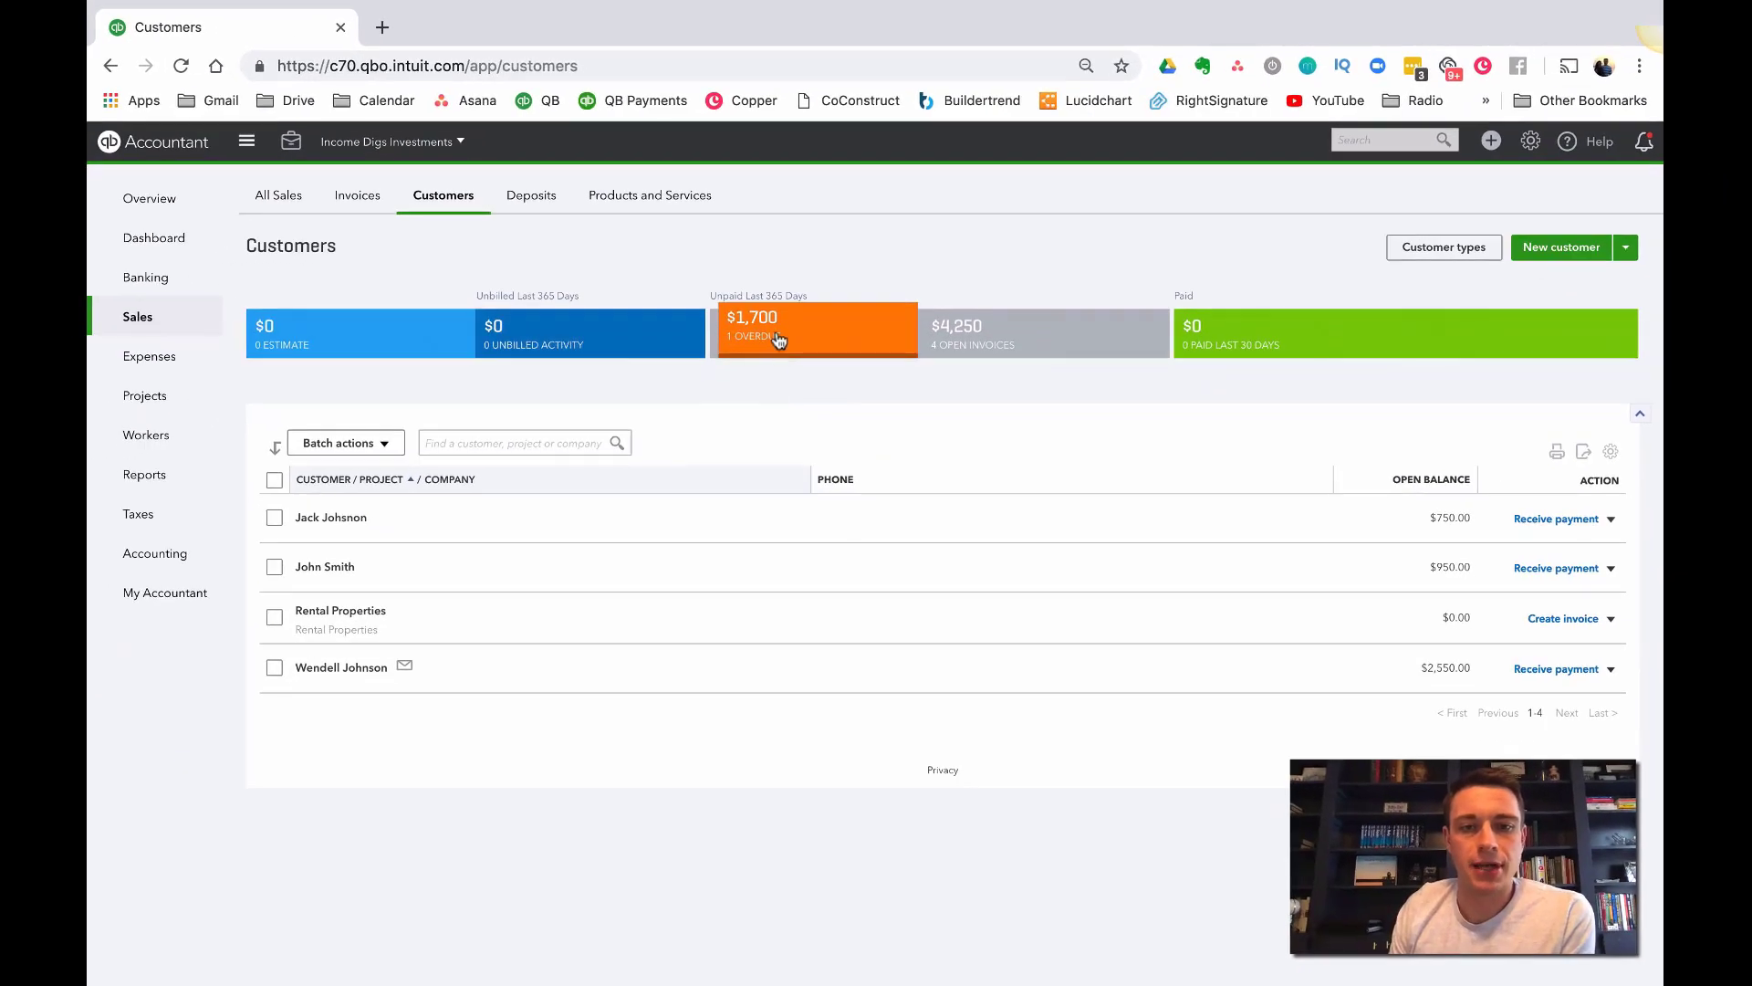
Step: Filter to the $1,700 overdue tenant and review invoice 1001's rent and deposit lines
left_click(774, 341)
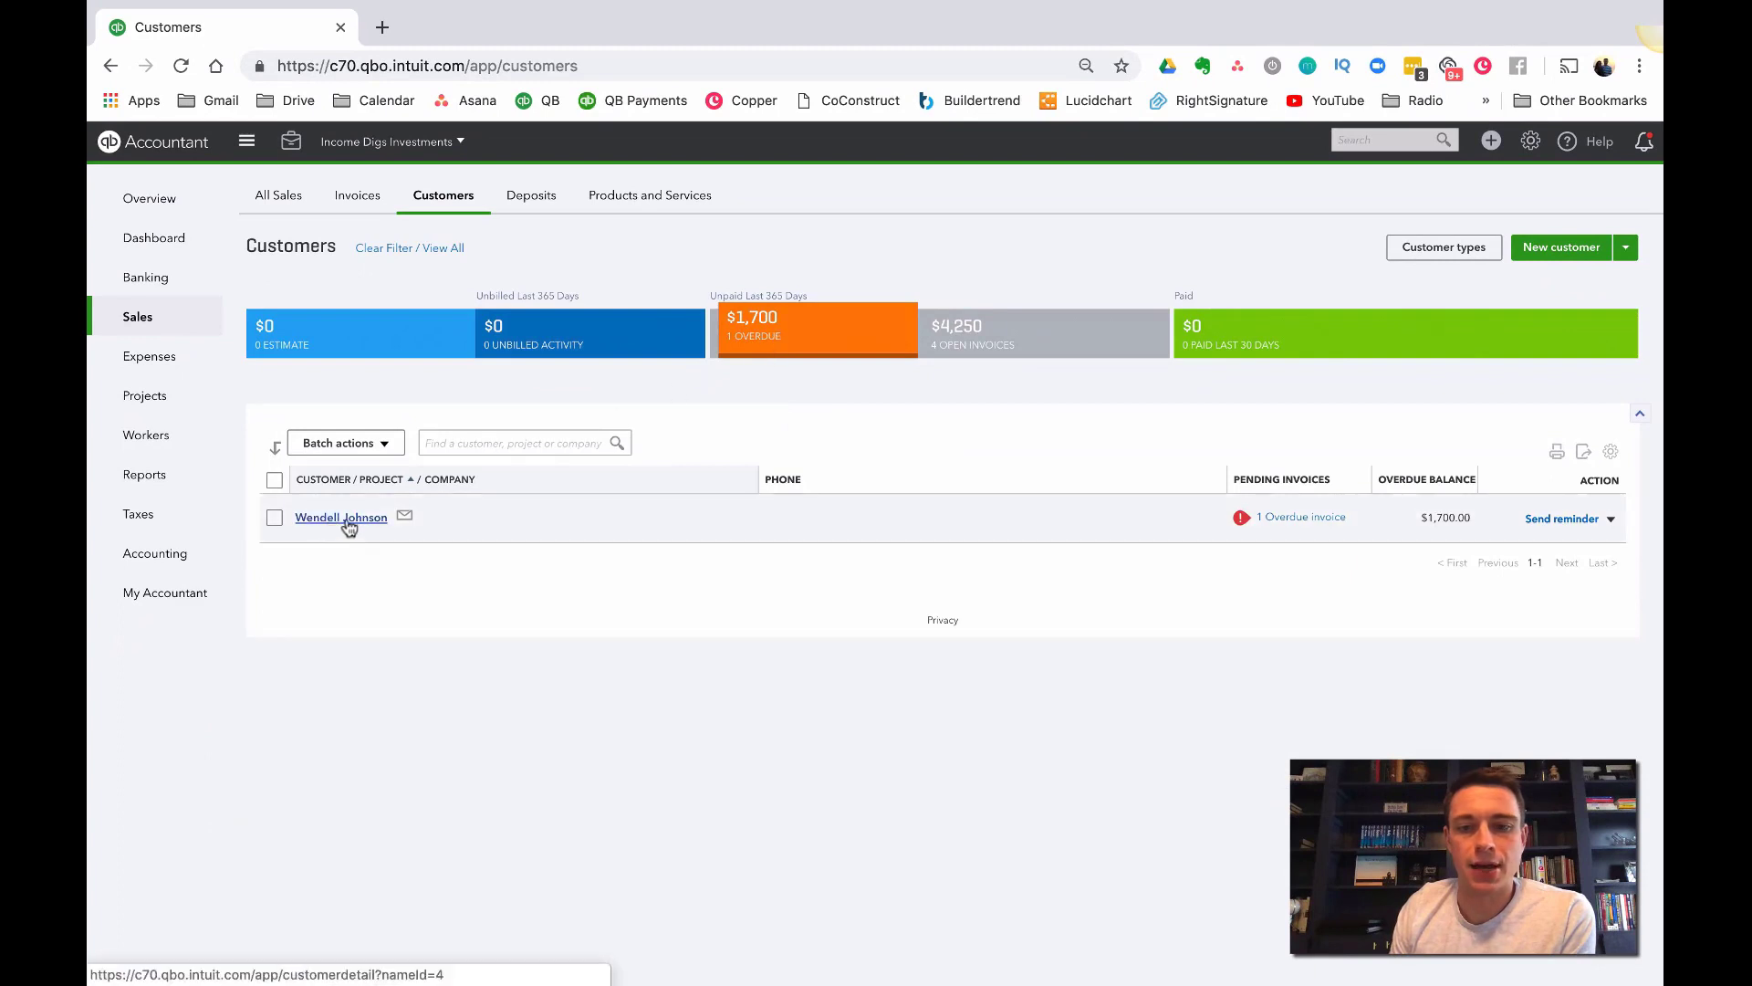
left_click(1323, 517)
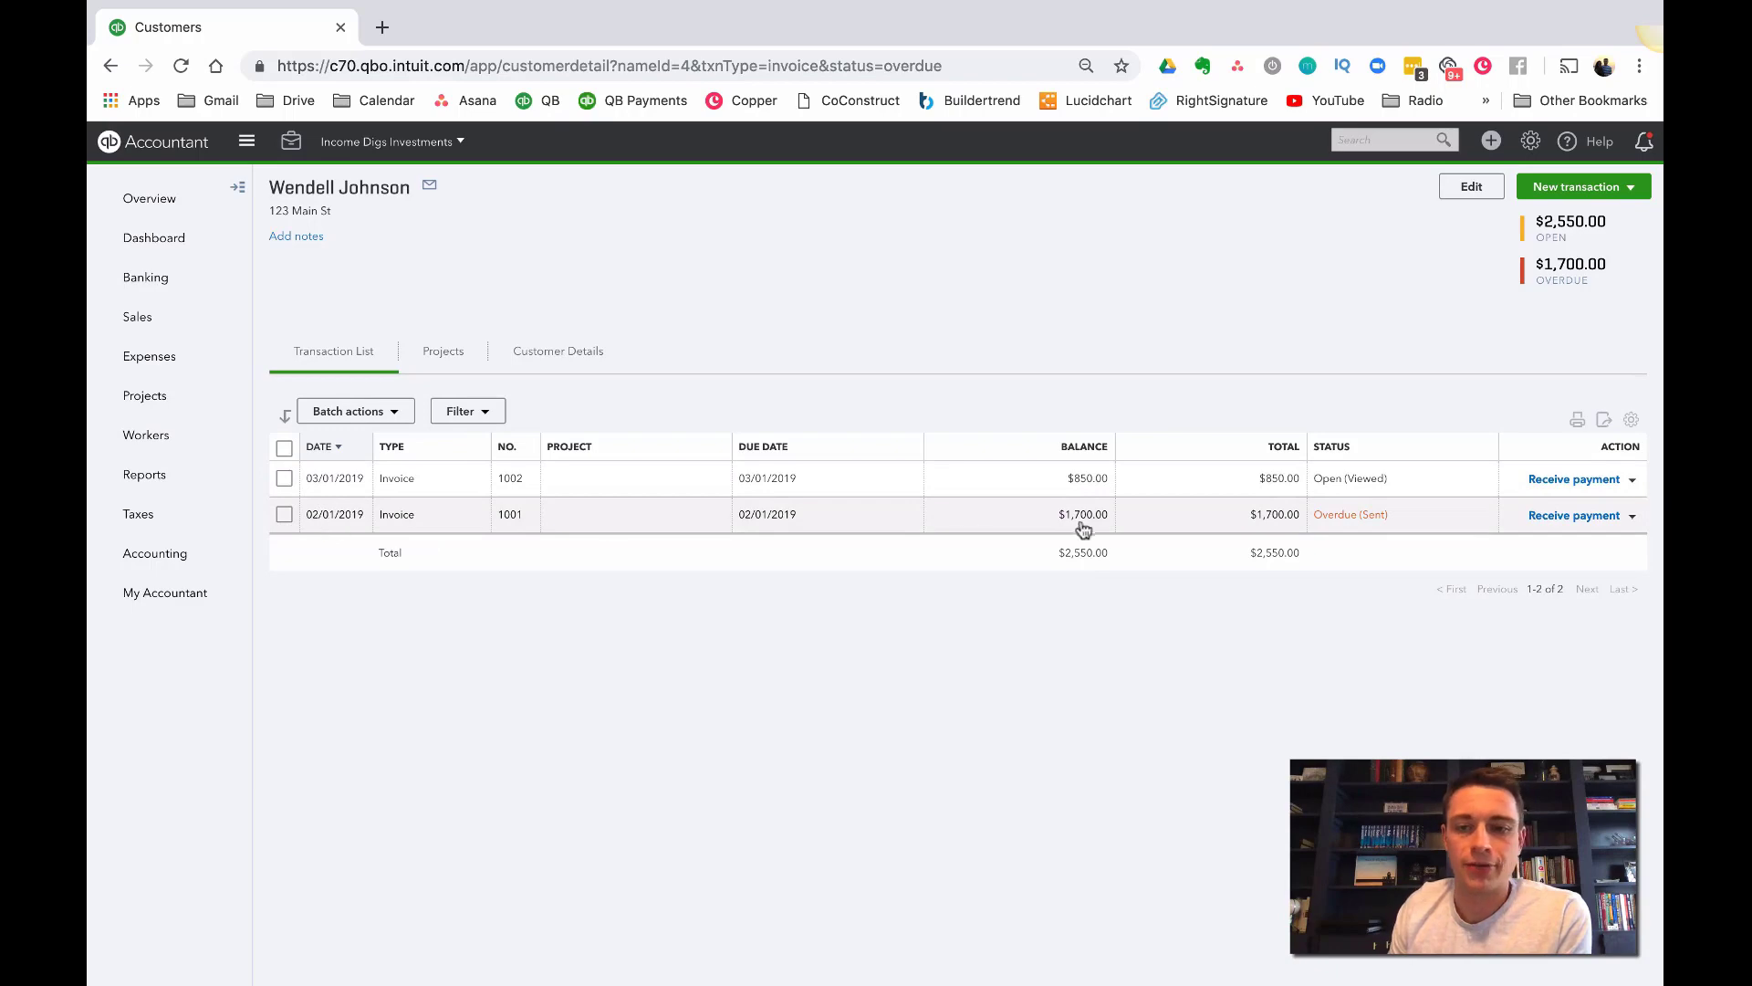
left_click(1034, 527)
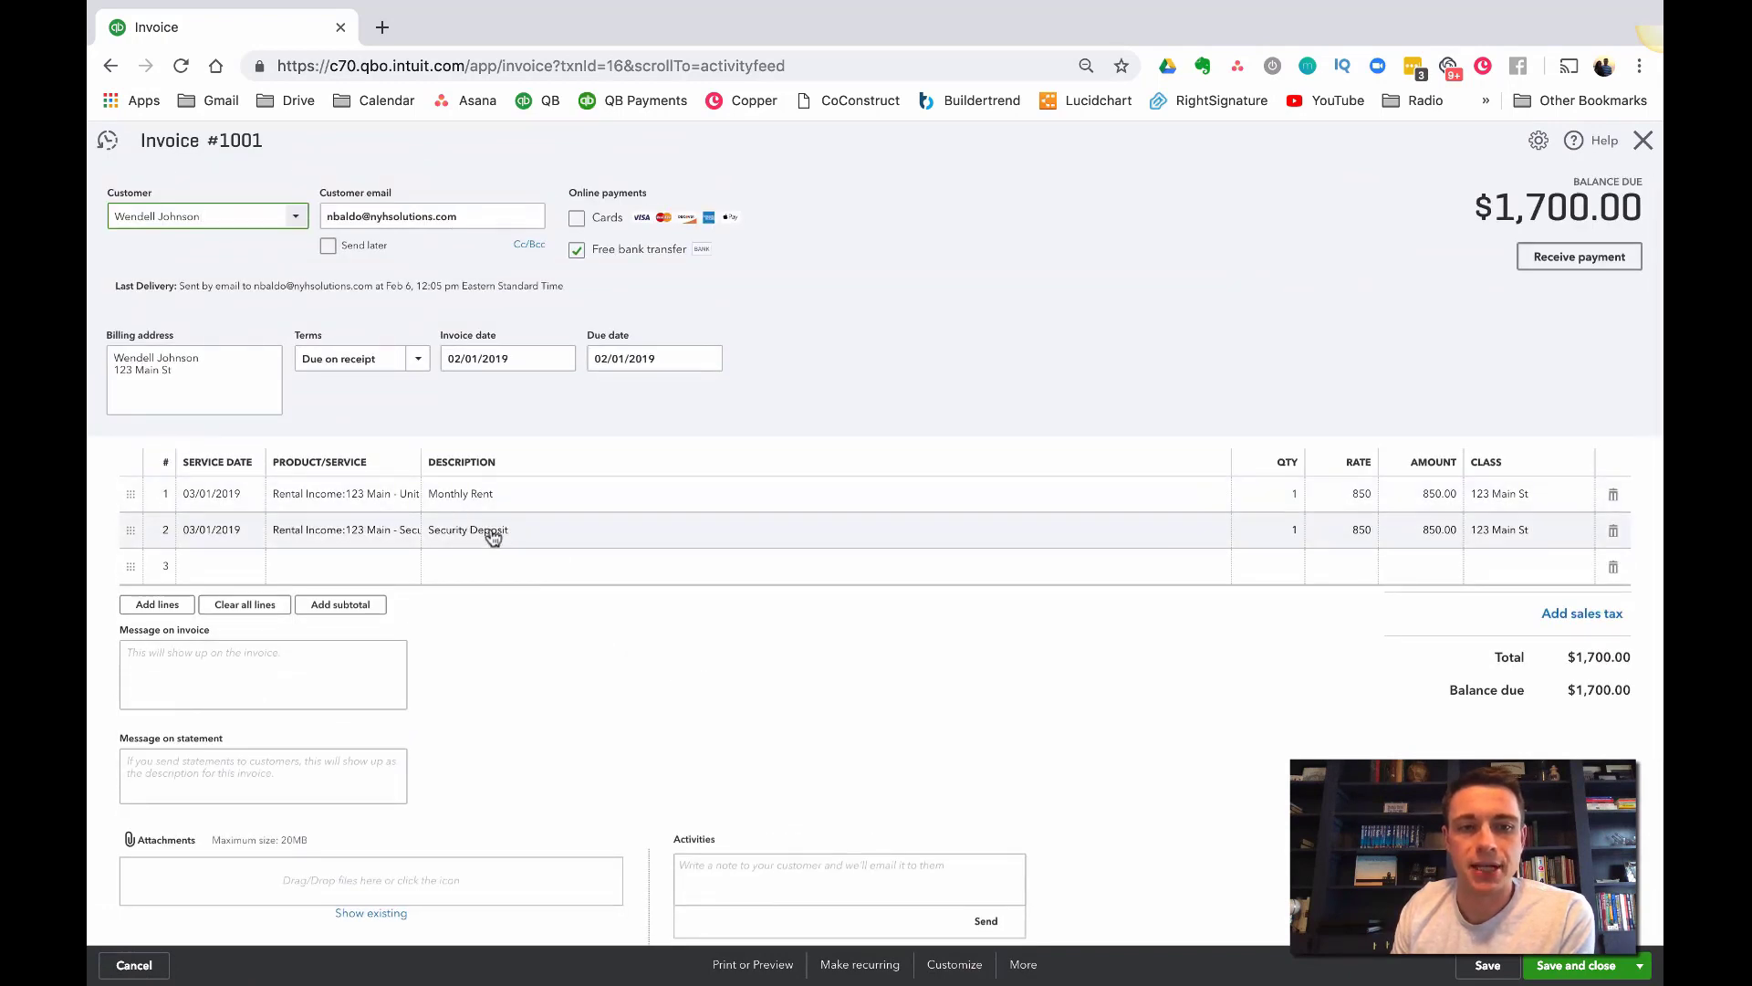
left_click(1639, 144)
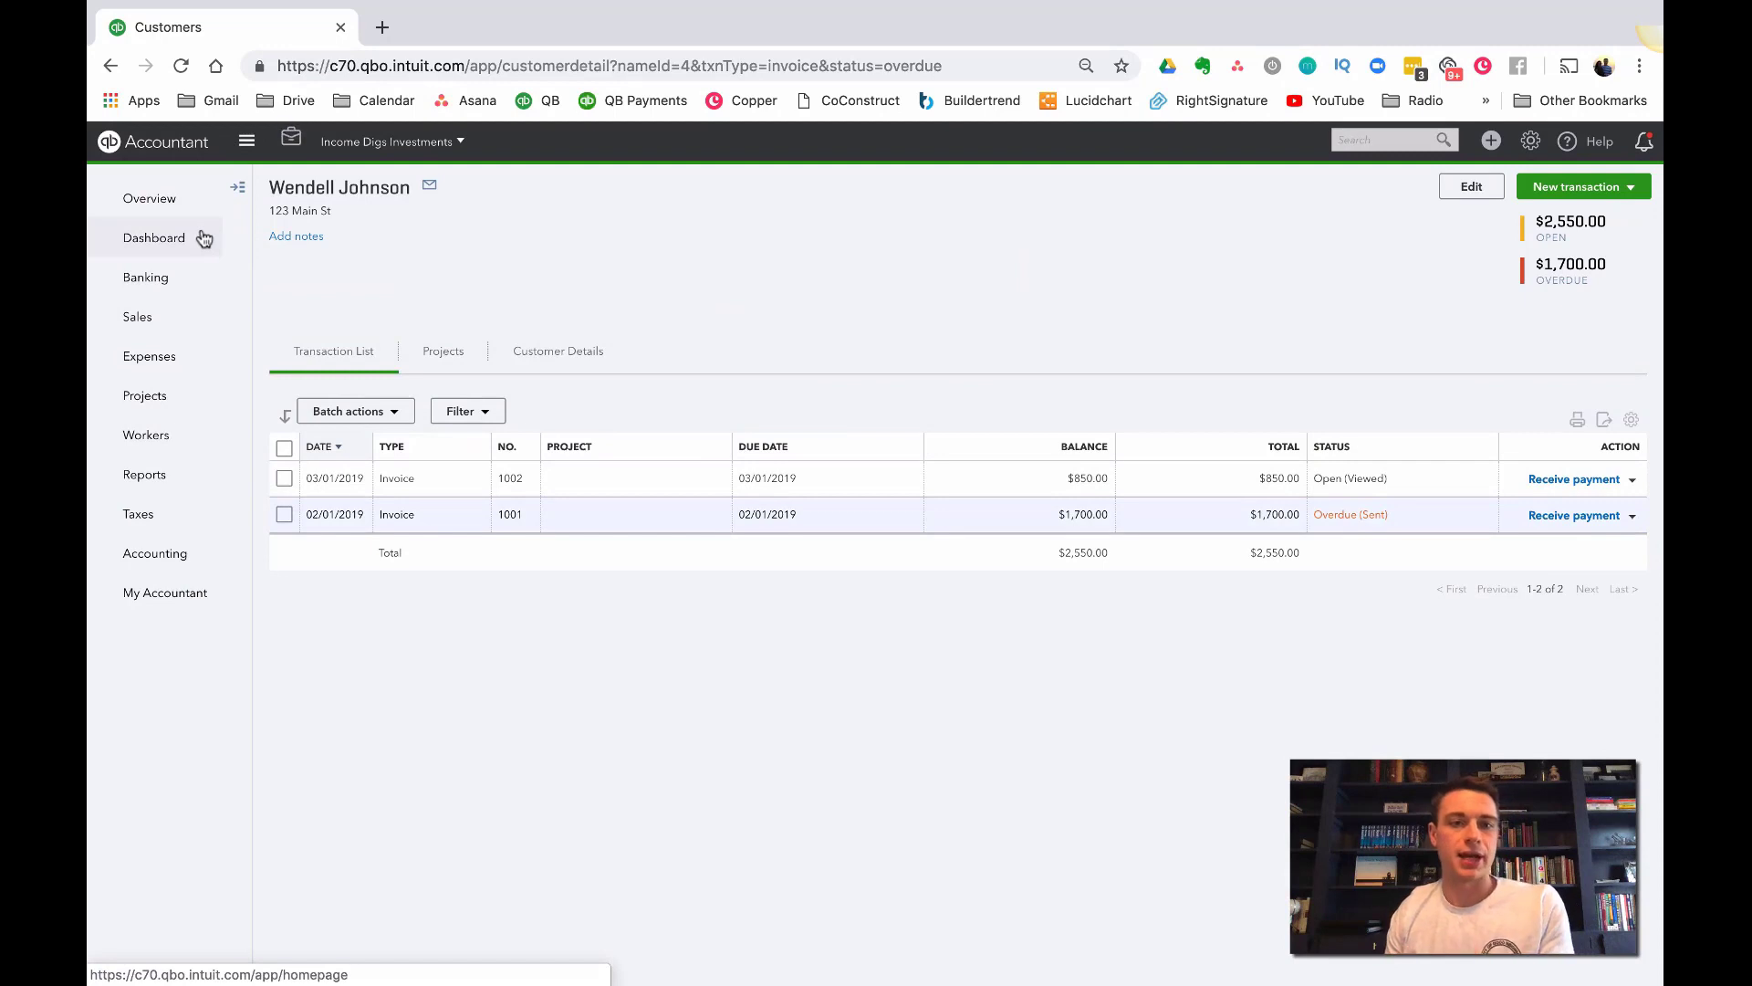
Step: Open the Invoices list, check the batch actions for all four invoices, then deselect them
mouse_move(211, 332)
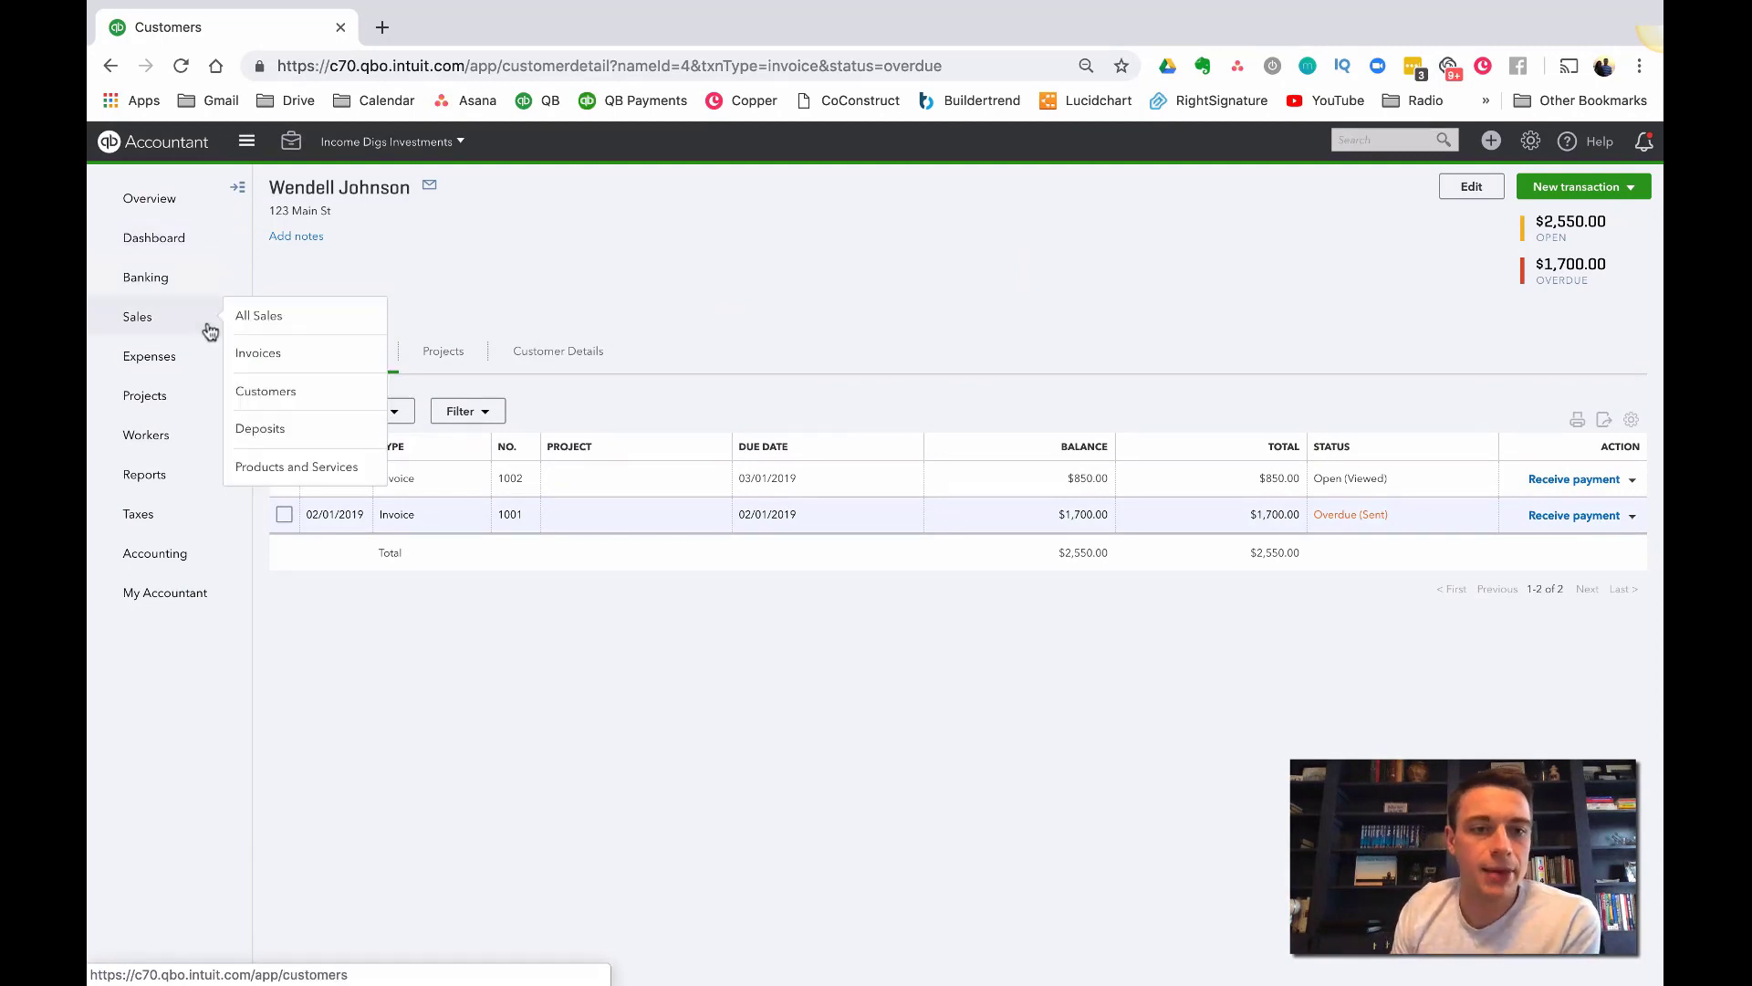
left_click(257, 353)
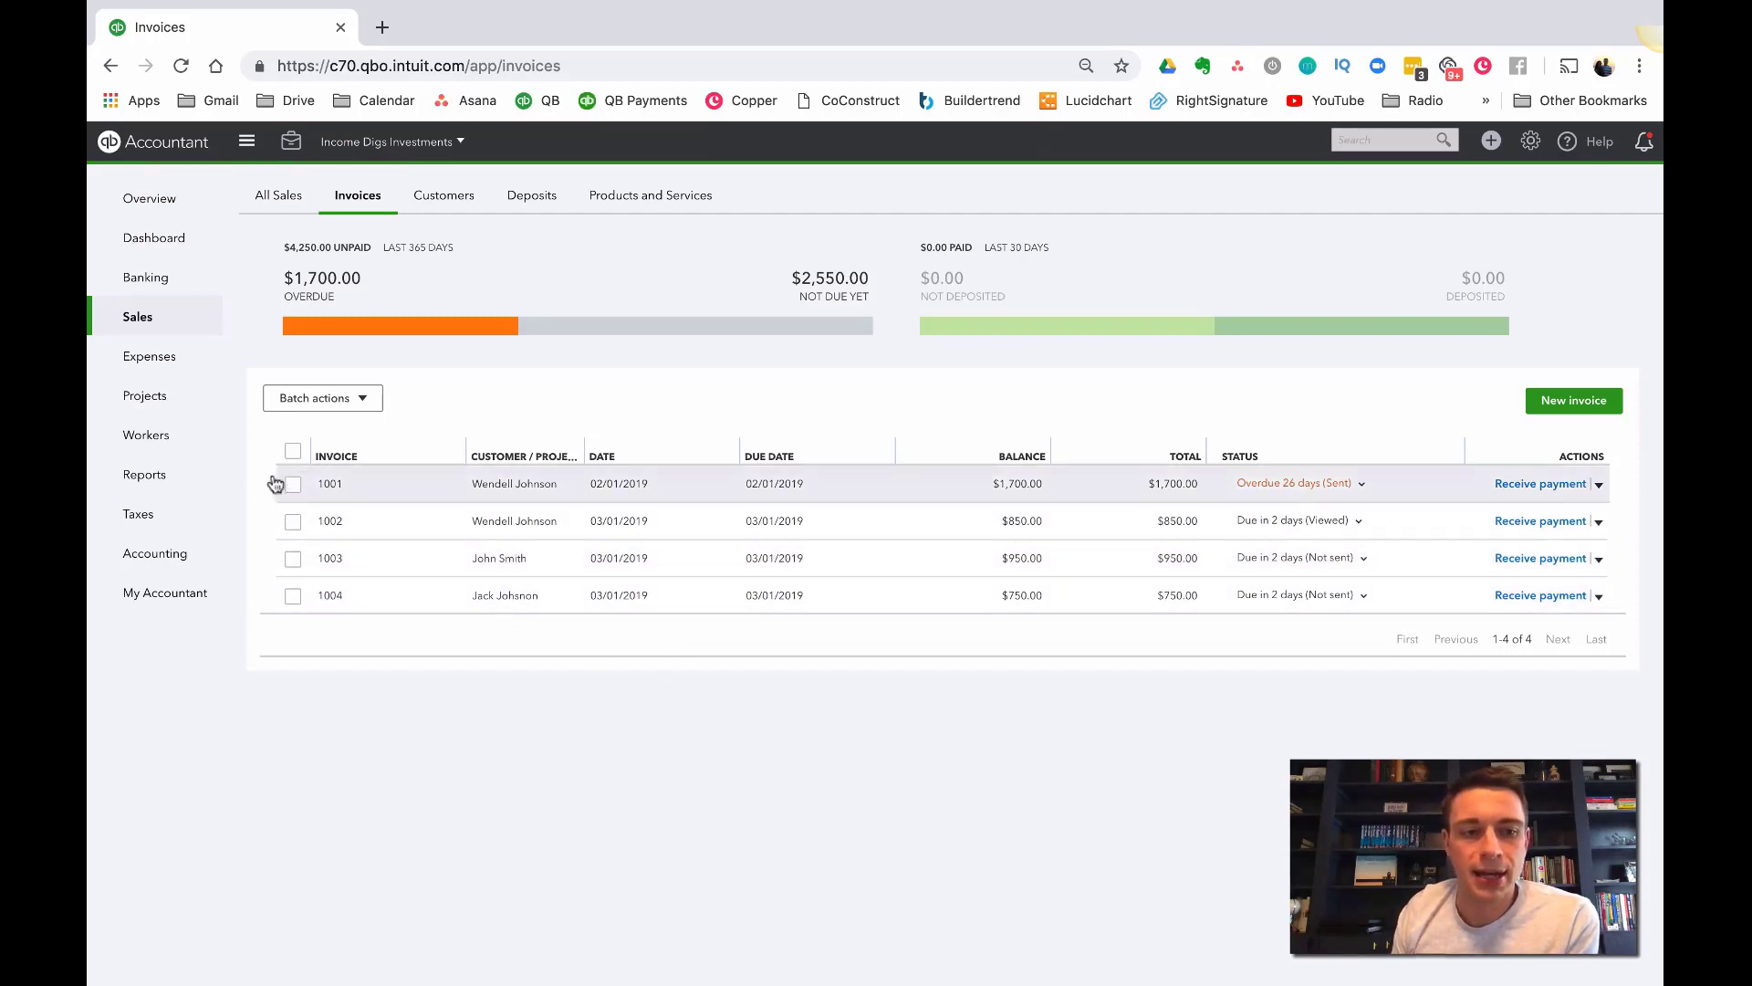
left_click(292, 454)
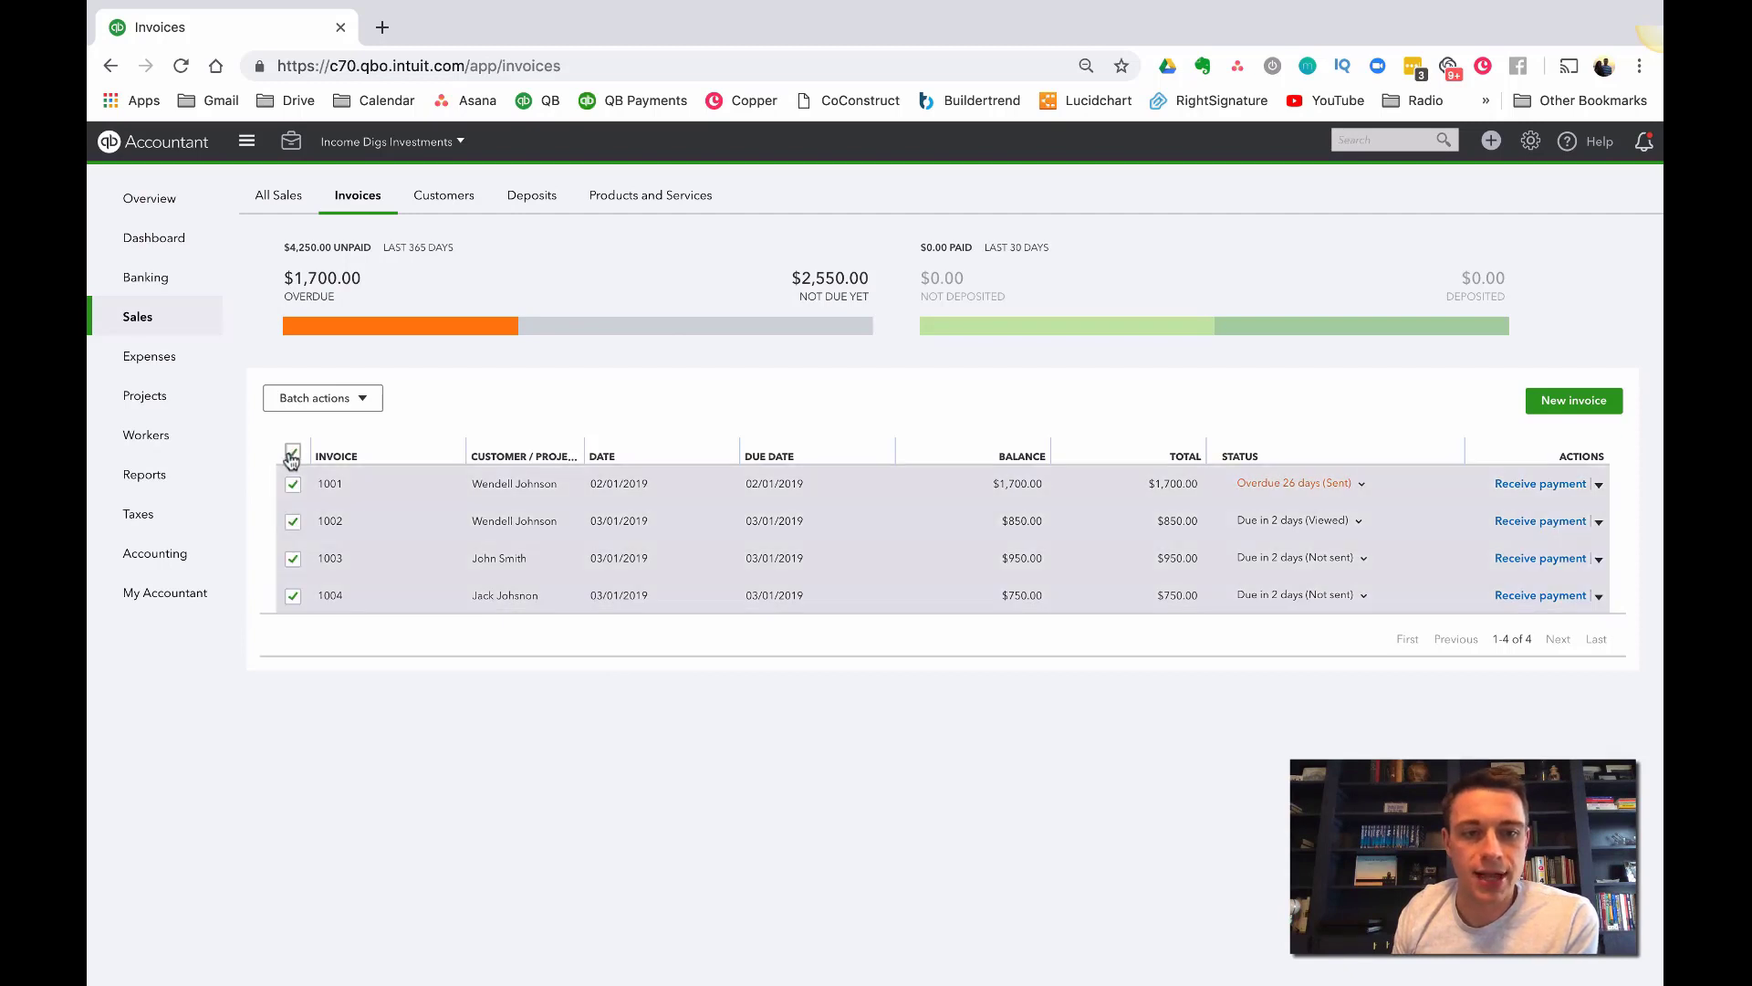
left_click(328, 399)
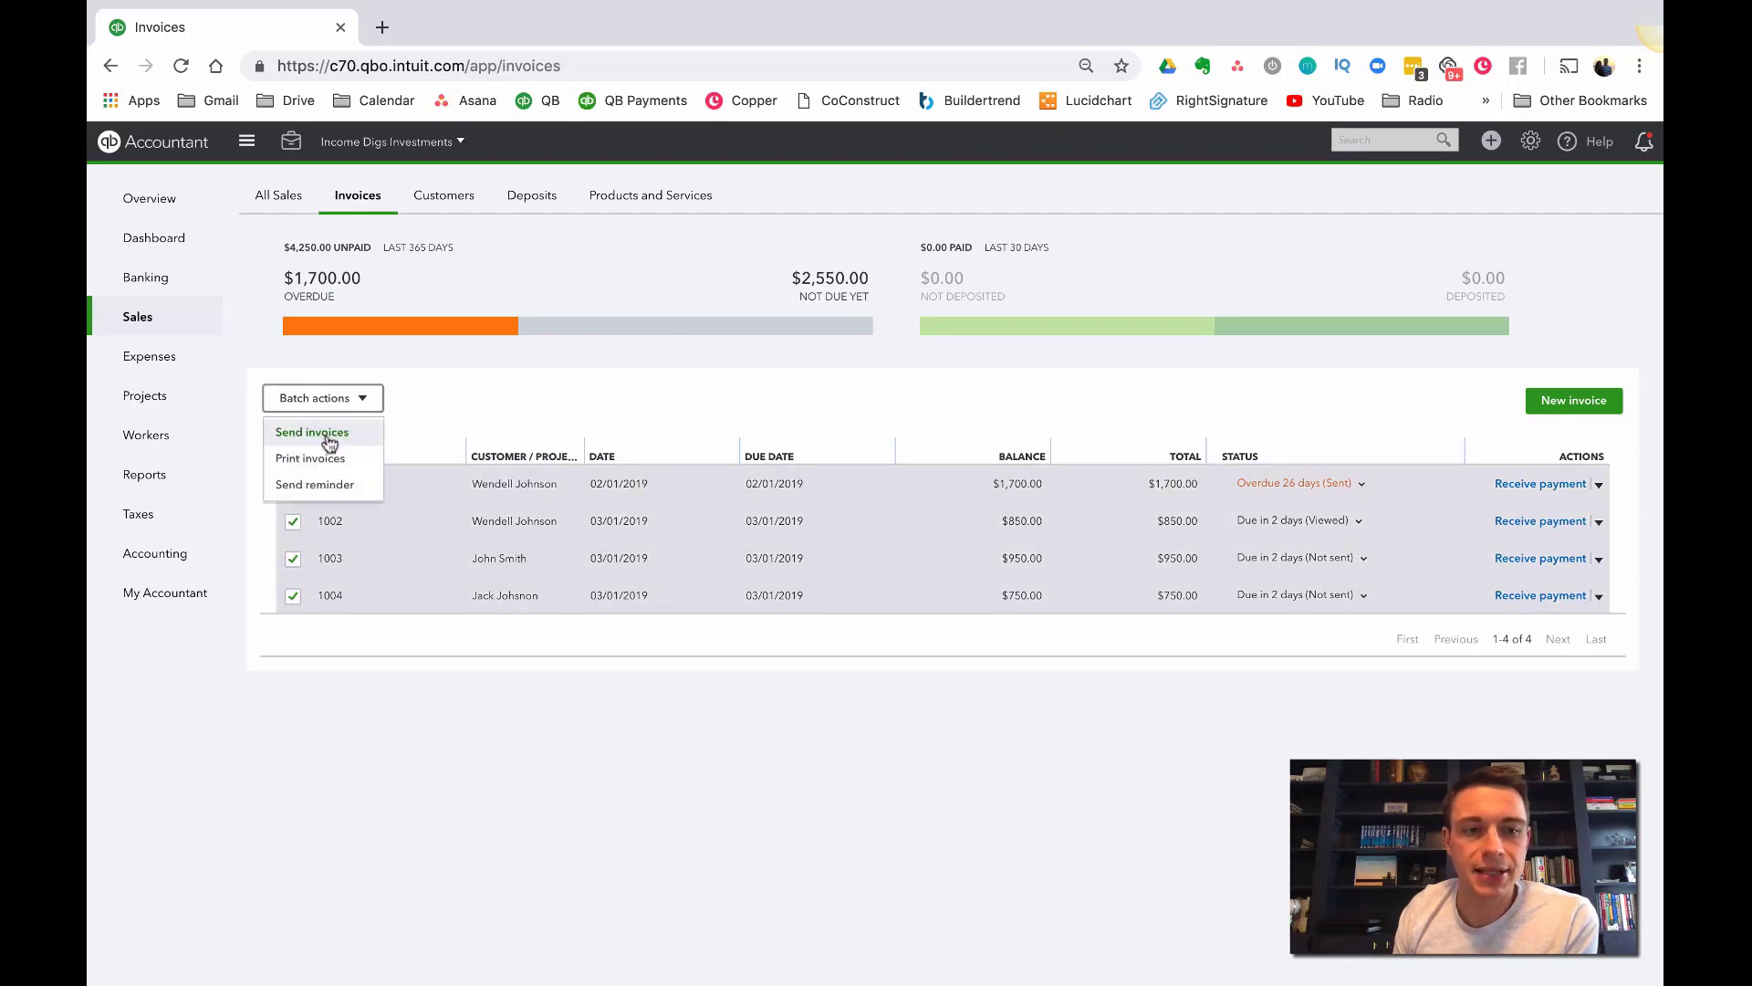
left_click(589, 791)
left_click(293, 453)
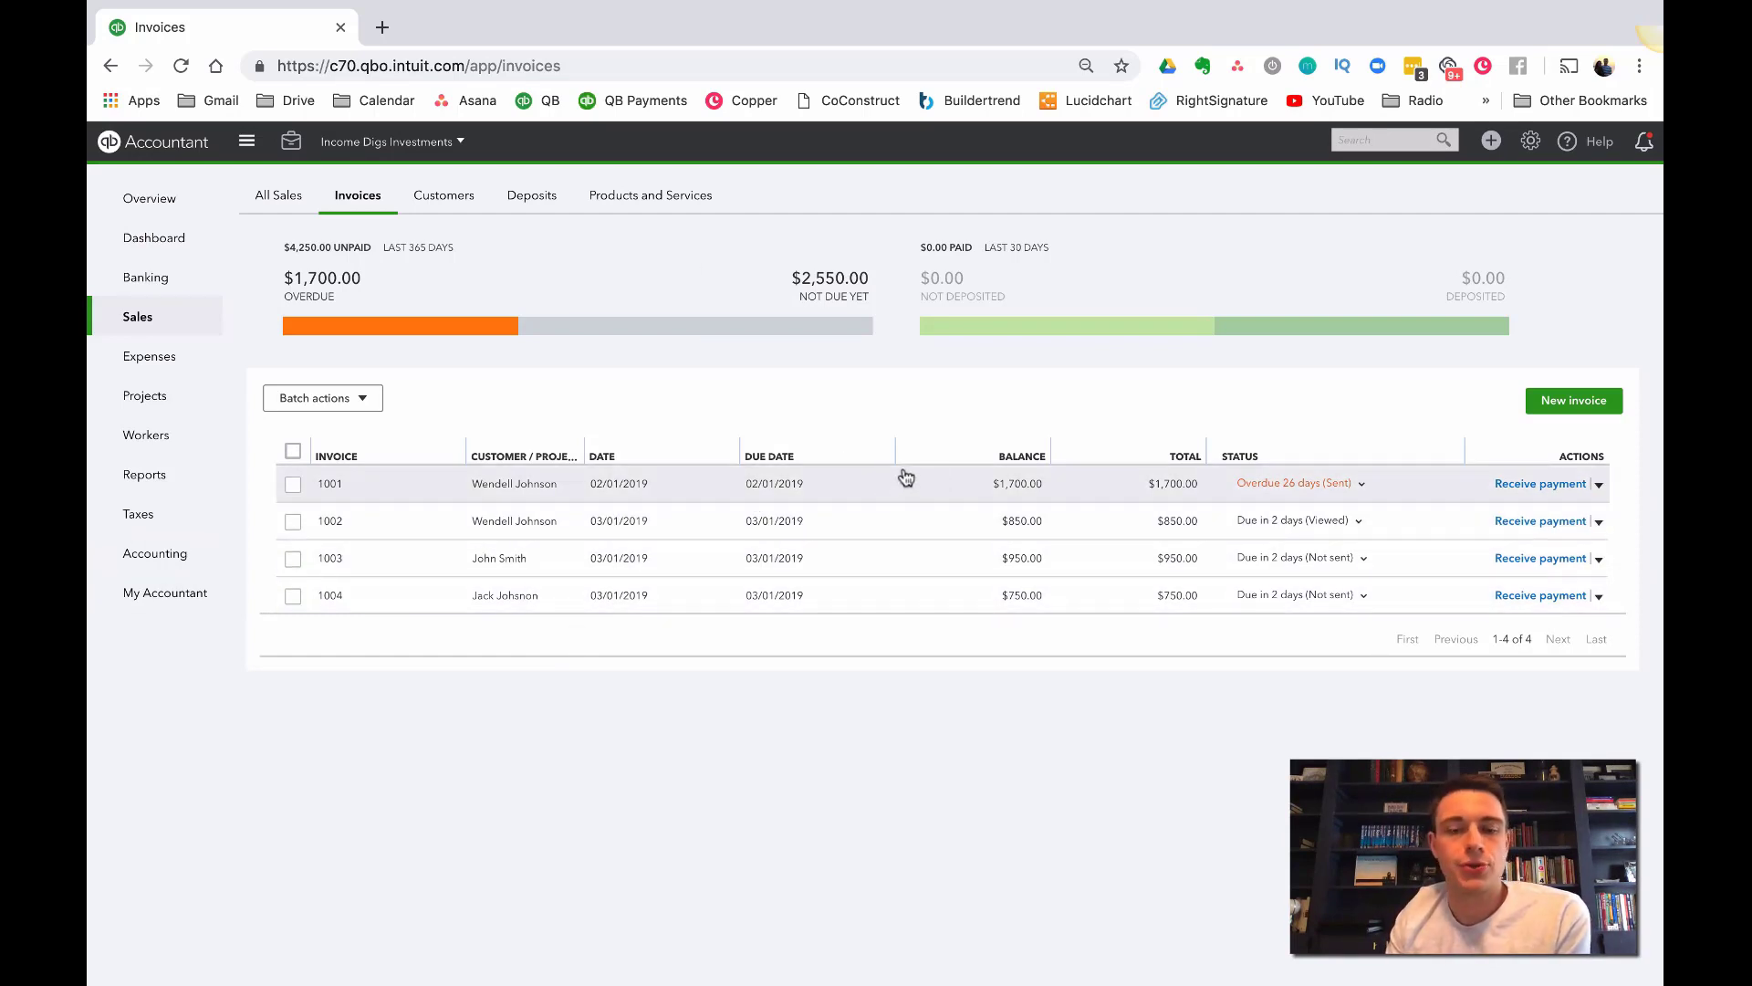
left_click(823, 487)
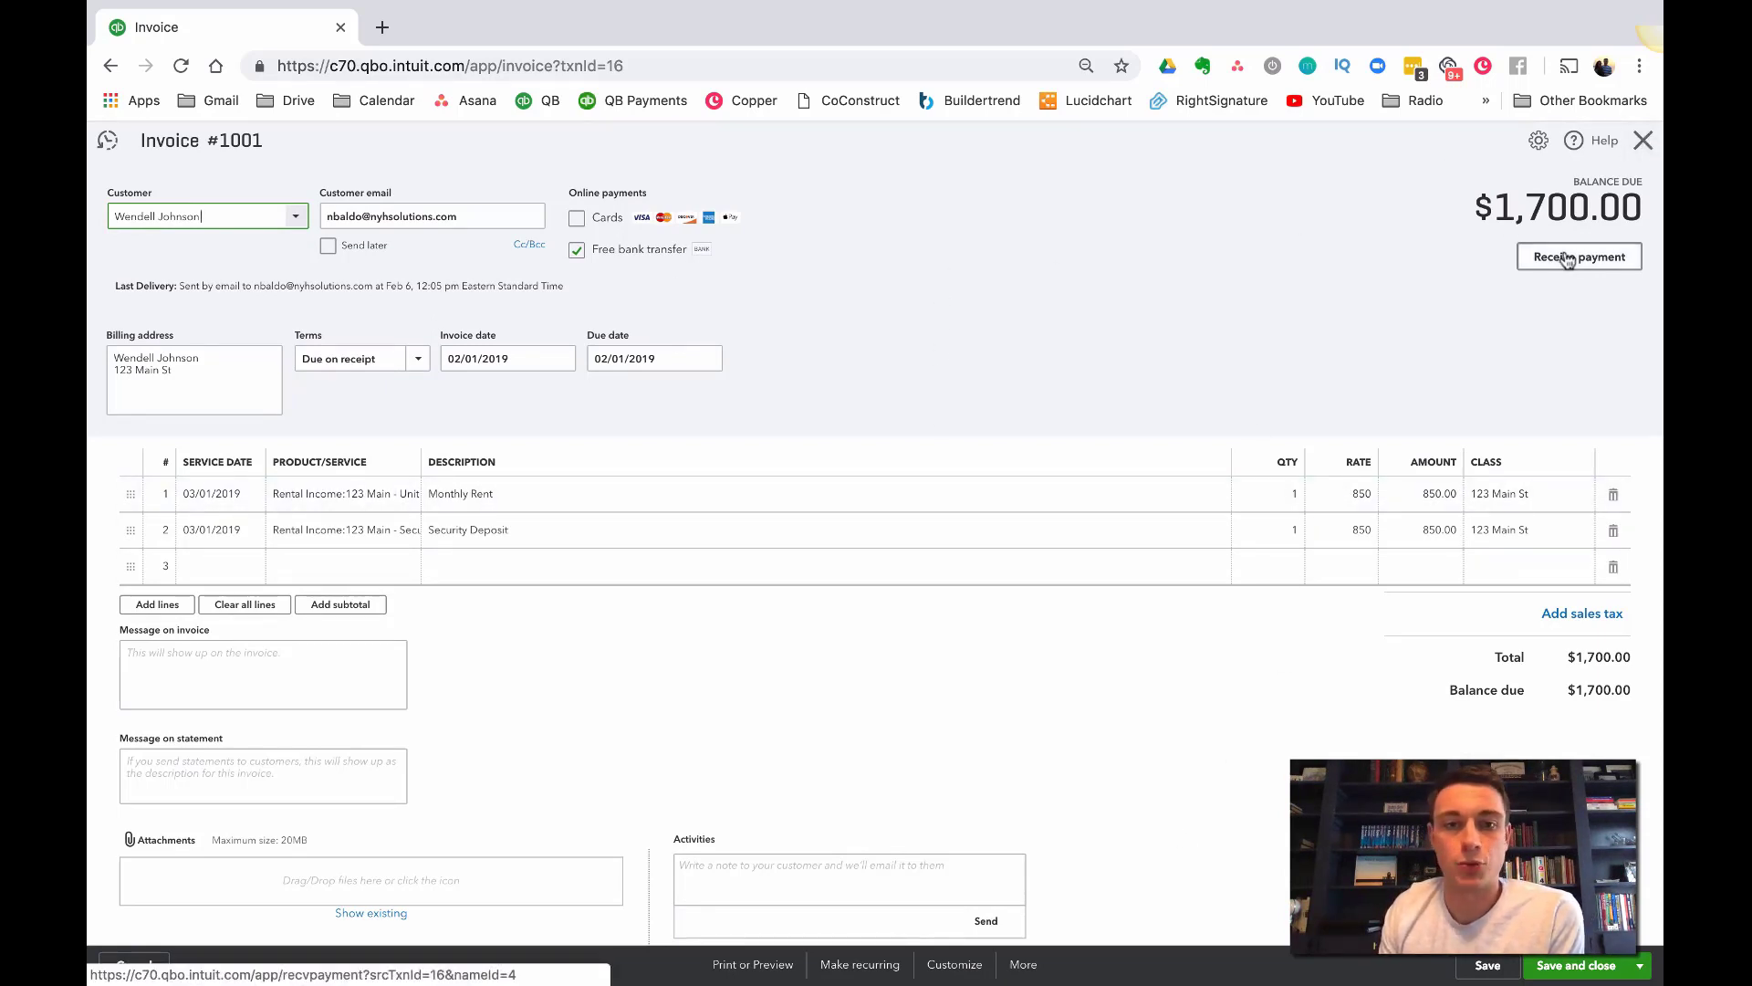
Step: Open the detail page of the customer owing $2,550.00
left_click(1642, 140)
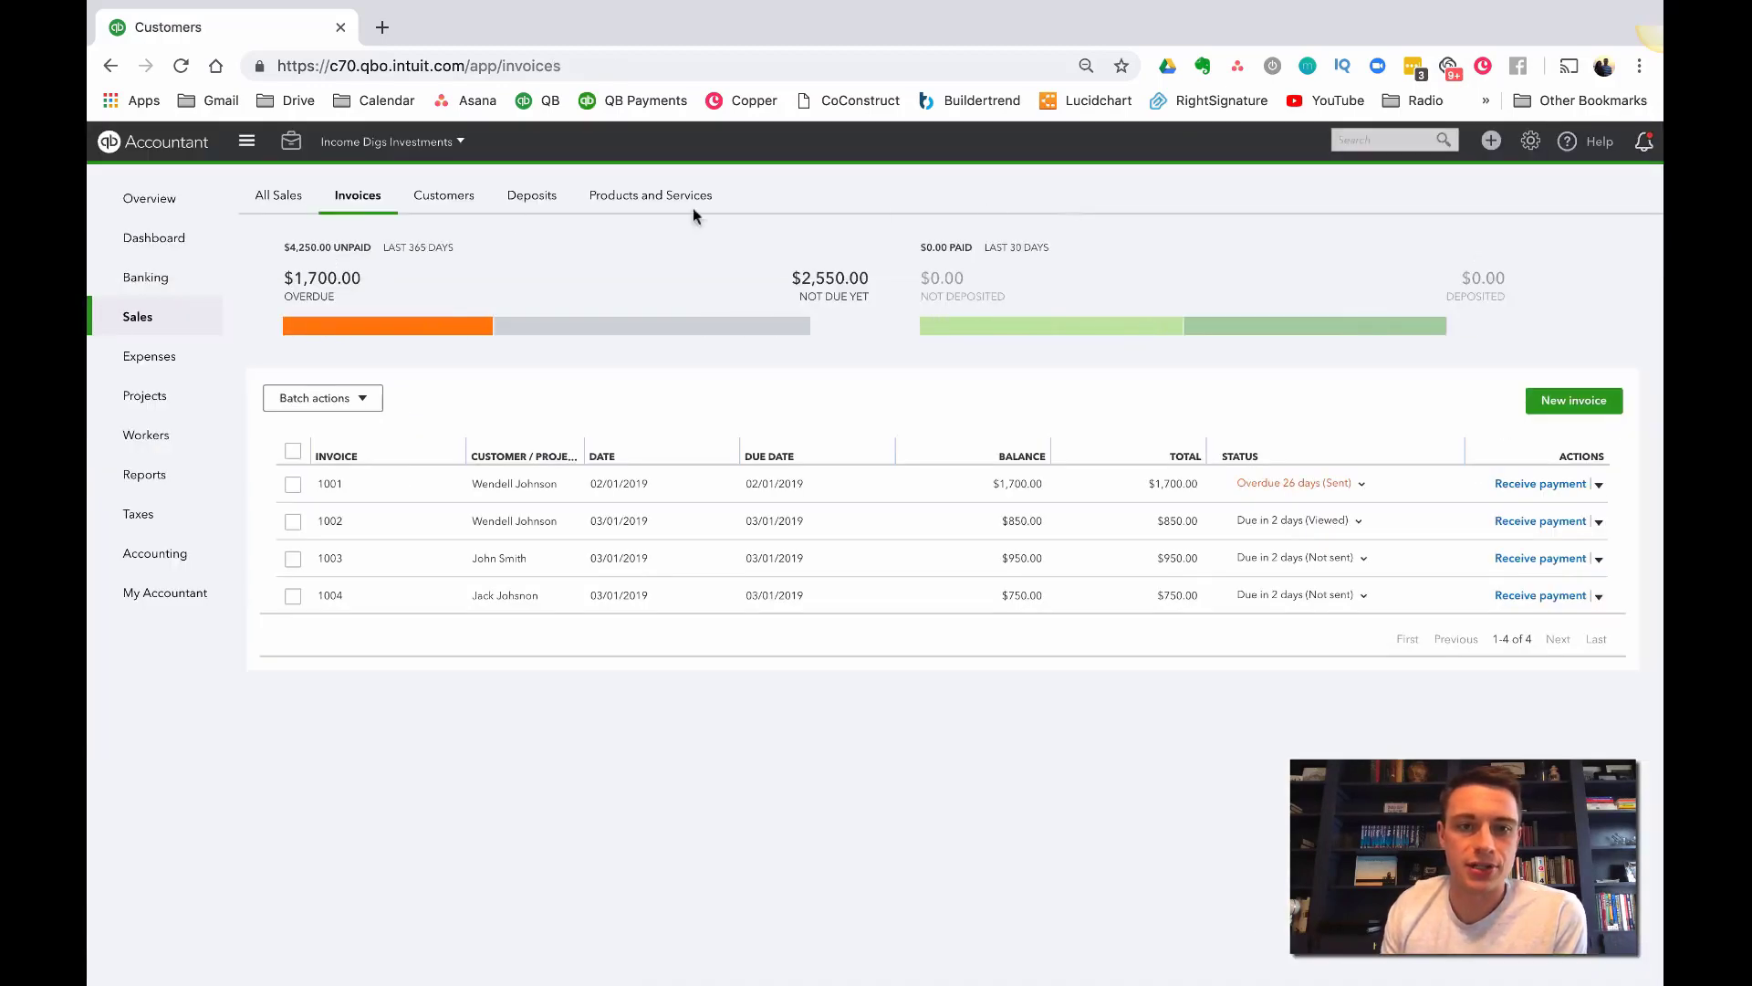
left_click(426, 203)
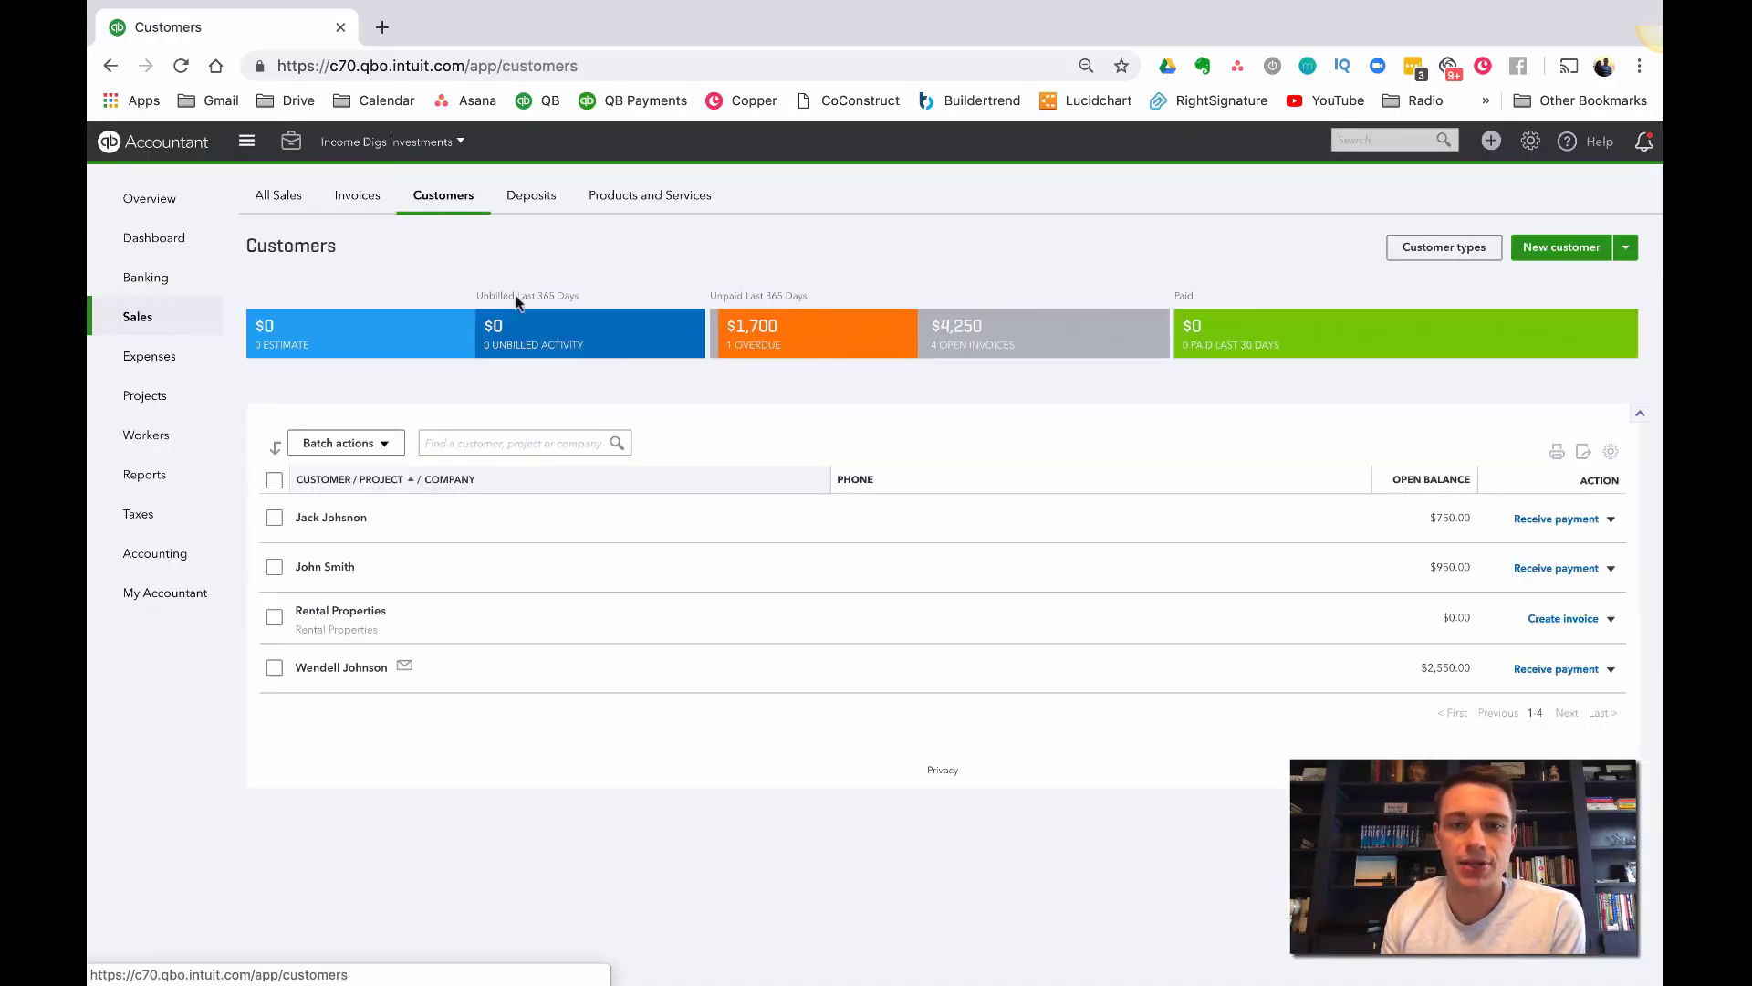
left_click(348, 671)
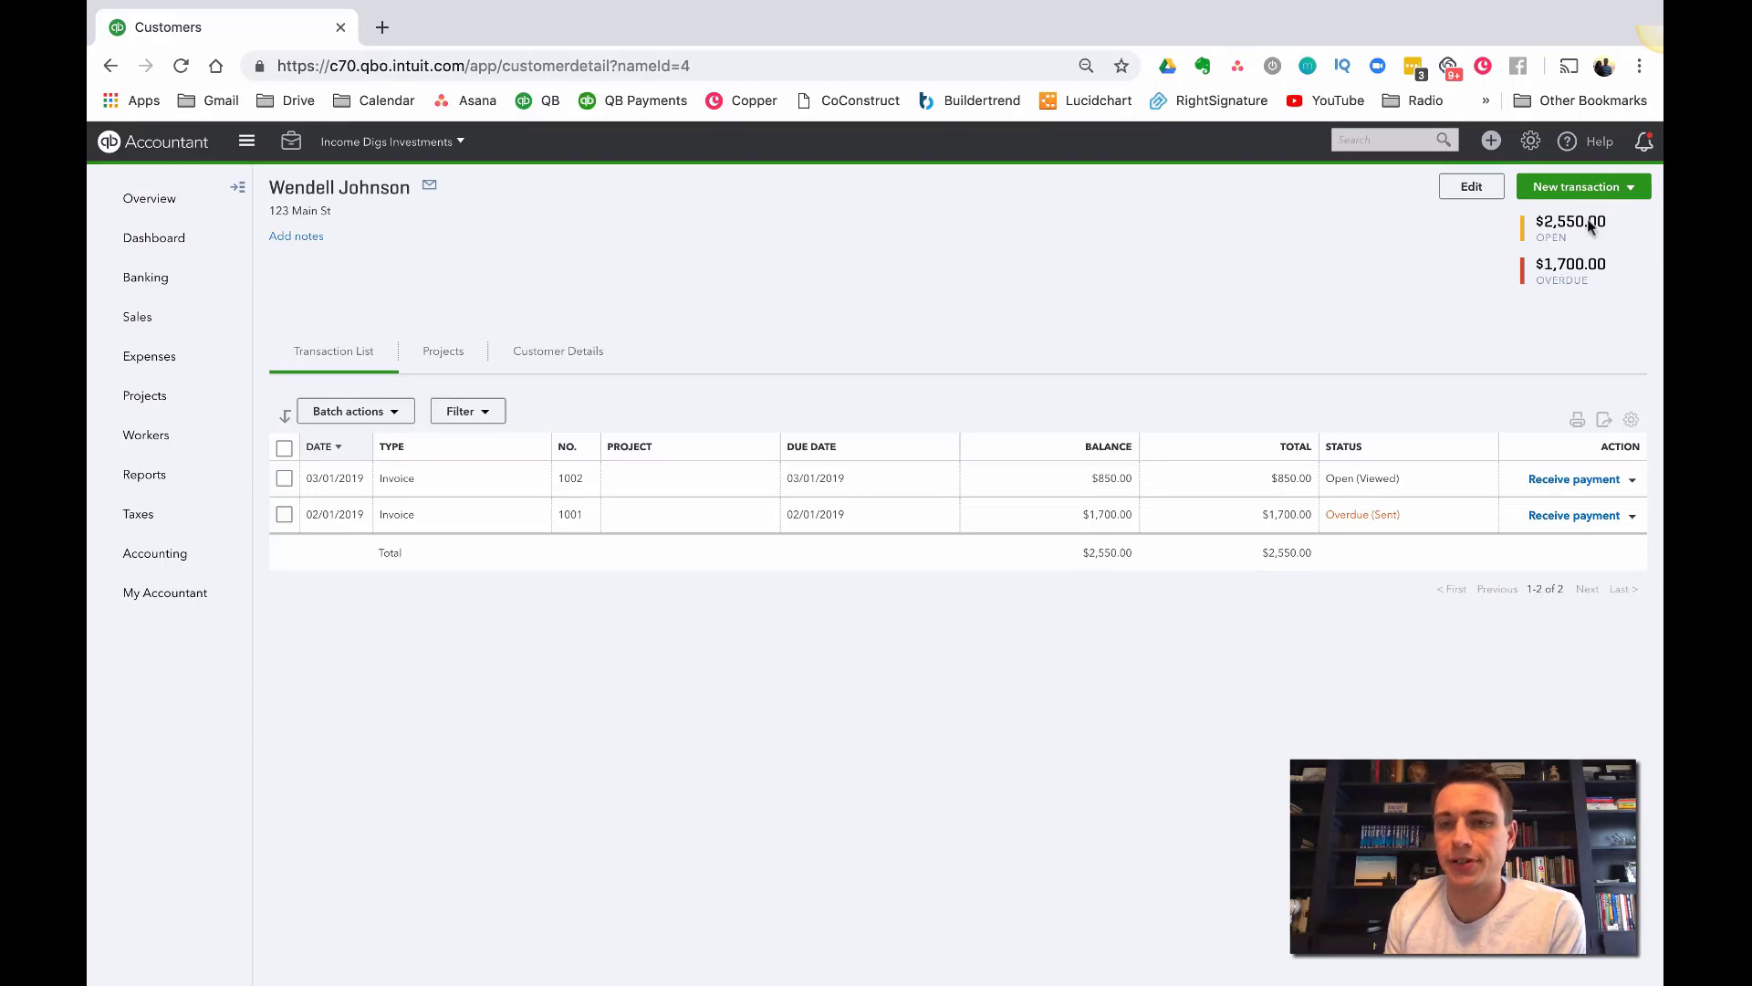
Step: Receive a $1,700.00 payment deposited to Checking and save it
left_click(1597, 188)
left_click(1596, 248)
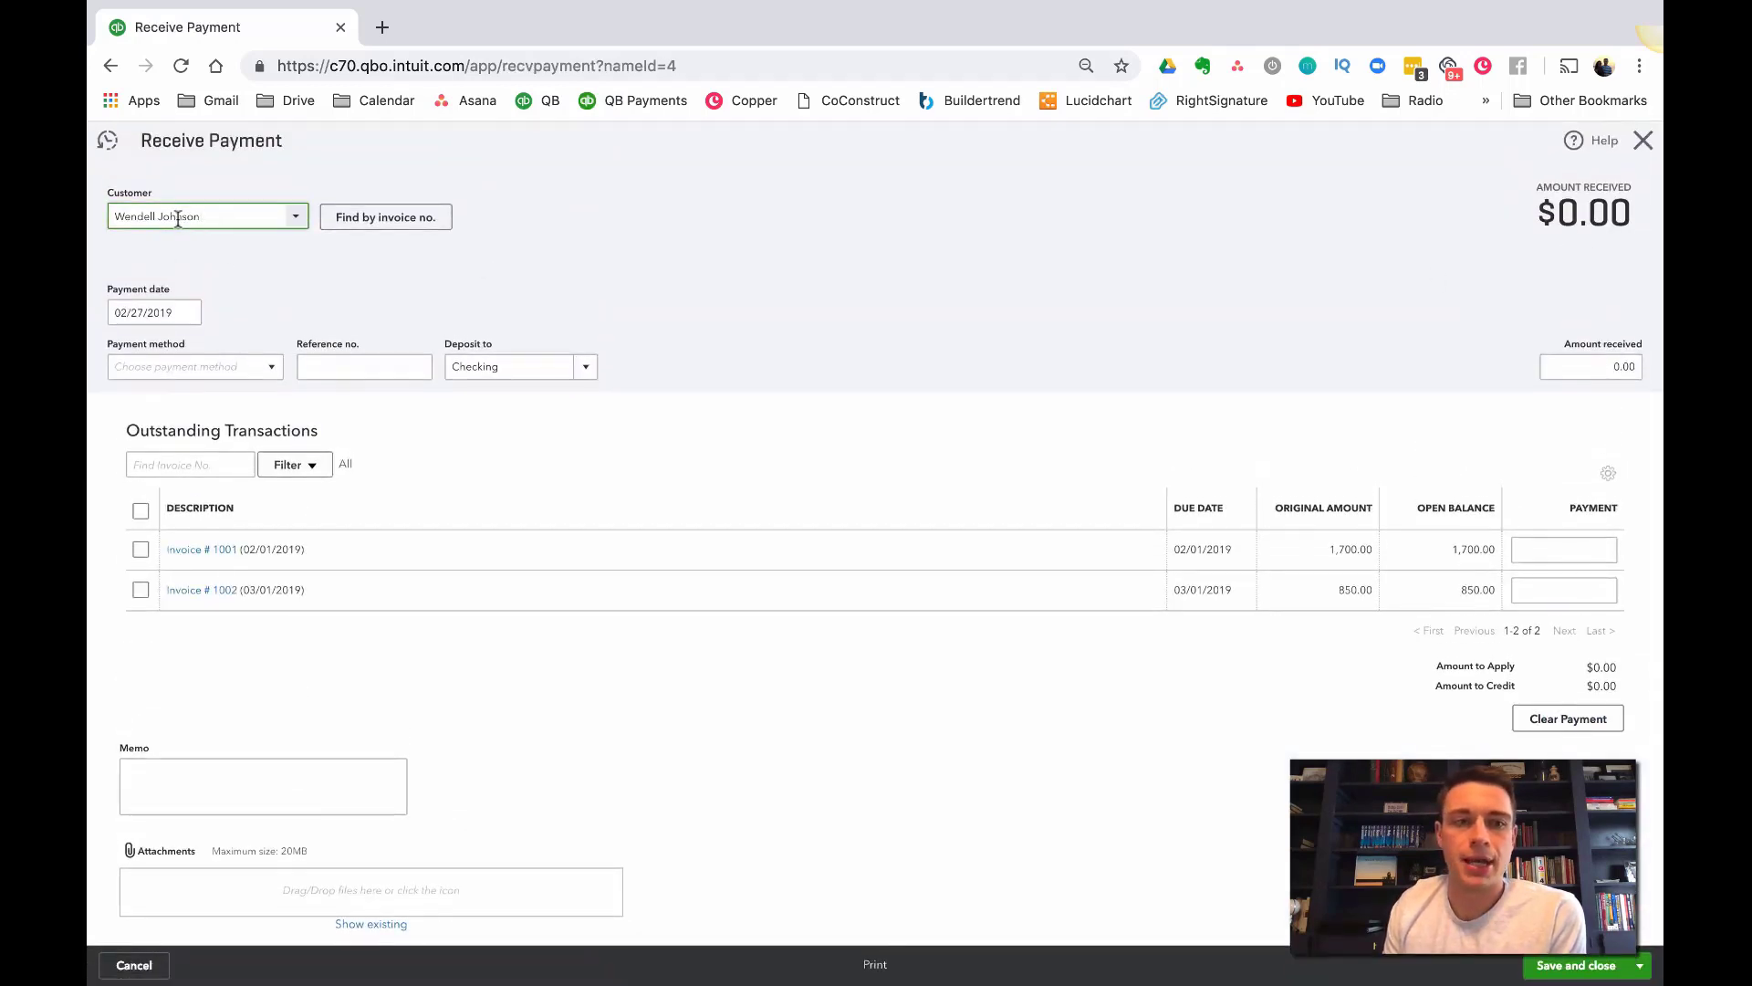
left_click(1624, 367)
type("1,70")
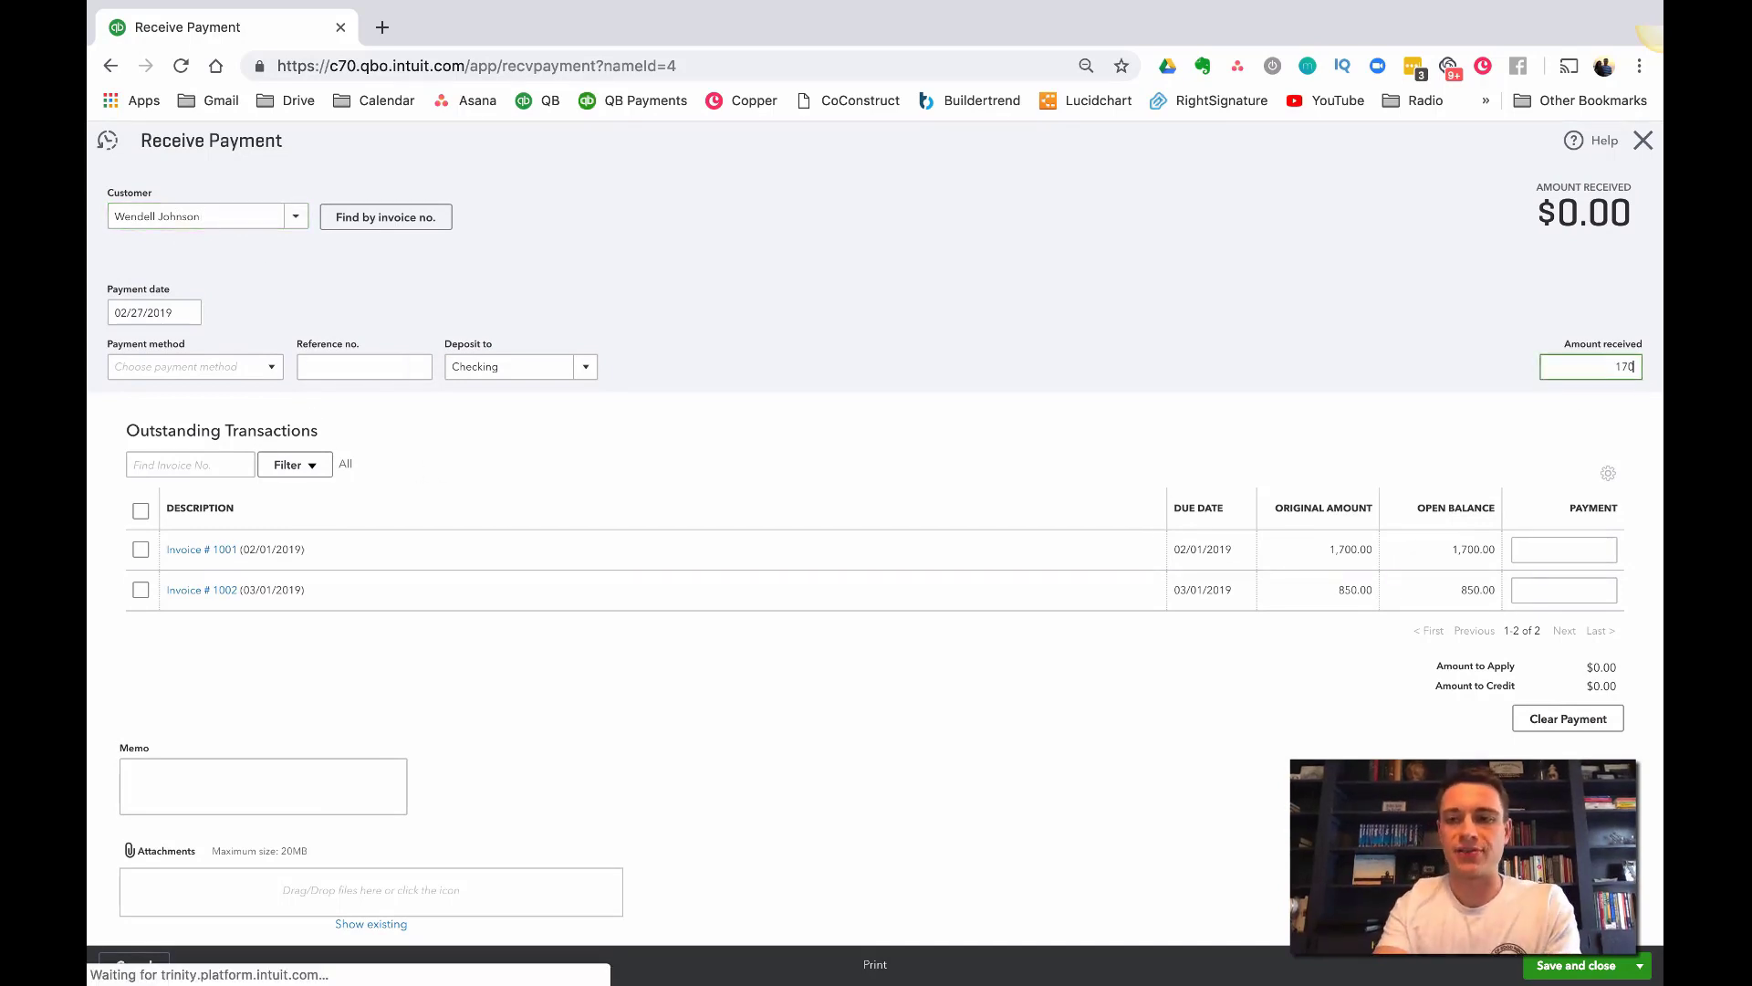
type("0")
key("Tab")
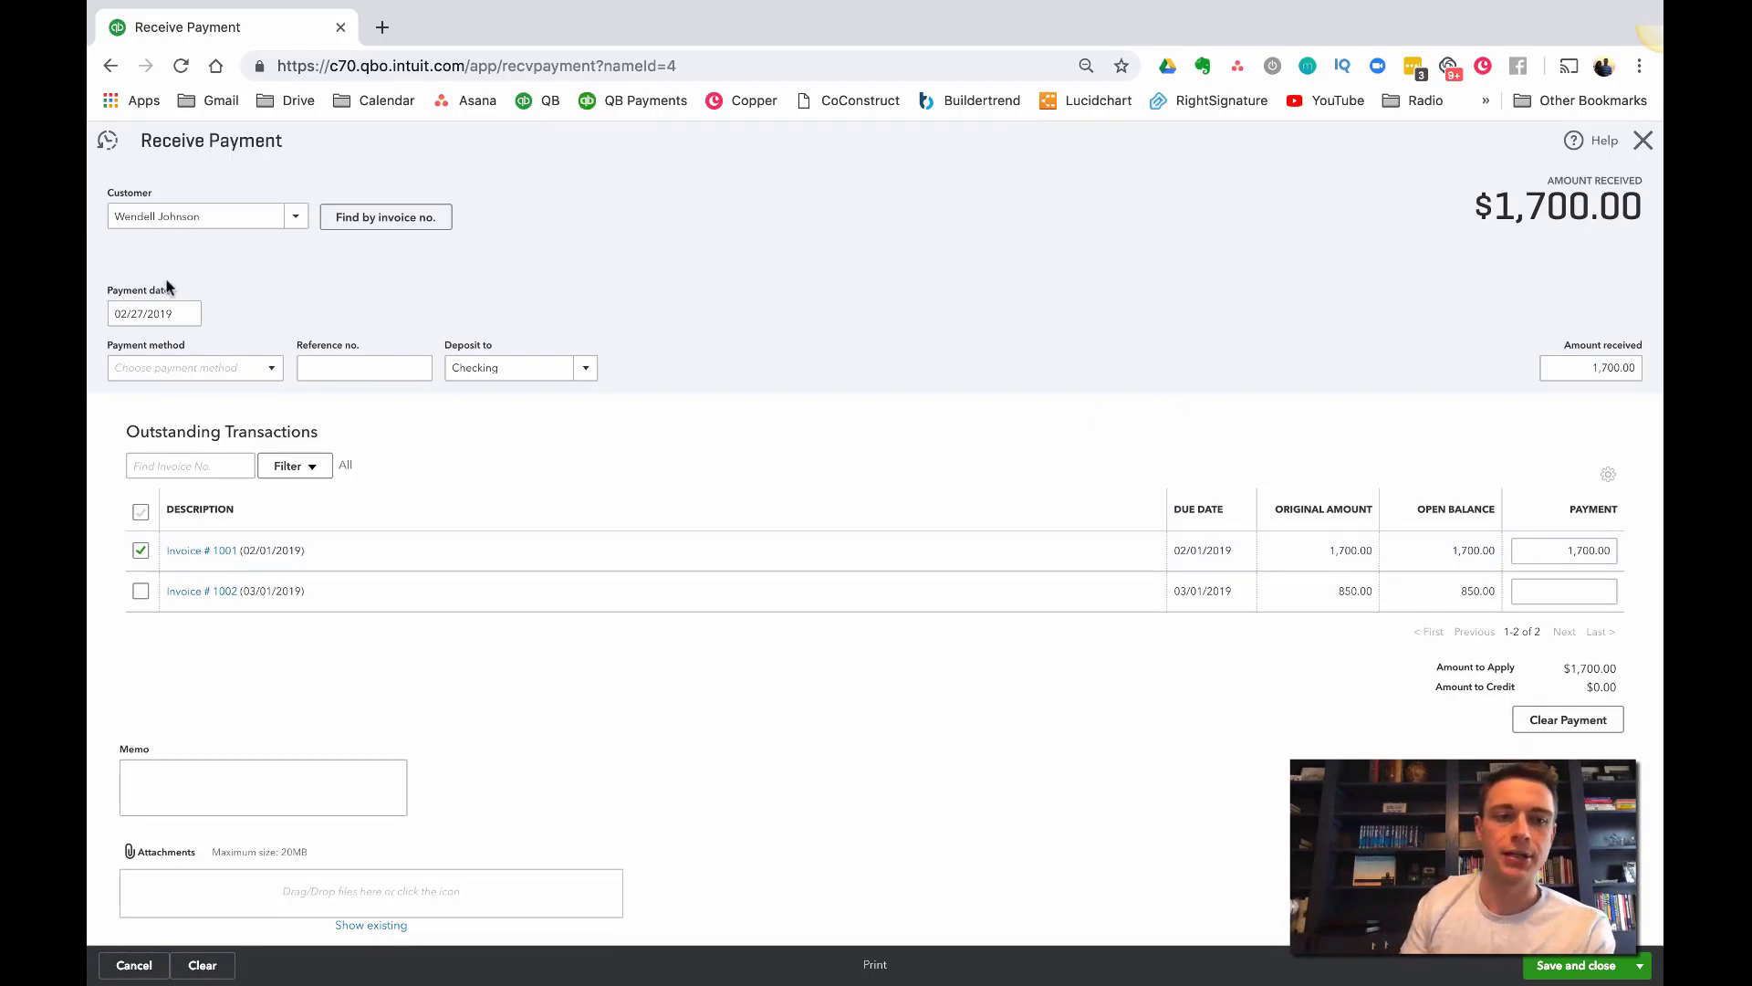
left_click(493, 366)
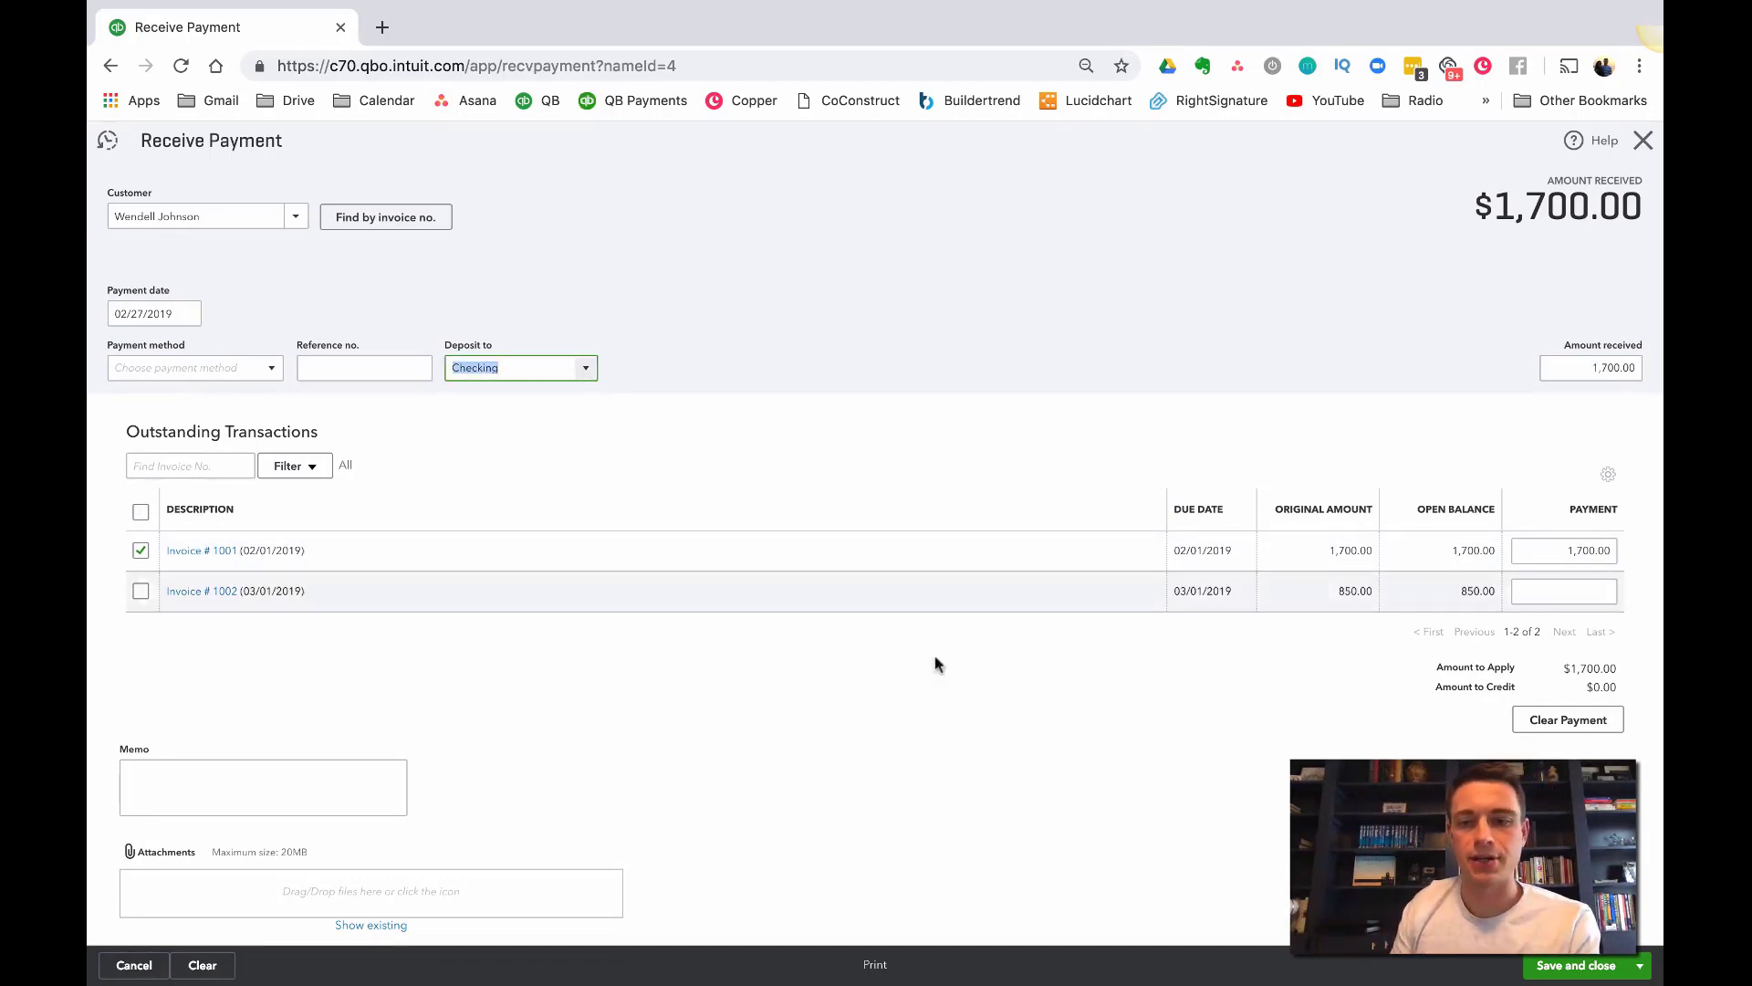
left_click(1593, 966)
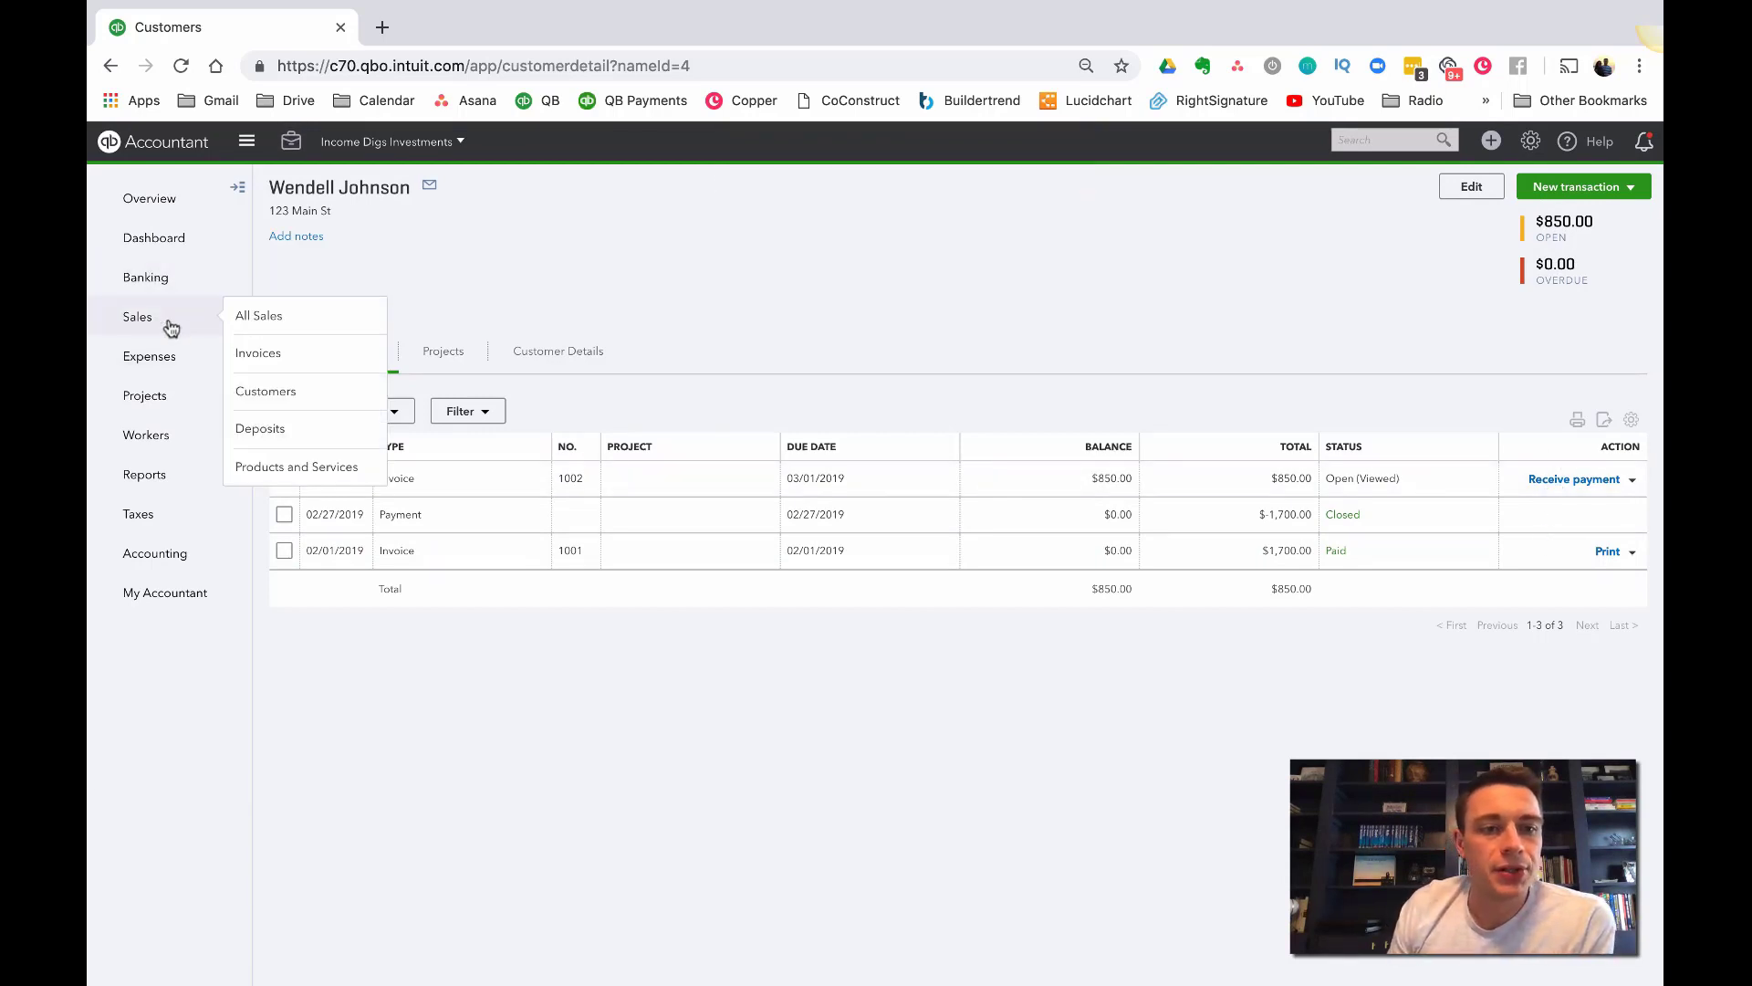
Step: Delete the 02/27/2019 payment applied to invoice 1001
mouse_move(160, 317)
left_click(278, 364)
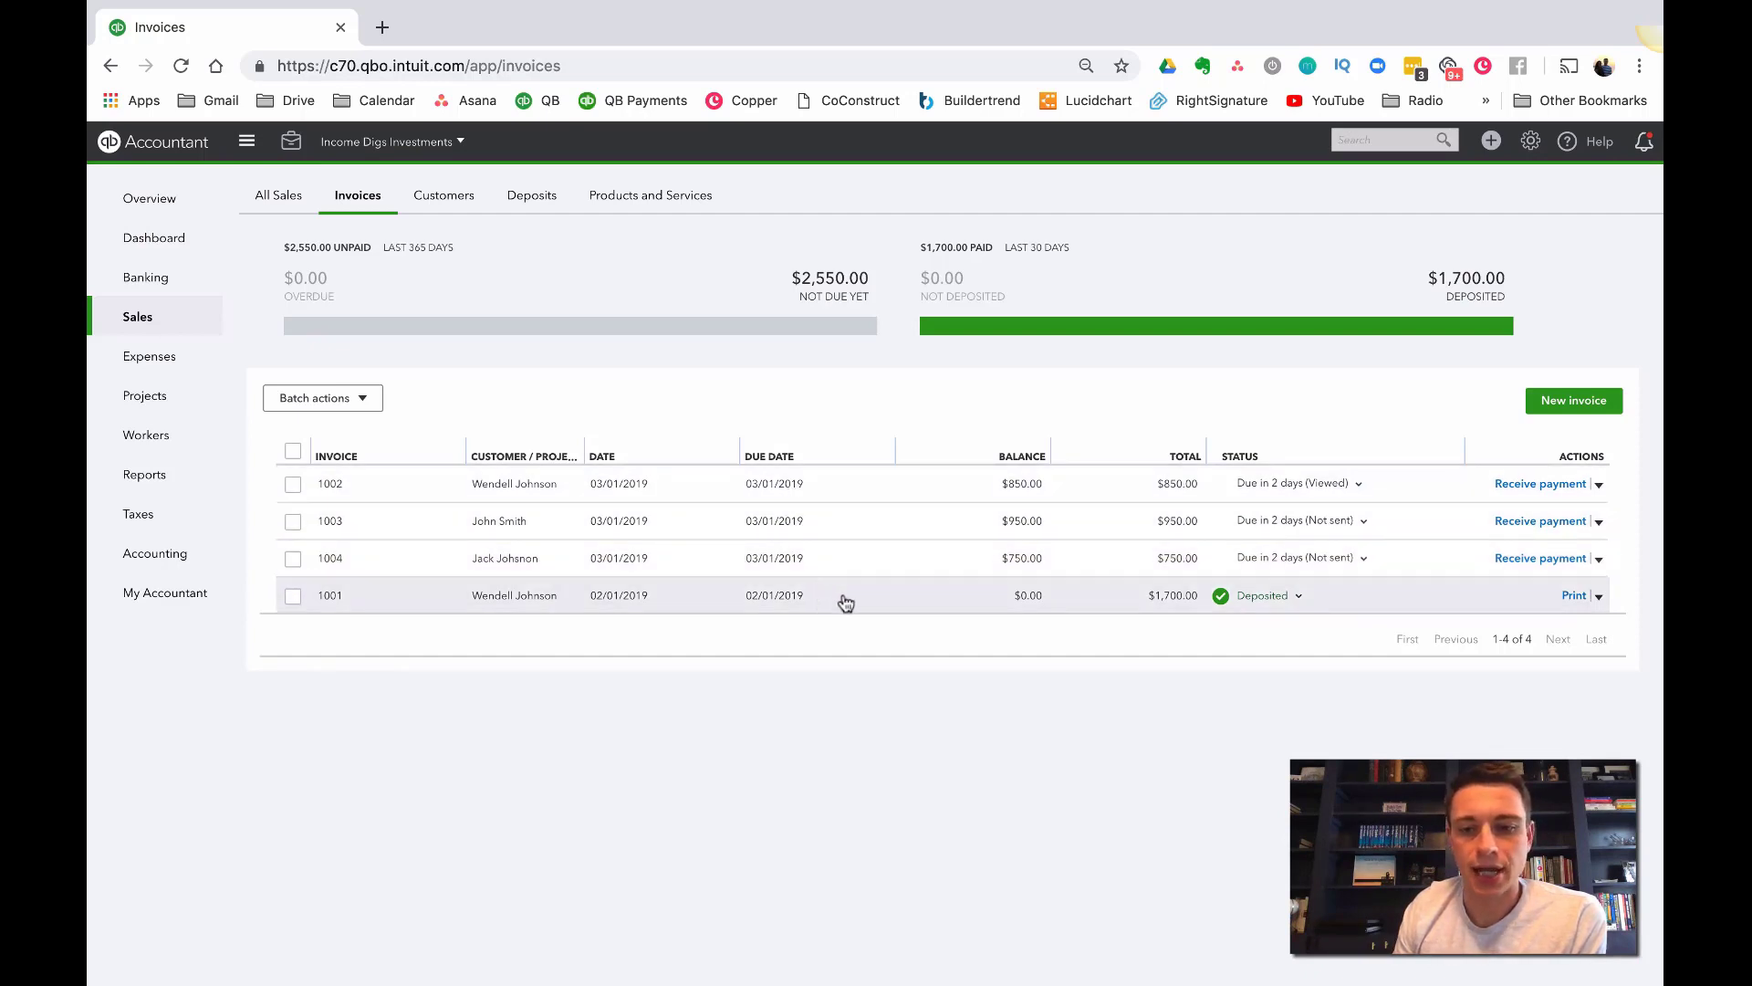
left_click(1066, 599)
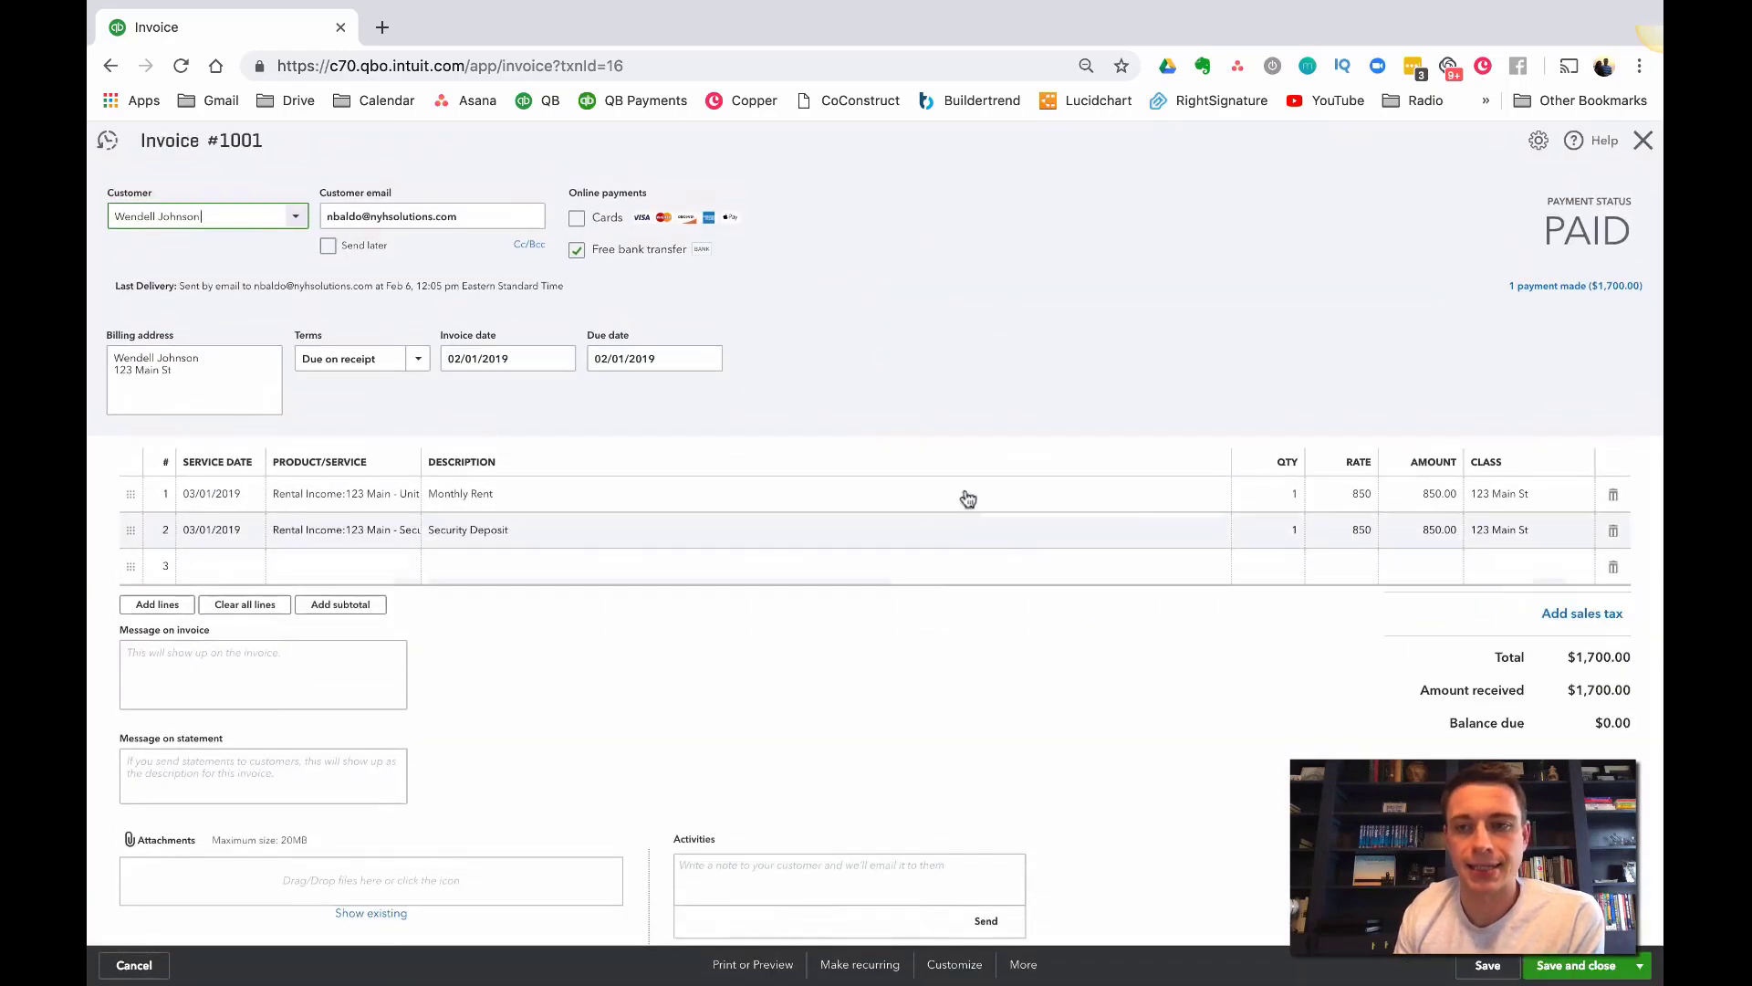
left_click(1567, 287)
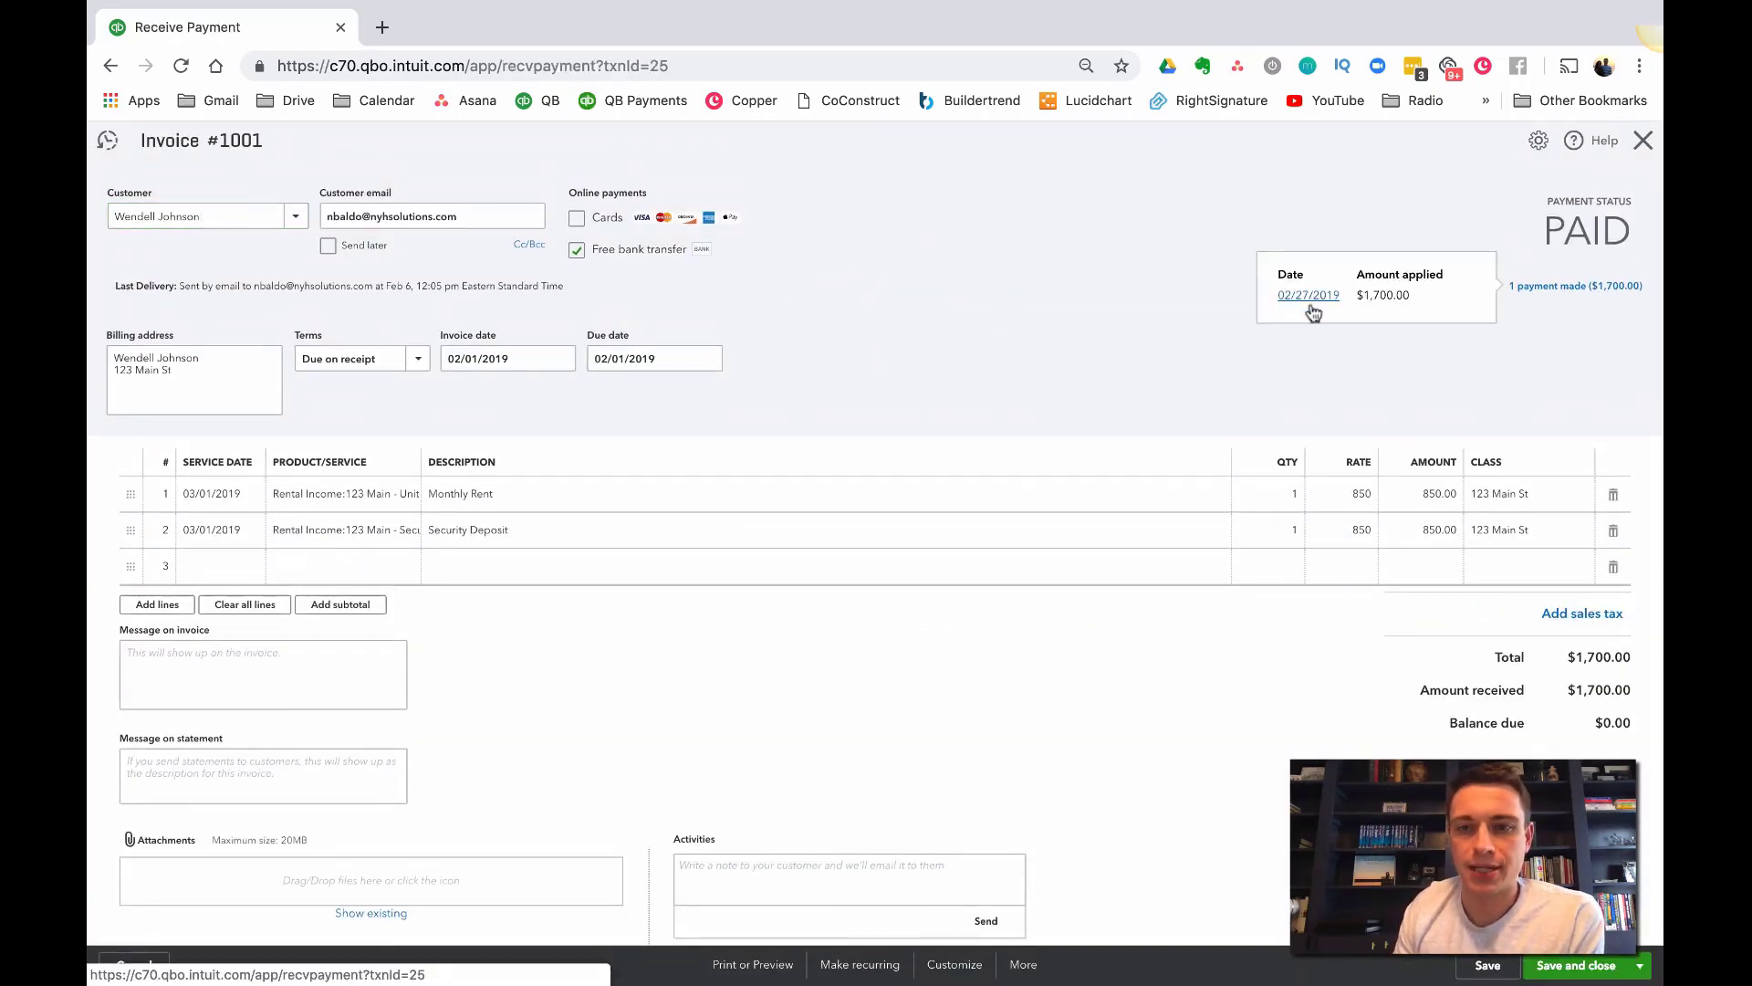
left_click(1314, 299)
left_click(898, 966)
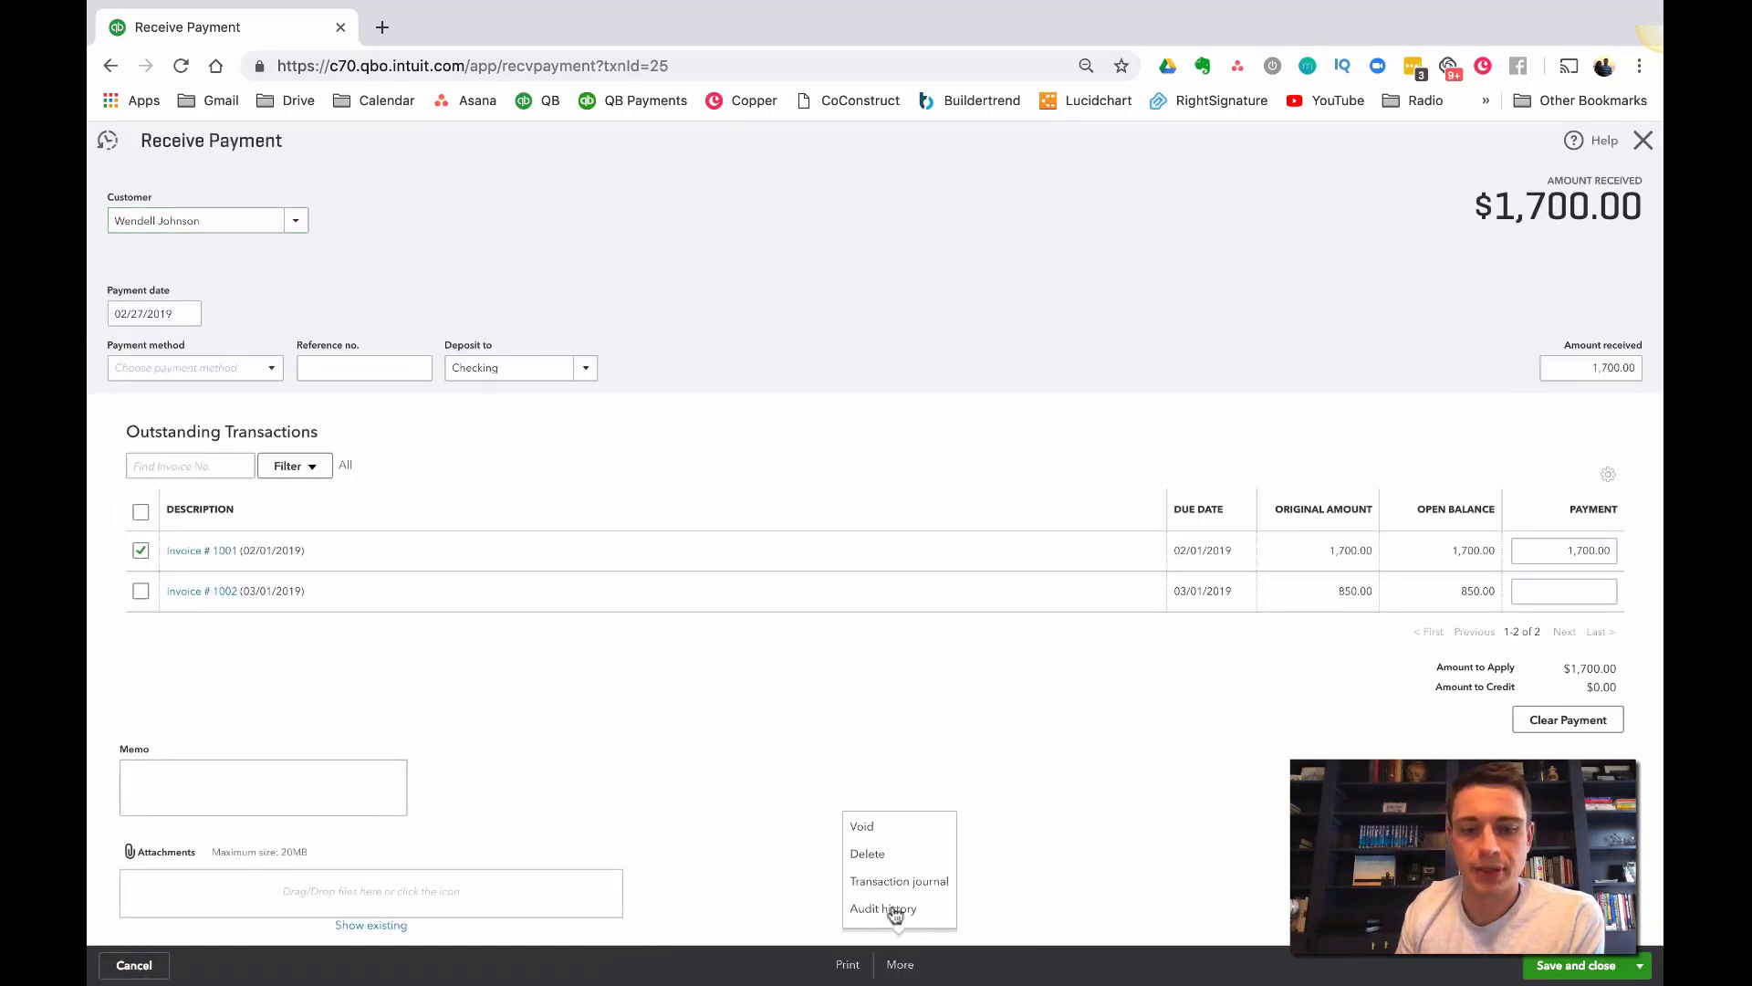
left_click(872, 848)
left_click(1032, 598)
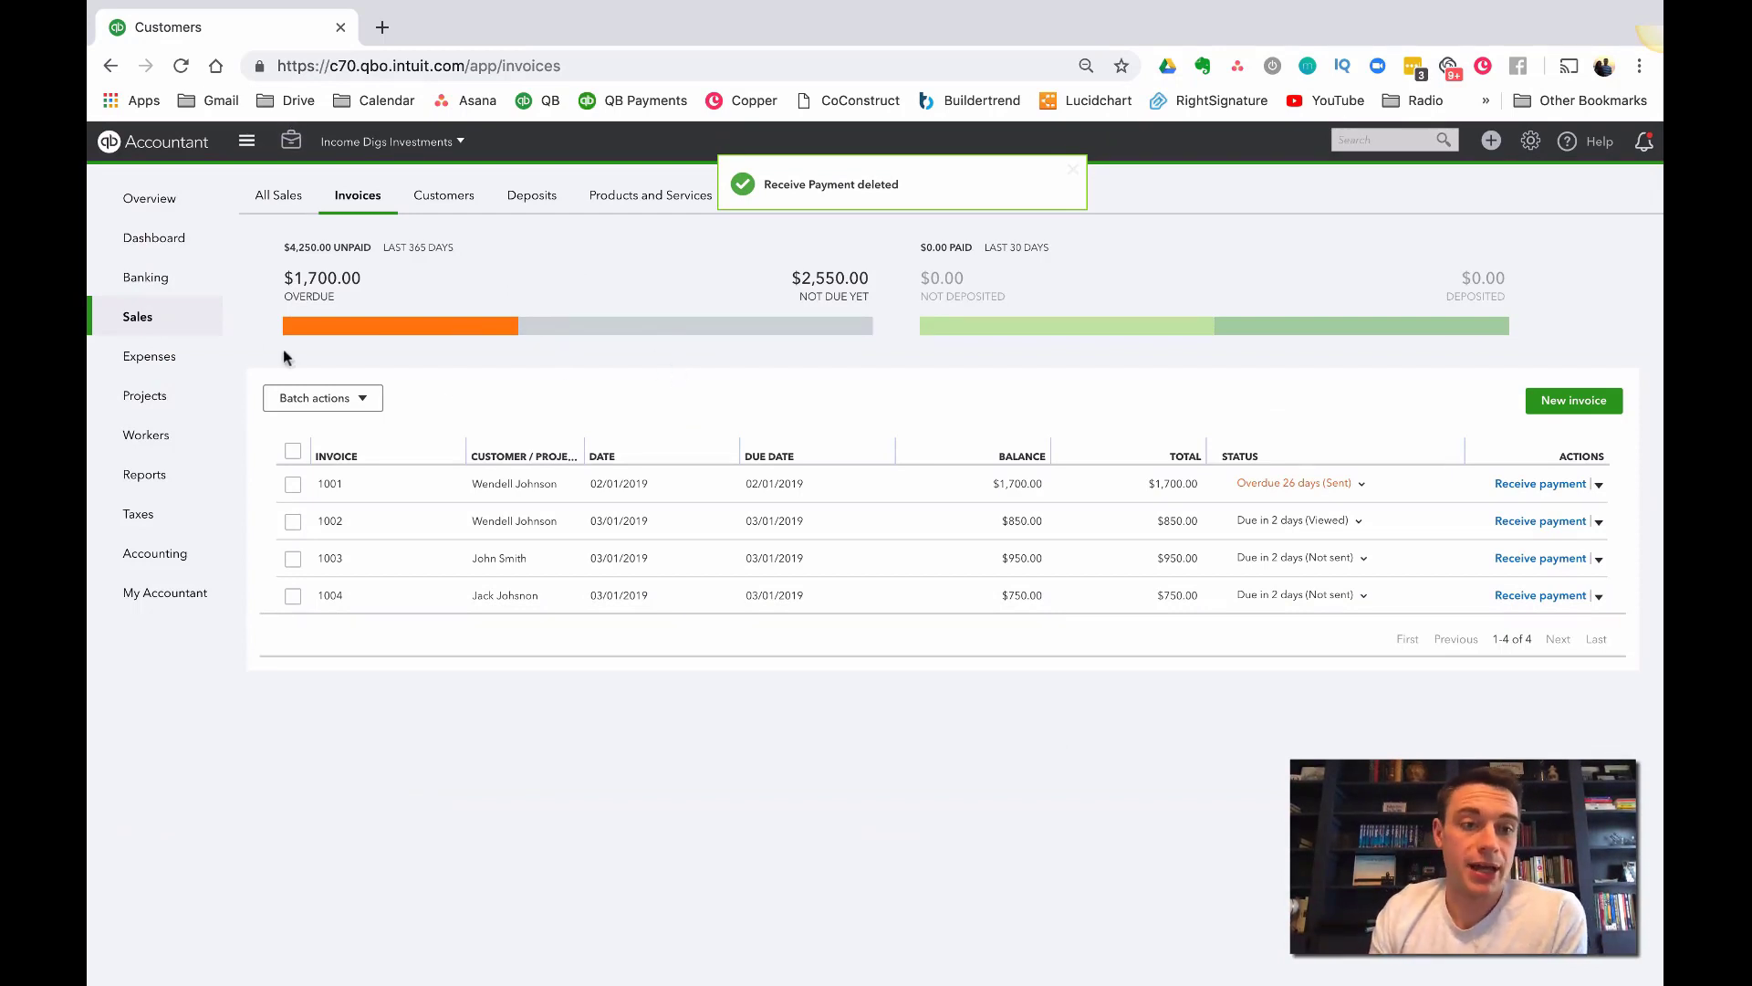
Step: Go to Reports to reach the custom reports list
mouse_move(151, 284)
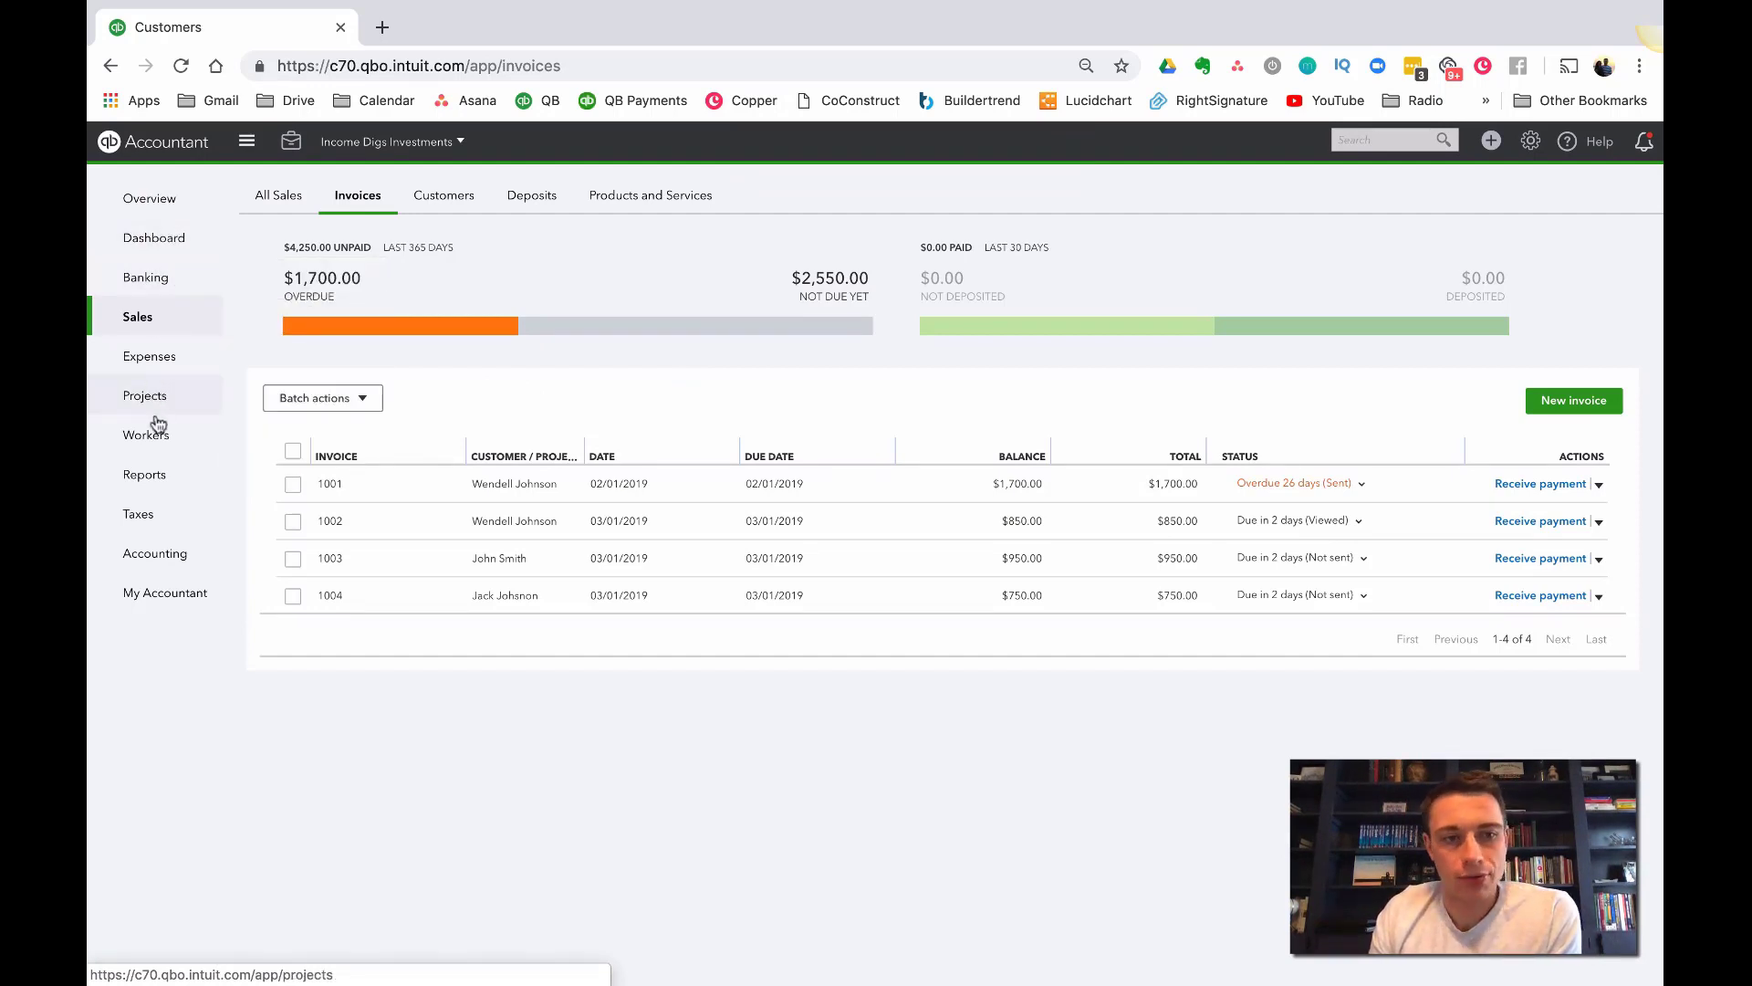
left_click(168, 485)
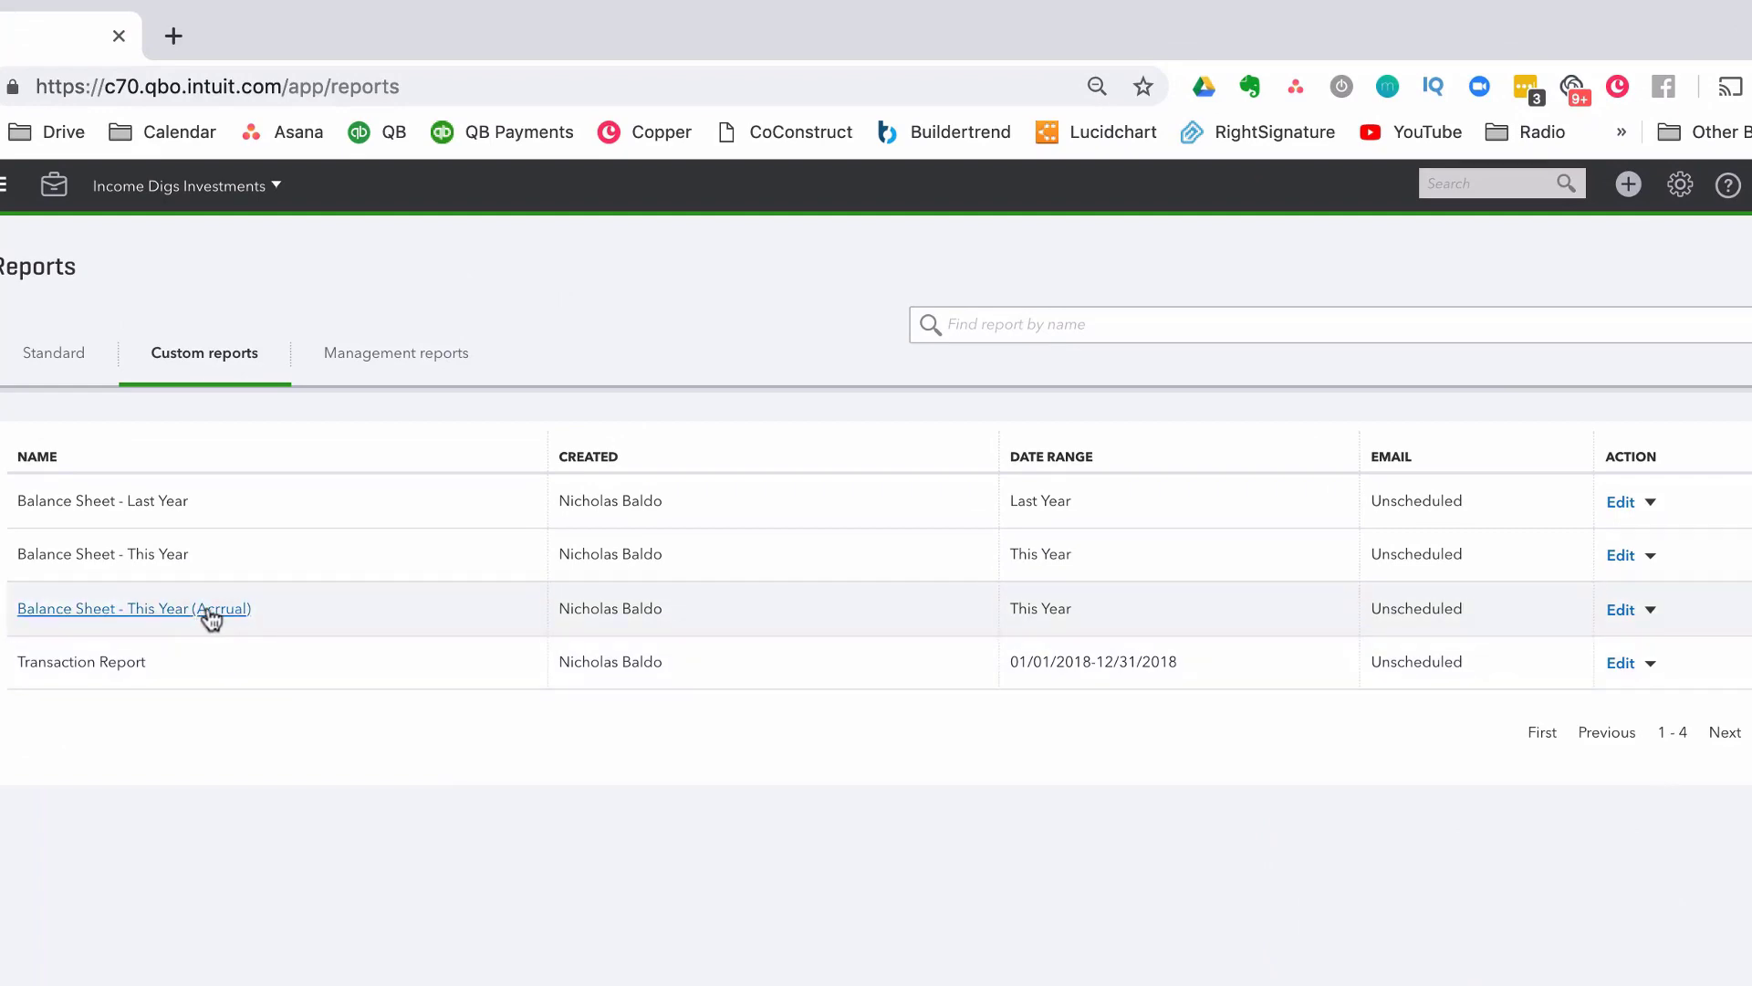
Step: Open the Balance Sheet - This Year (Accrual) report and collapse Fixed Assets
left_click(211, 619)
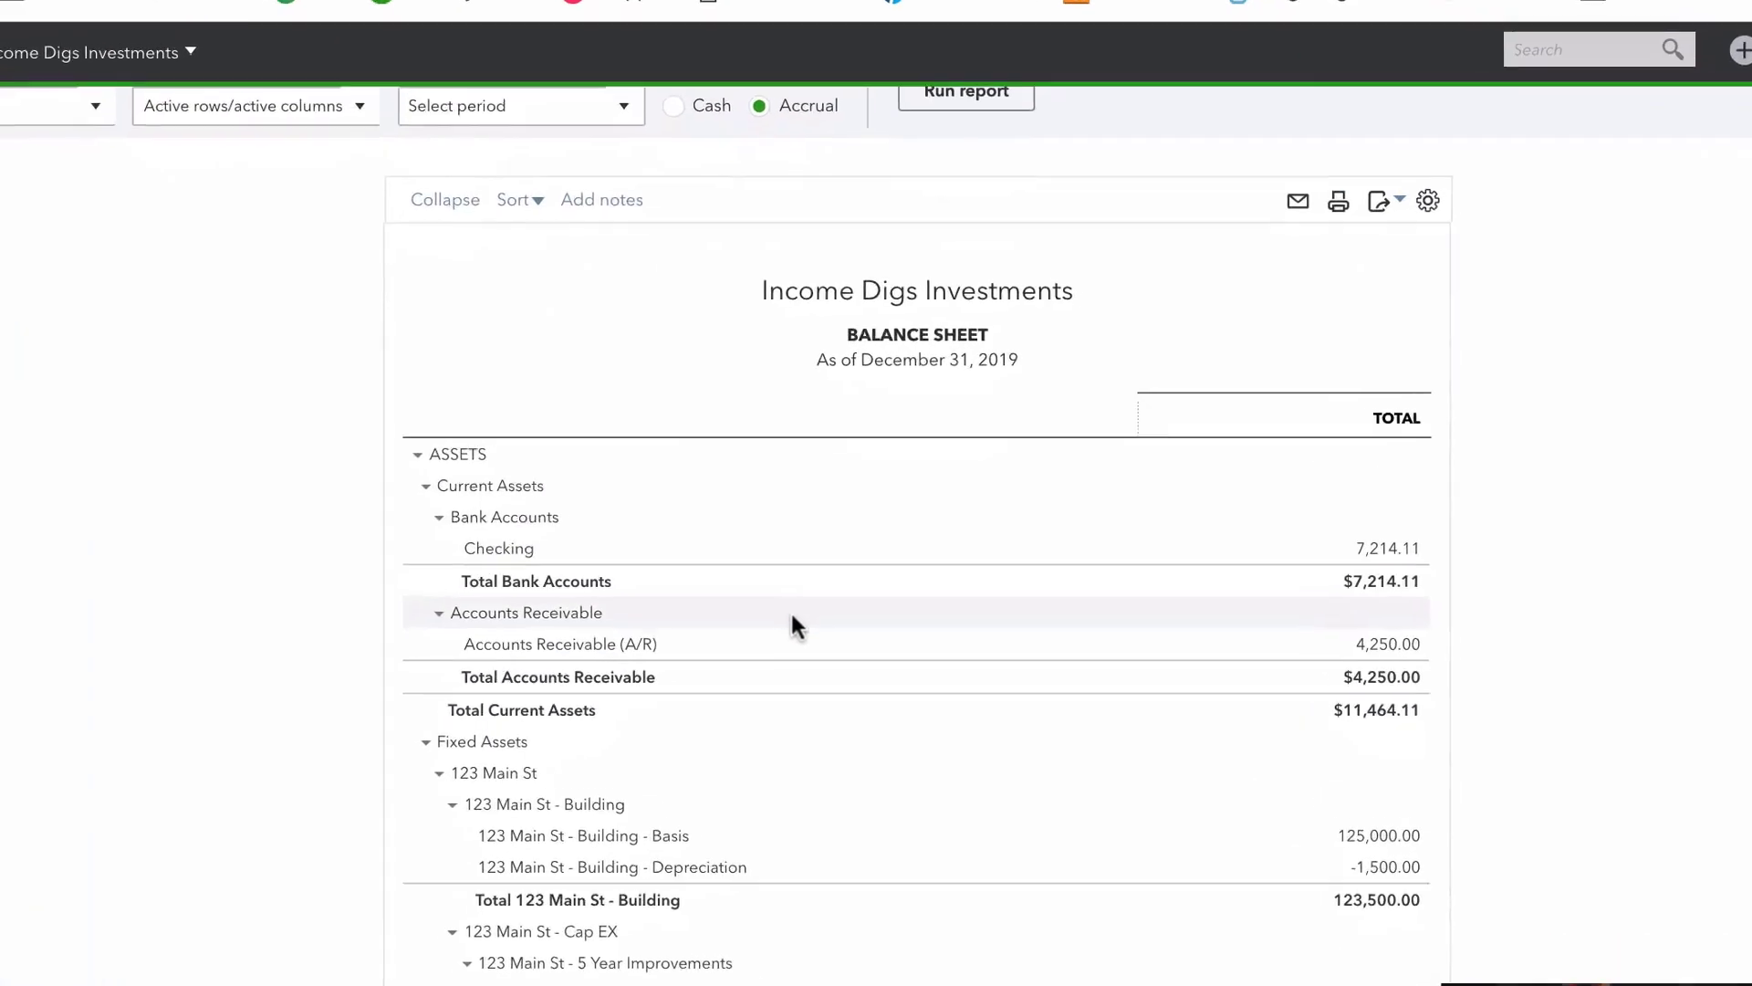
scroll(788, 621, "down", 2)
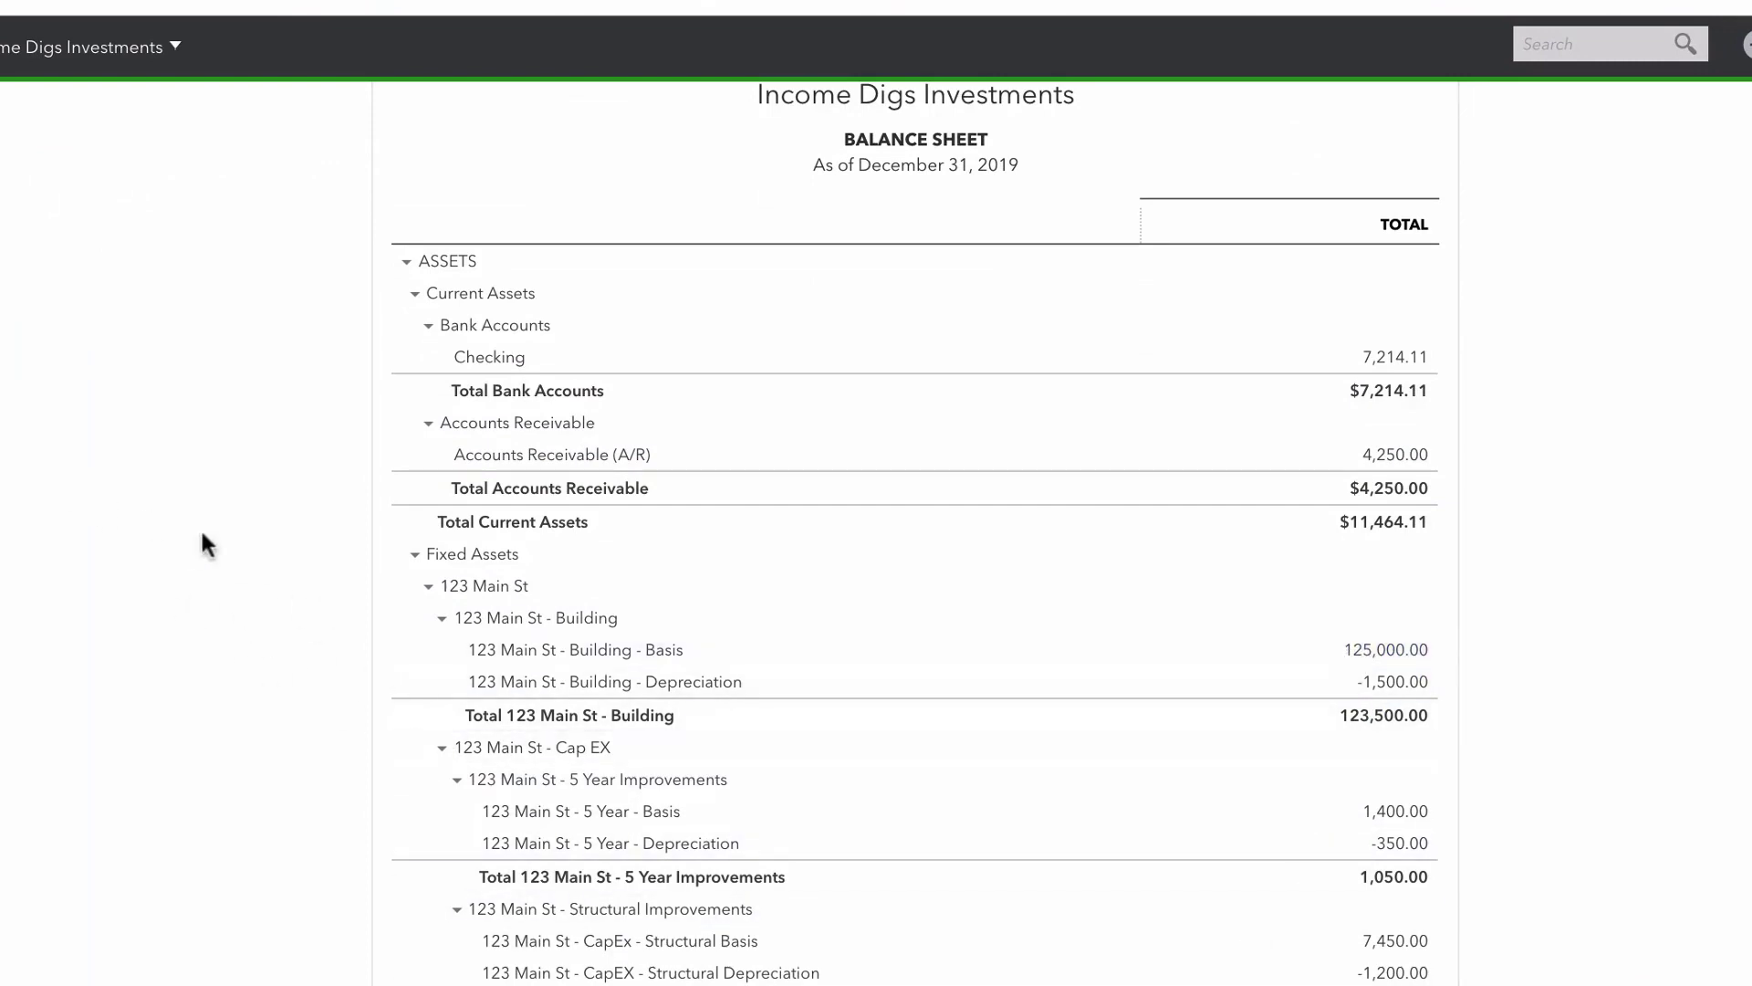
left_click(414, 554)
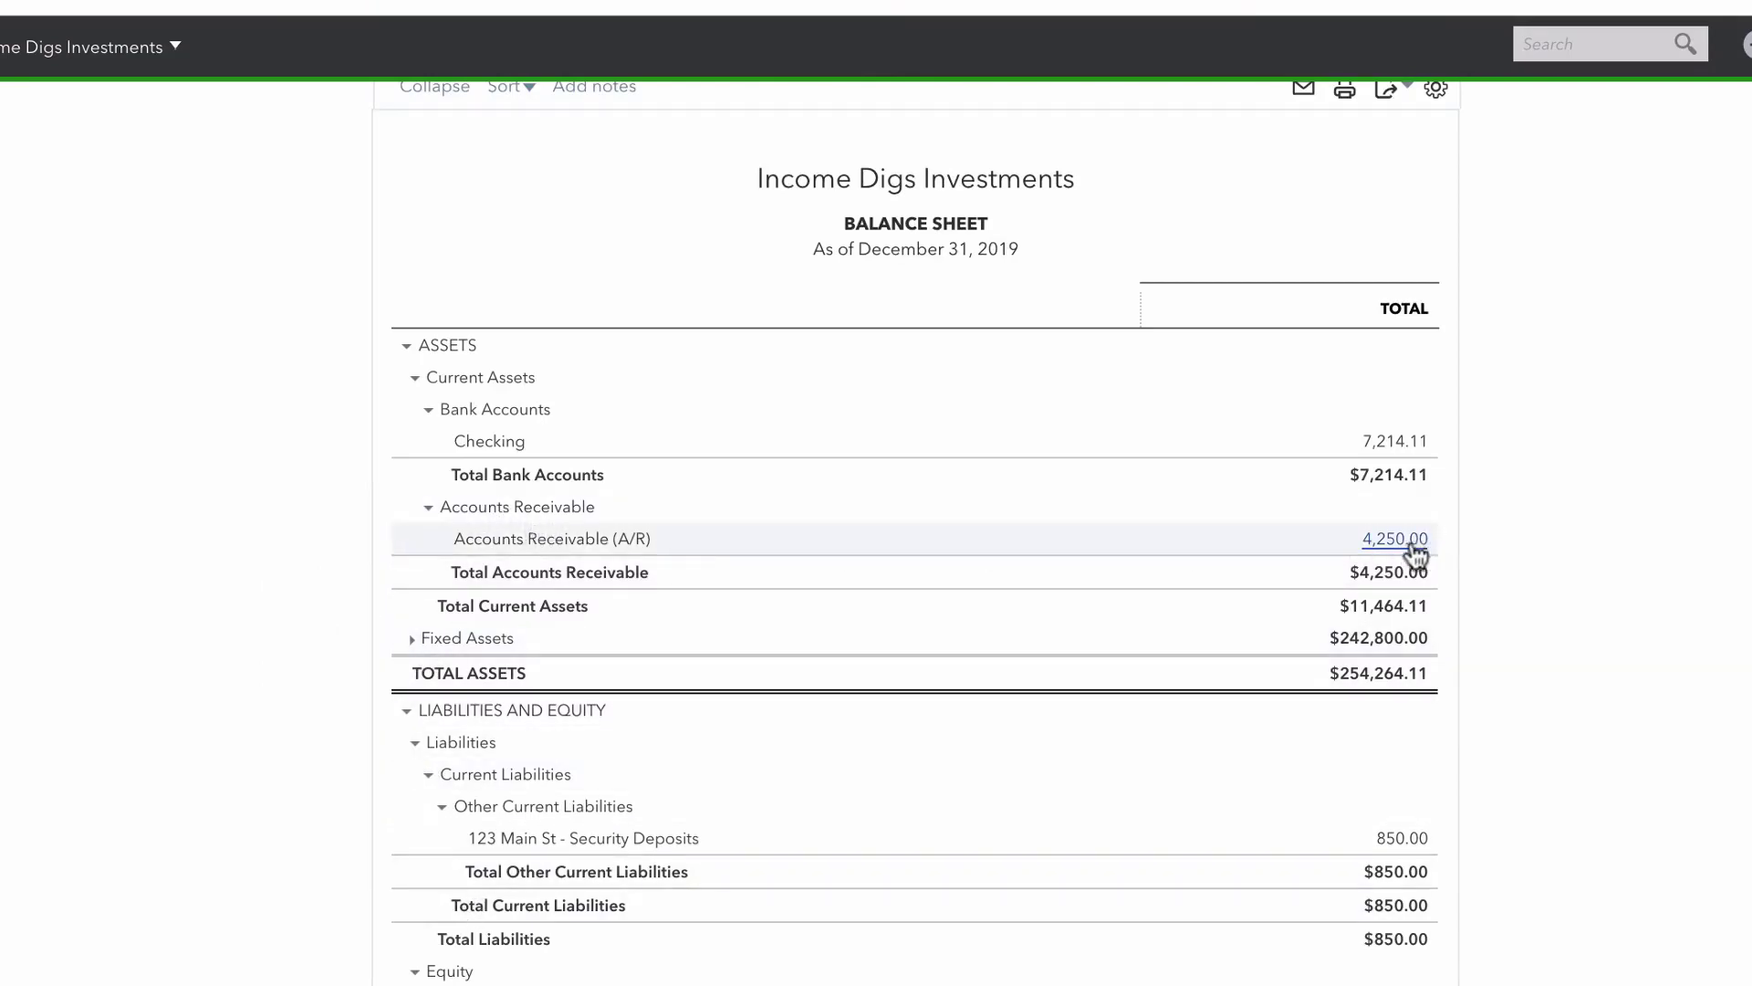
scroll(1044, 570, "up", 3)
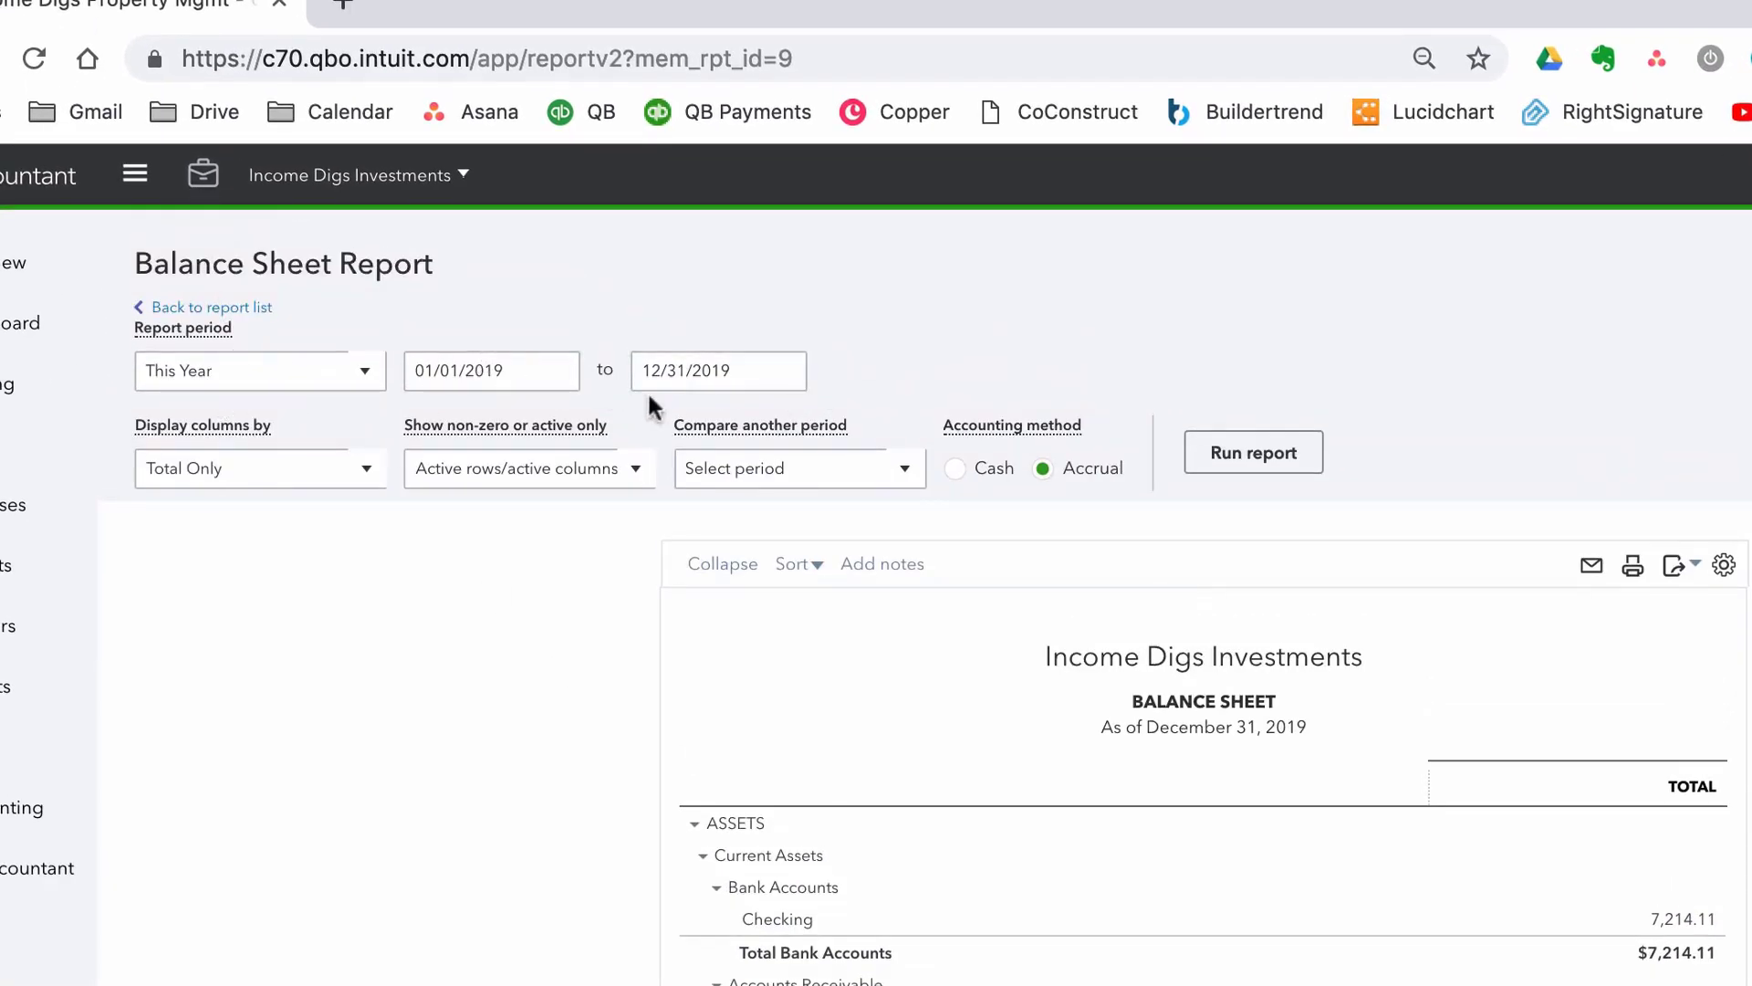
Step: Rerun the balance sheet for This Month with Fixed Assets collapsed
left_click(250, 376)
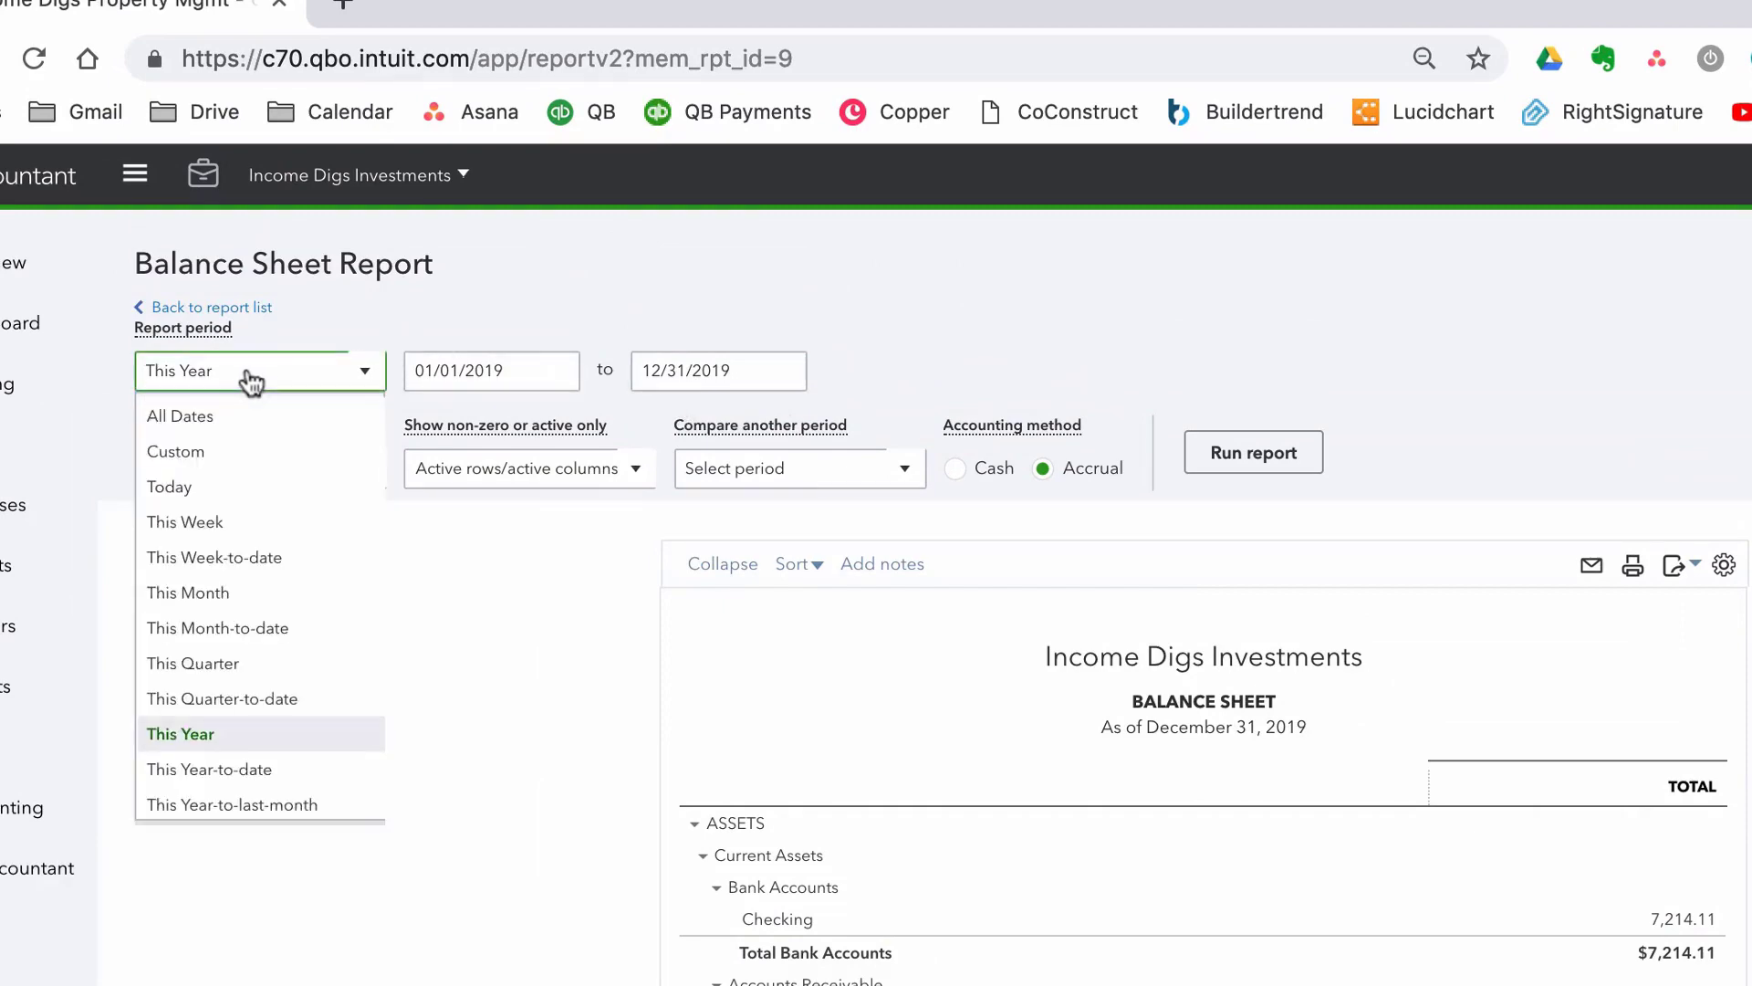
scroll(229, 703, "down", 1)
left_click(210, 559)
left_click(1253, 452)
scroll(1223, 463, "down", 3)
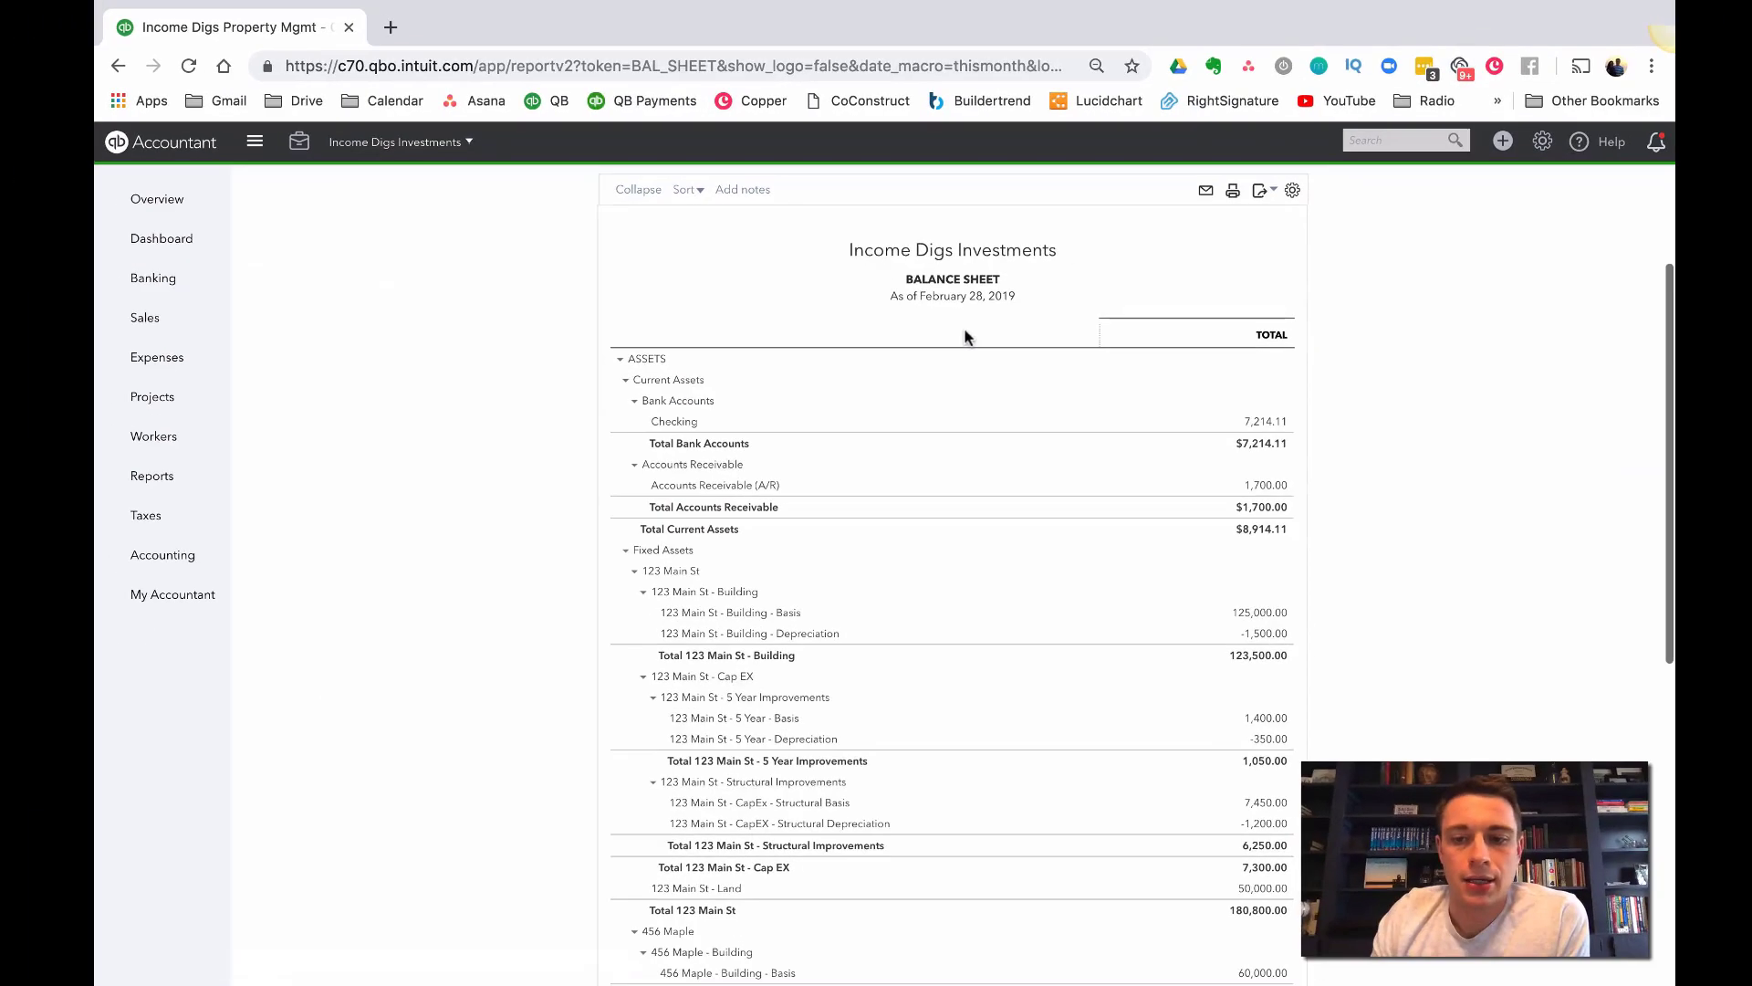
left_click(626, 549)
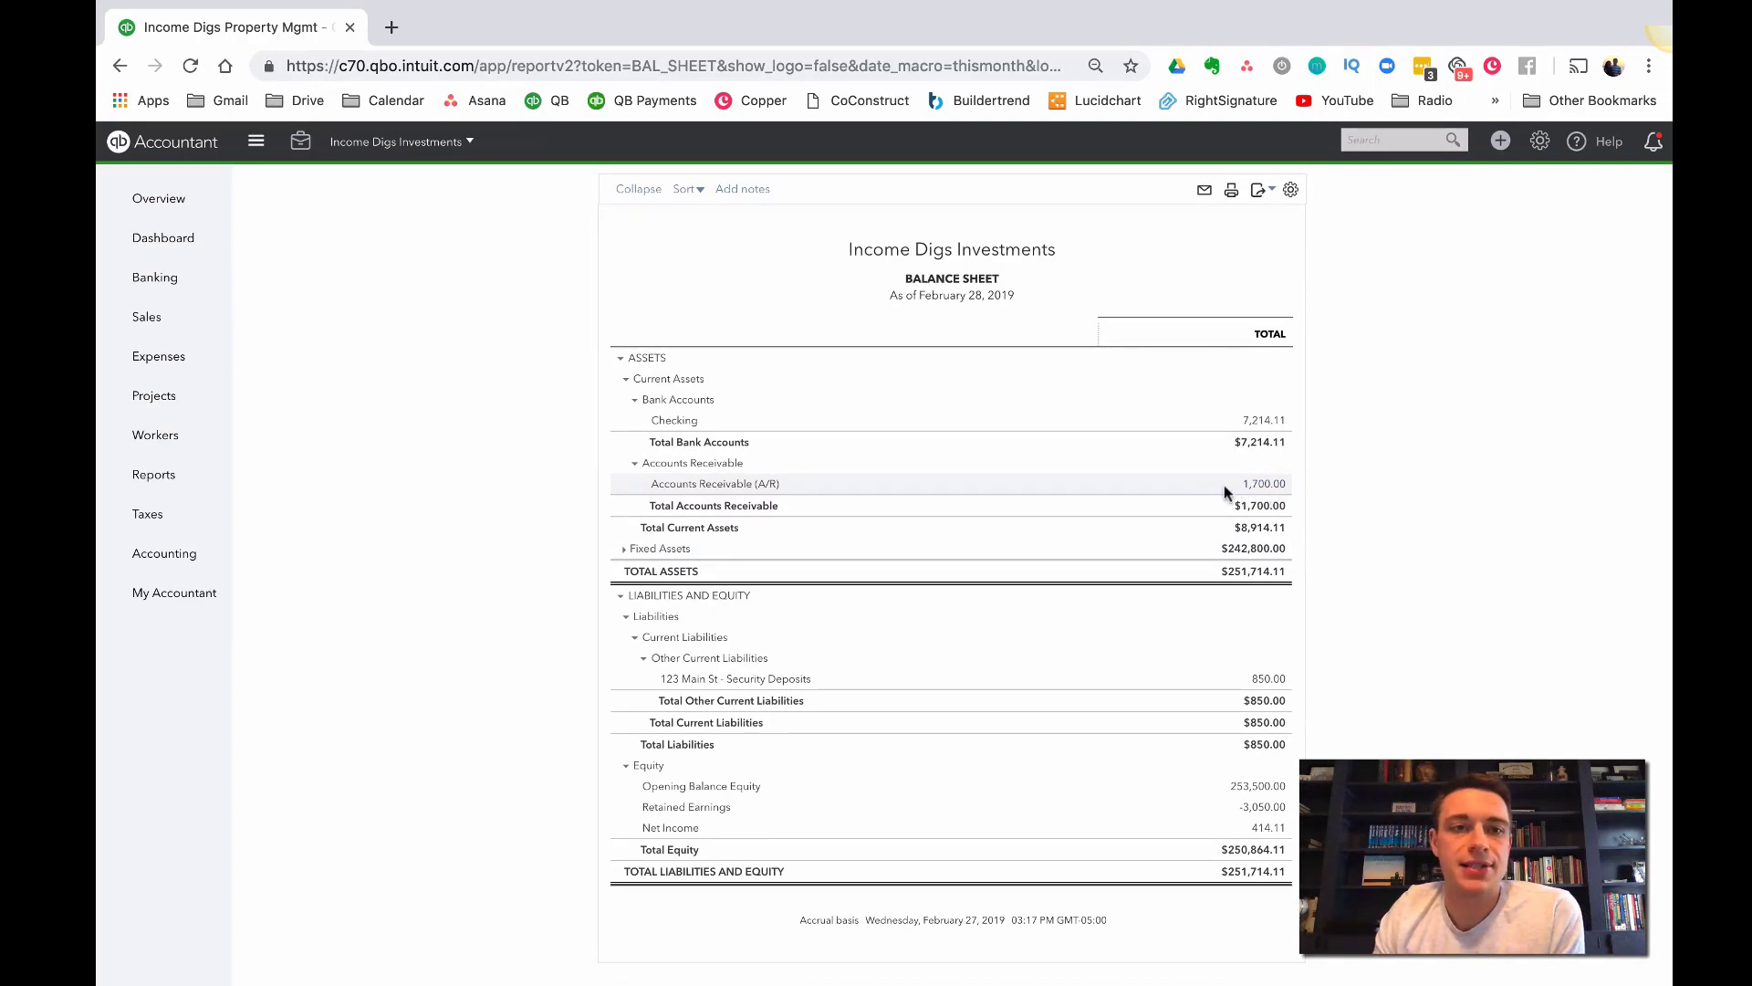
Step: Rerun the balance sheet for This Year and collapse Fixed Assets again
scroll(485, 457, "up", 3)
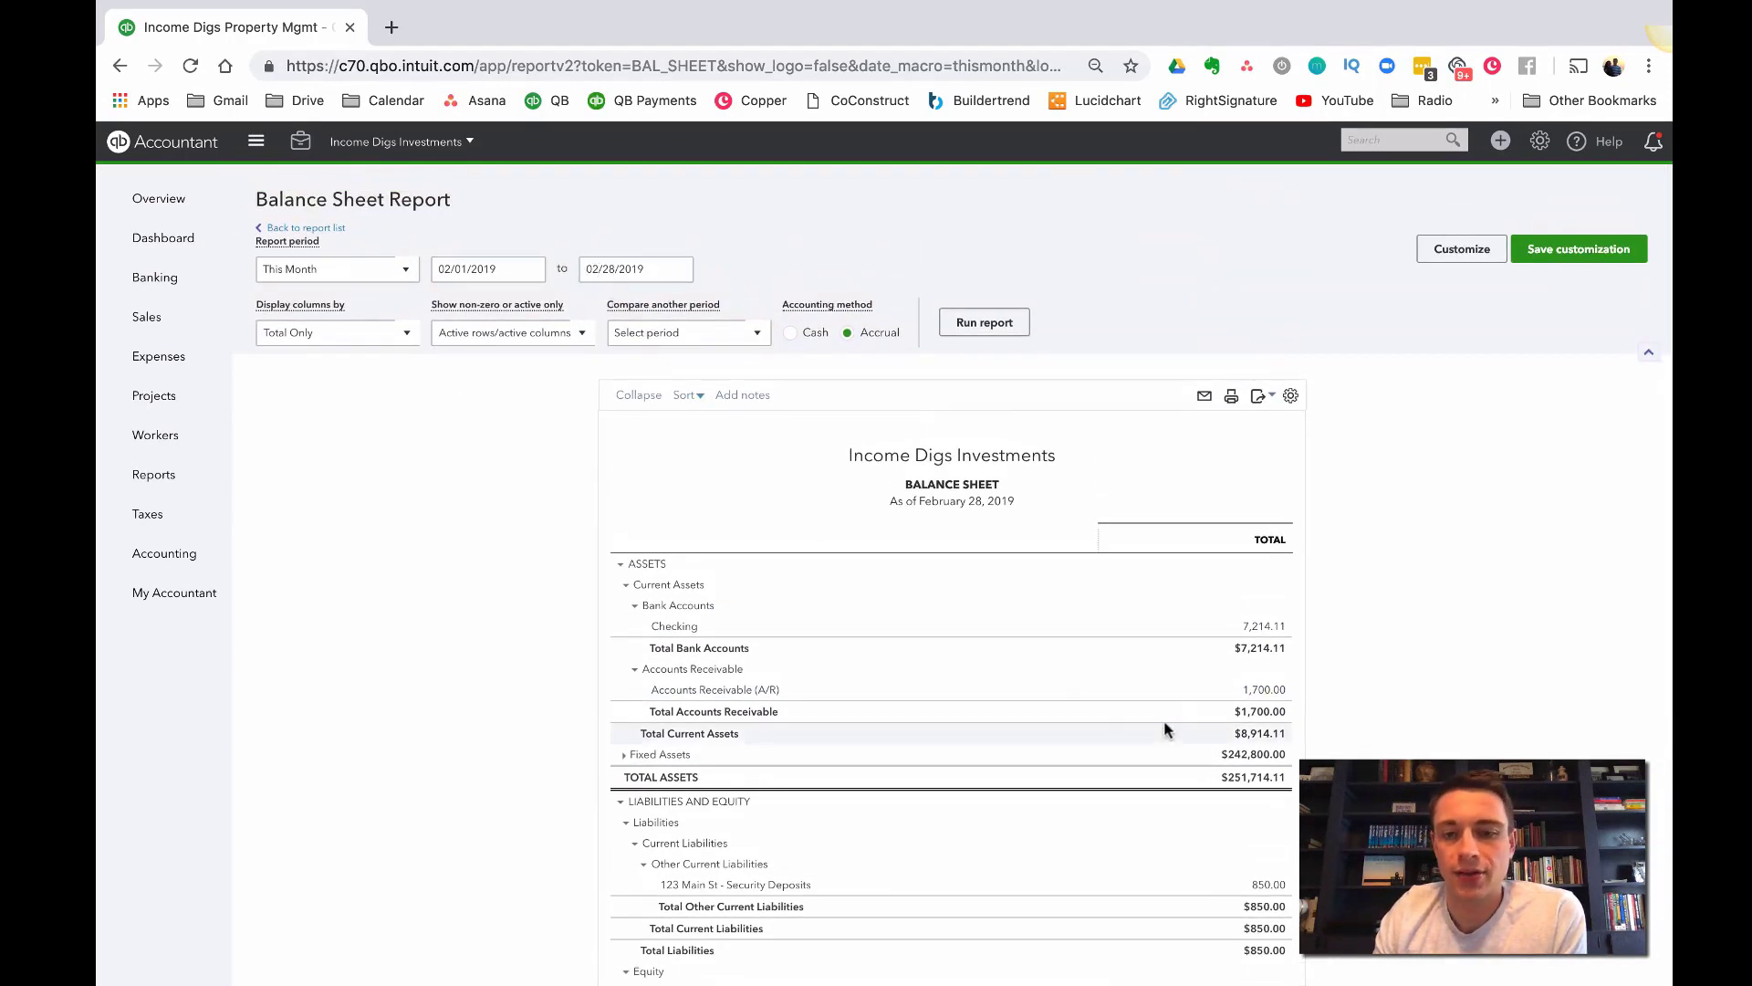
left_click(291, 271)
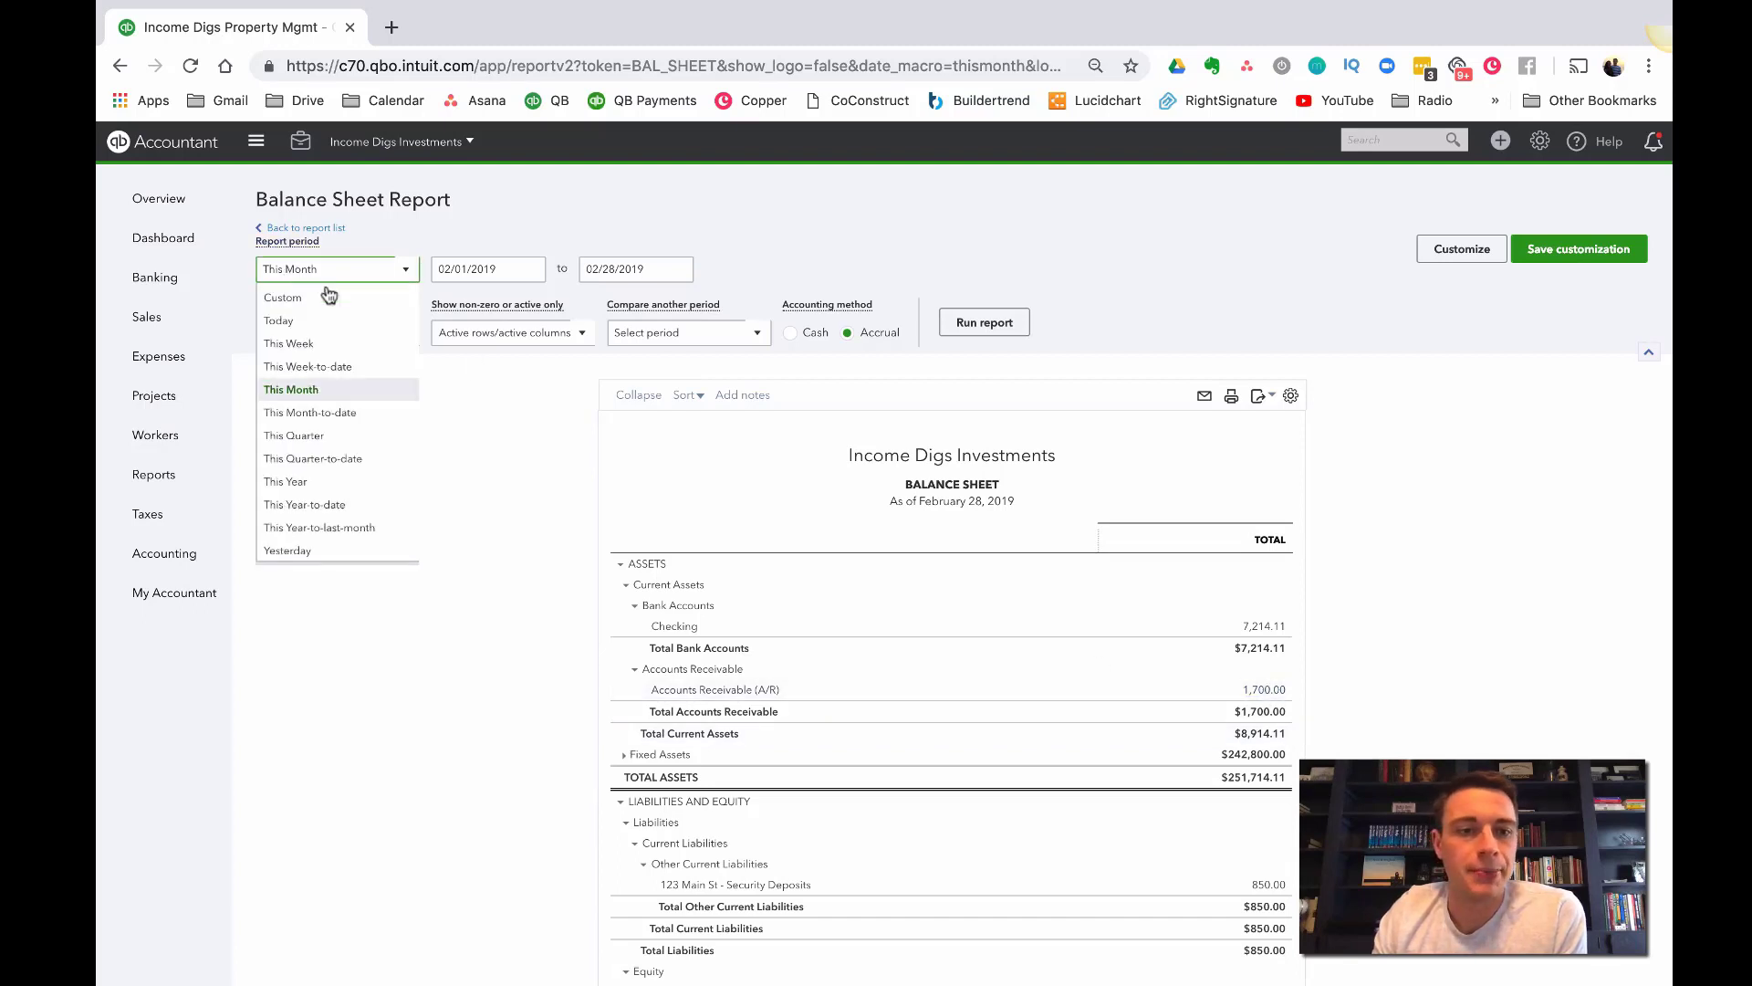
left_click(338, 487)
left_click(983, 322)
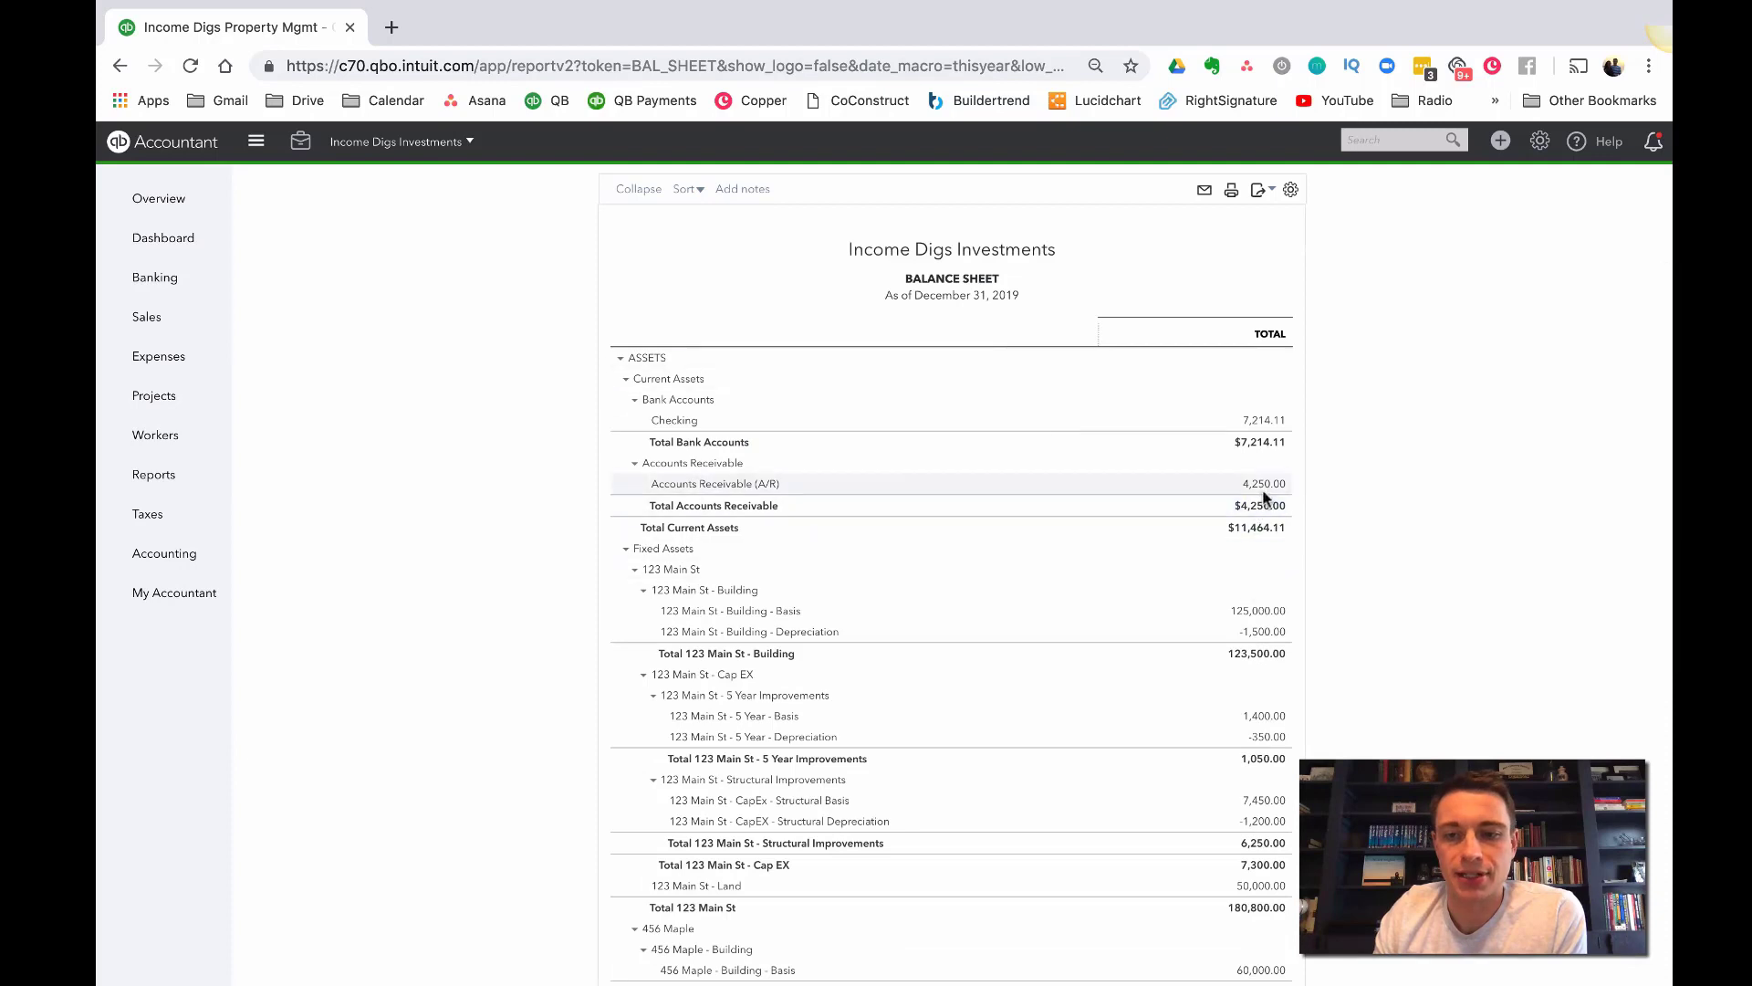
left_click(625, 548)
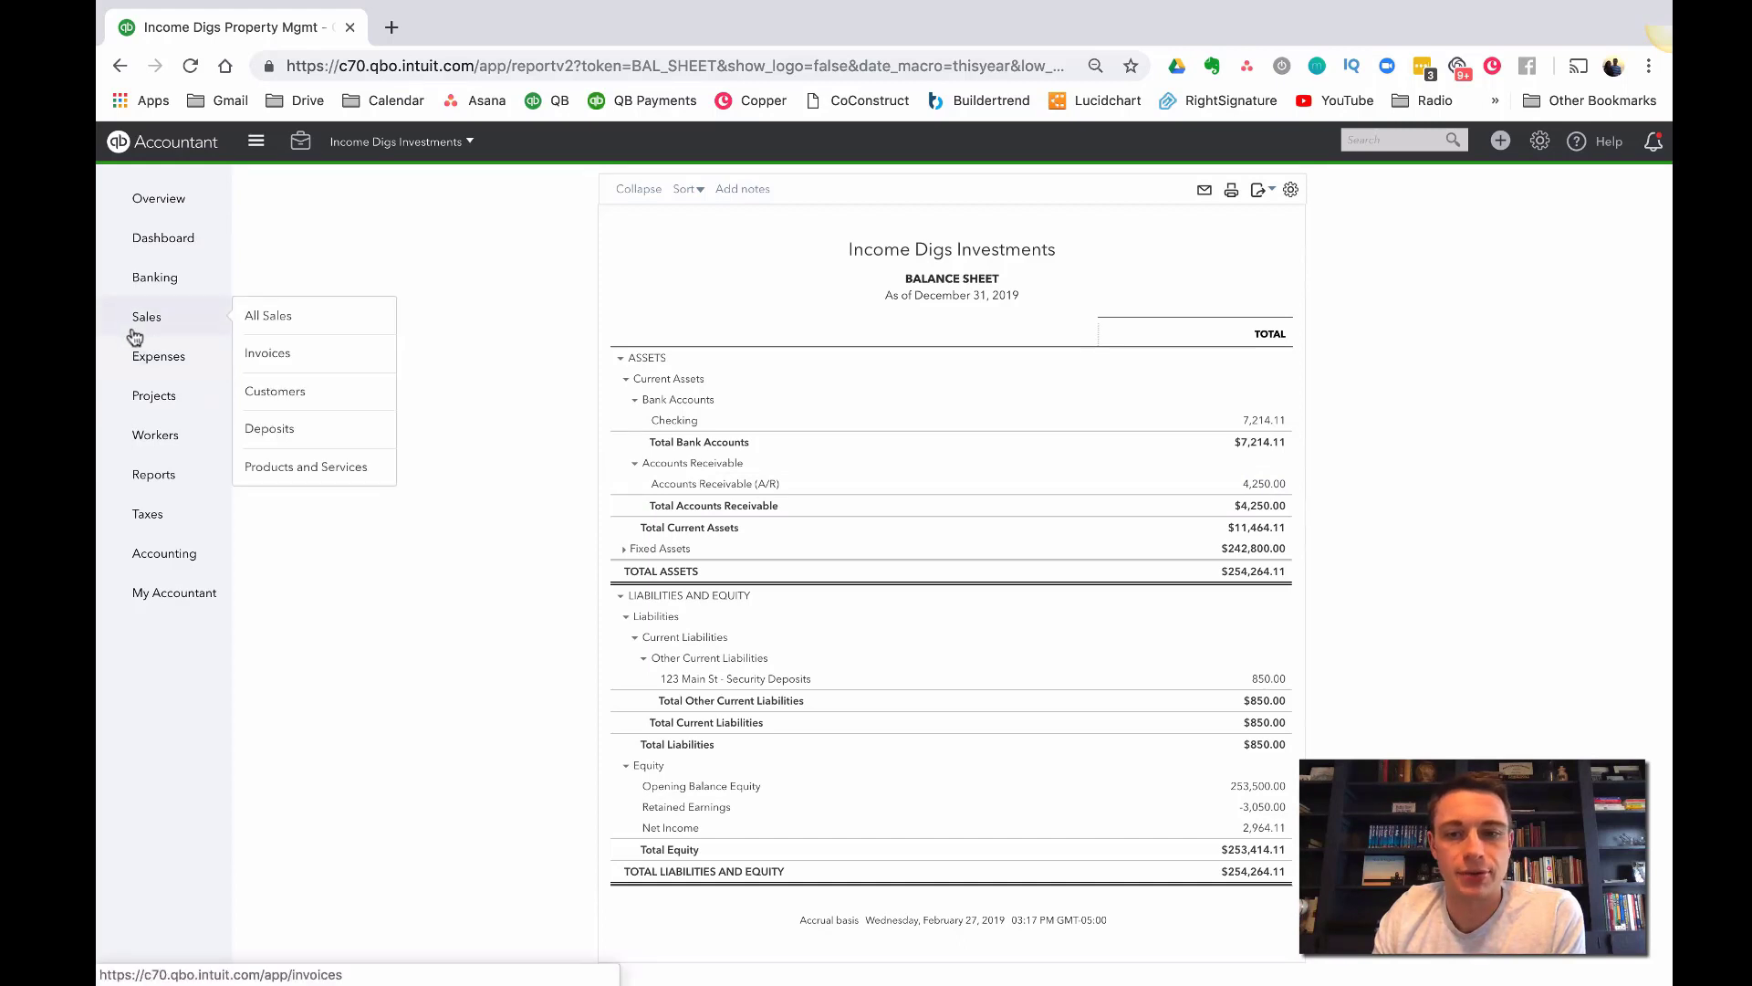
Step: From the $4,250.00 A/R drill-down, receive $1,700.00 on invoice 1001 and confirm it's PAID
left_click(1269, 486)
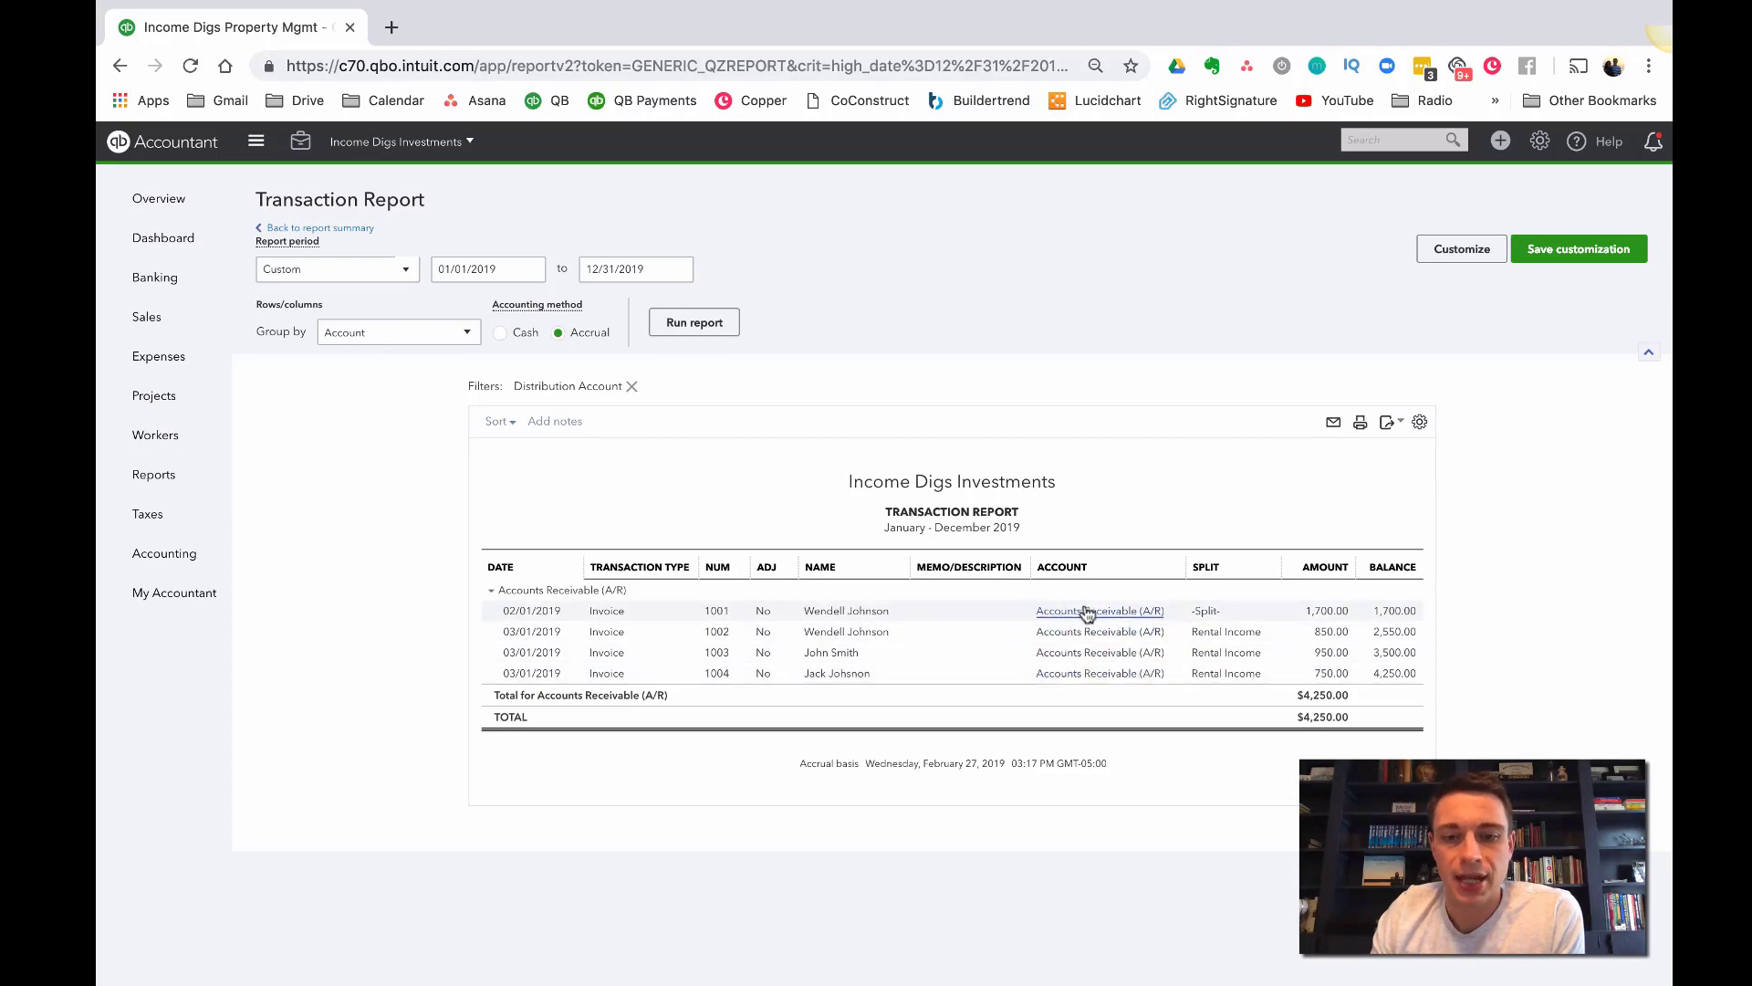
left_click(1088, 613)
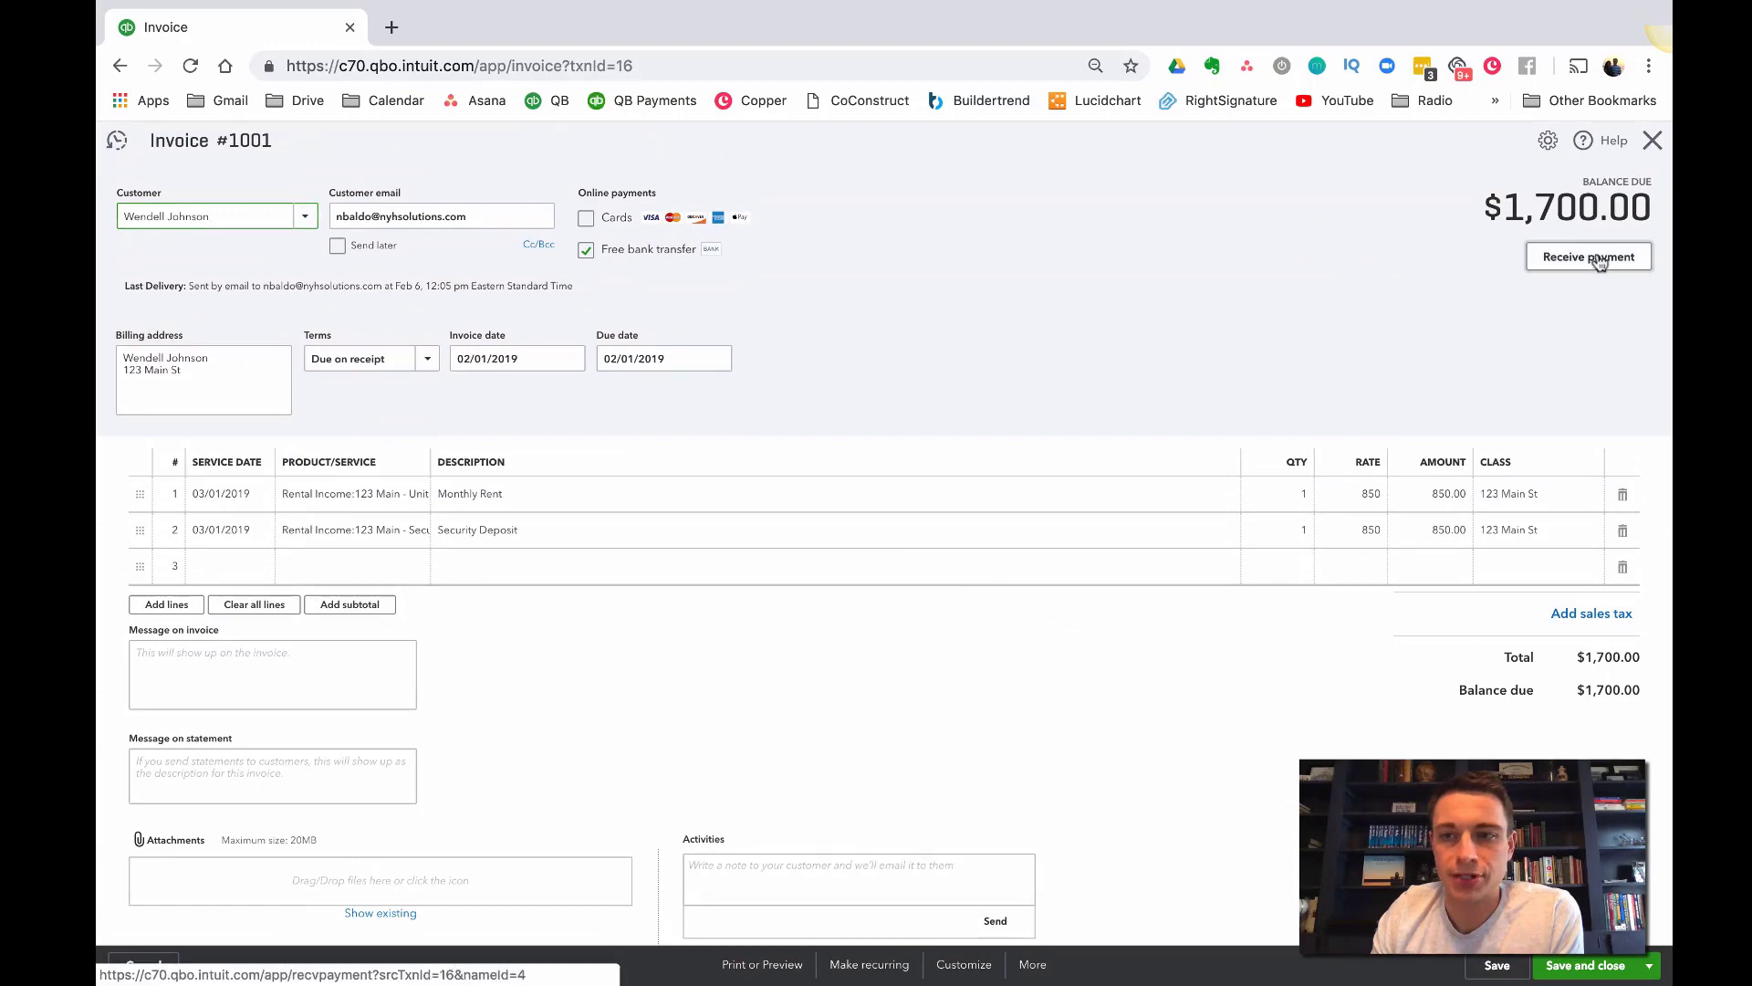
left_click(1598, 260)
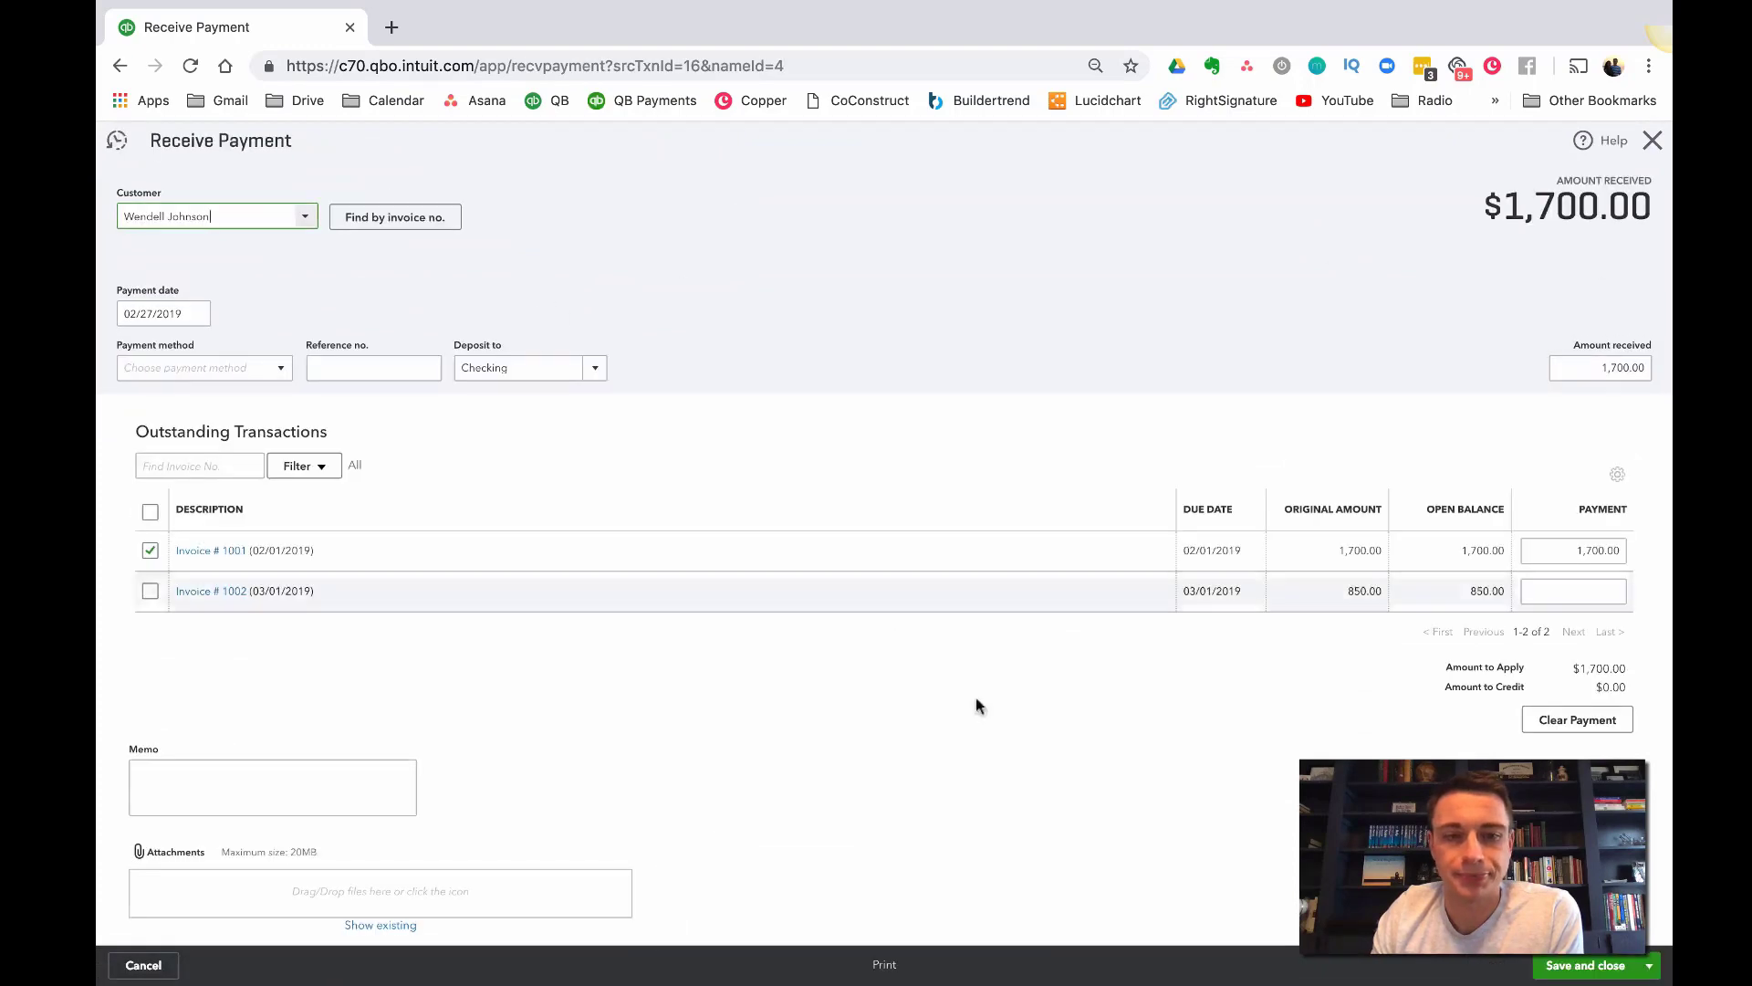
left_click(1585, 965)
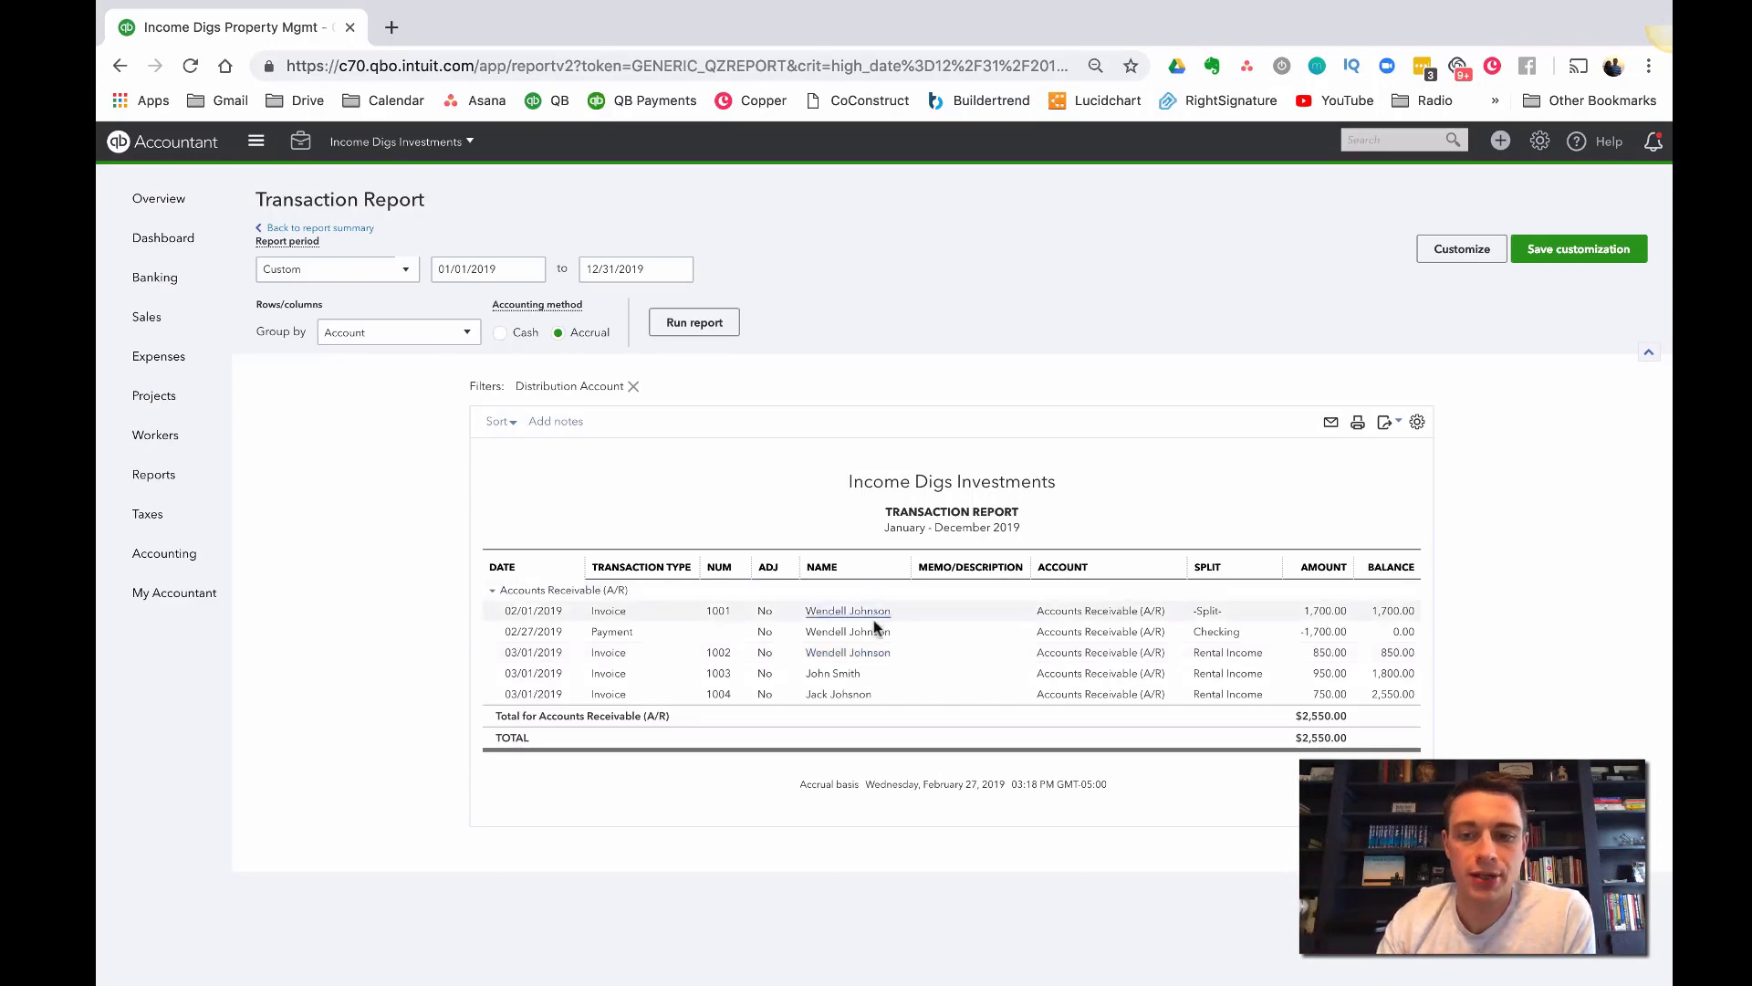
left_click(867, 614)
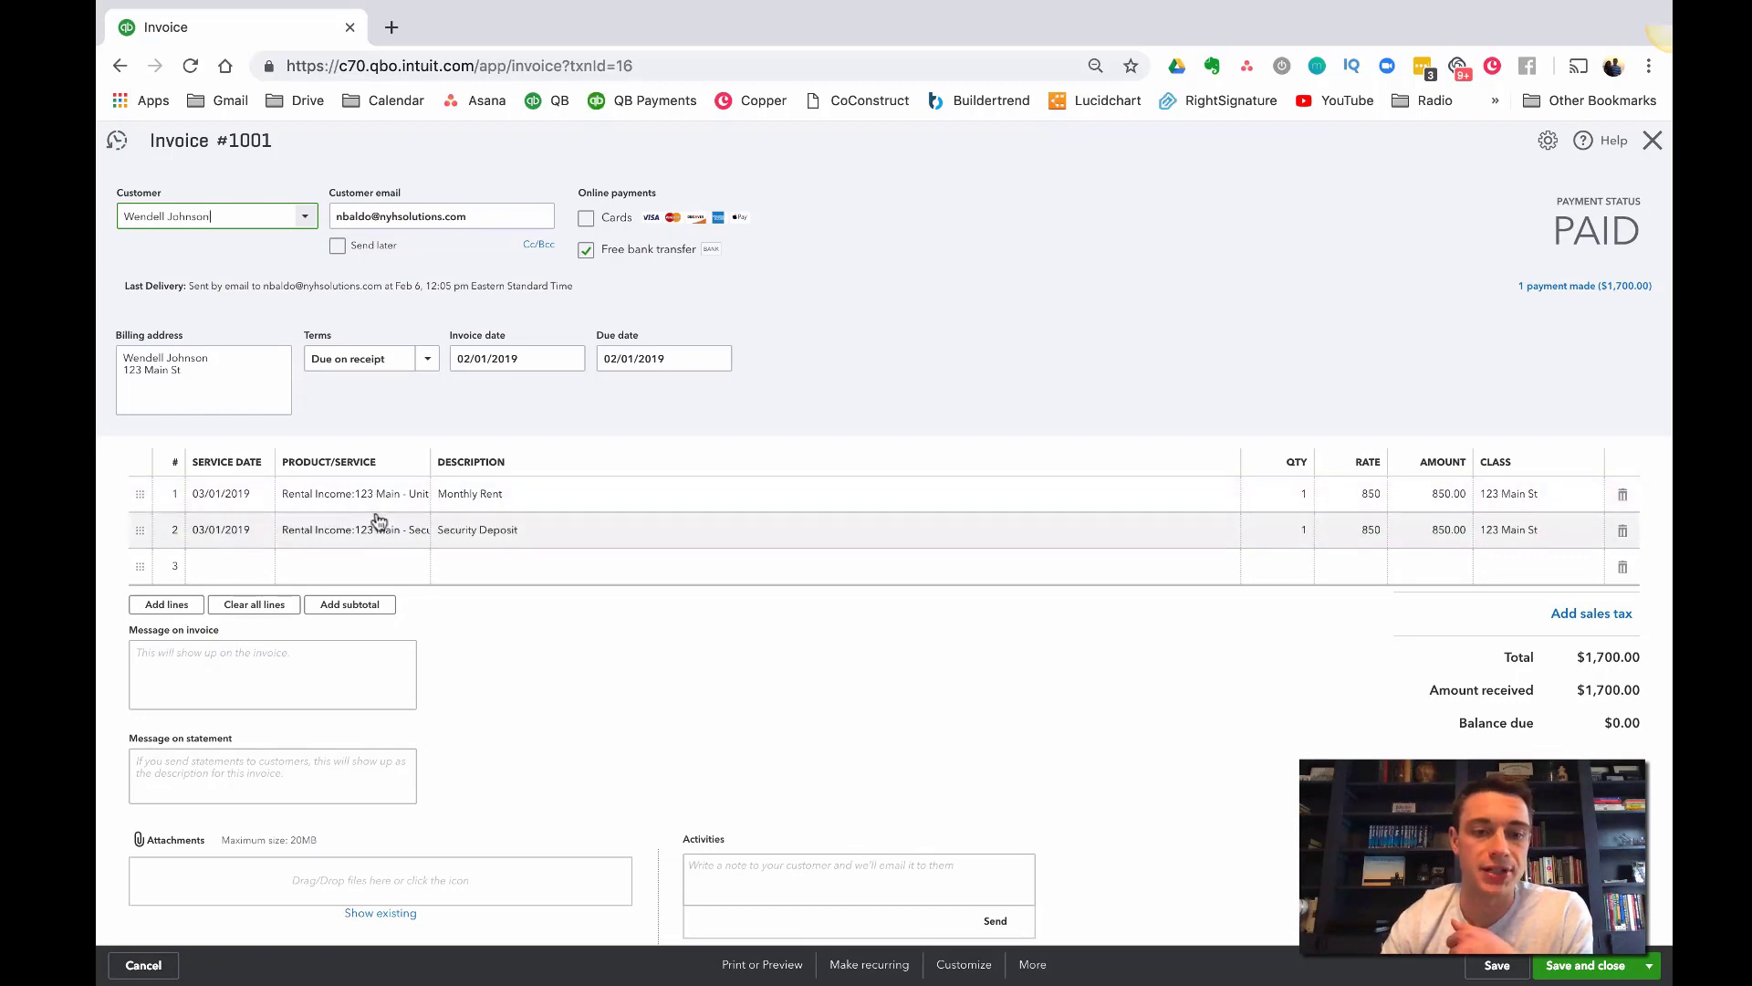
left_click(1651, 140)
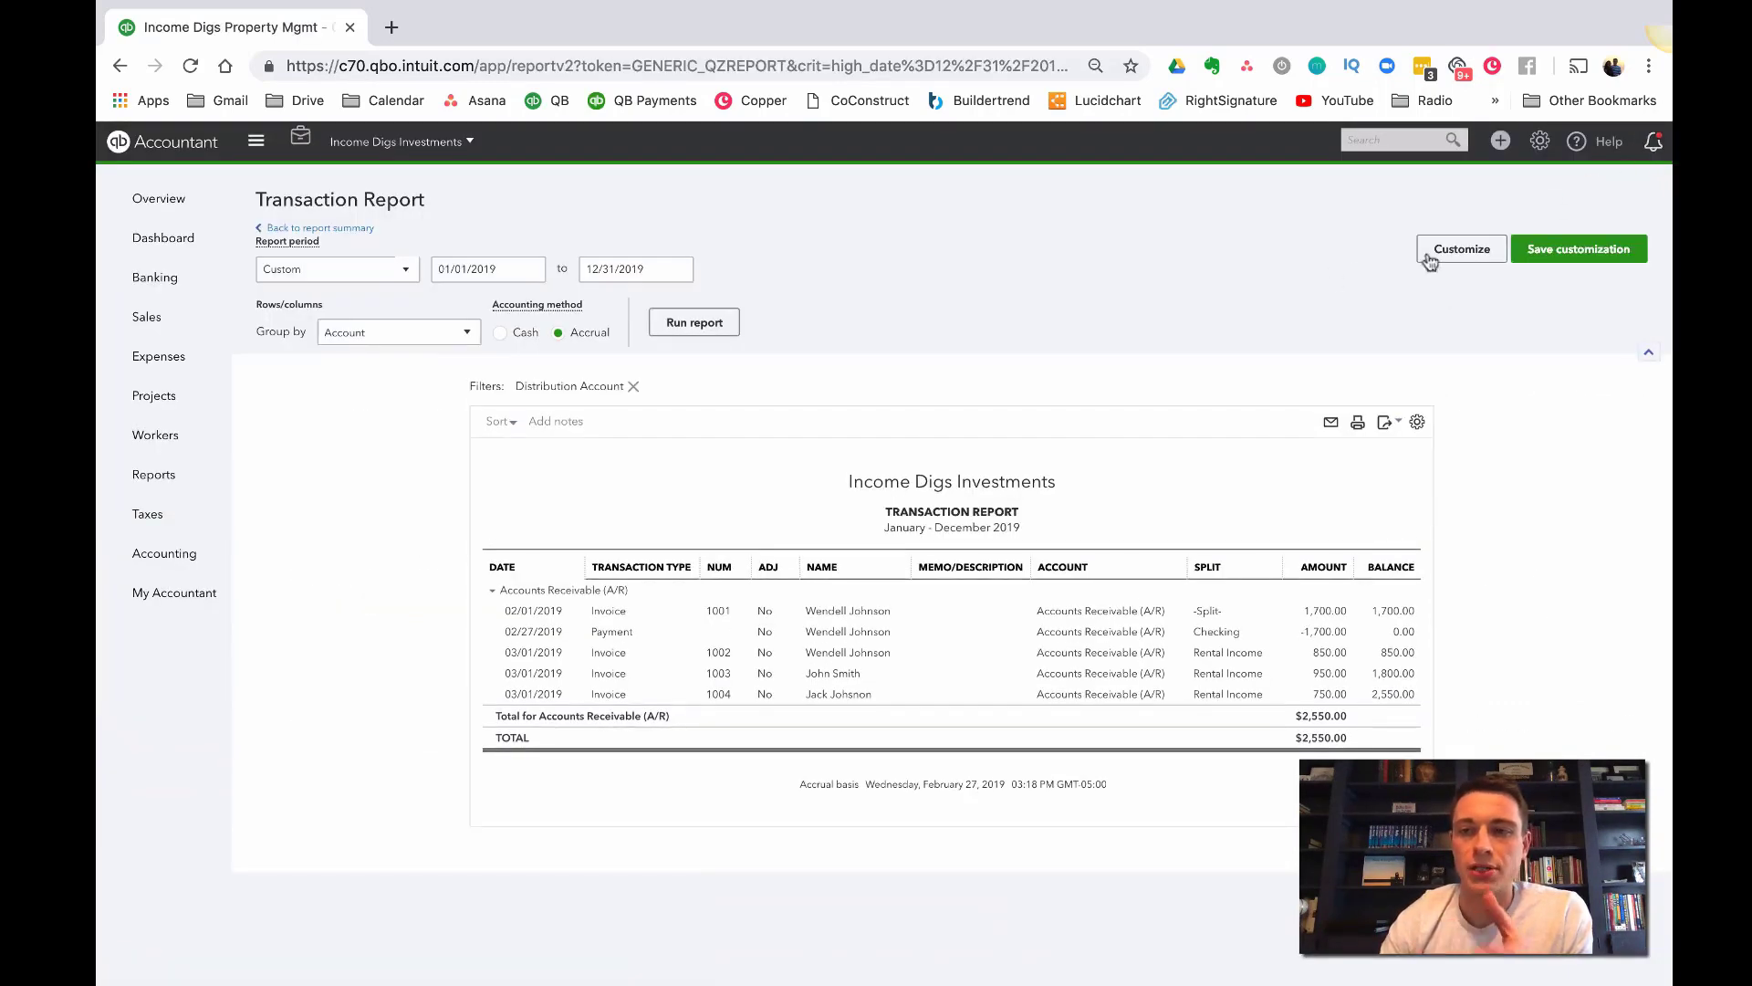
Step: Open the Products and Services list and widen the NAME column
left_click(1539, 144)
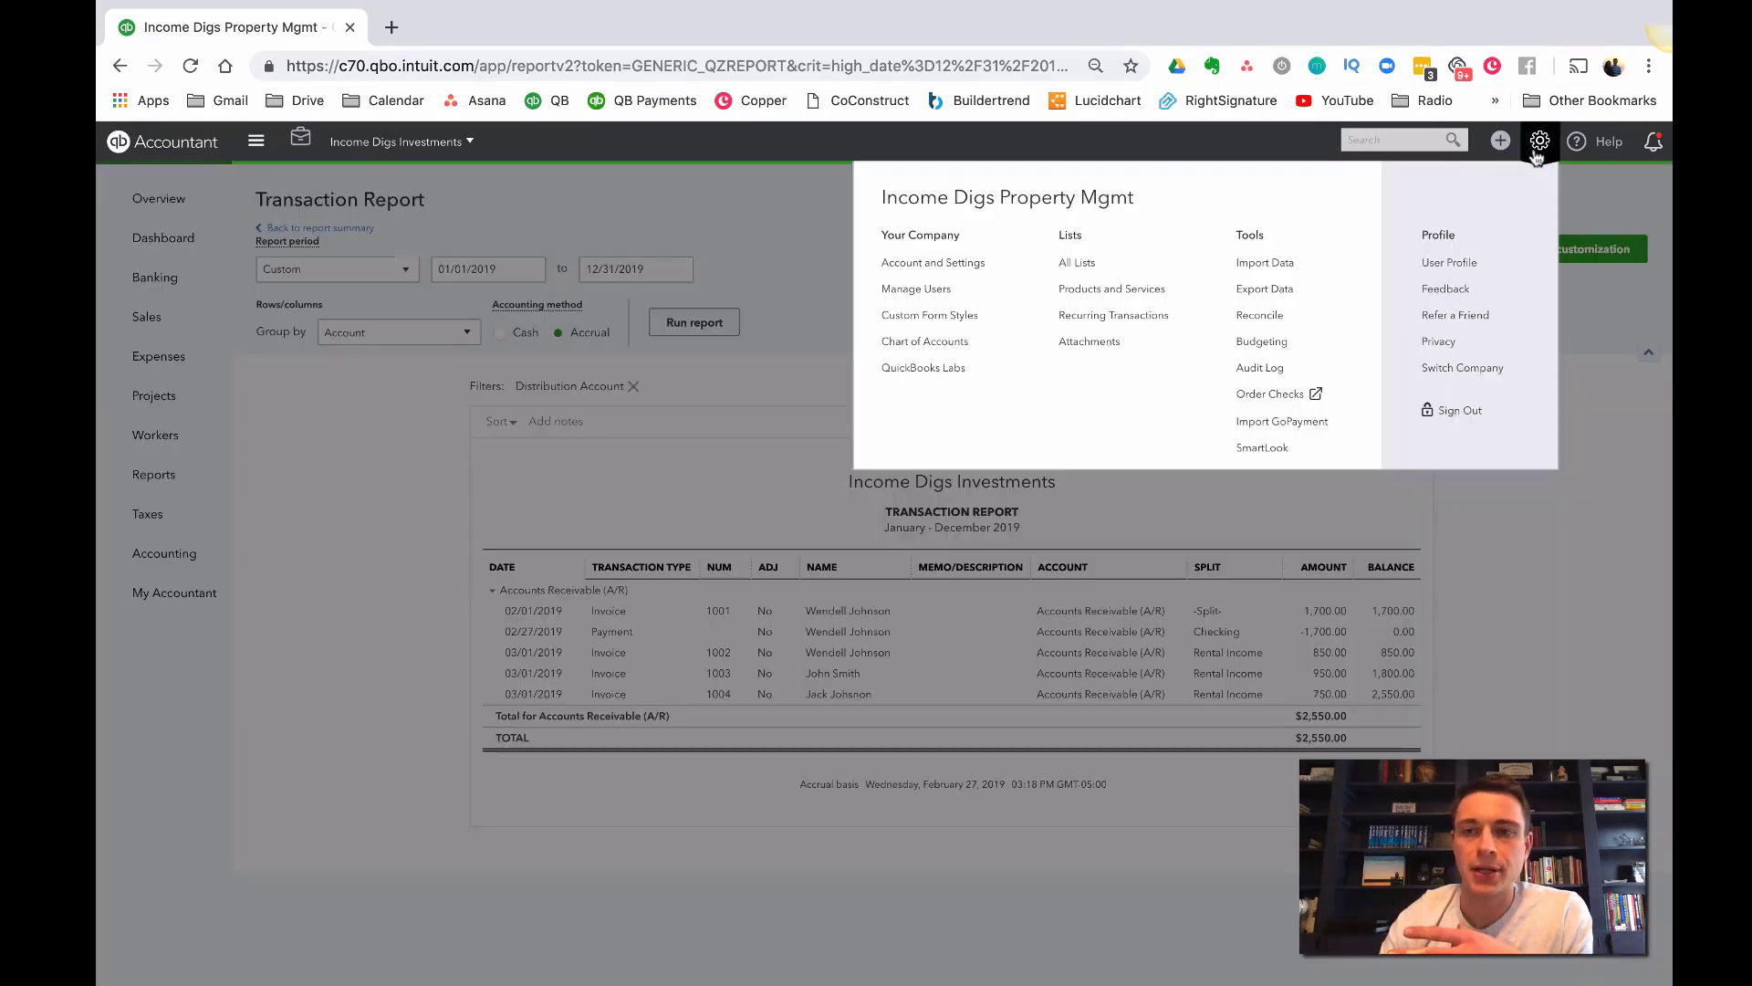
left_click(1116, 291)
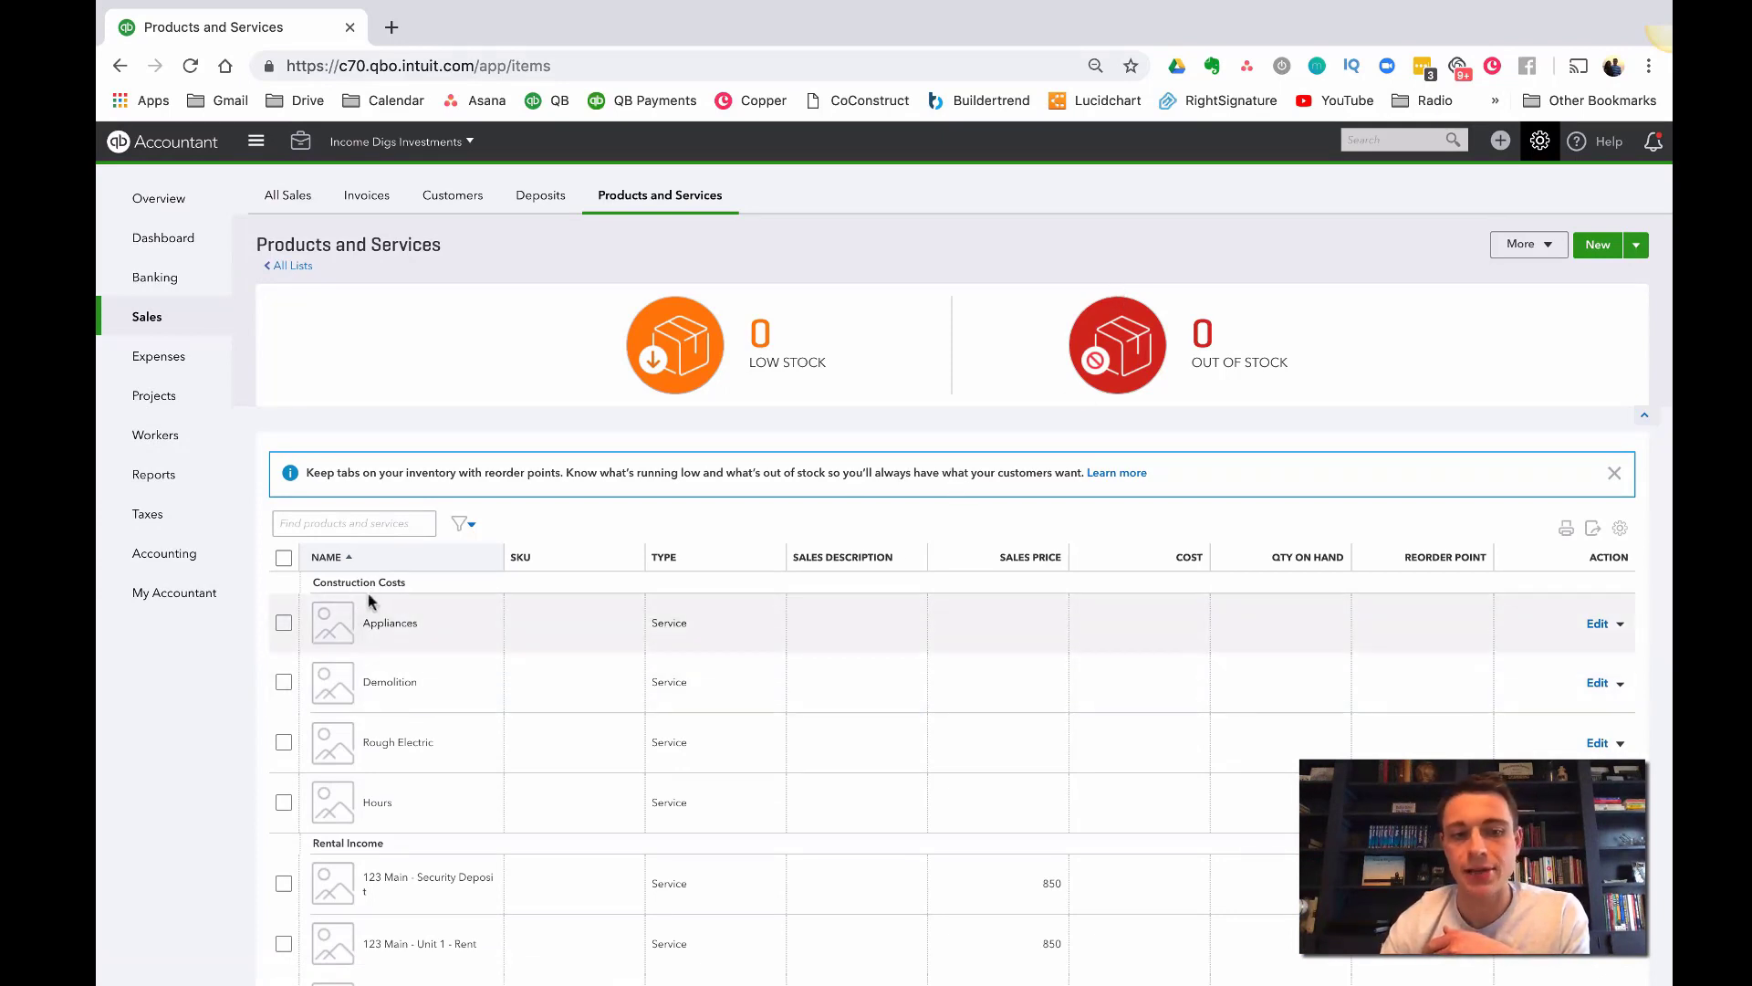
scroll(493, 643, "down", 3)
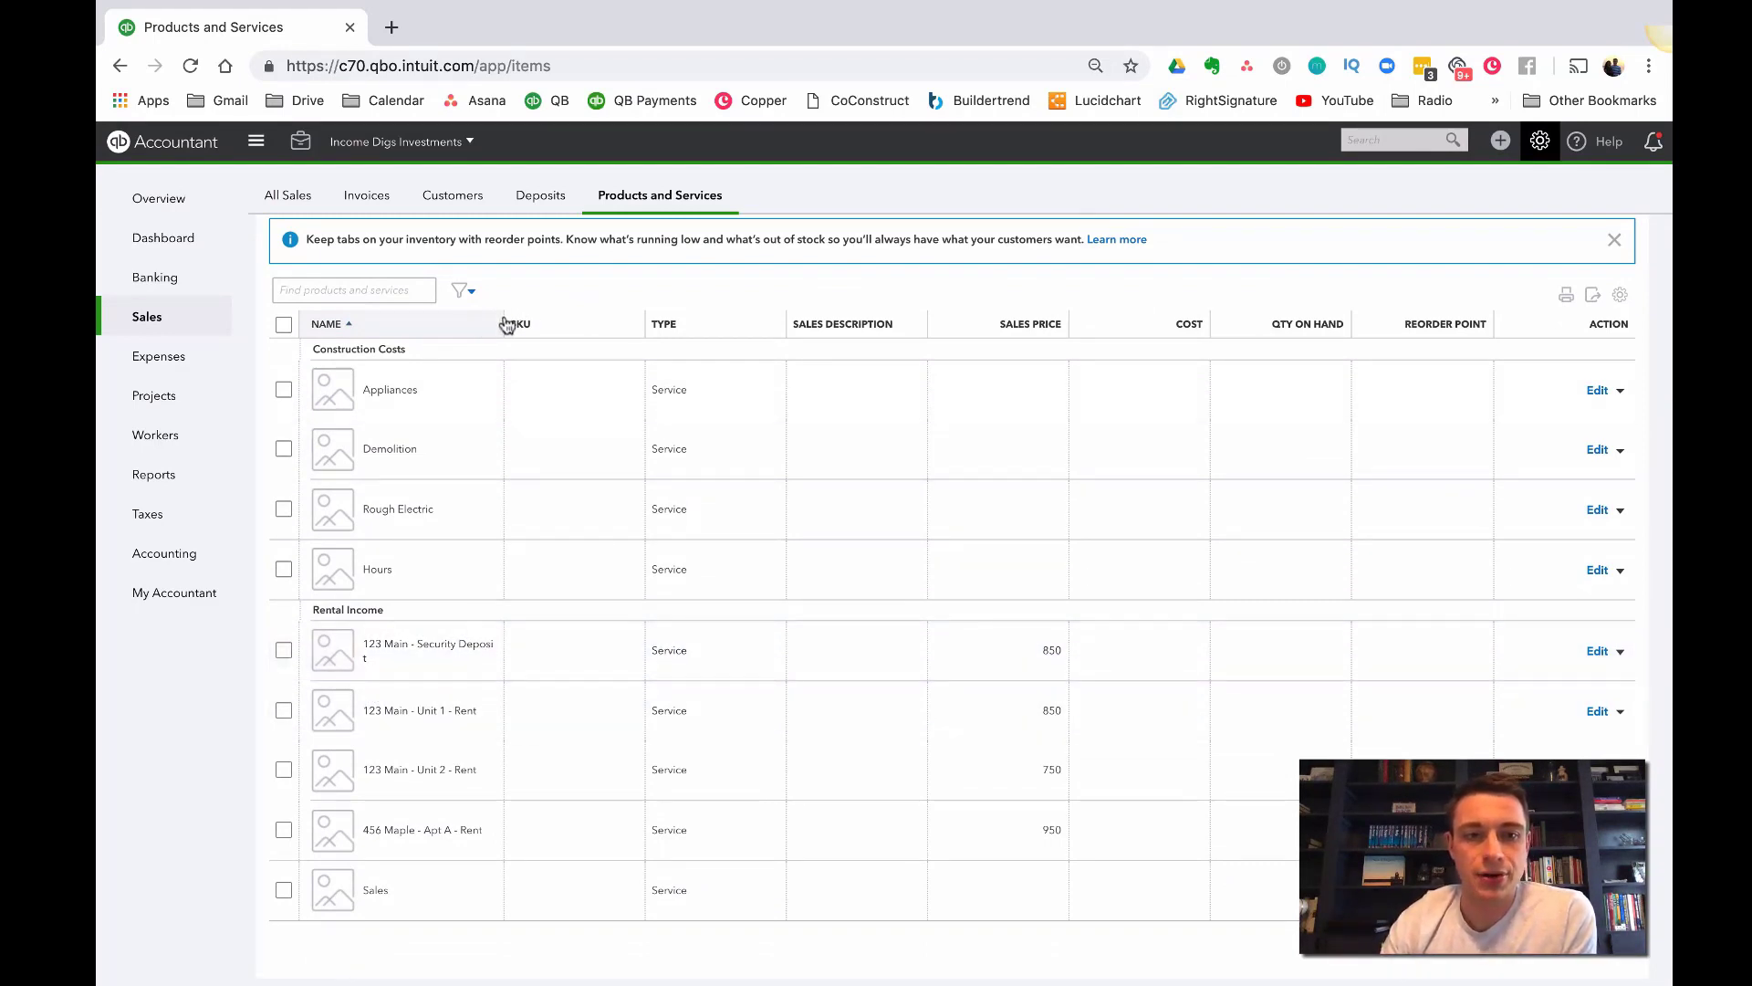
left_click_drag(501, 321, 561, 329)
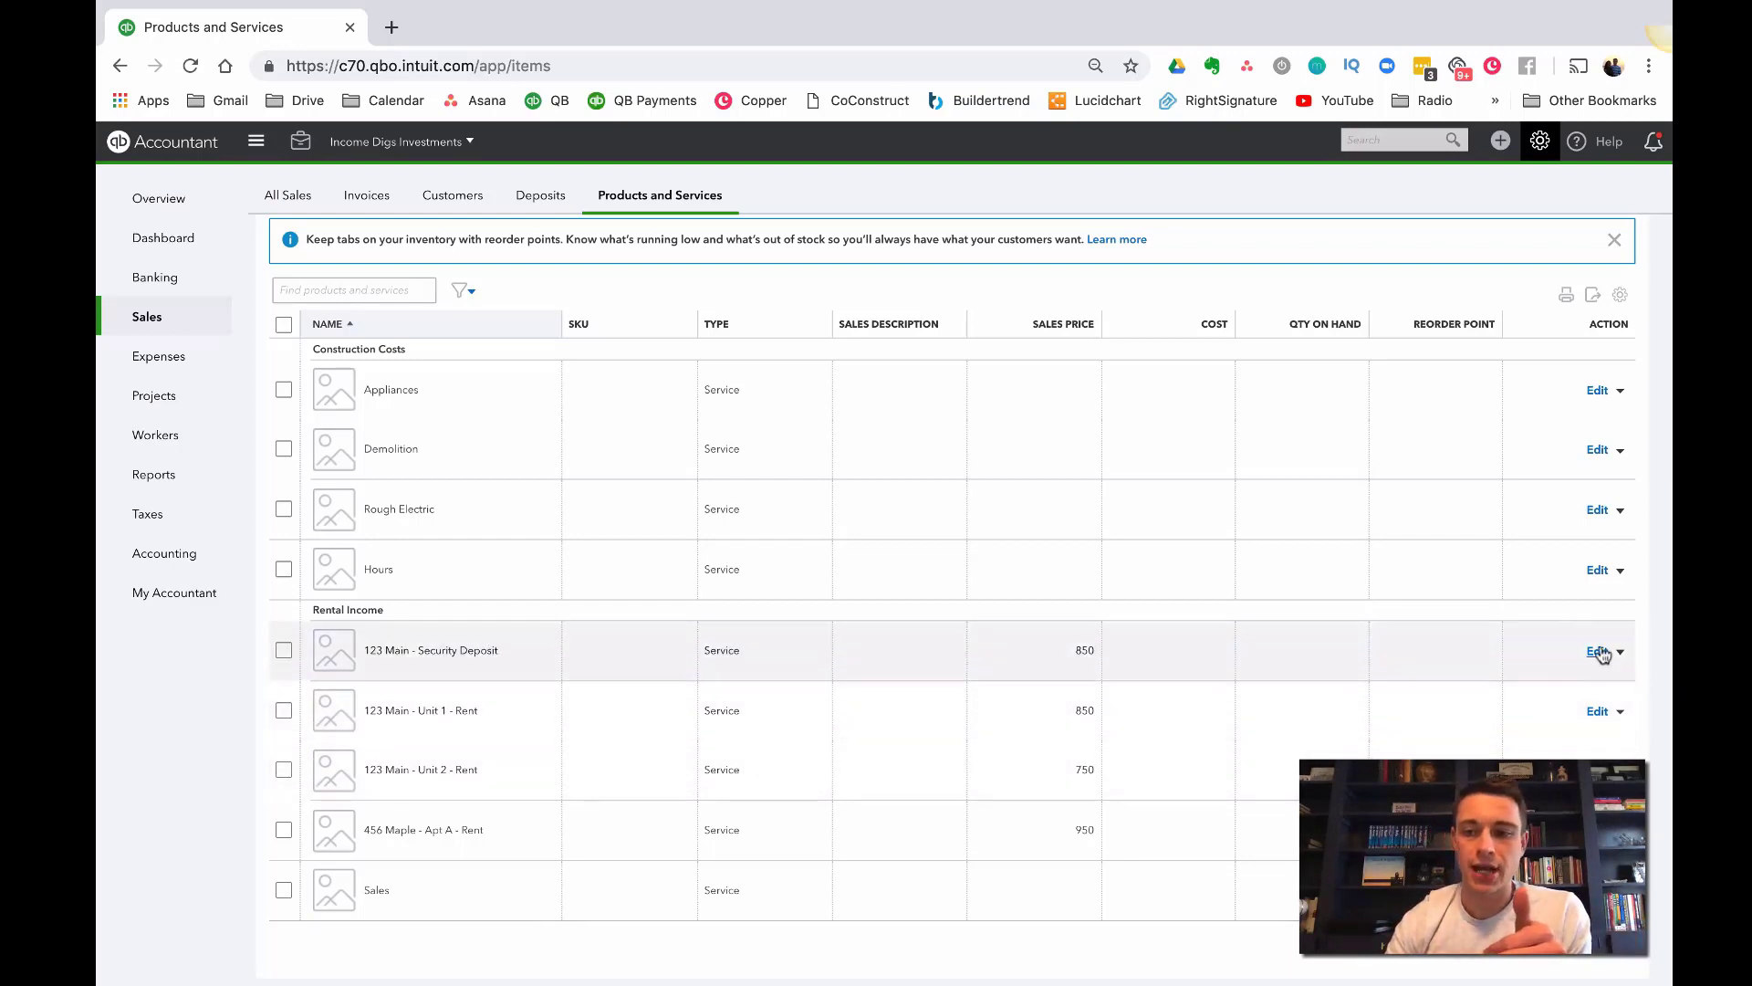
Step: Review the 123 Main - Security Deposit and 123 Main - Unit 1 - Rent item details
left_click(1597, 651)
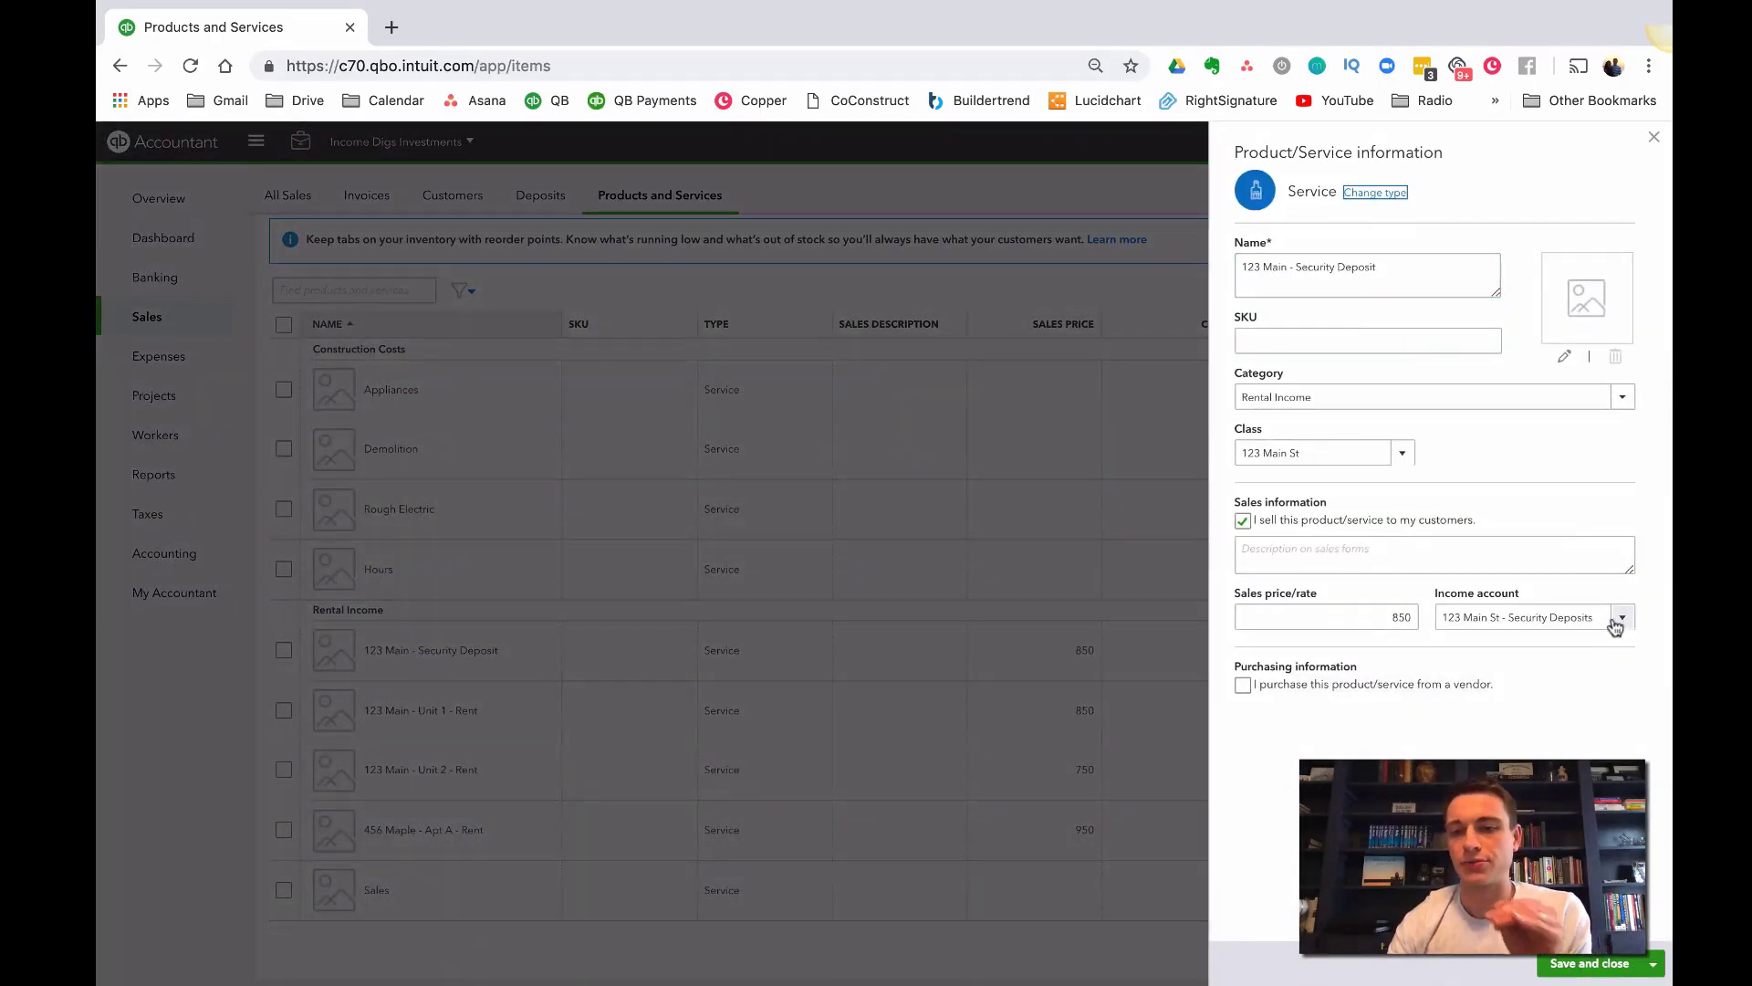
left_click(1655, 143)
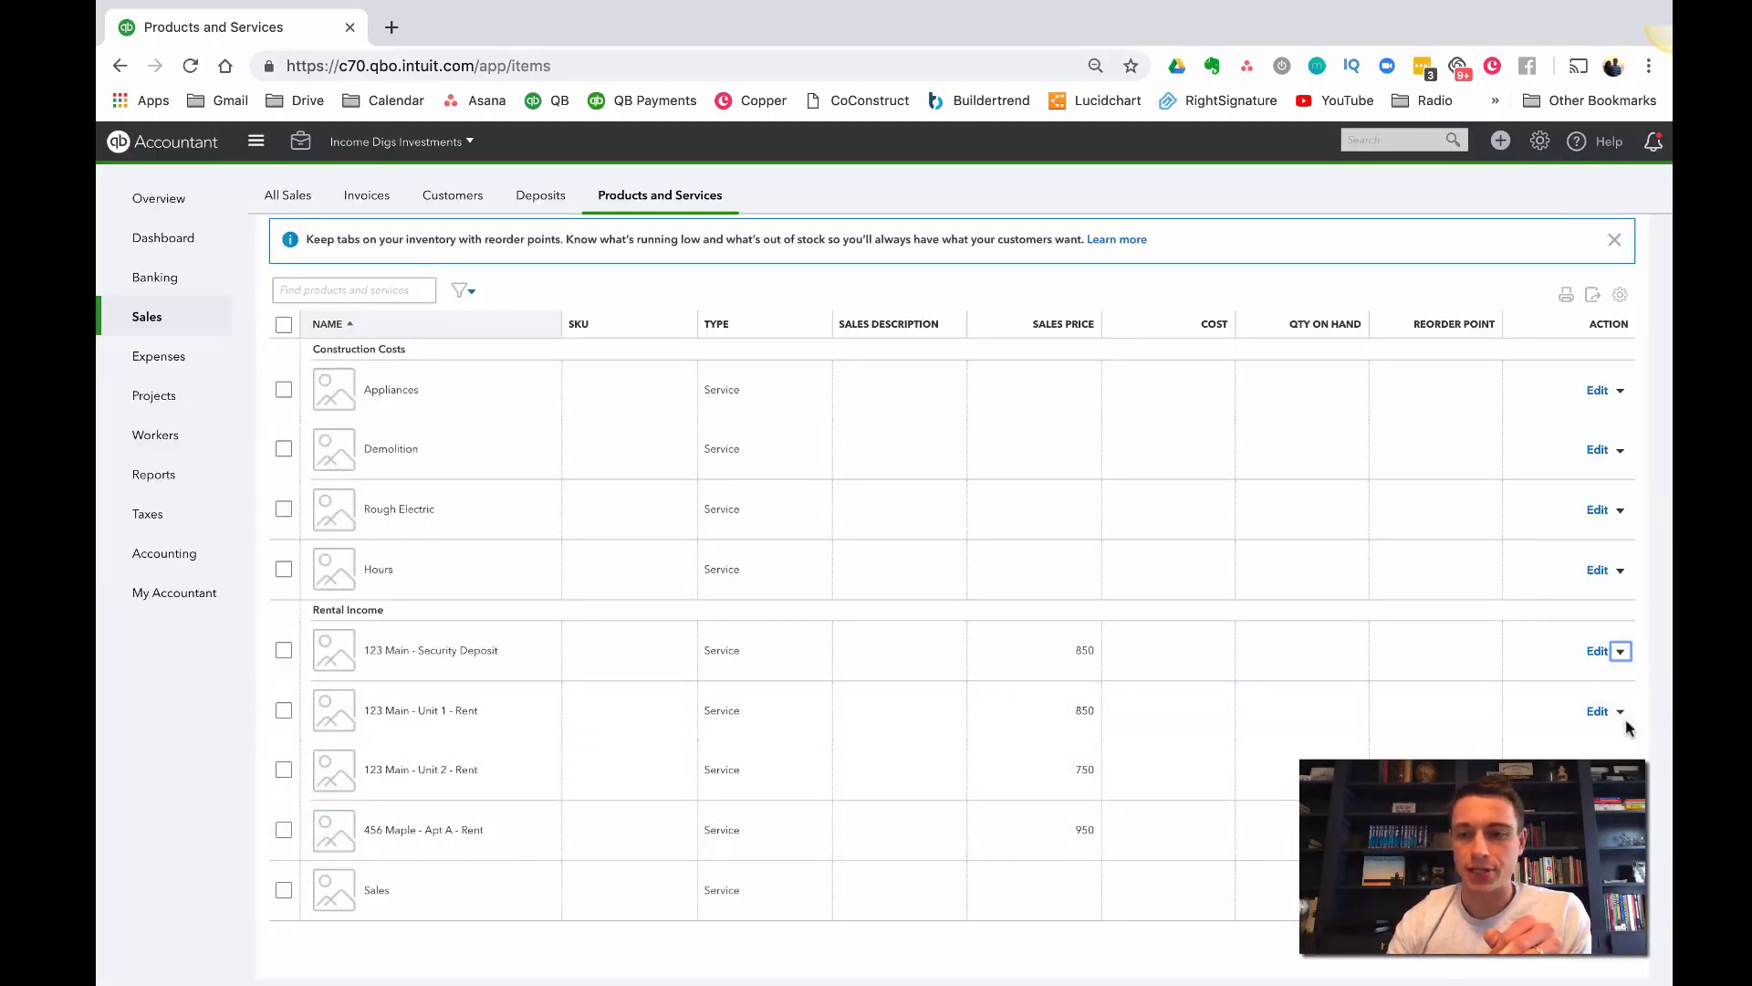
left_click(1595, 711)
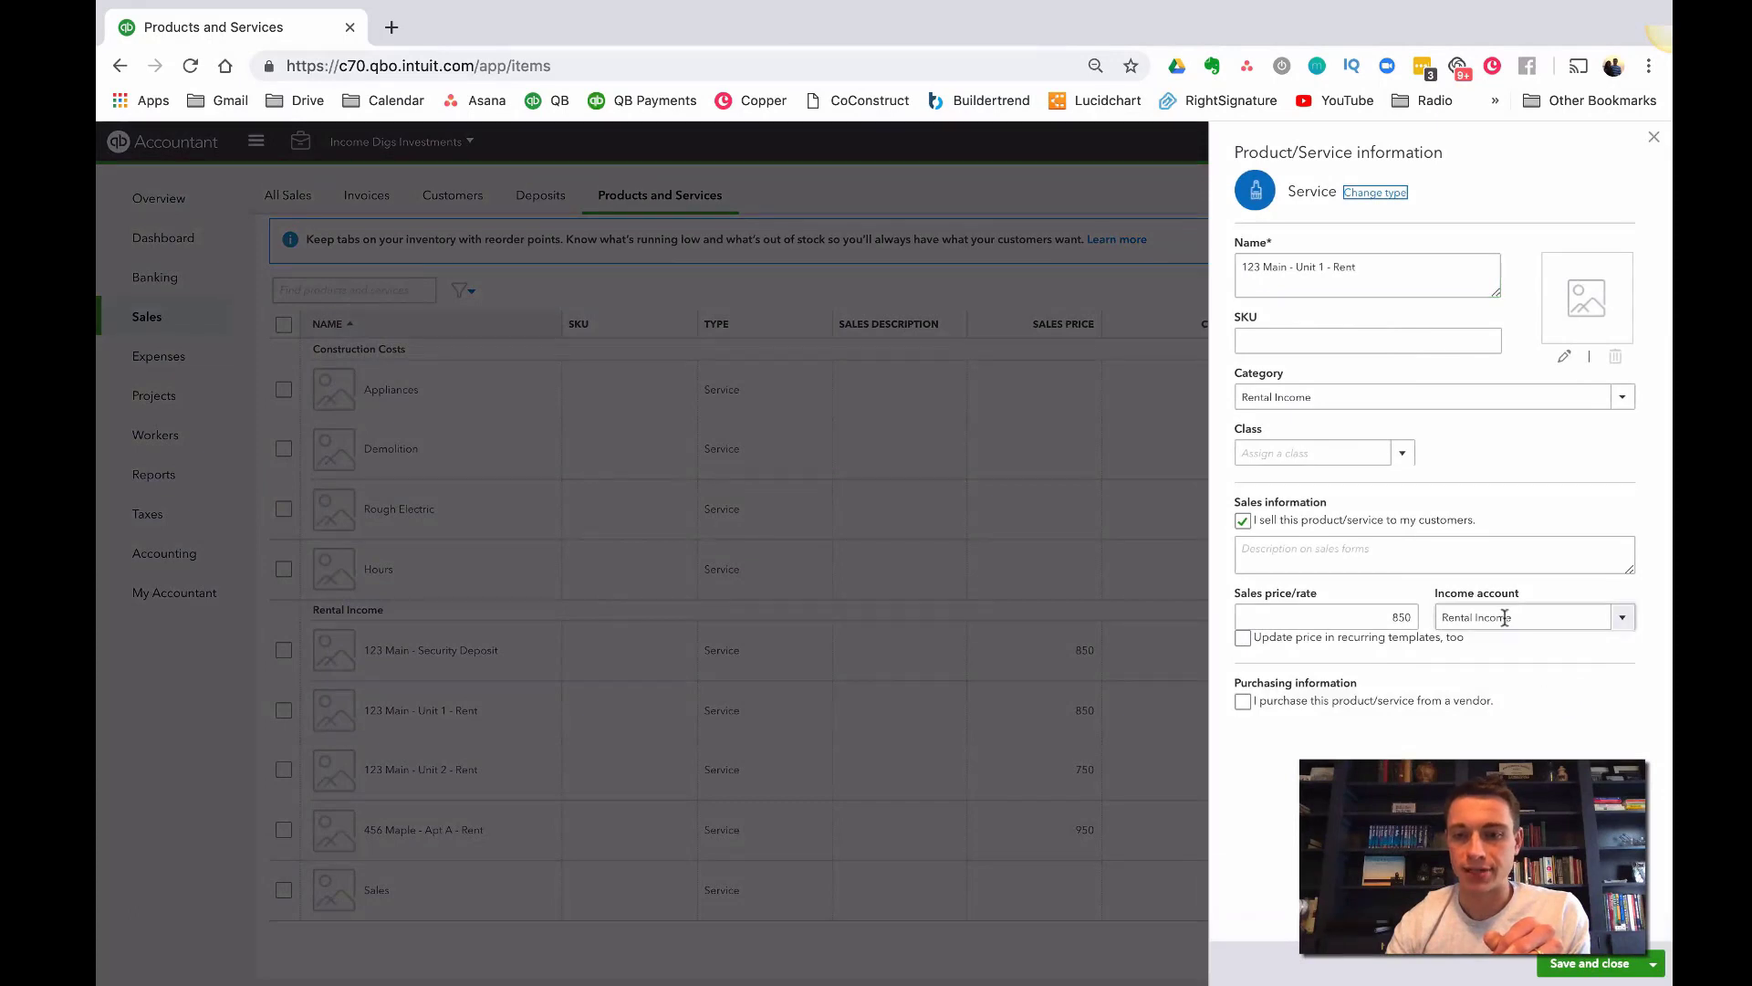
left_click(1654, 138)
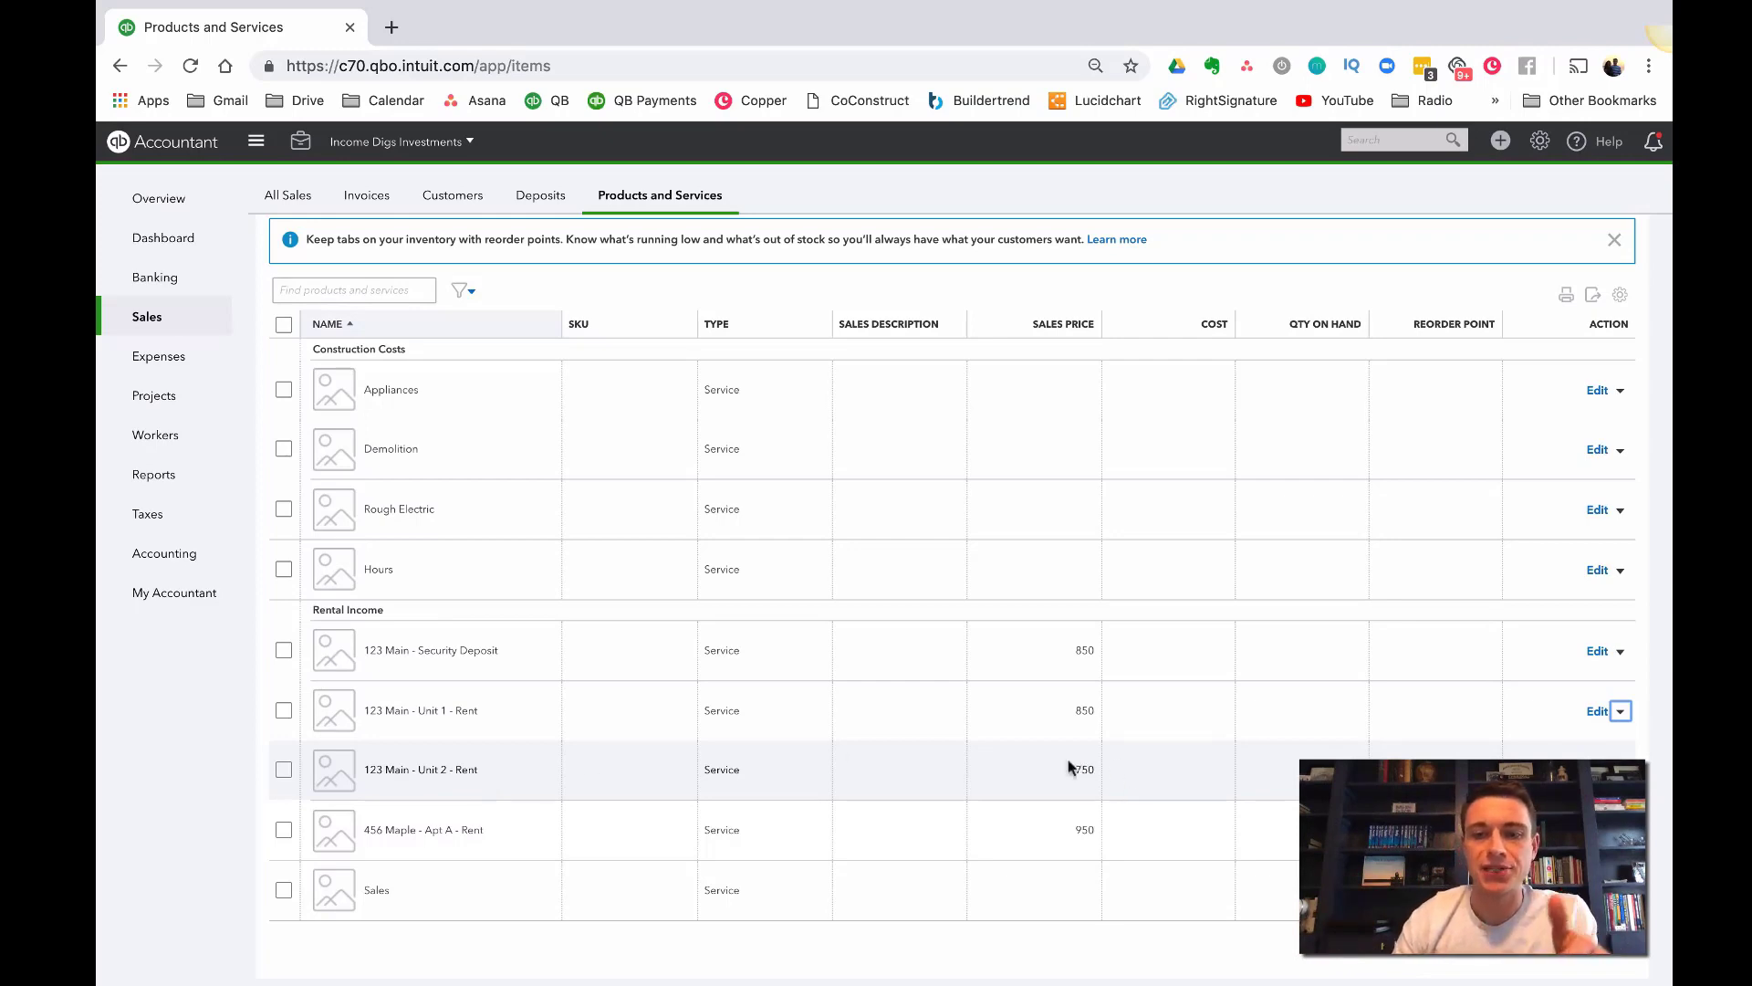
scroll(894, 539, "up", 3)
scroll(892, 558, "down", 3)
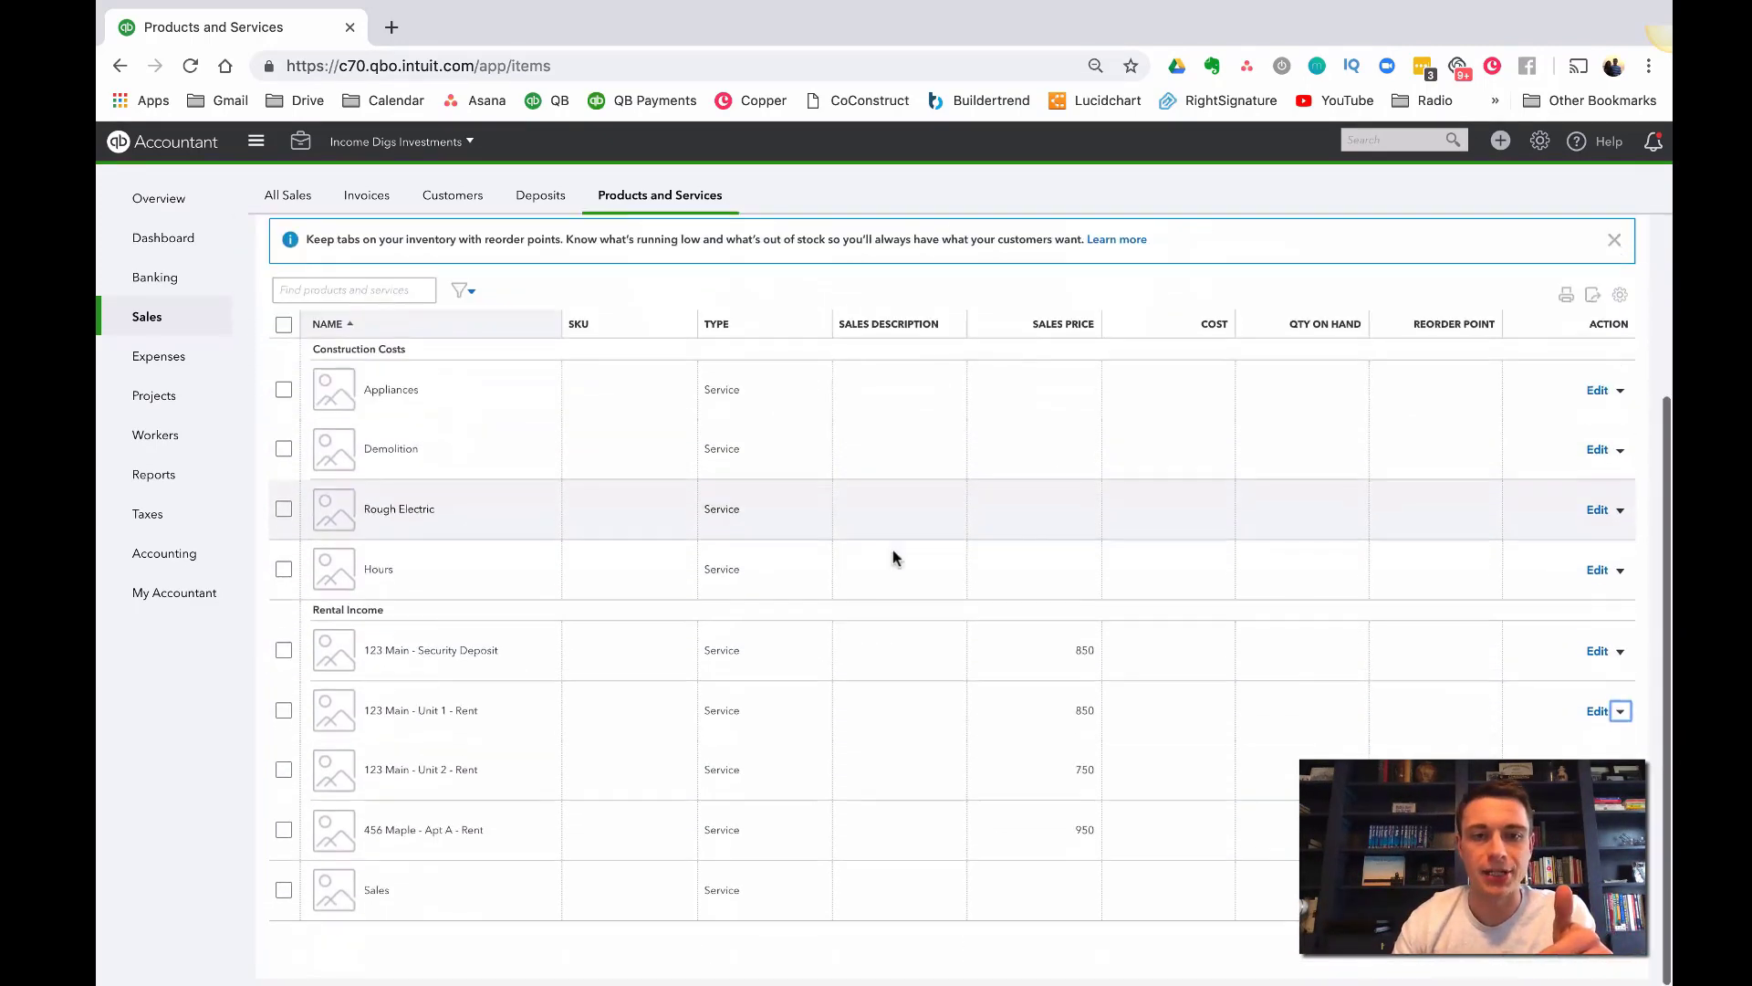
scroll(730, 629, "up", 3)
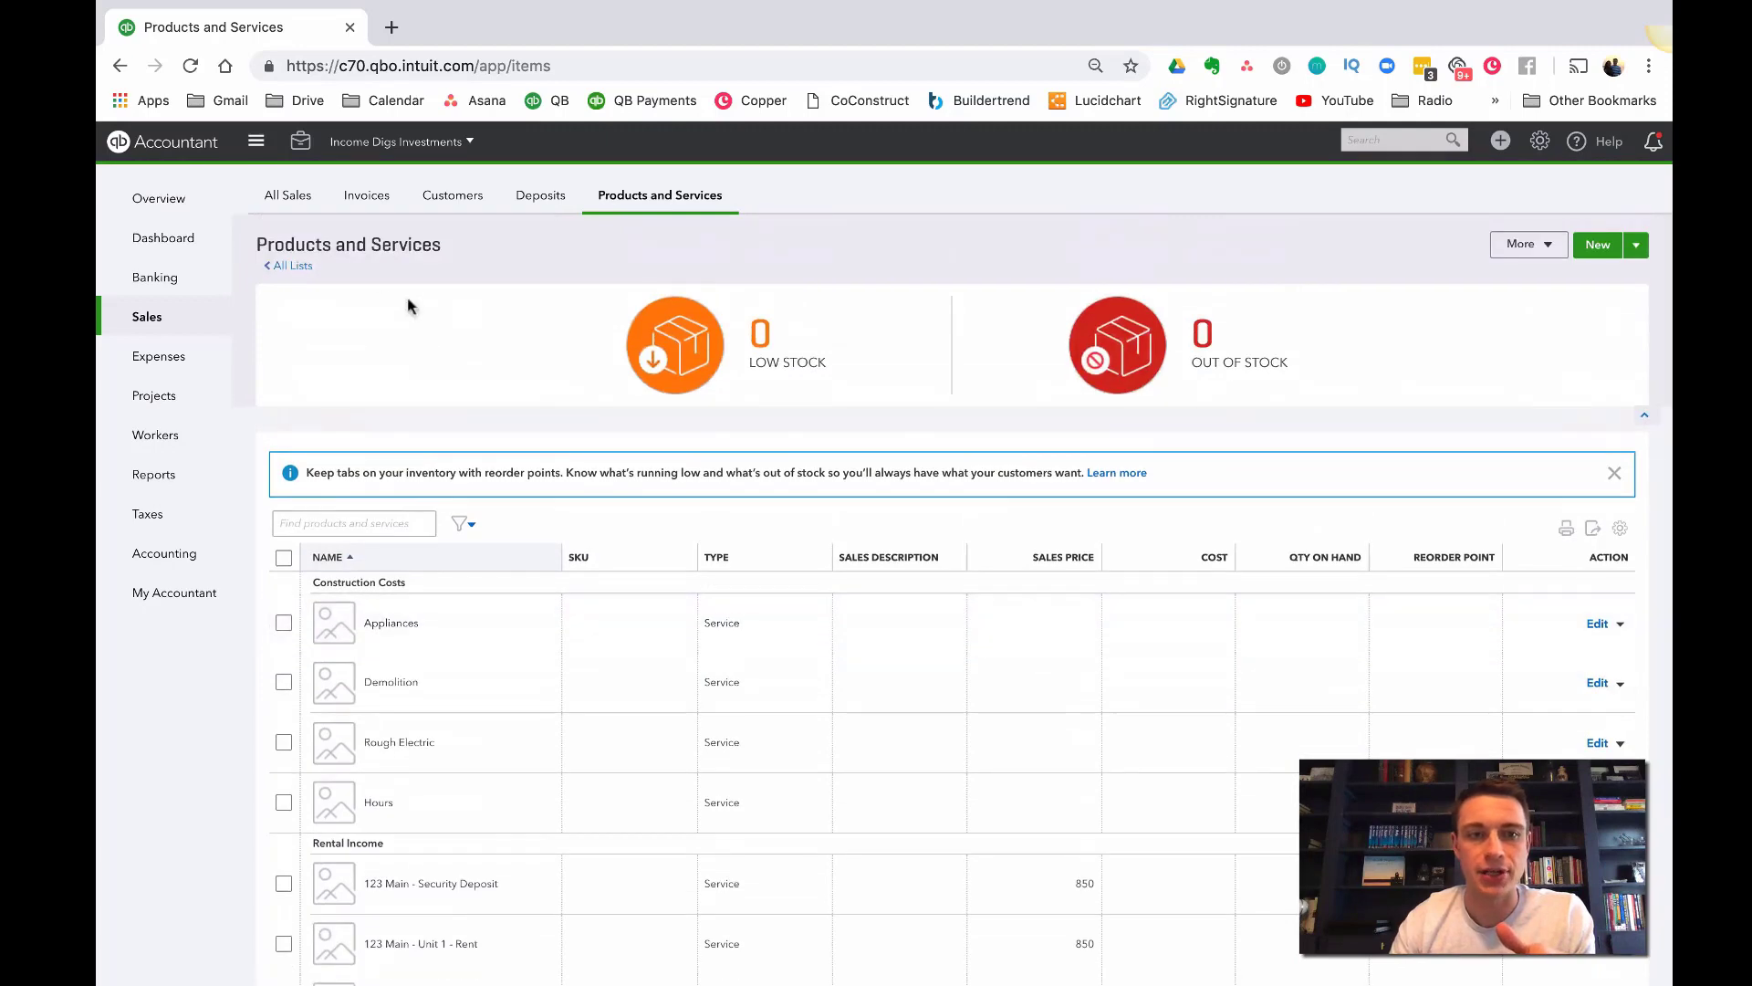
scroll(463, 785, "down", 3)
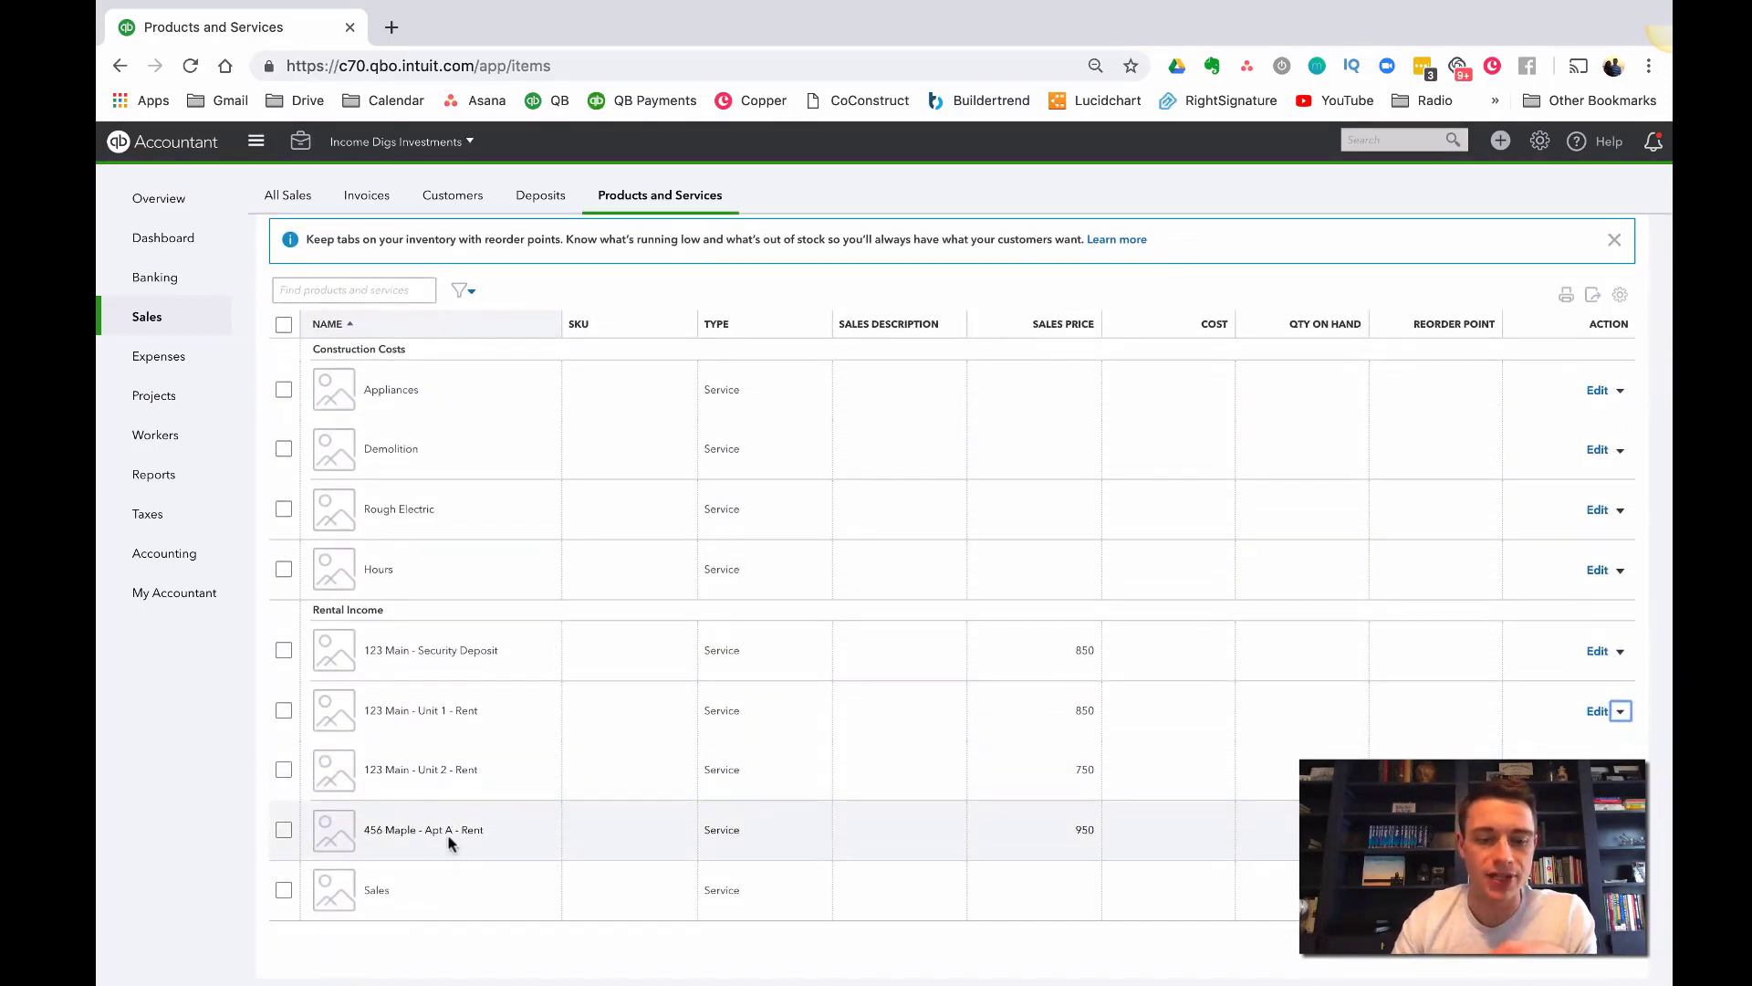
scroll(472, 834, "up", 3)
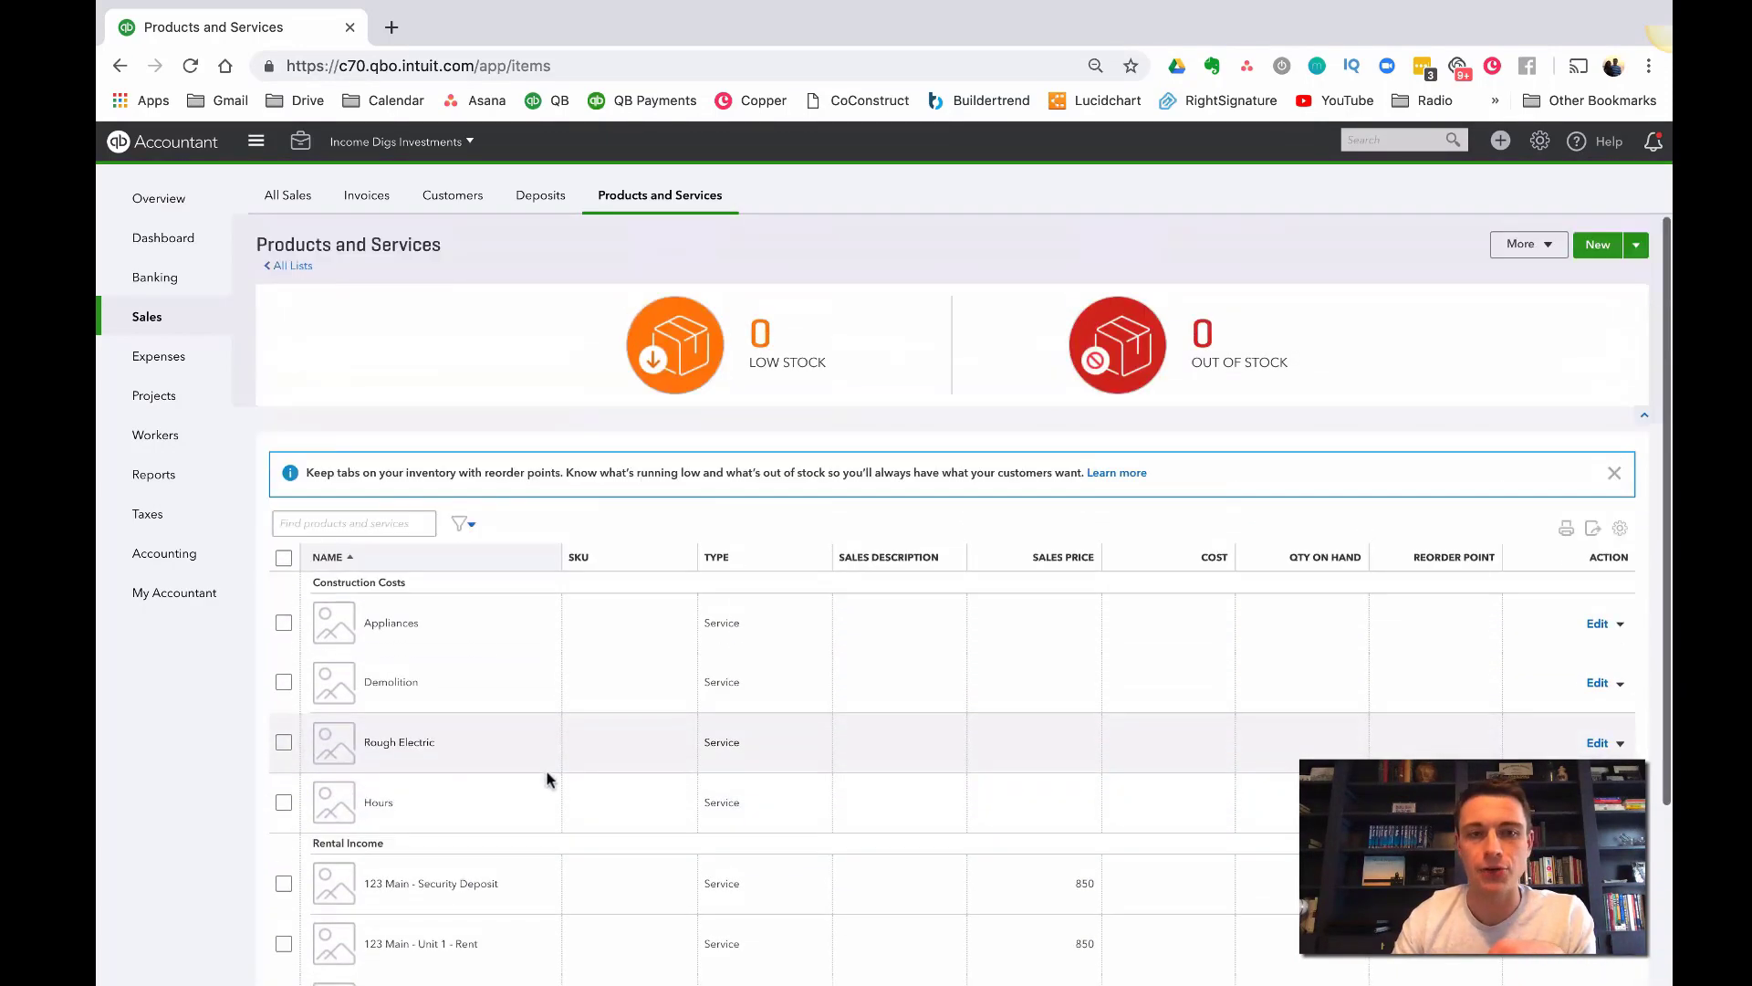
Step: Start a new invoice for the tenant with Due on receipt terms dated 03/01/2019
left_click(275, 198)
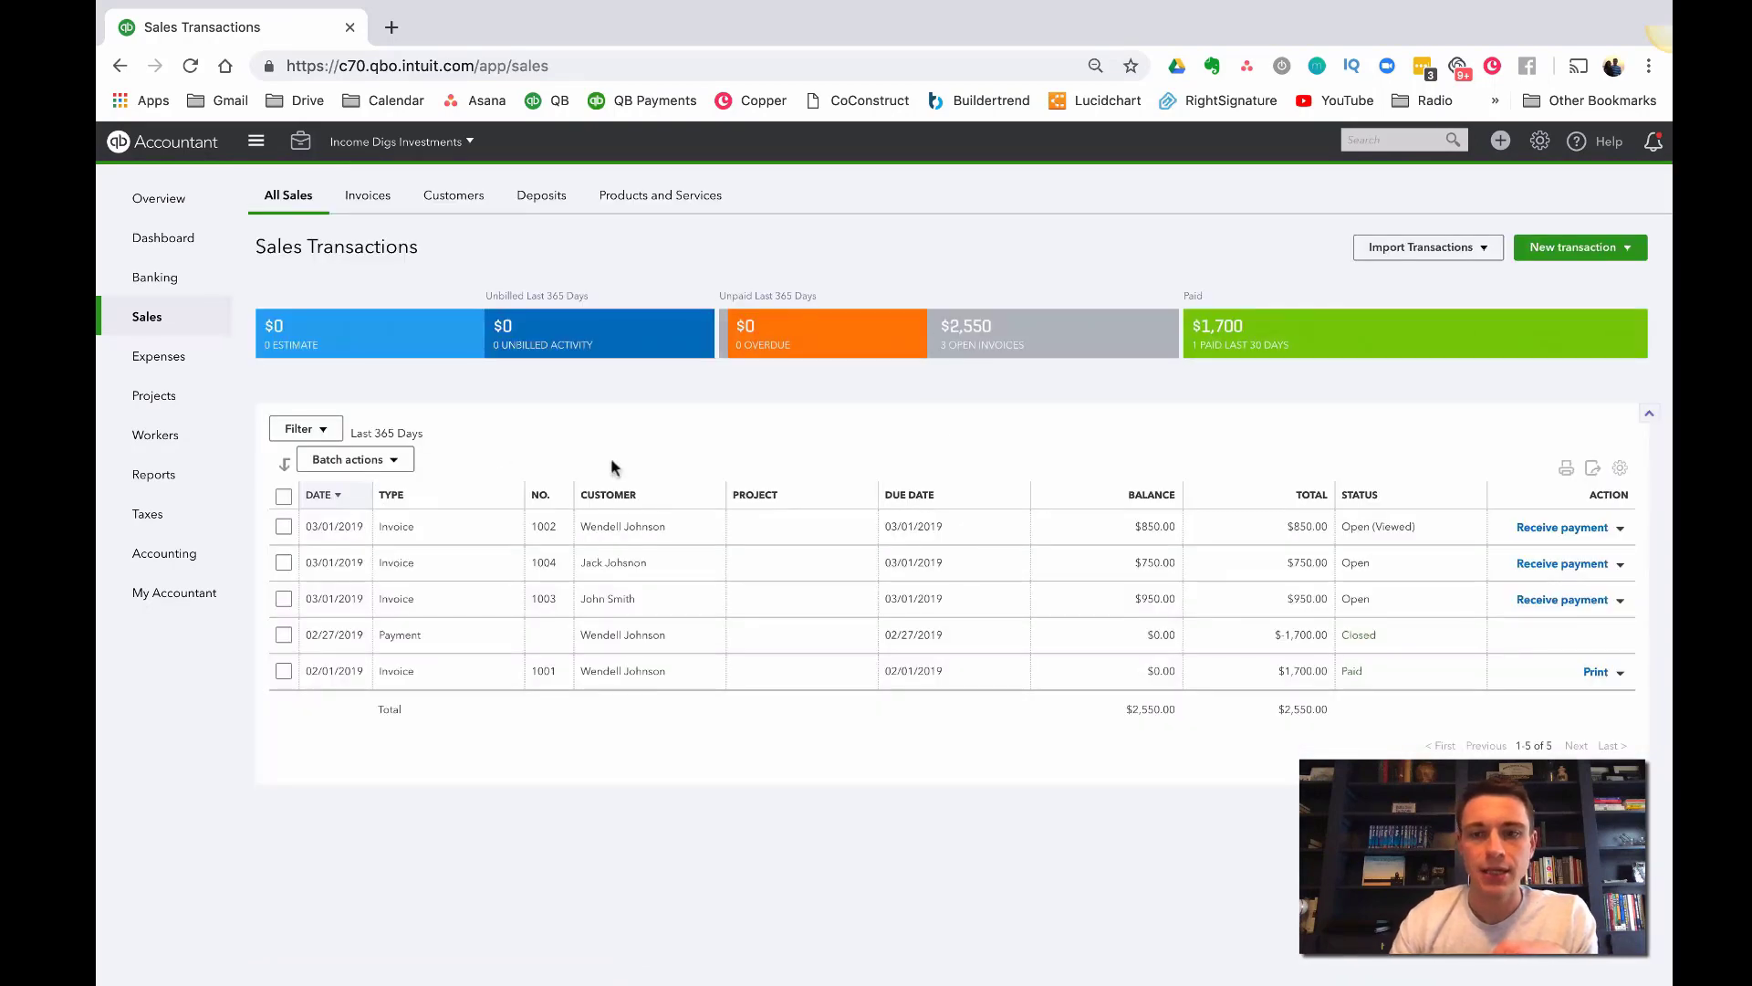
left_click(1593, 248)
left_click(1597, 279)
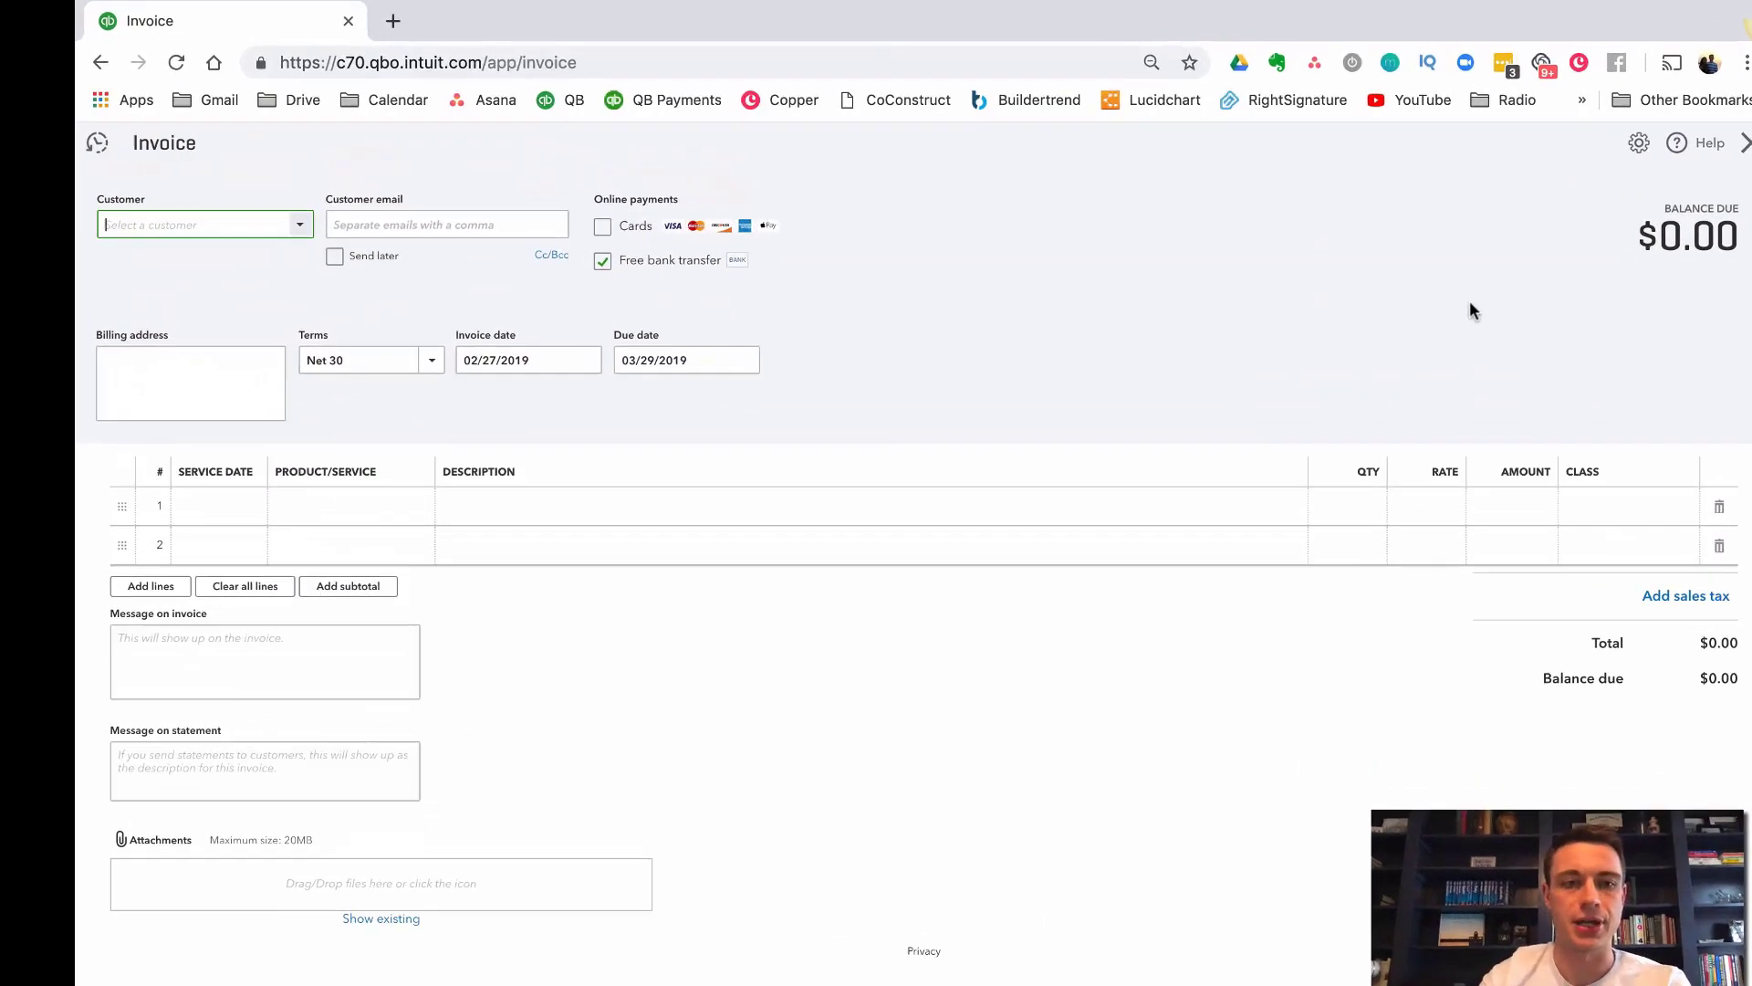
type("jack")
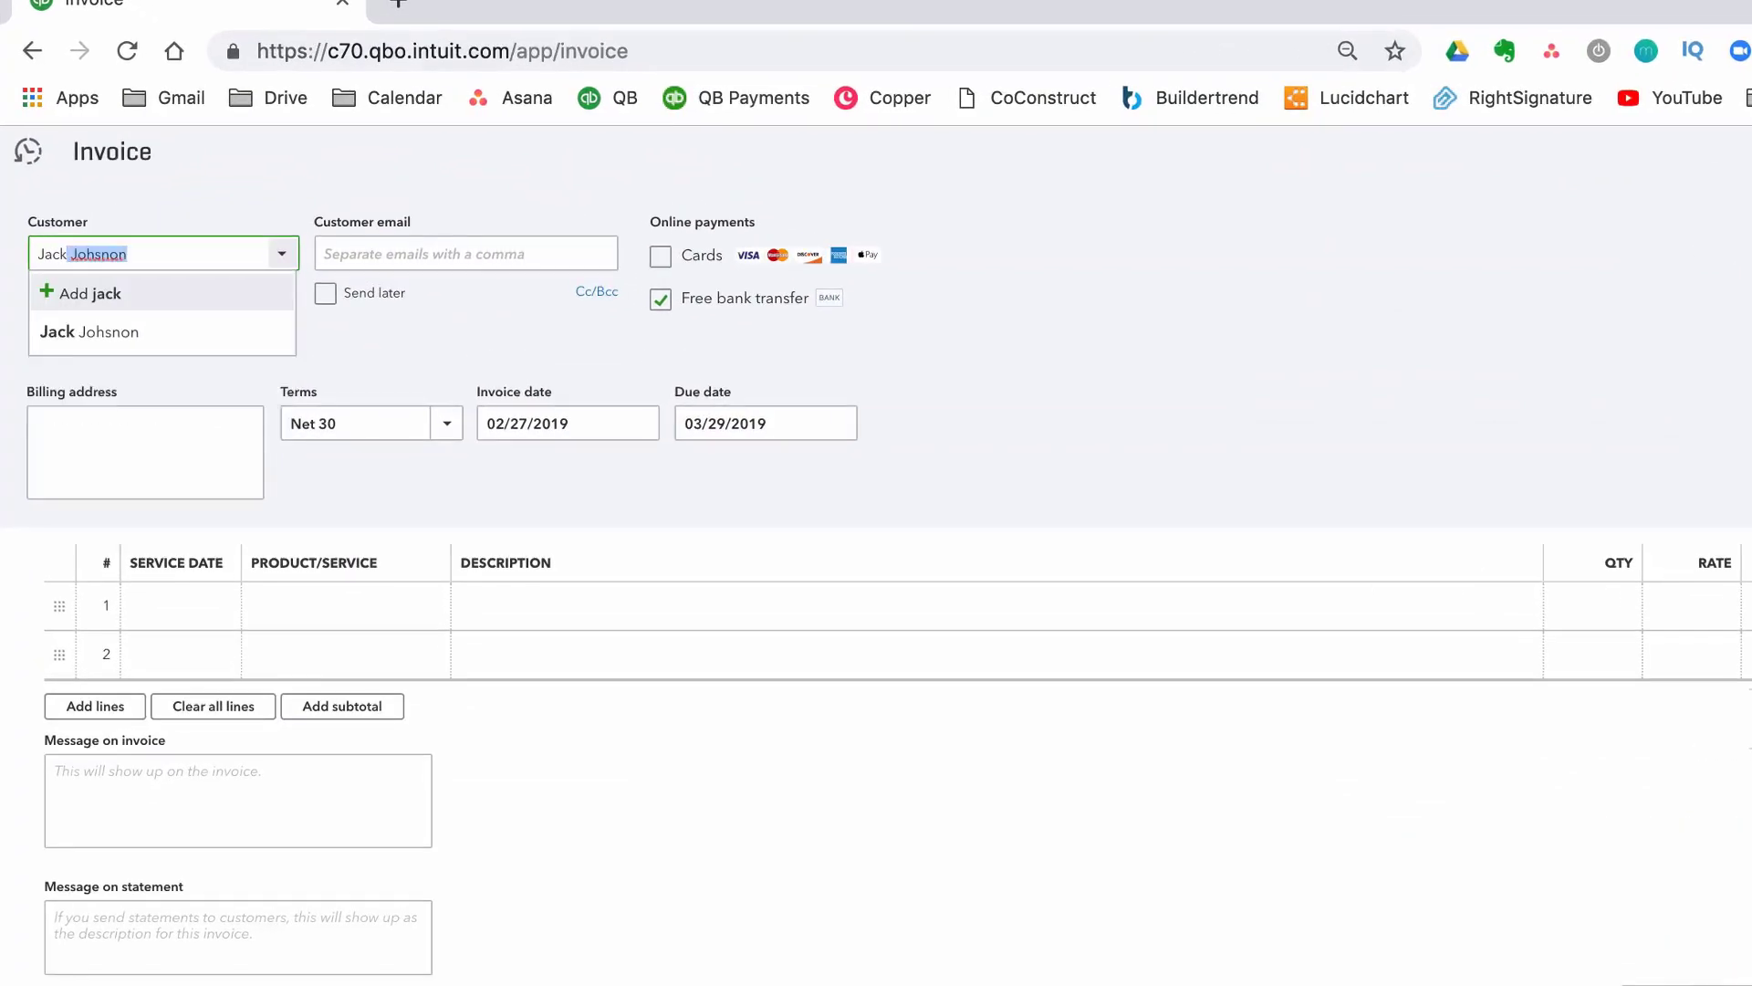
left_click(165, 337)
left_click(358, 425)
type("due")
key("Tab")
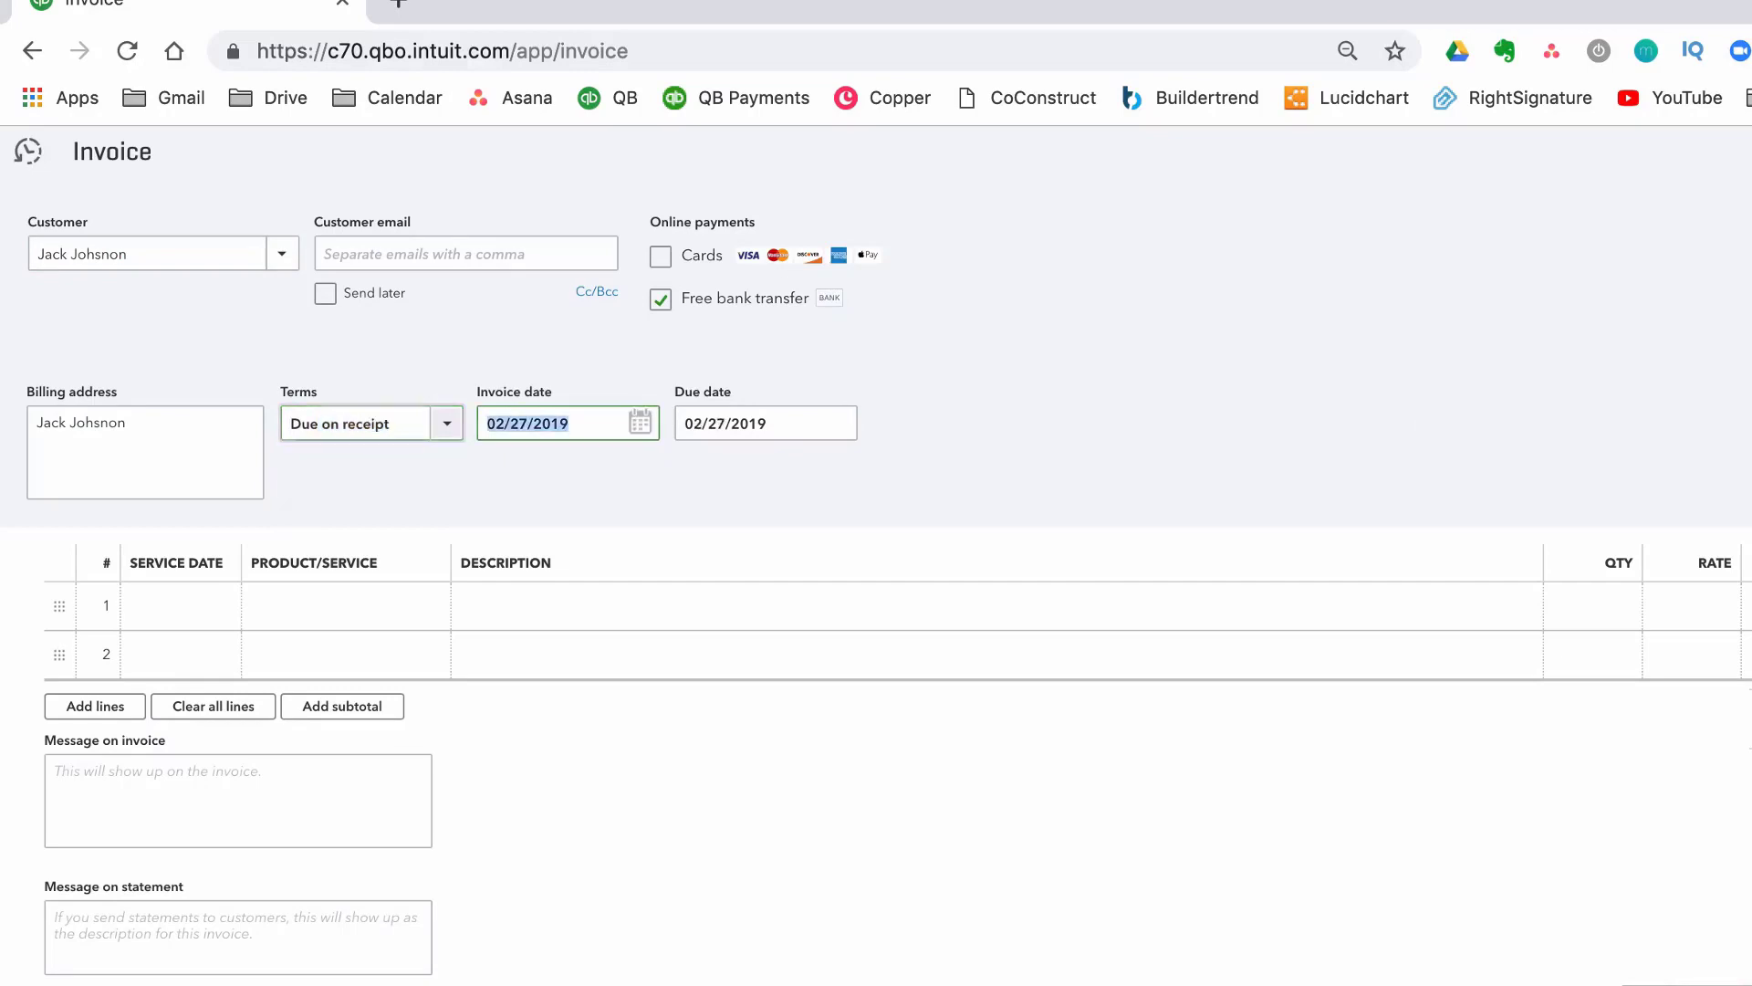
type("3/01/")
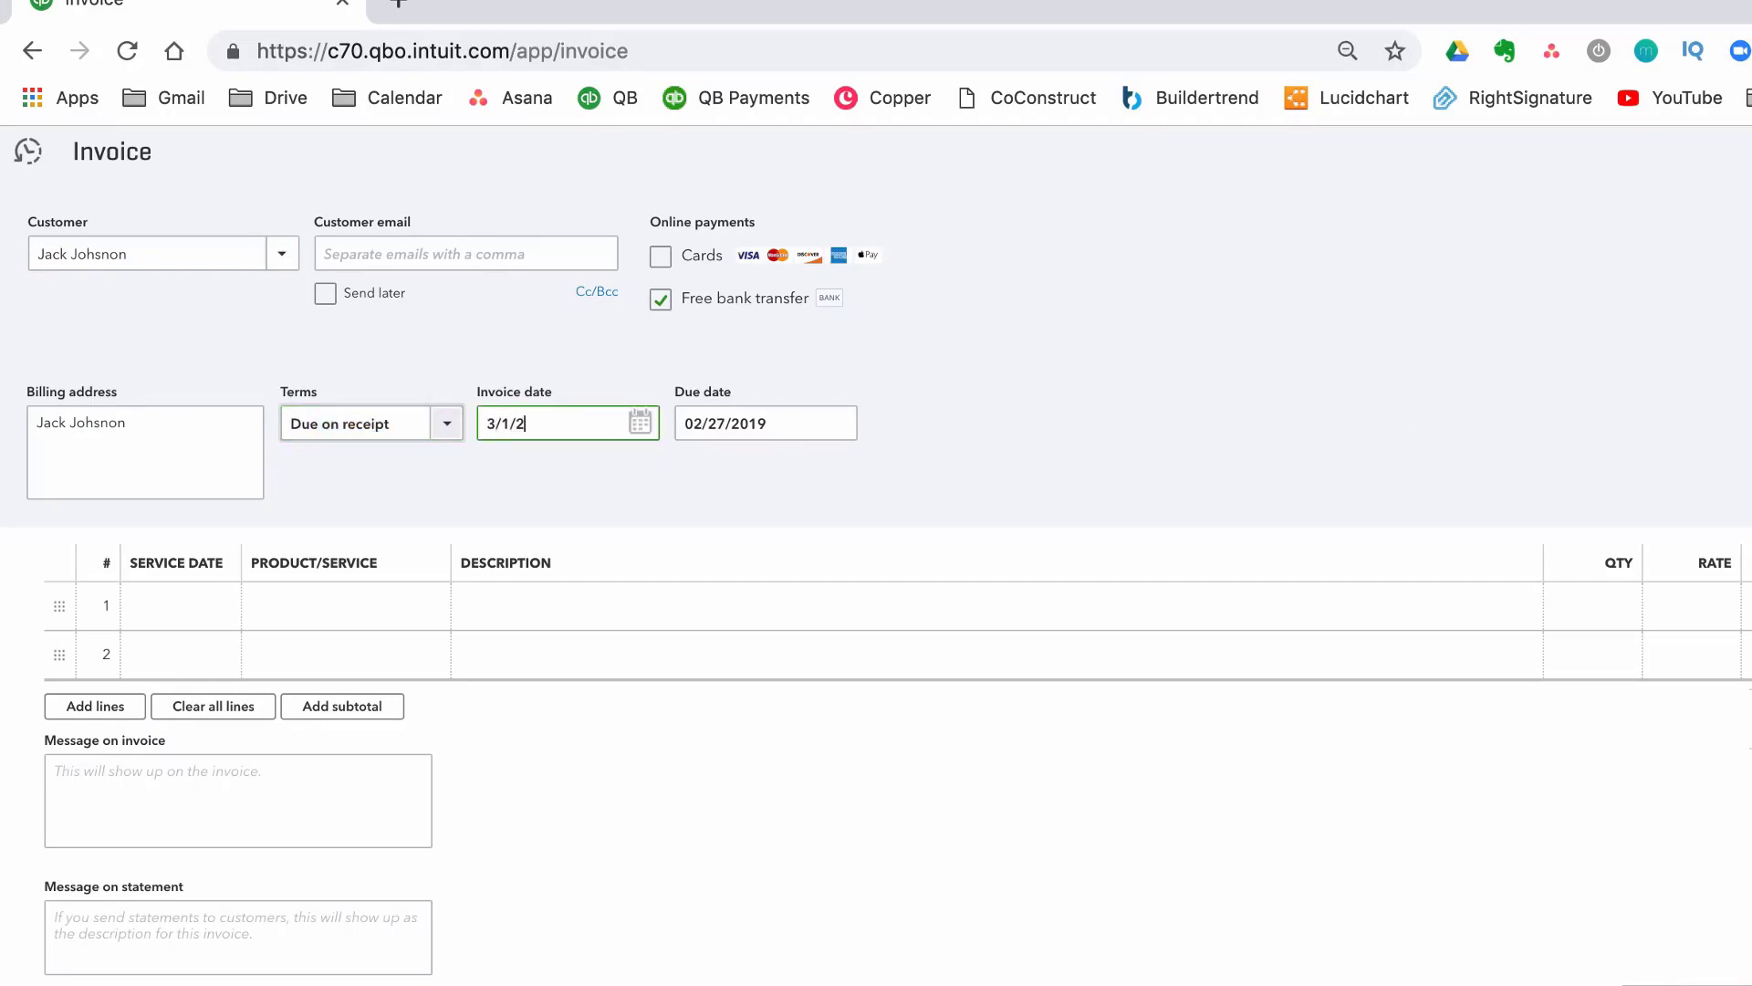
type("2019")
key("Tab")
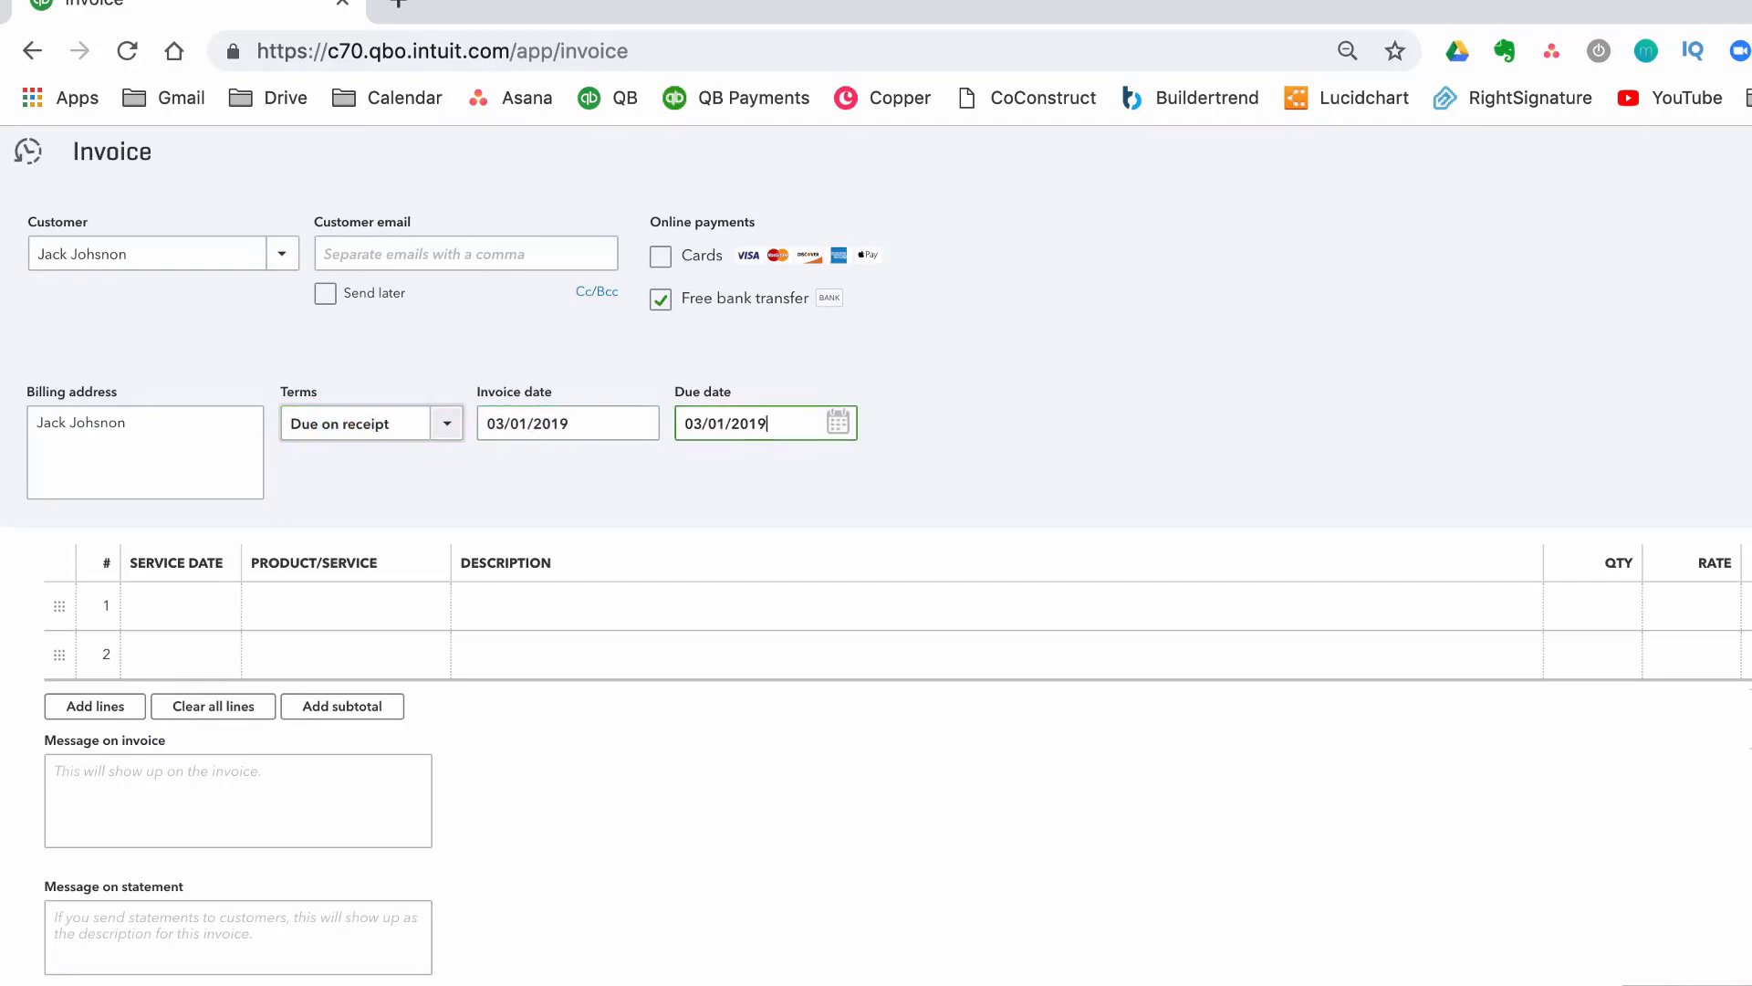
Step: Add a first line for the 456 Maple - Apt A - Rent item at 950 Monthly Rent
left_click(176, 602)
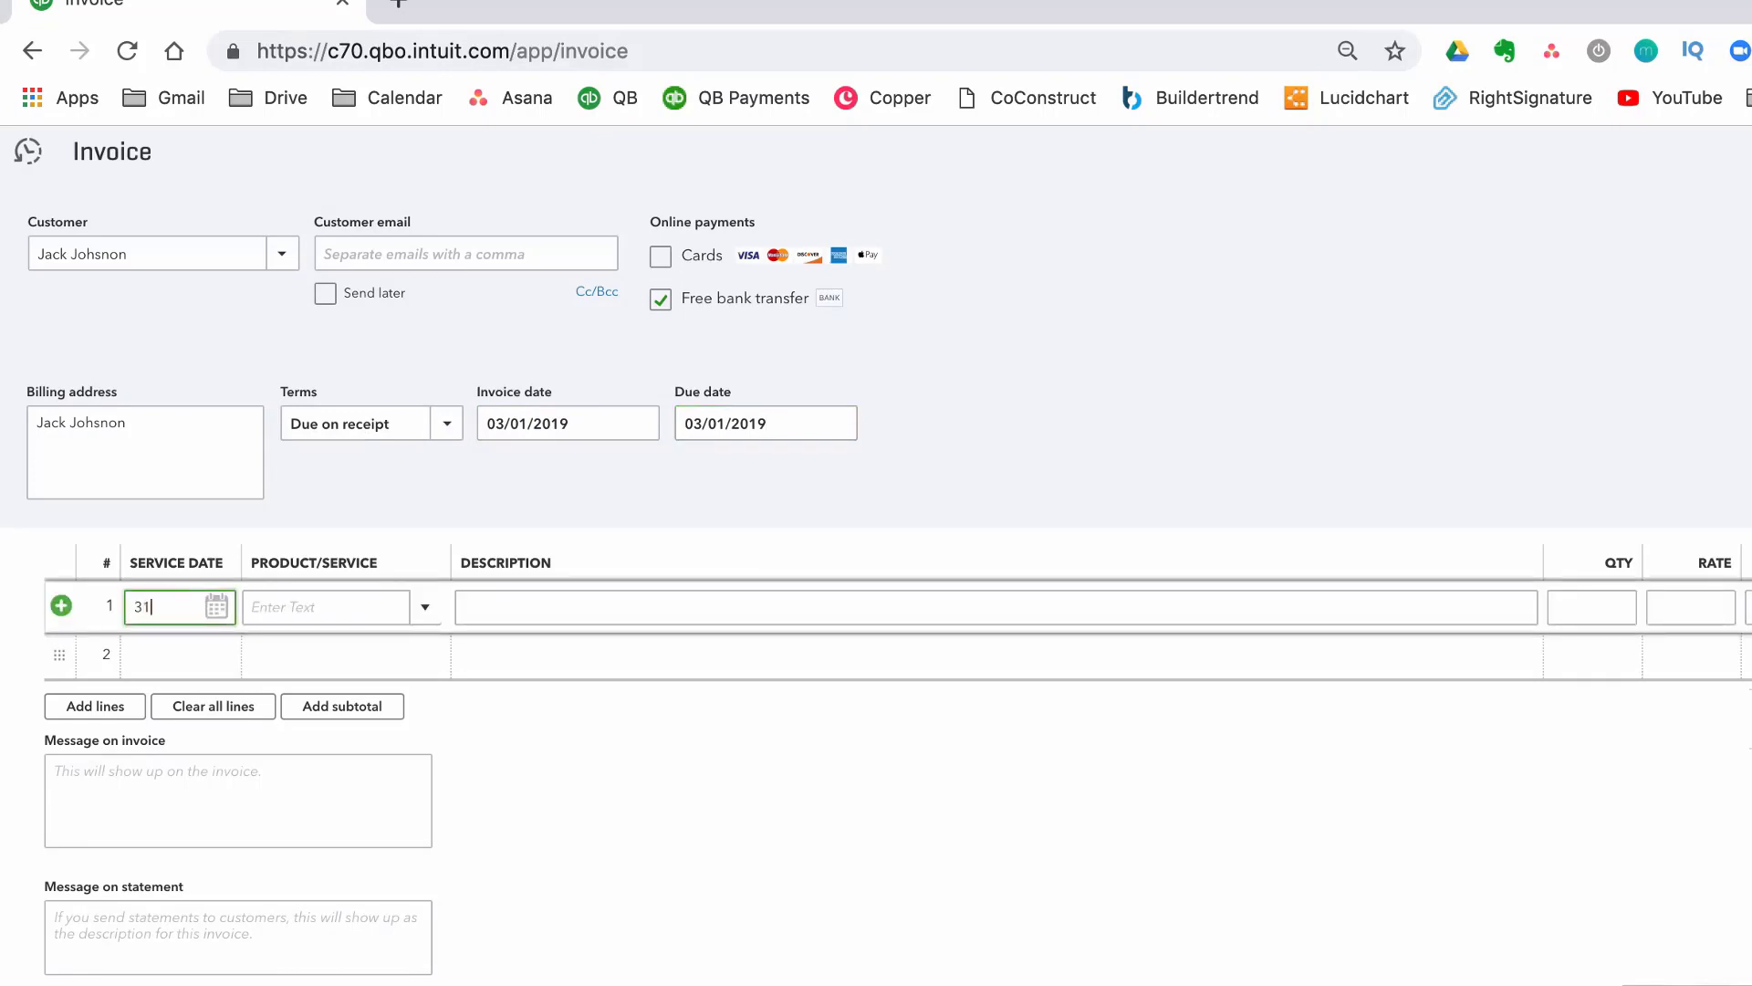
type("31")
key("Tab")
key("shift+Tab")
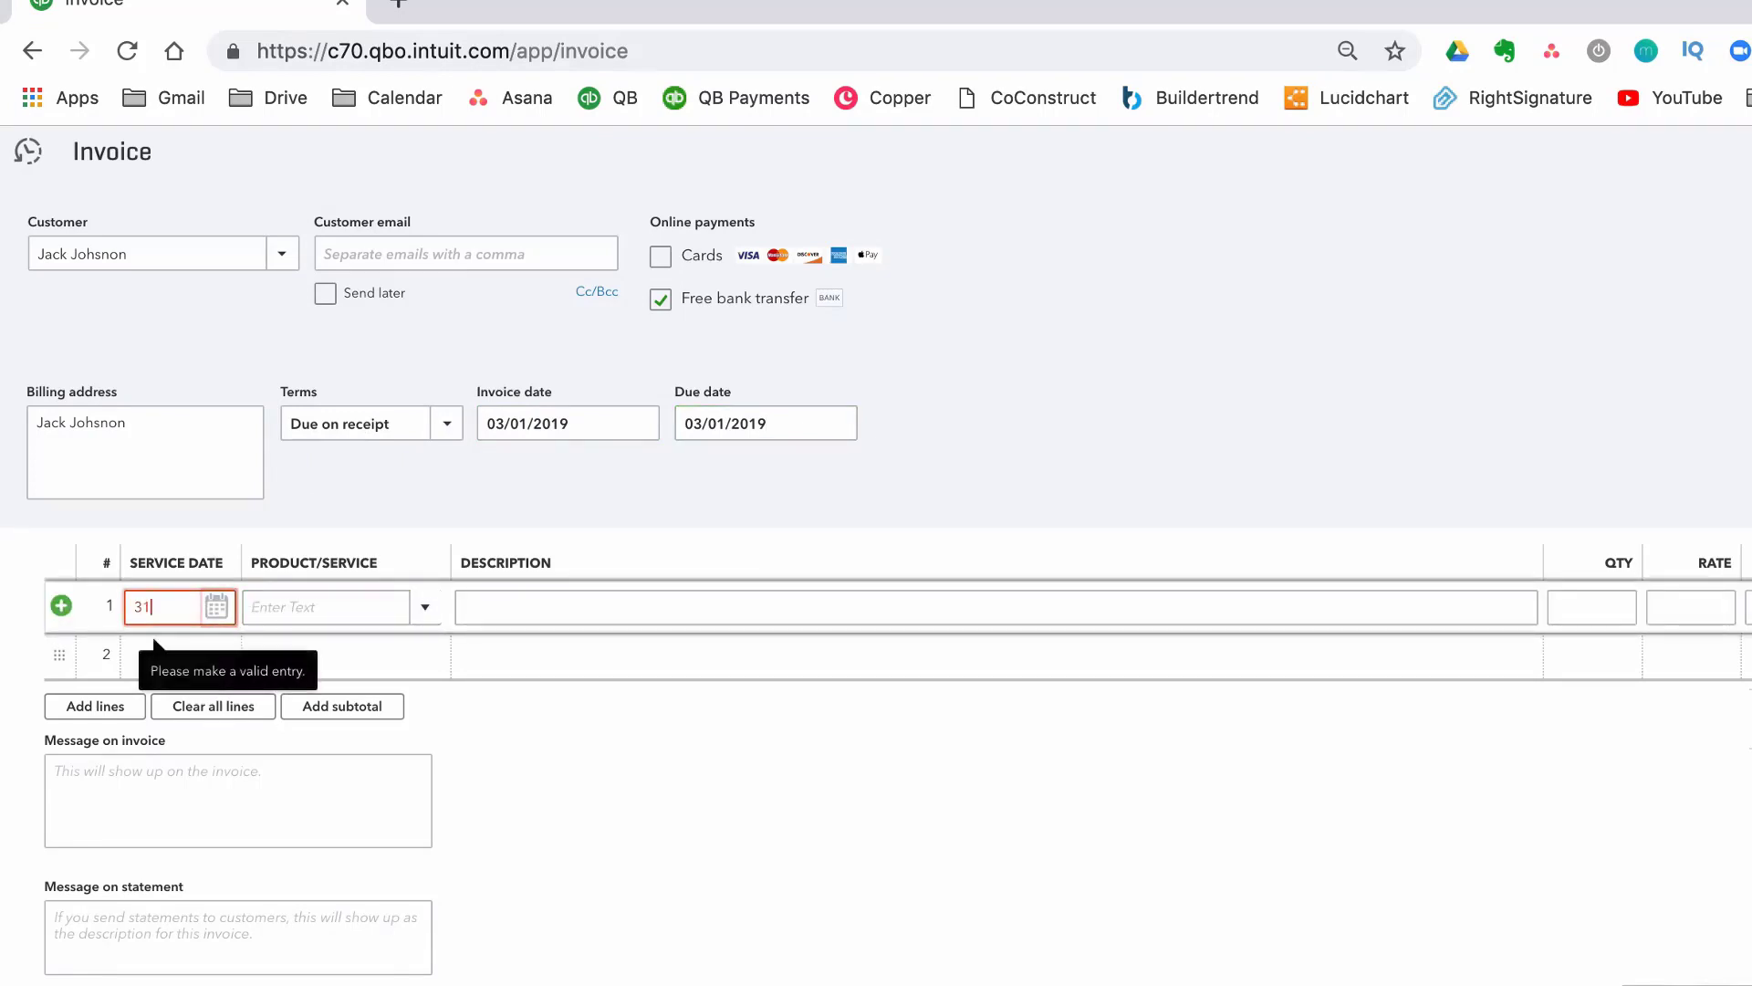
key("BackSpace")
key("Tab")
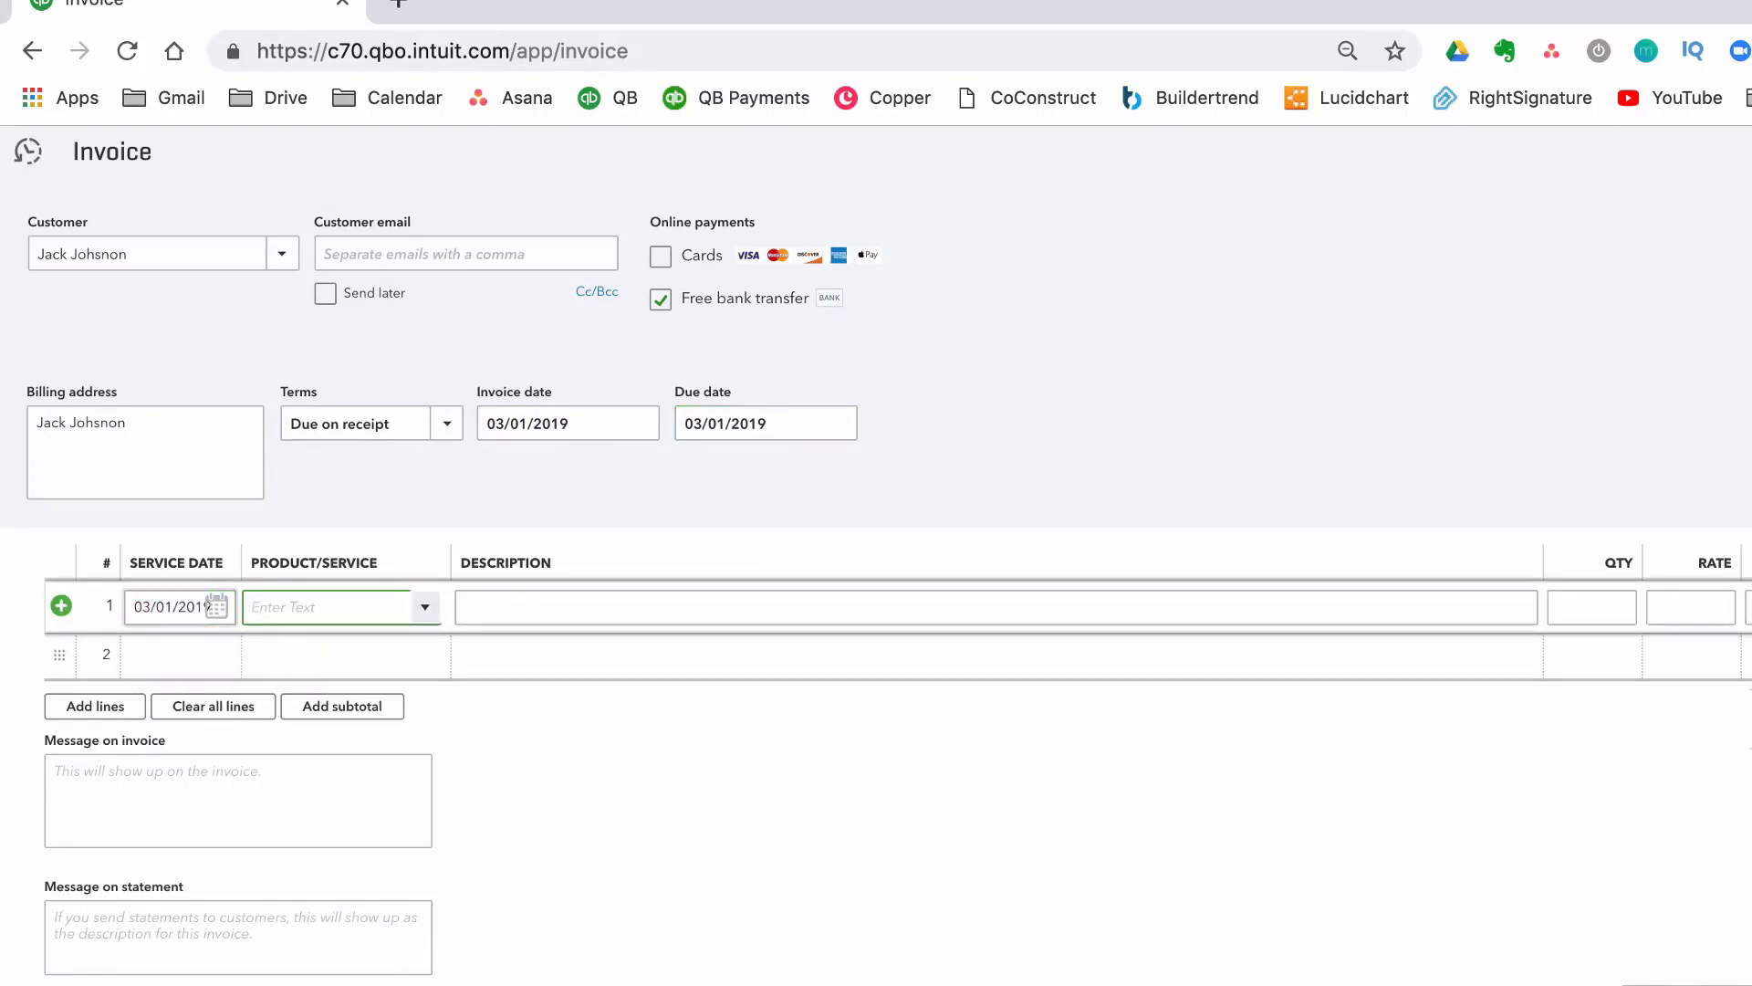
type("456 Ma")
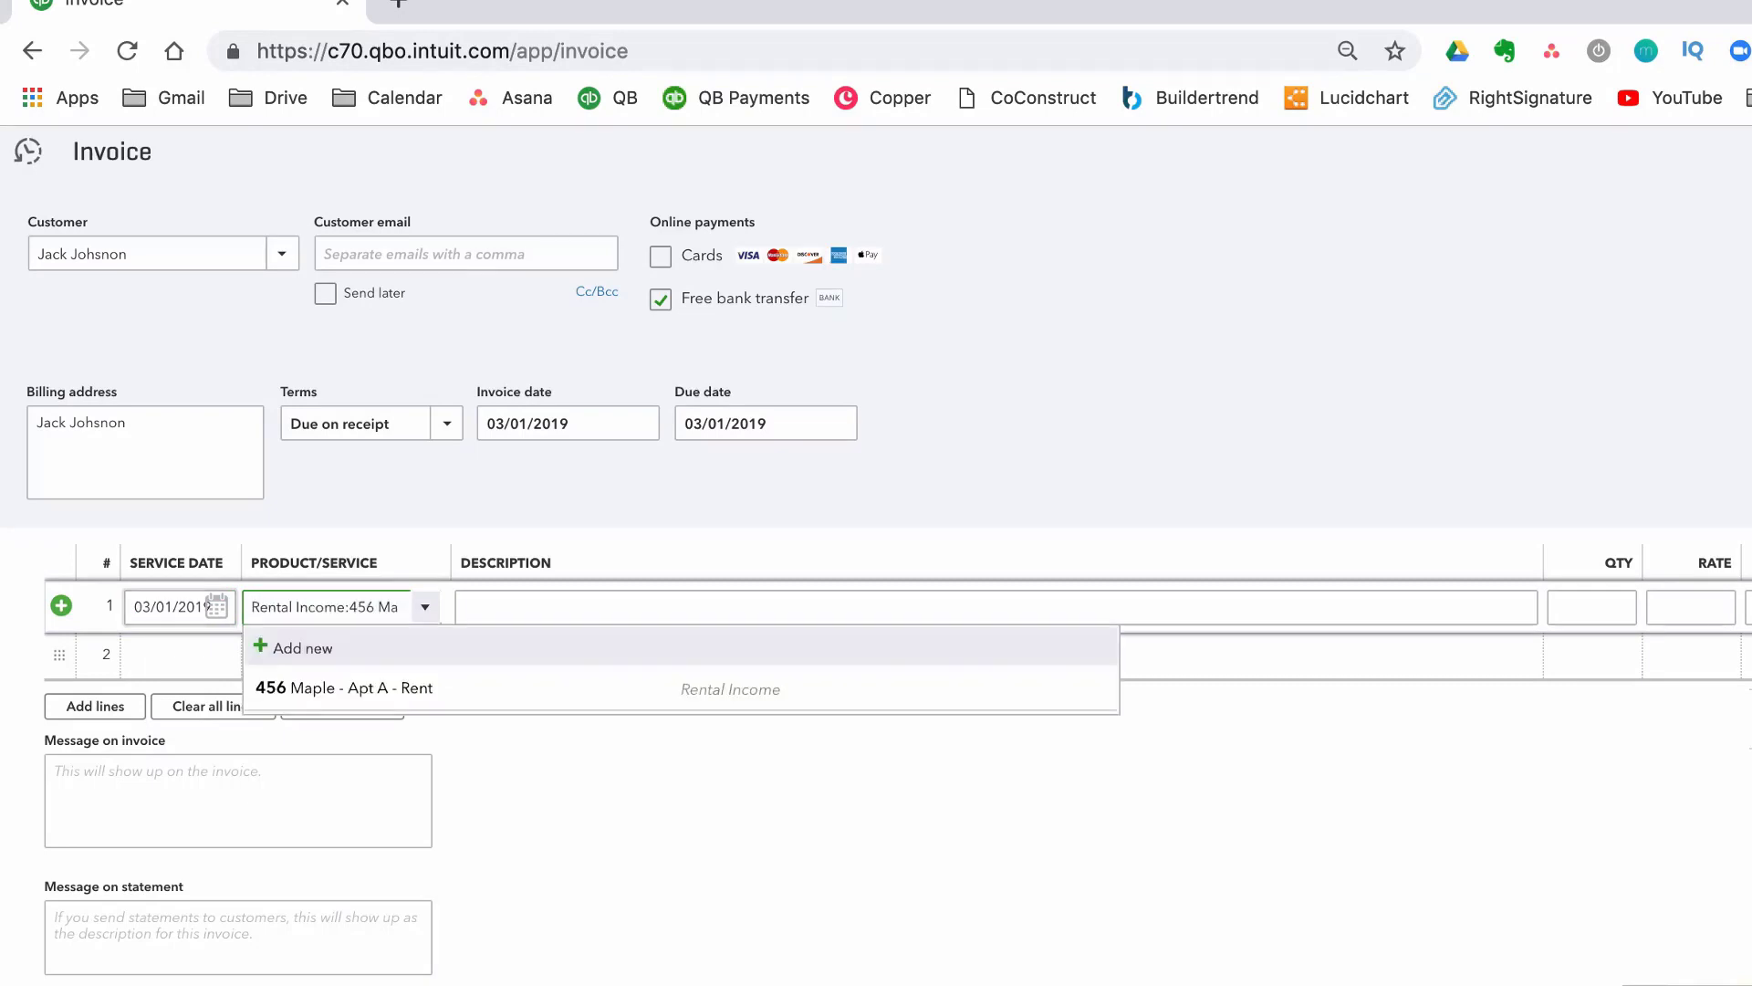
left_click(370, 687)
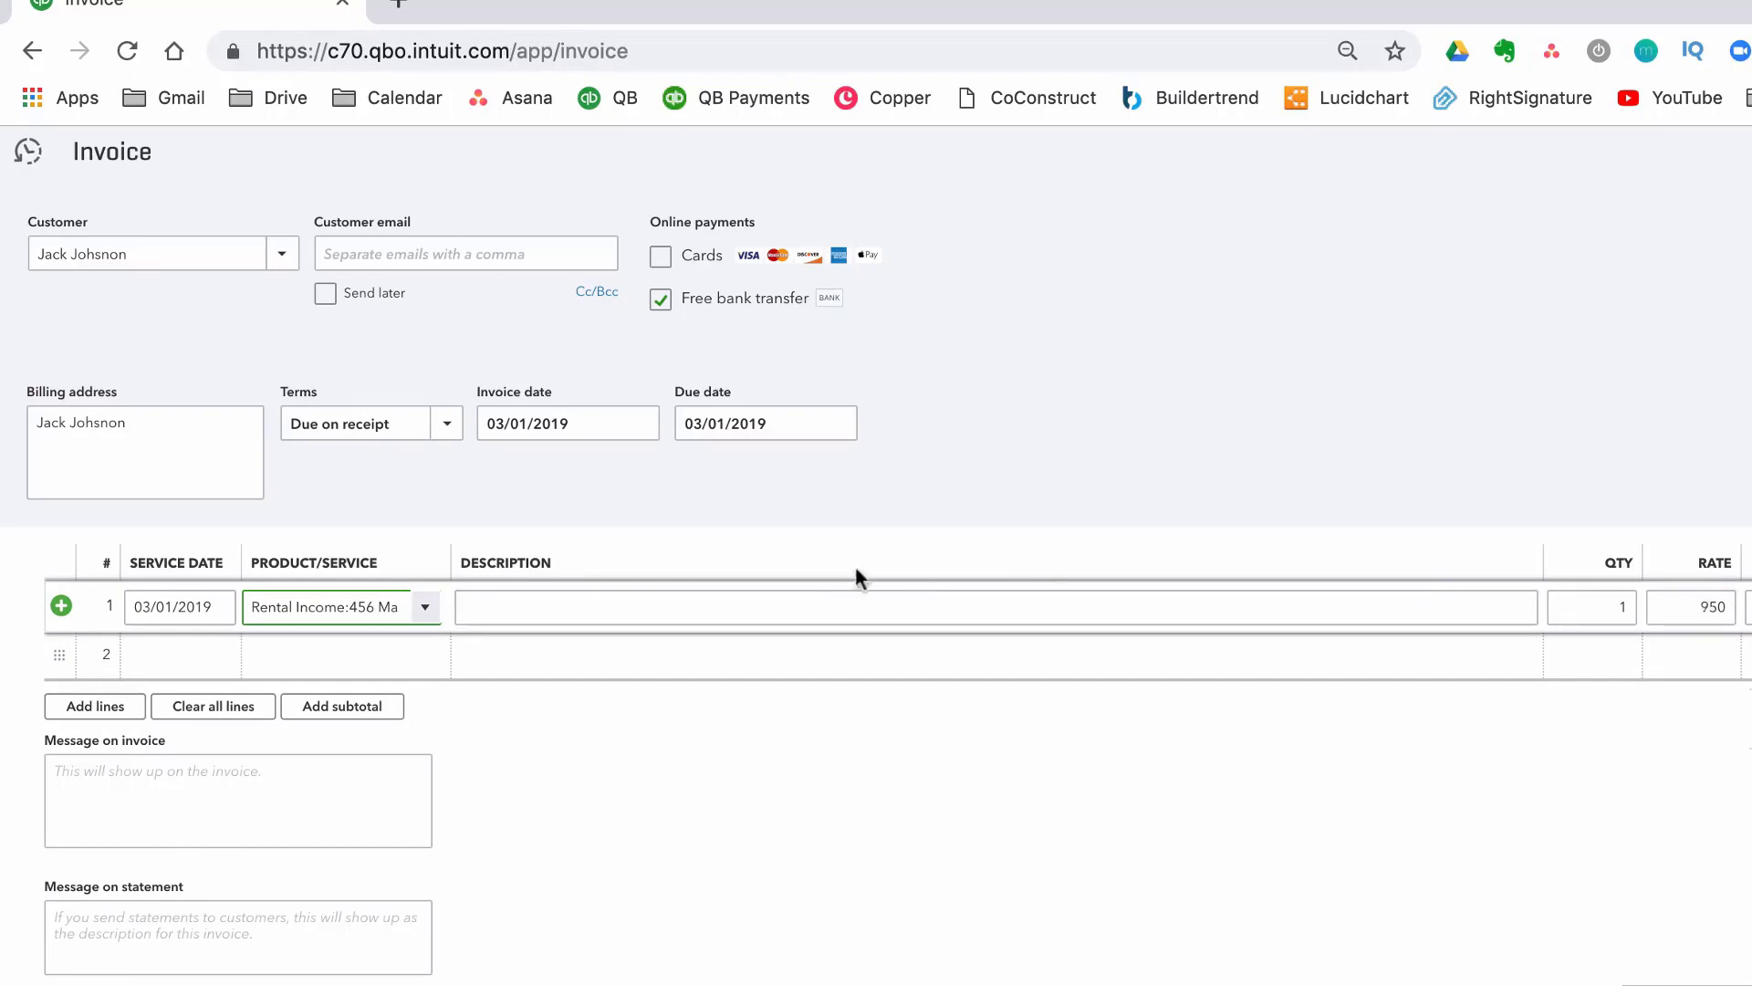
left_click(811, 602)
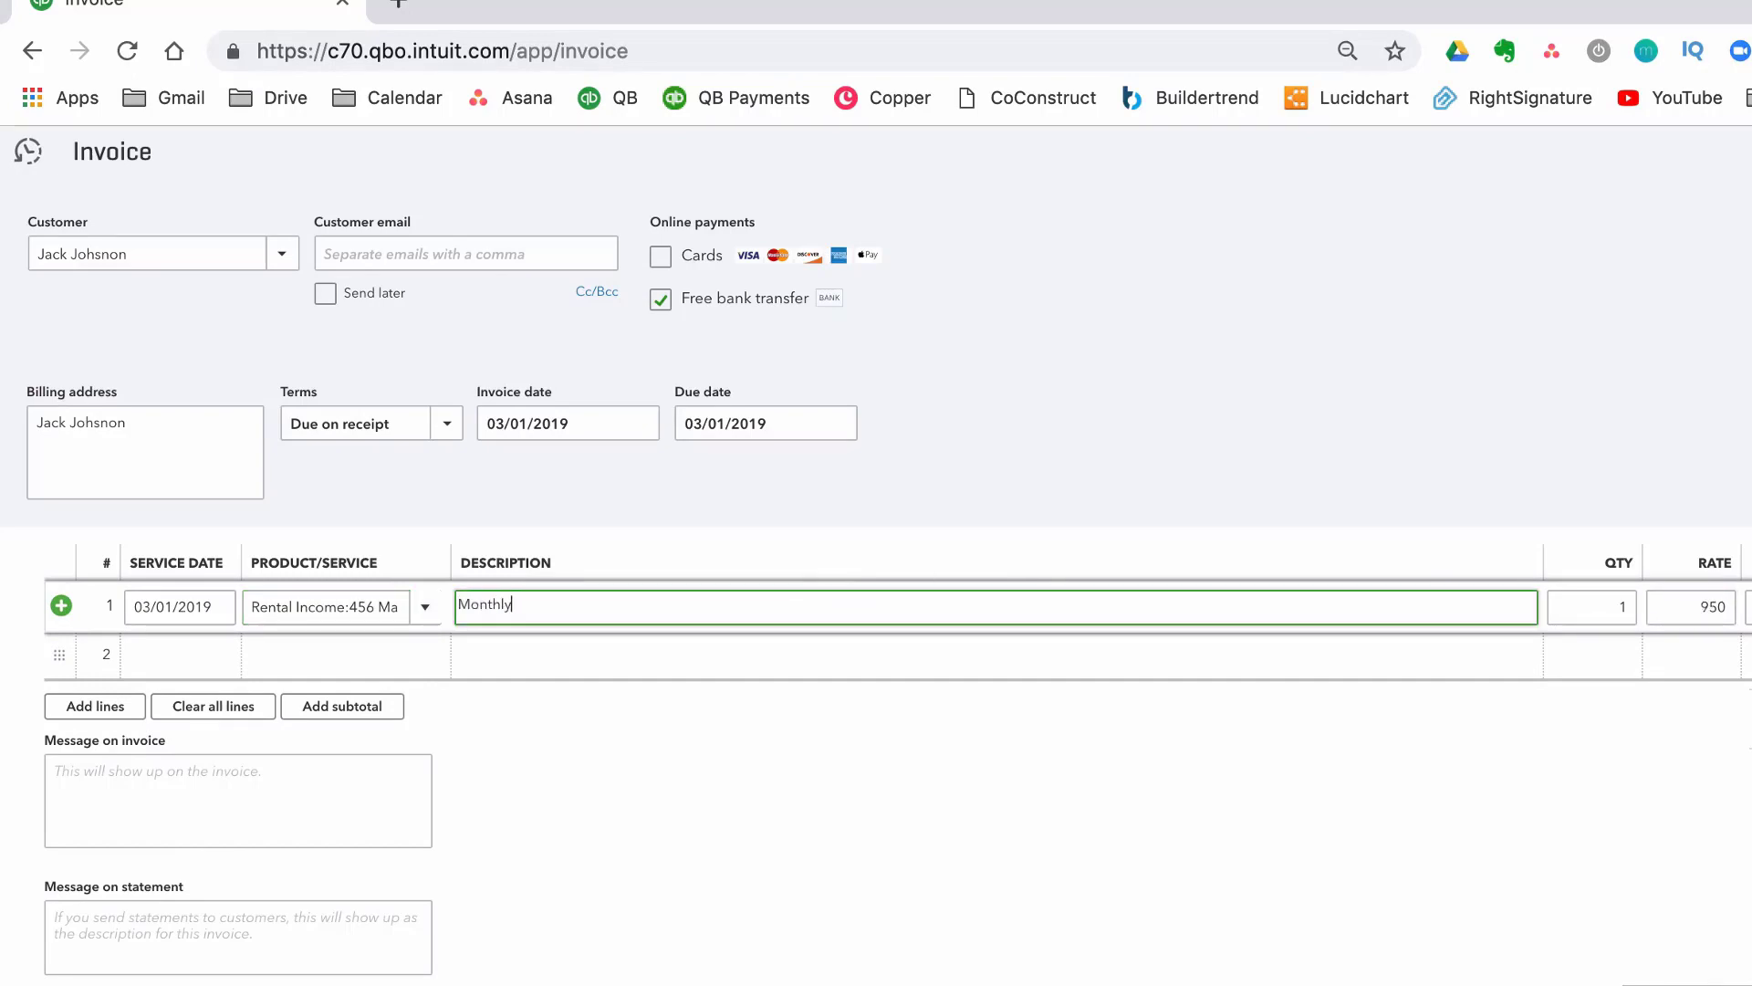
key("Tab")
key("Tab")
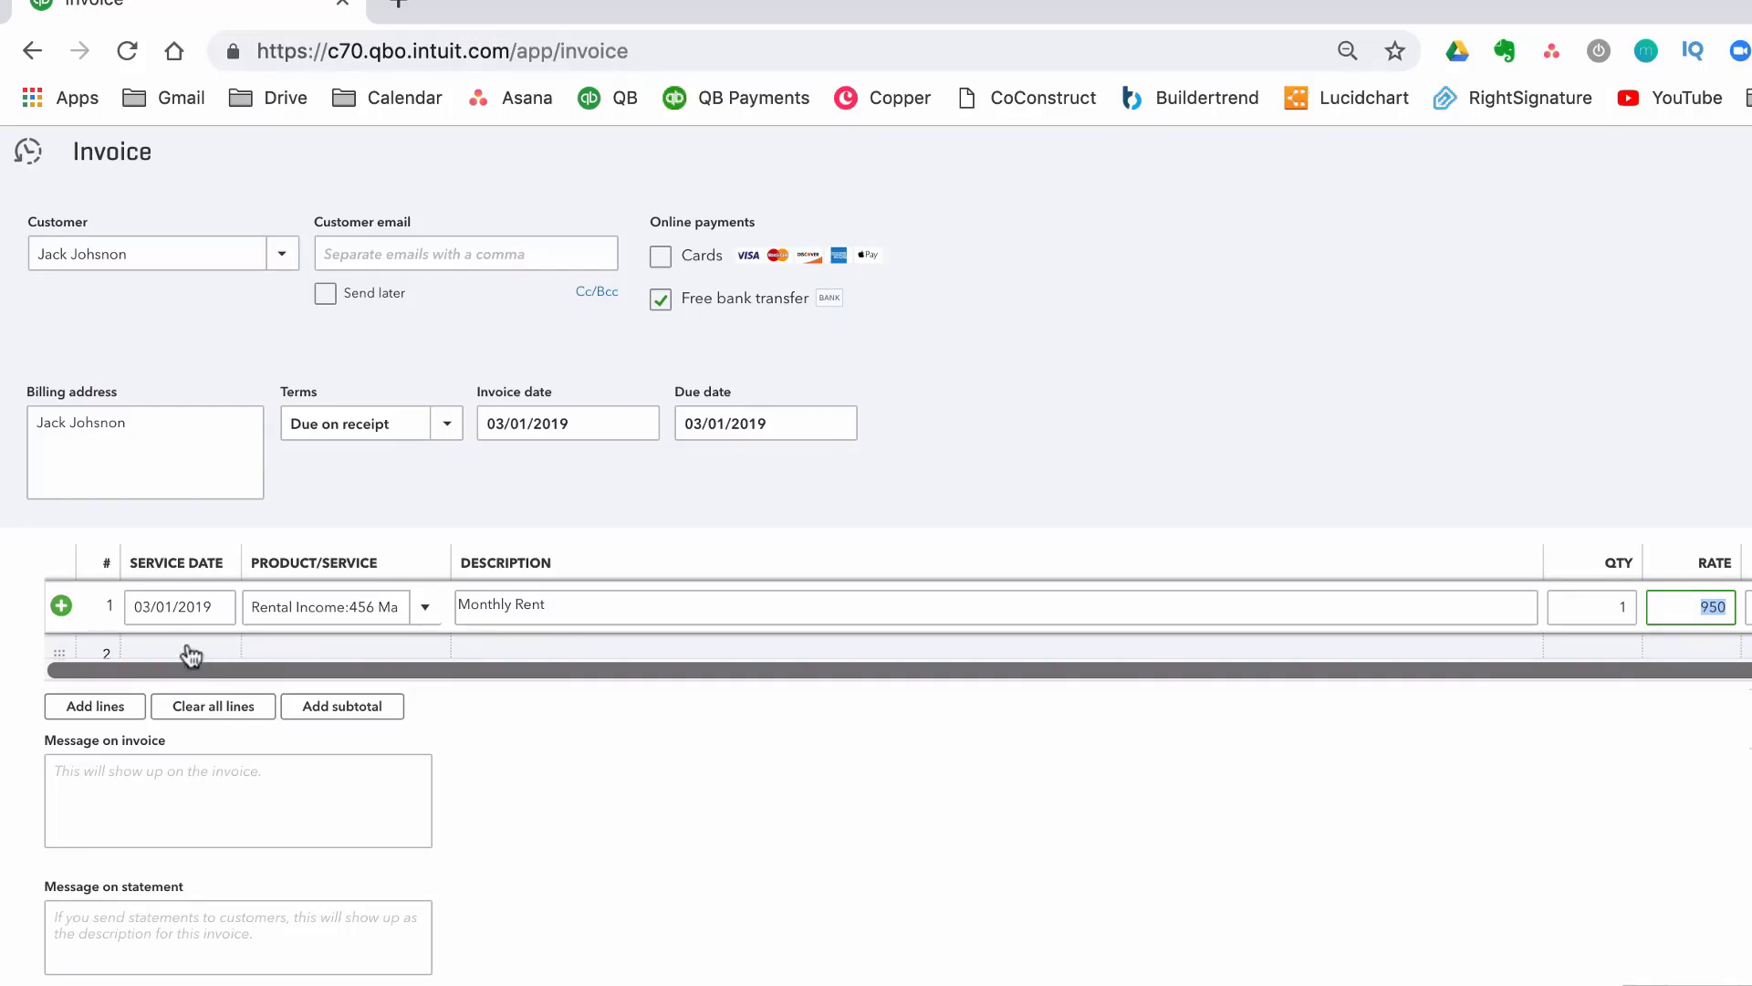
left_click(1152, 933)
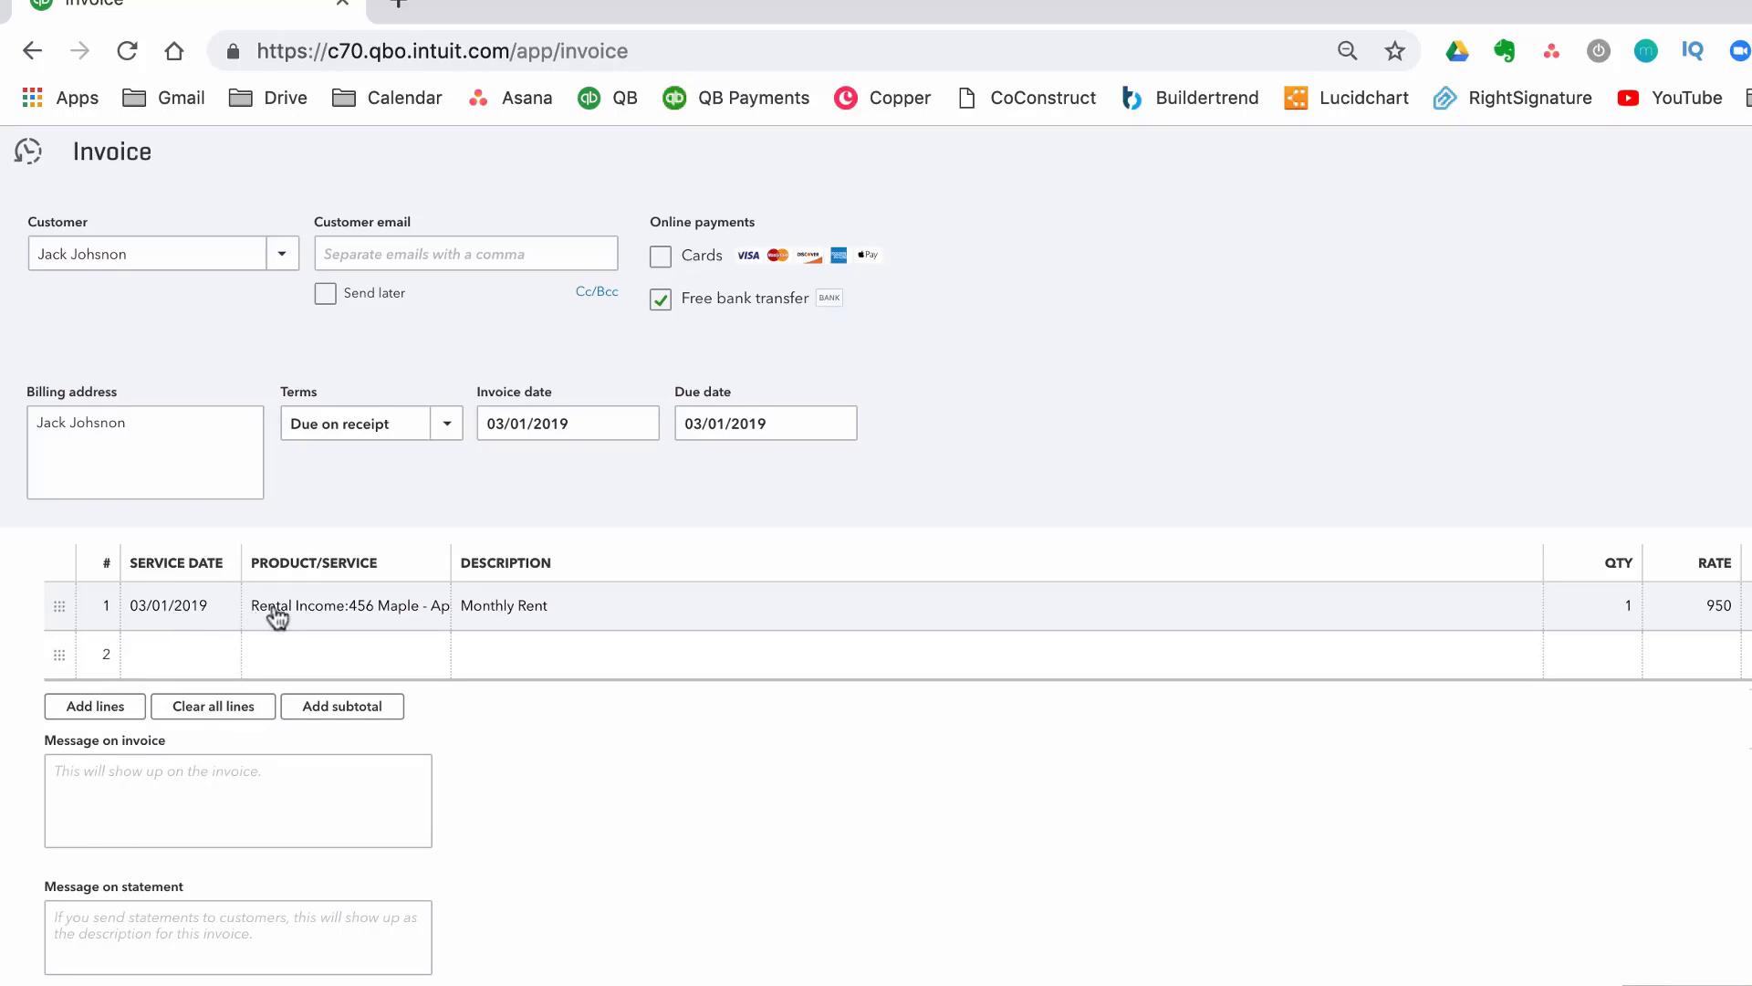
Step: Add a second line dated 03/05/2019 described as Late Fee
left_click(162, 657)
type("3/0")
type("5")
key("Tab")
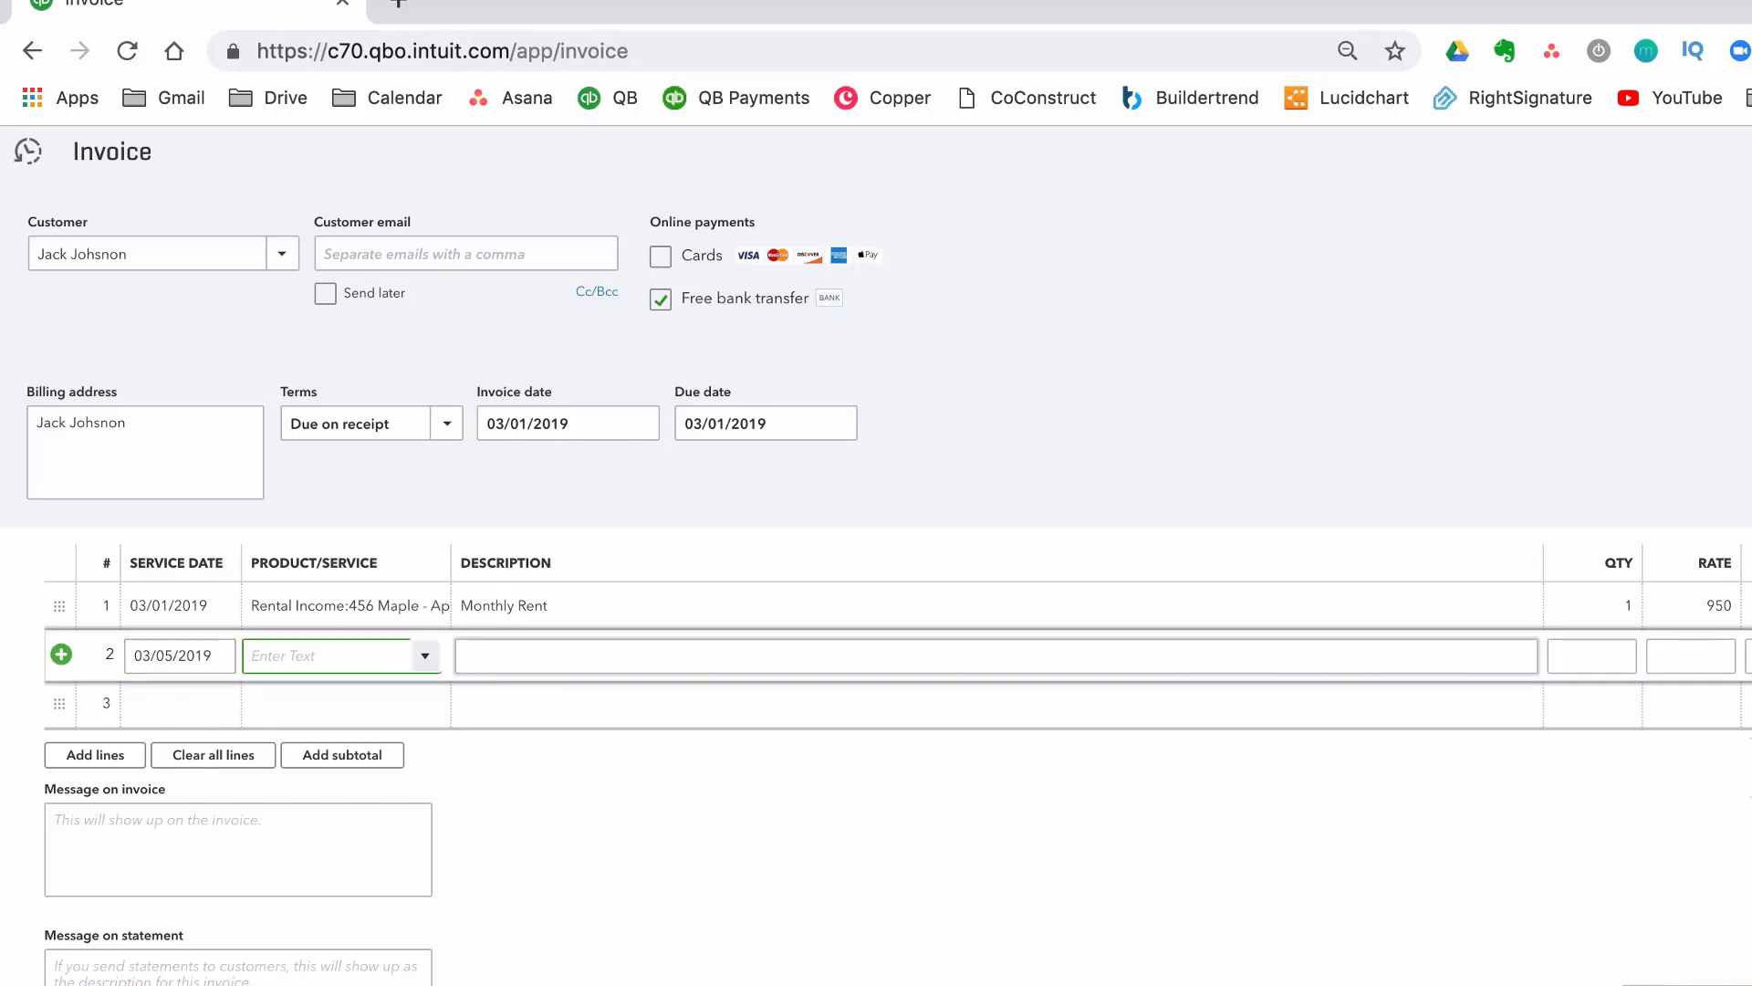
type("Late Fee")
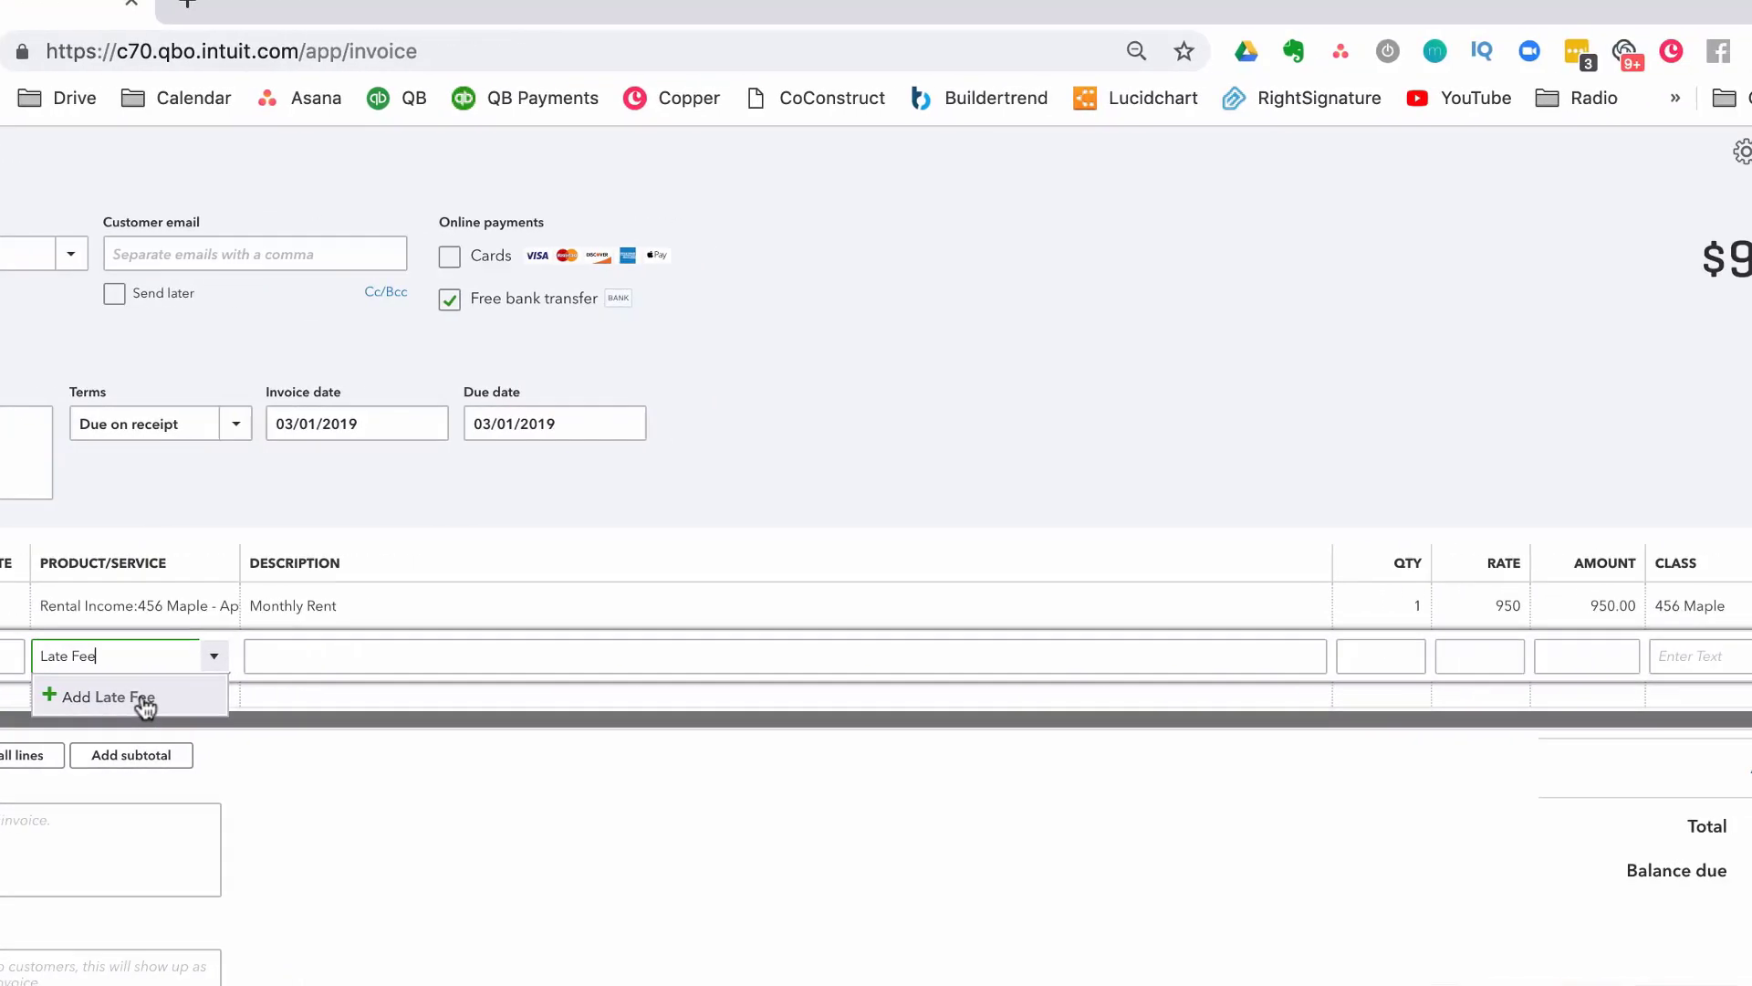
Step: Create a Late Fee service item under the Rental Income category, priced at 20
left_click(23, 700)
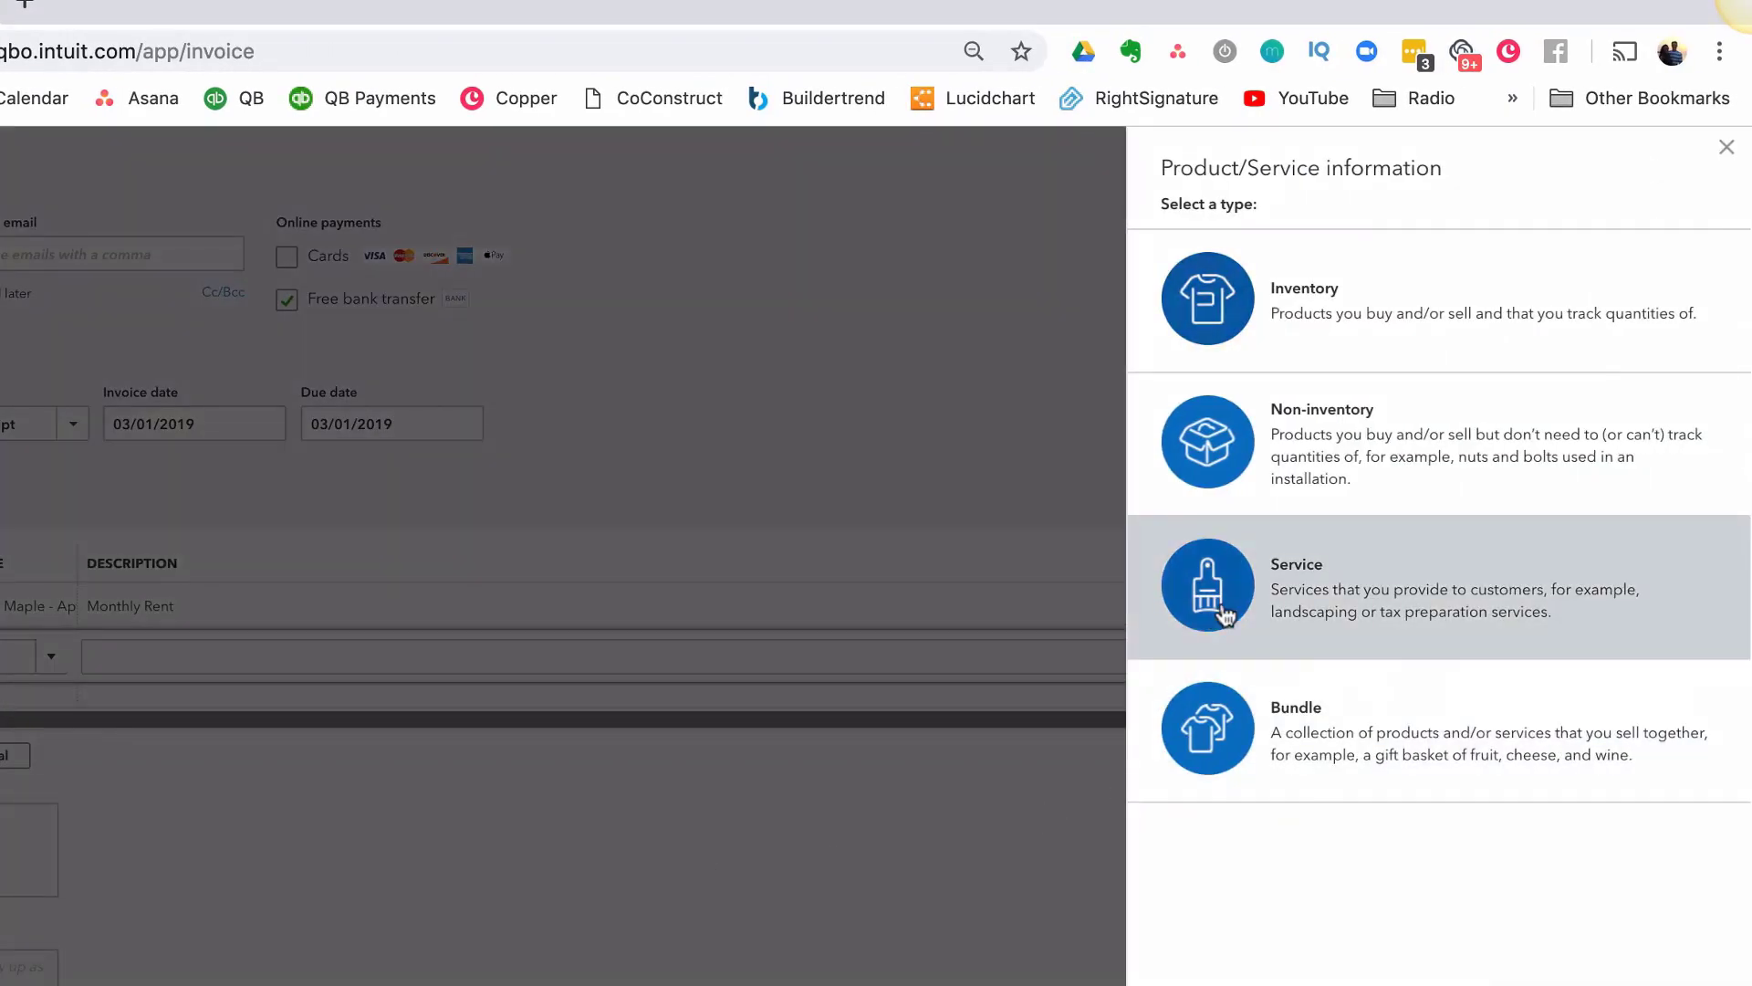
left_click(1186, 589)
left_click(1208, 497)
type("rental")
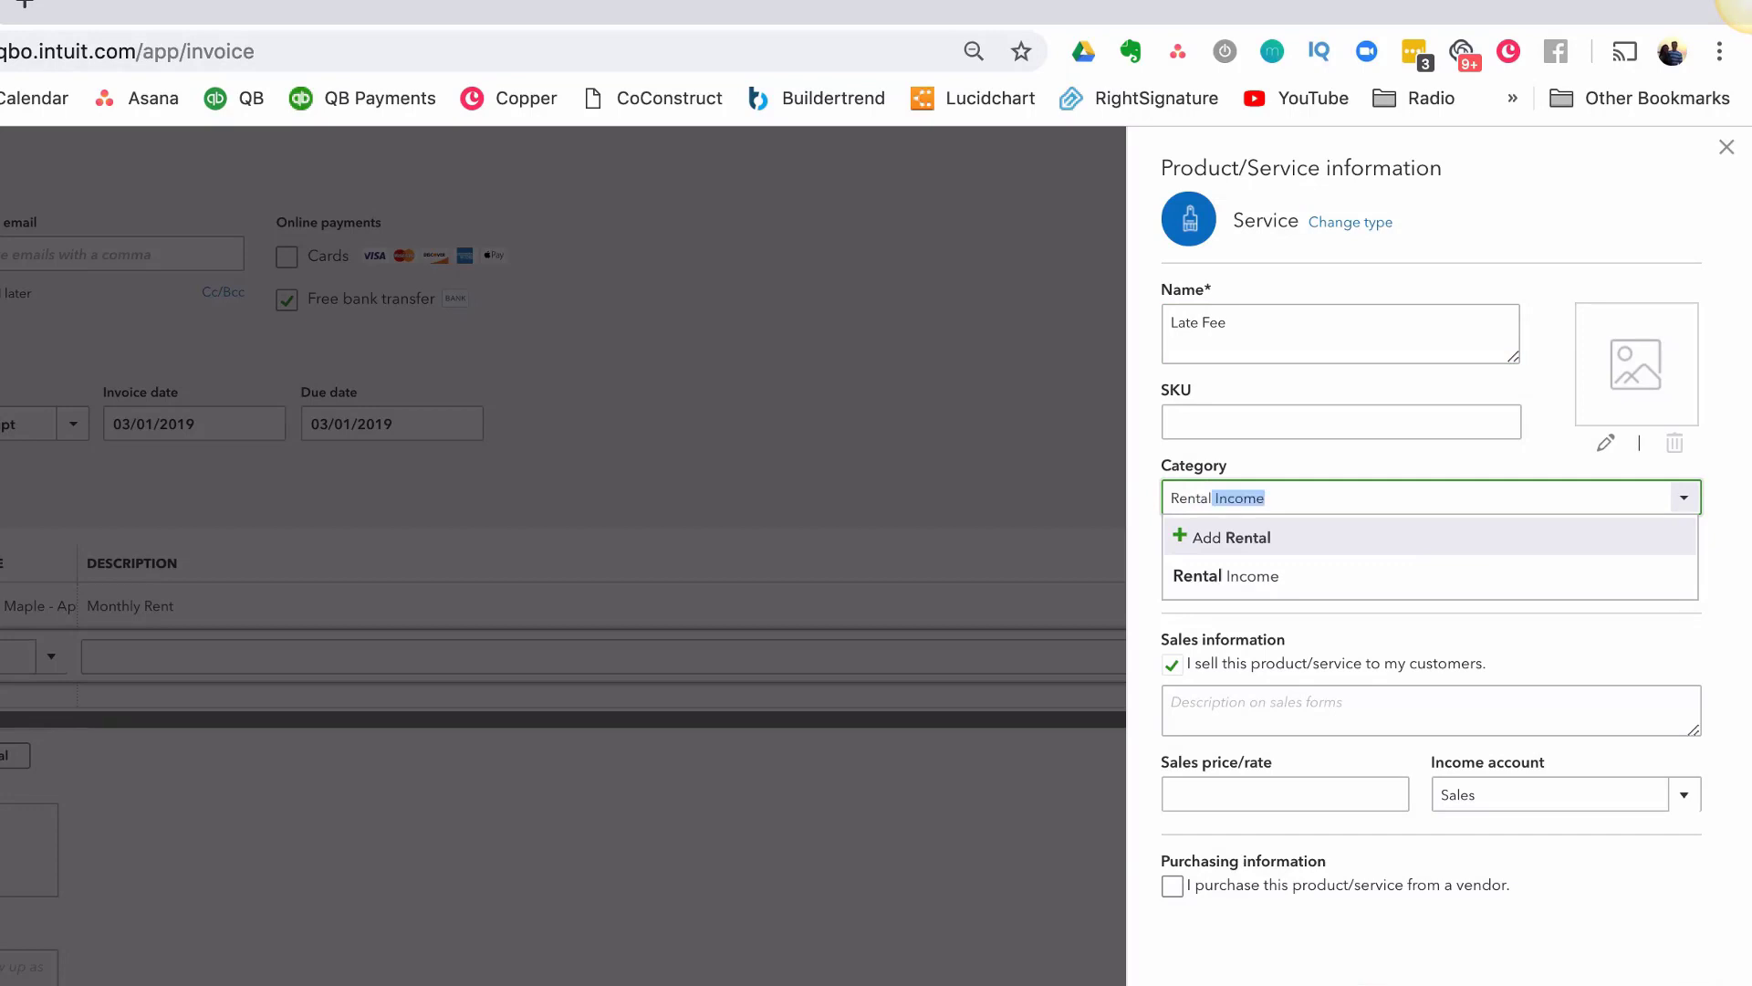
left_click(1377, 579)
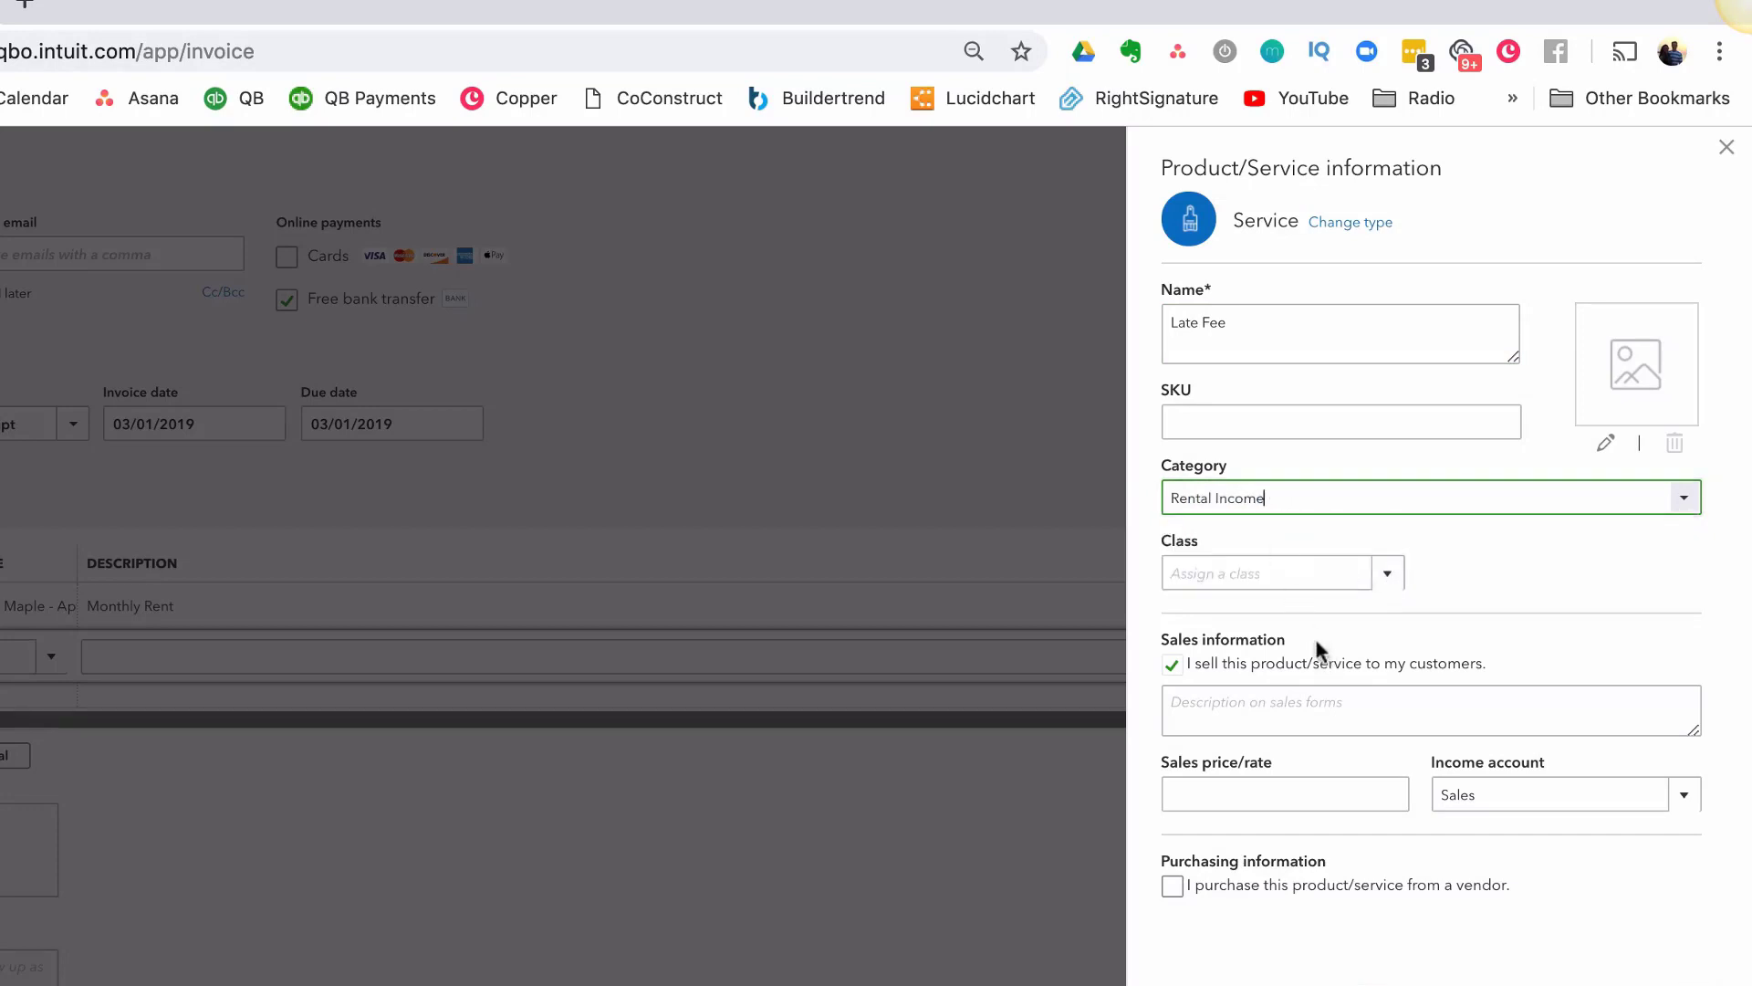
left_click(1289, 578)
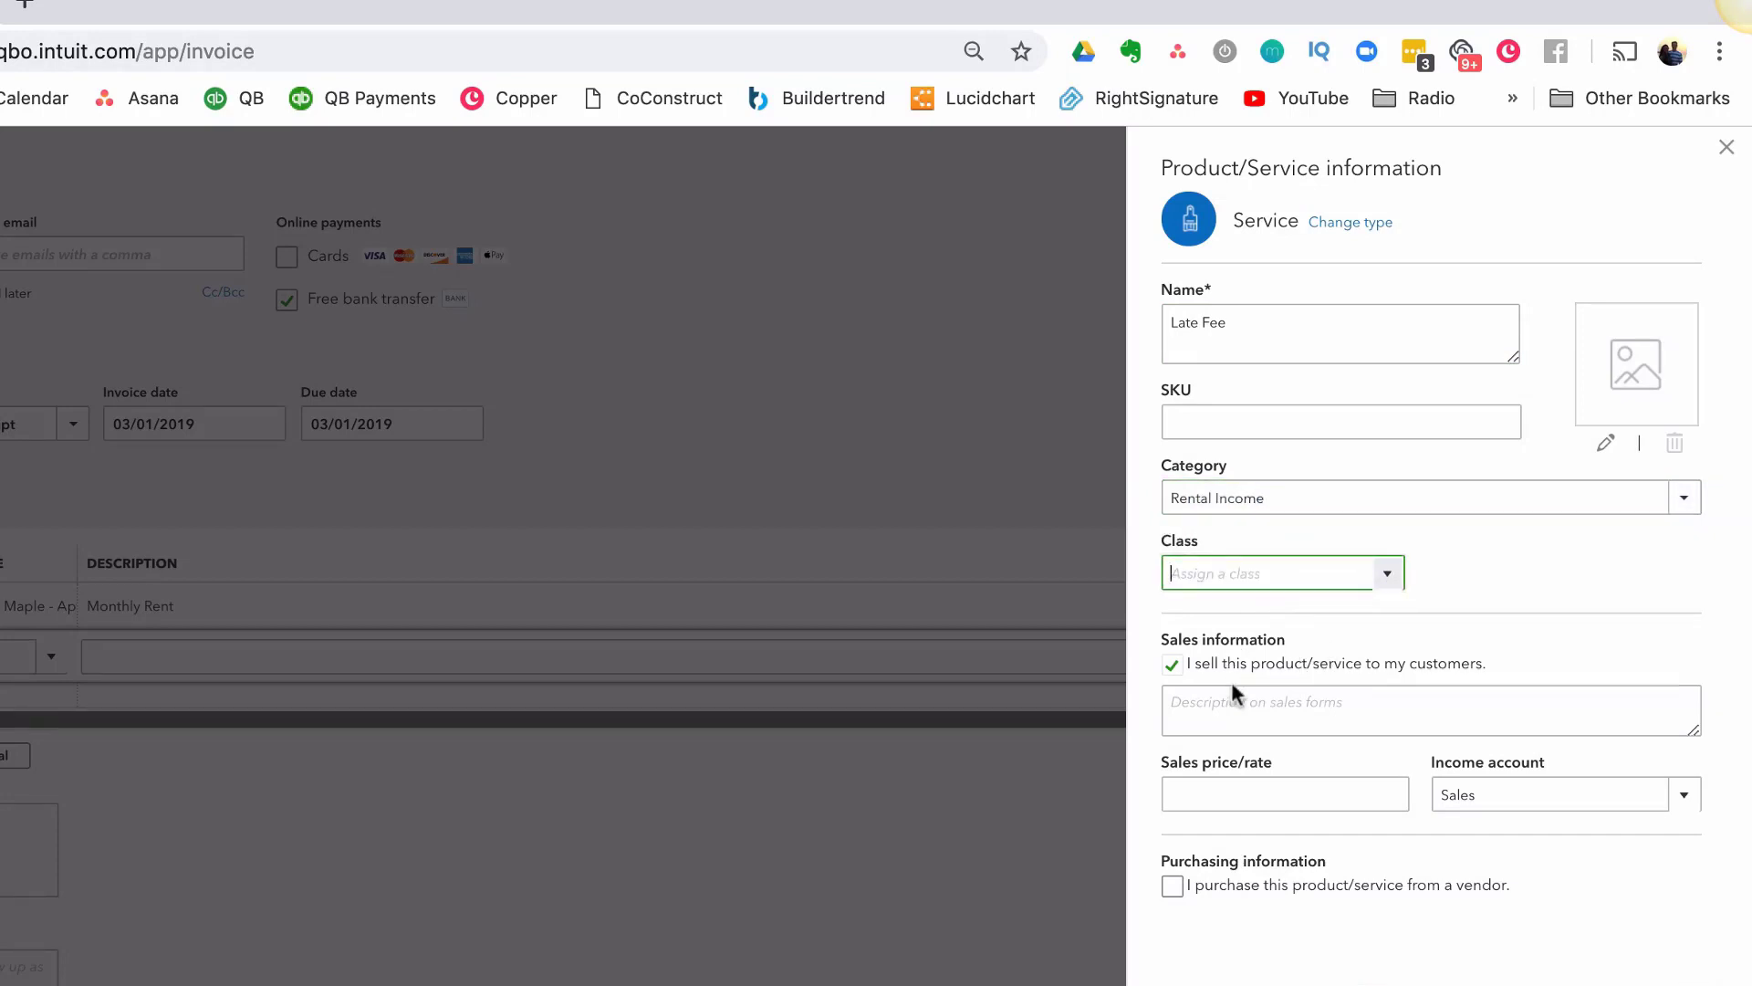
left_click(1230, 794)
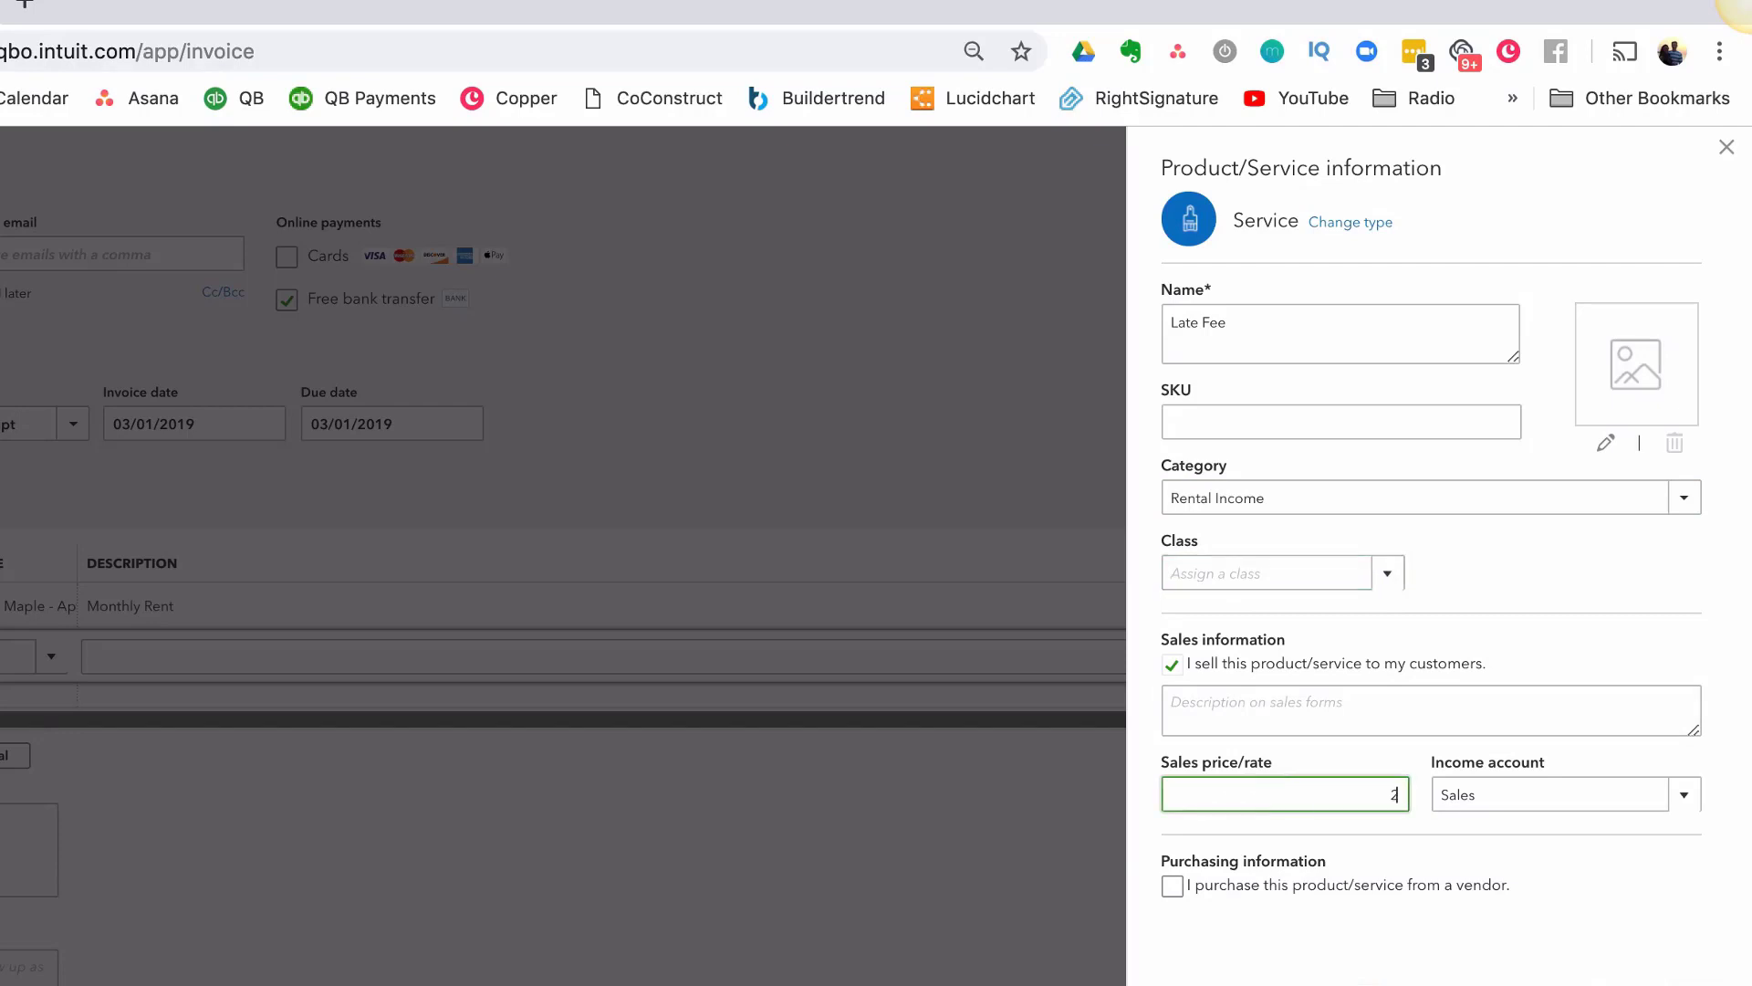
type("20")
key("Tab")
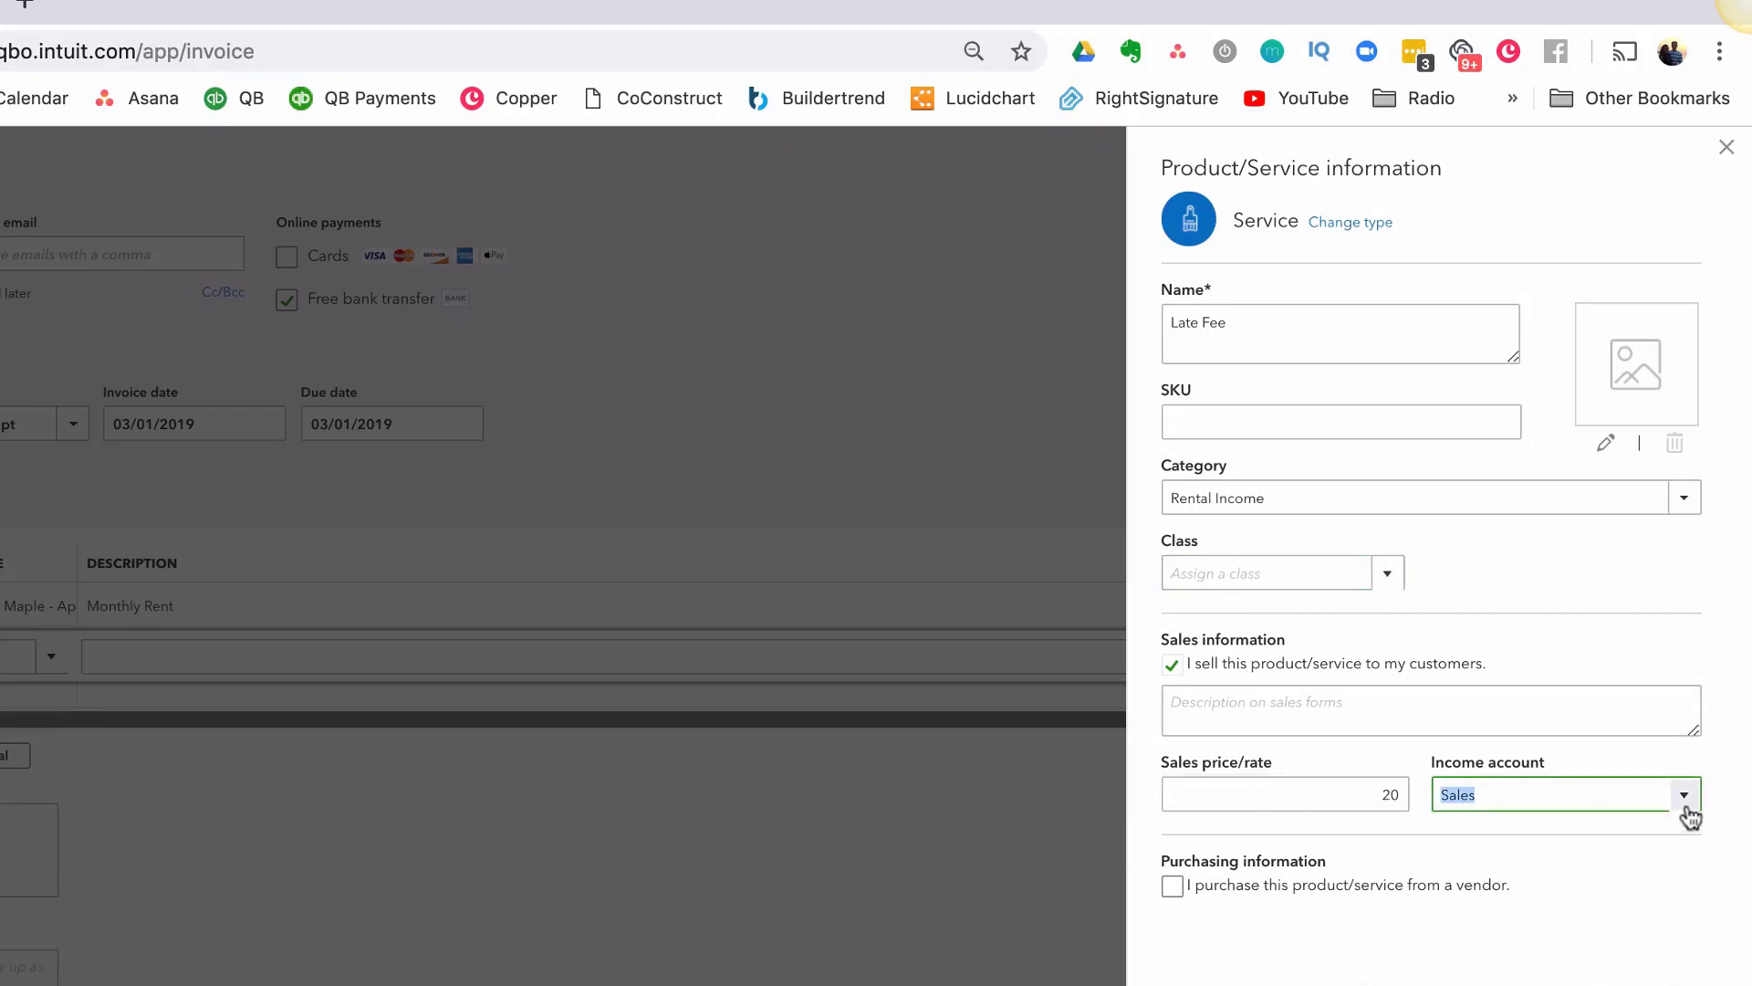
Step: Add a new Late Fees income account with detail type Service/Fee Income for the item
type("Late Fe")
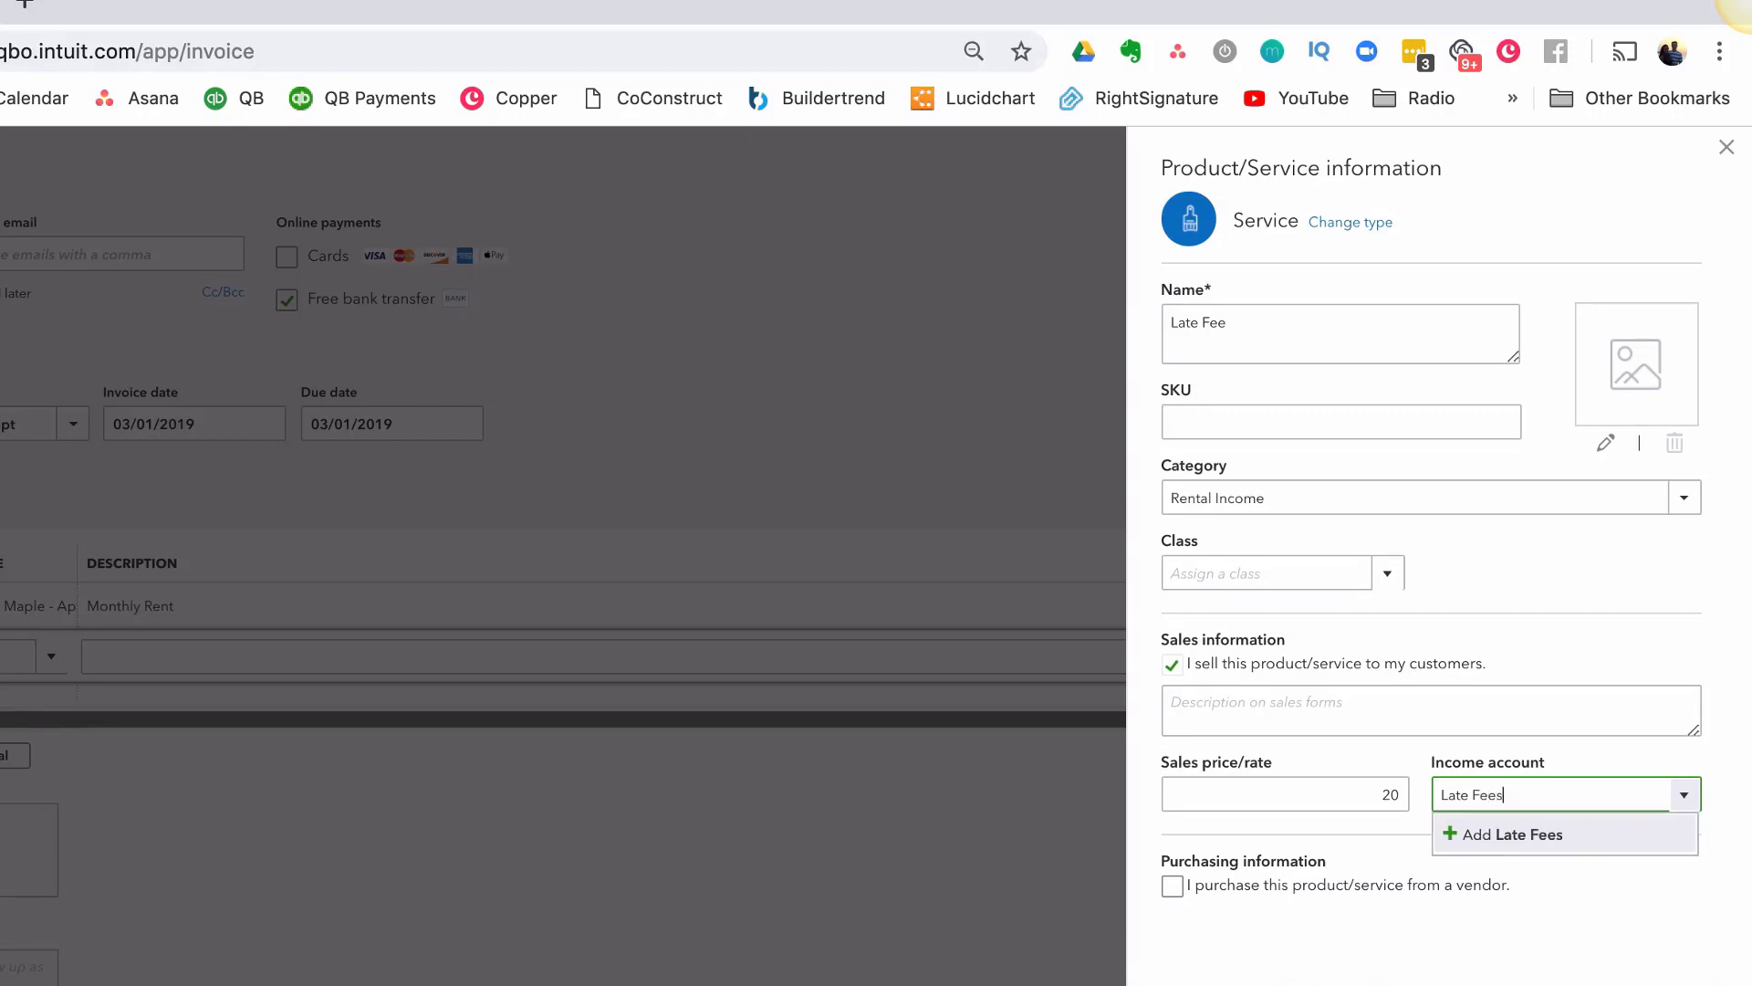
left_click(1616, 849)
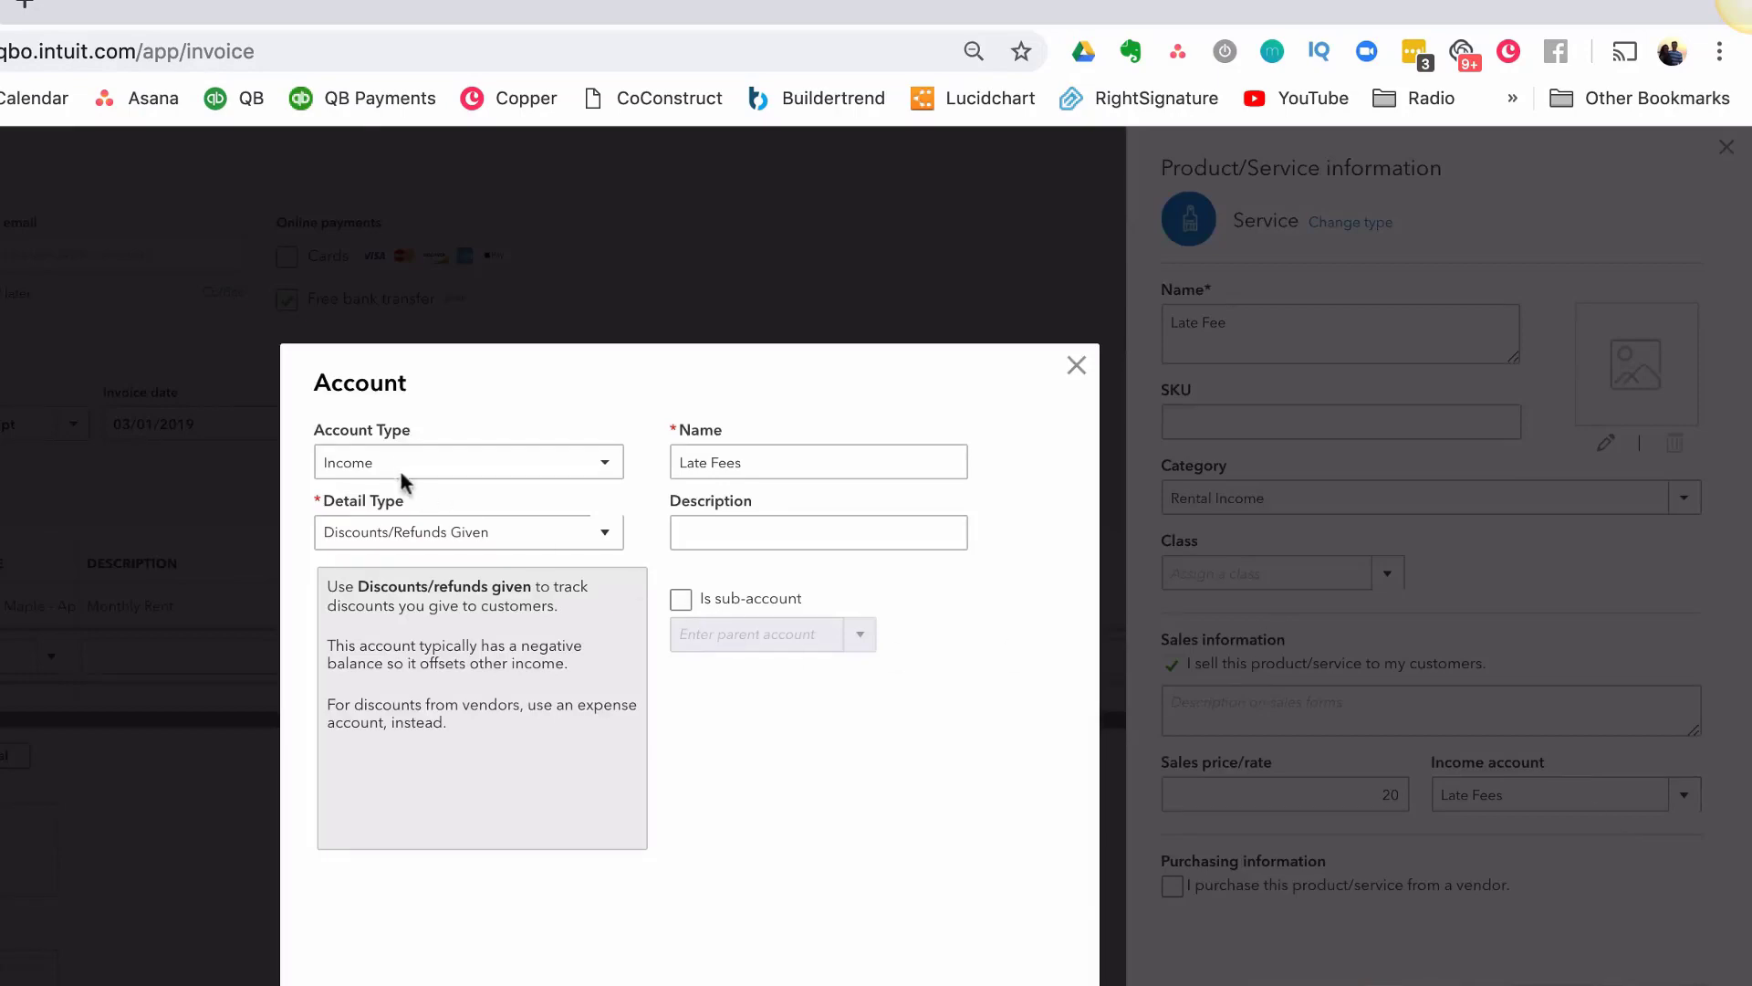
left_click(394, 531)
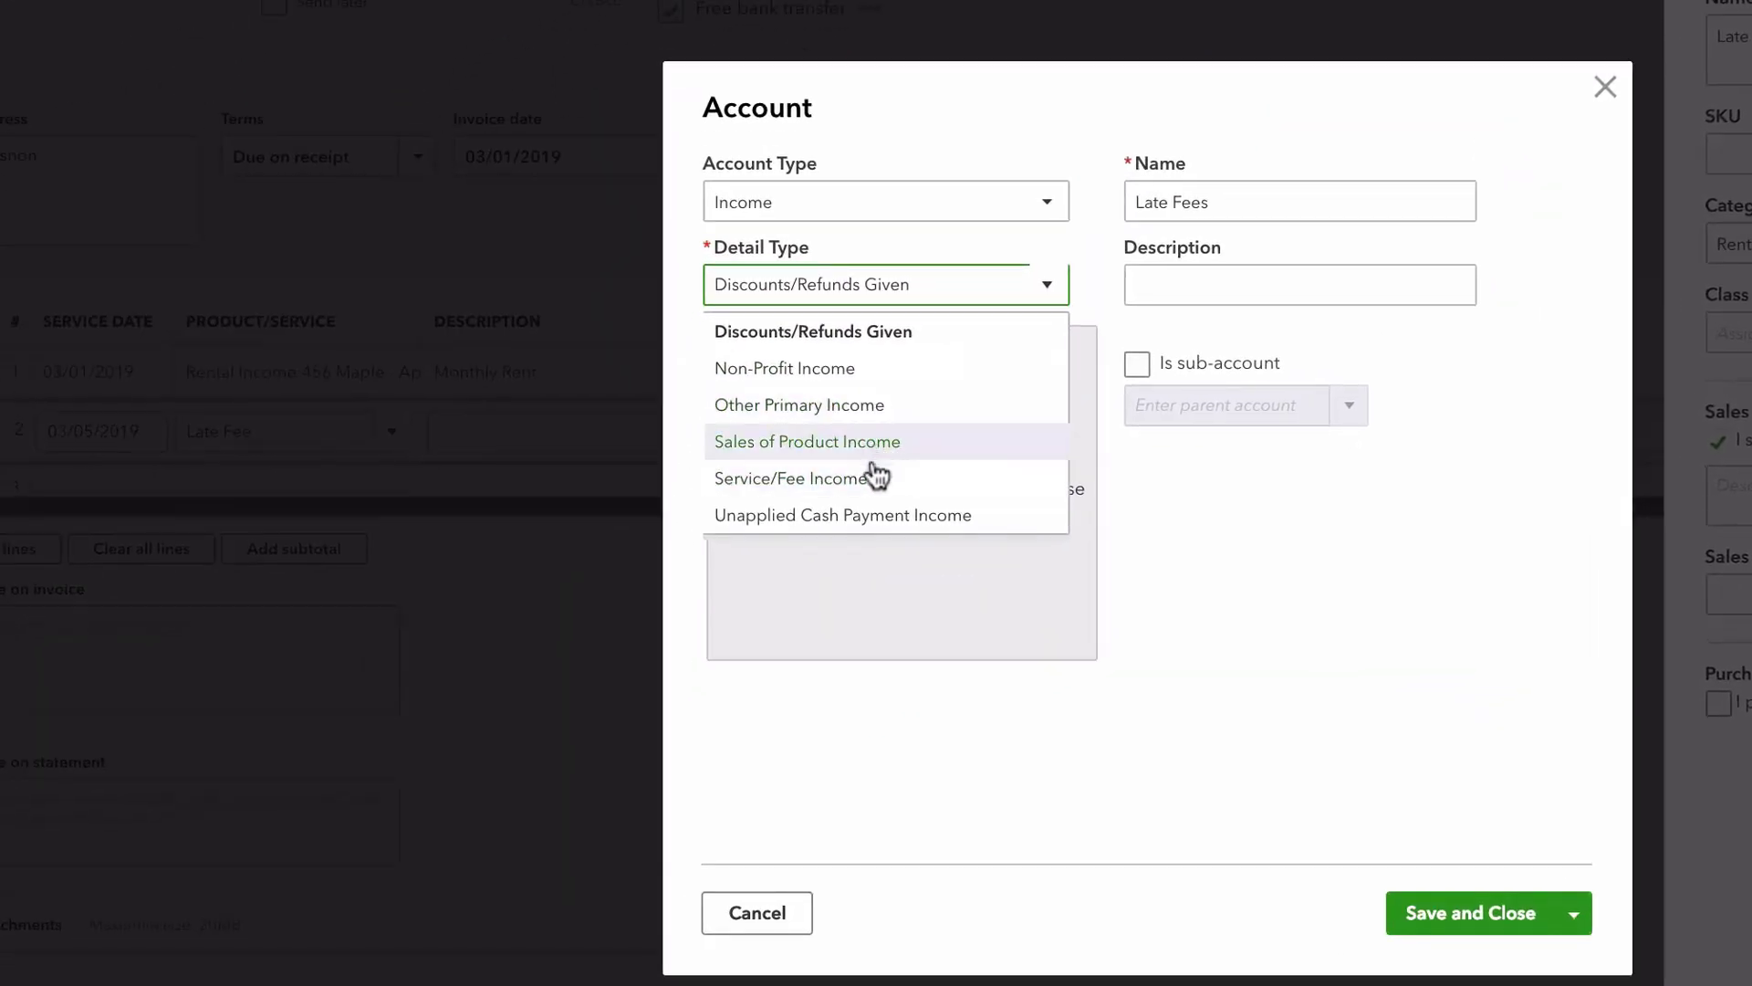
left_click(874, 488)
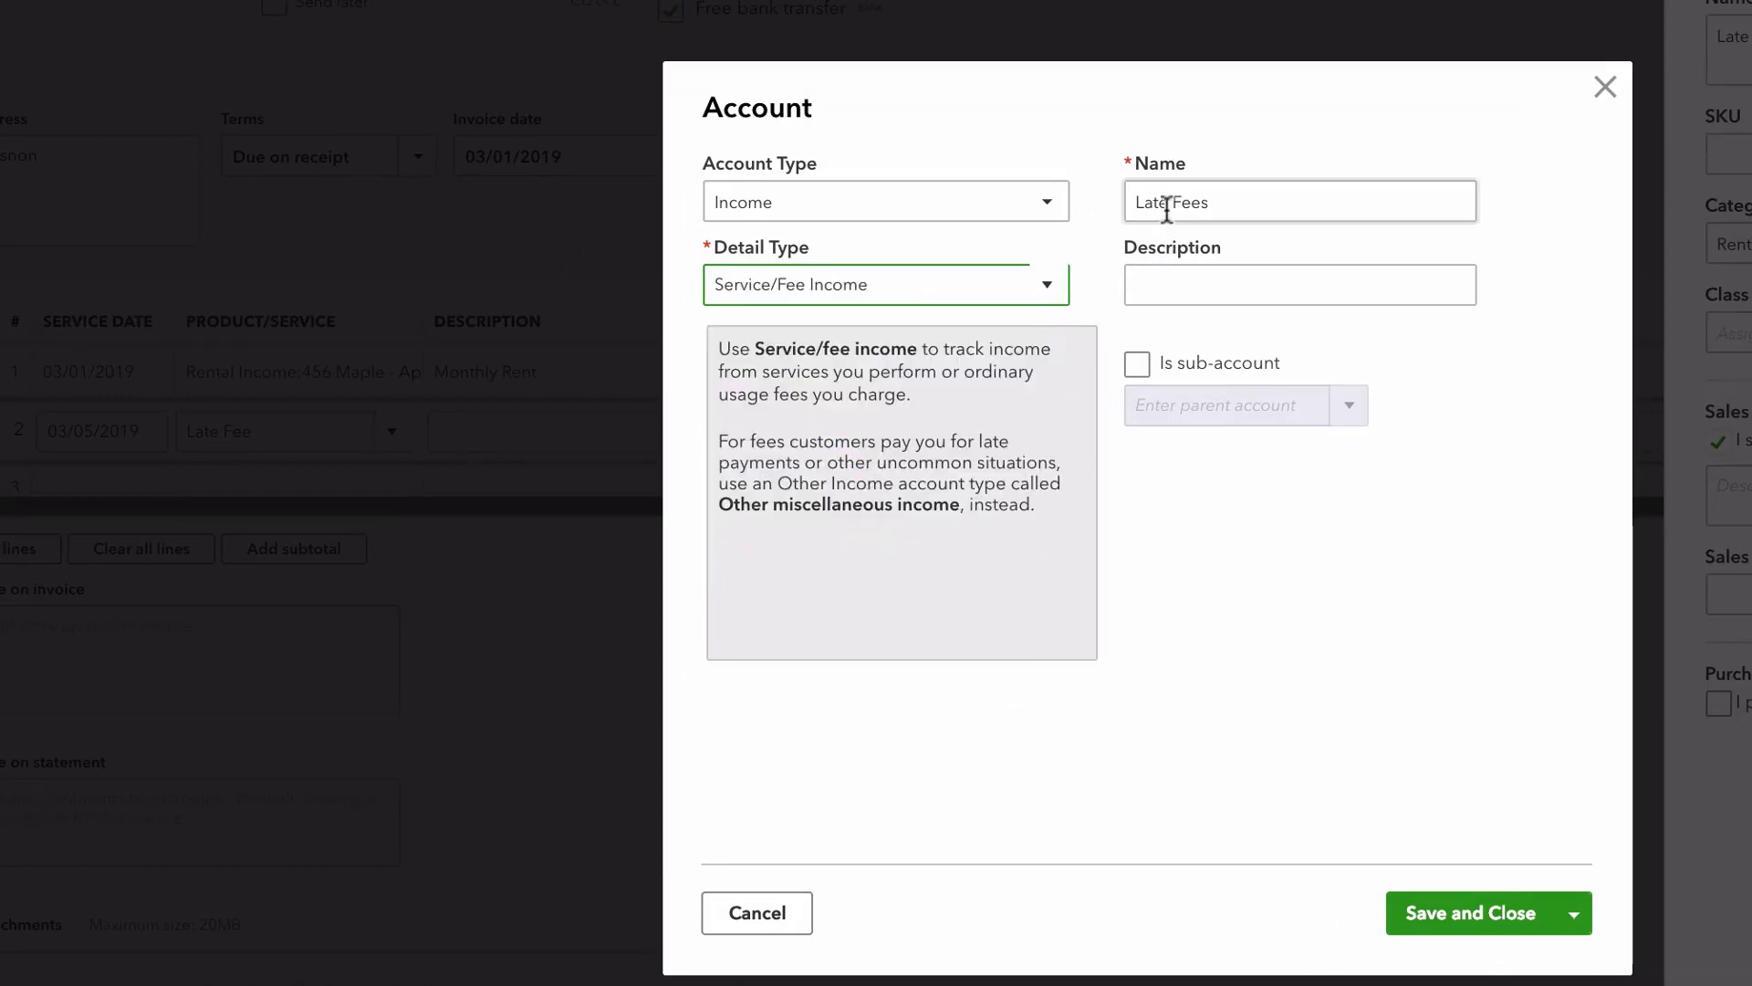
left_click(1243, 875)
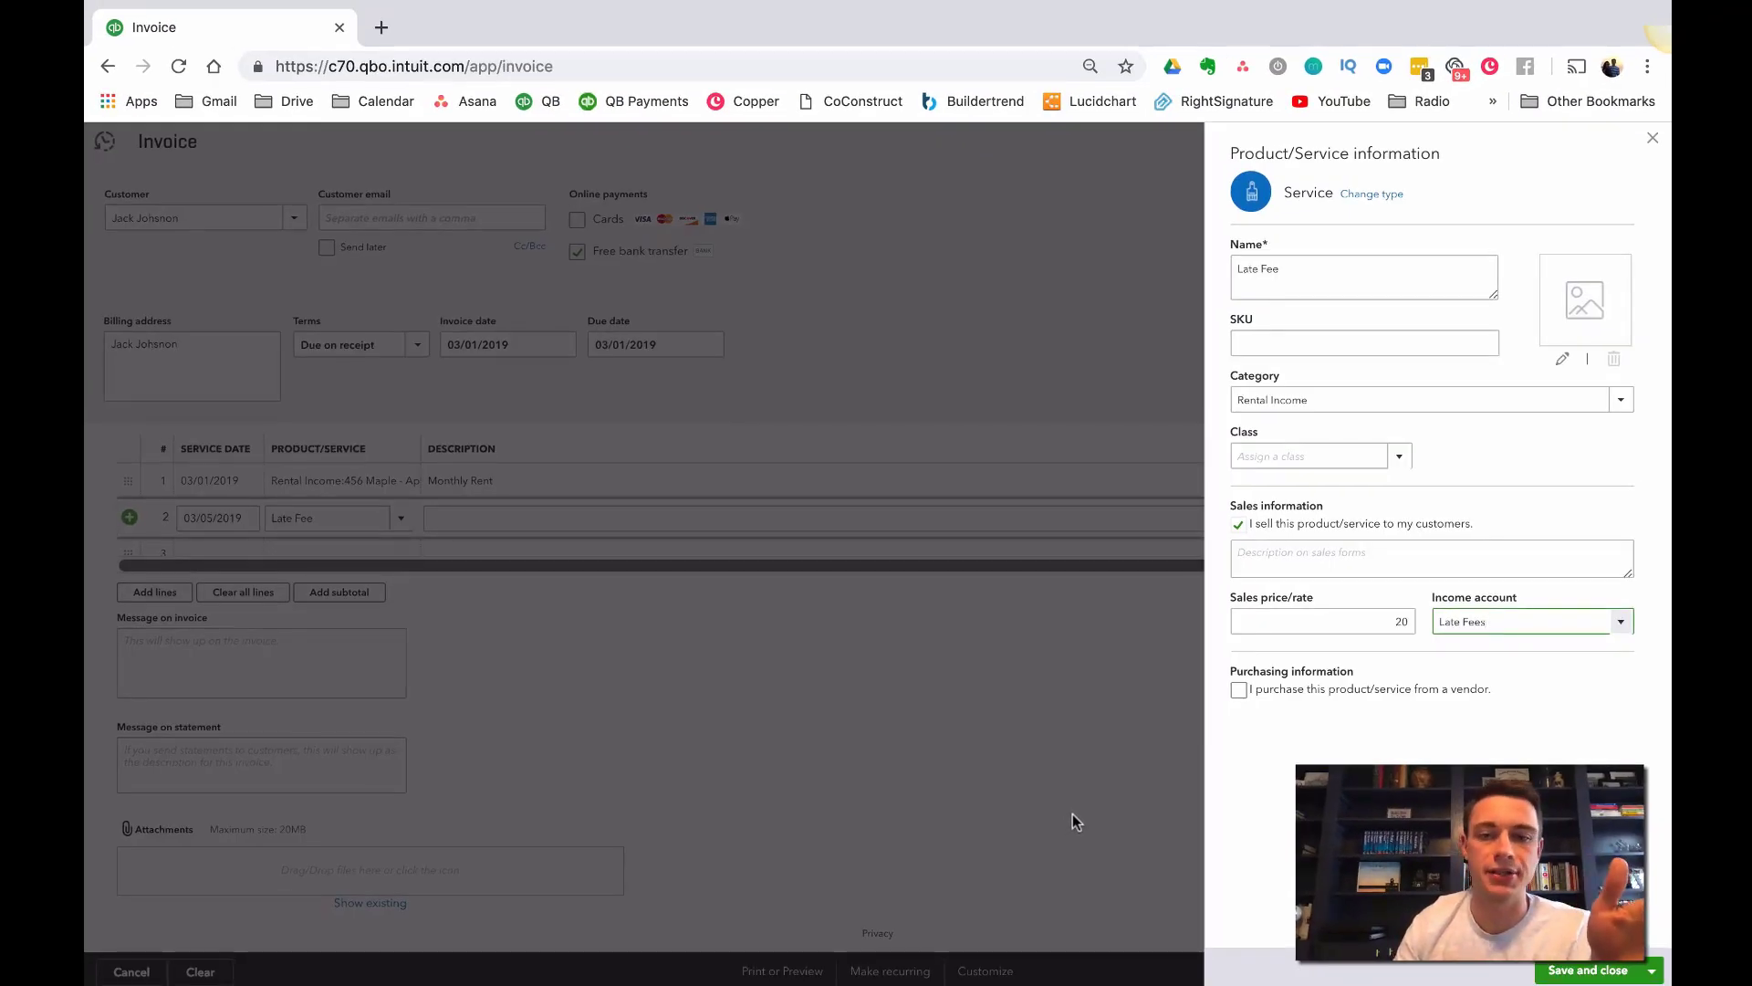
Step: Save the Late Fee item and finish its invoice line: description 'Late fee FE', class 456 Maple
left_click(1588, 970)
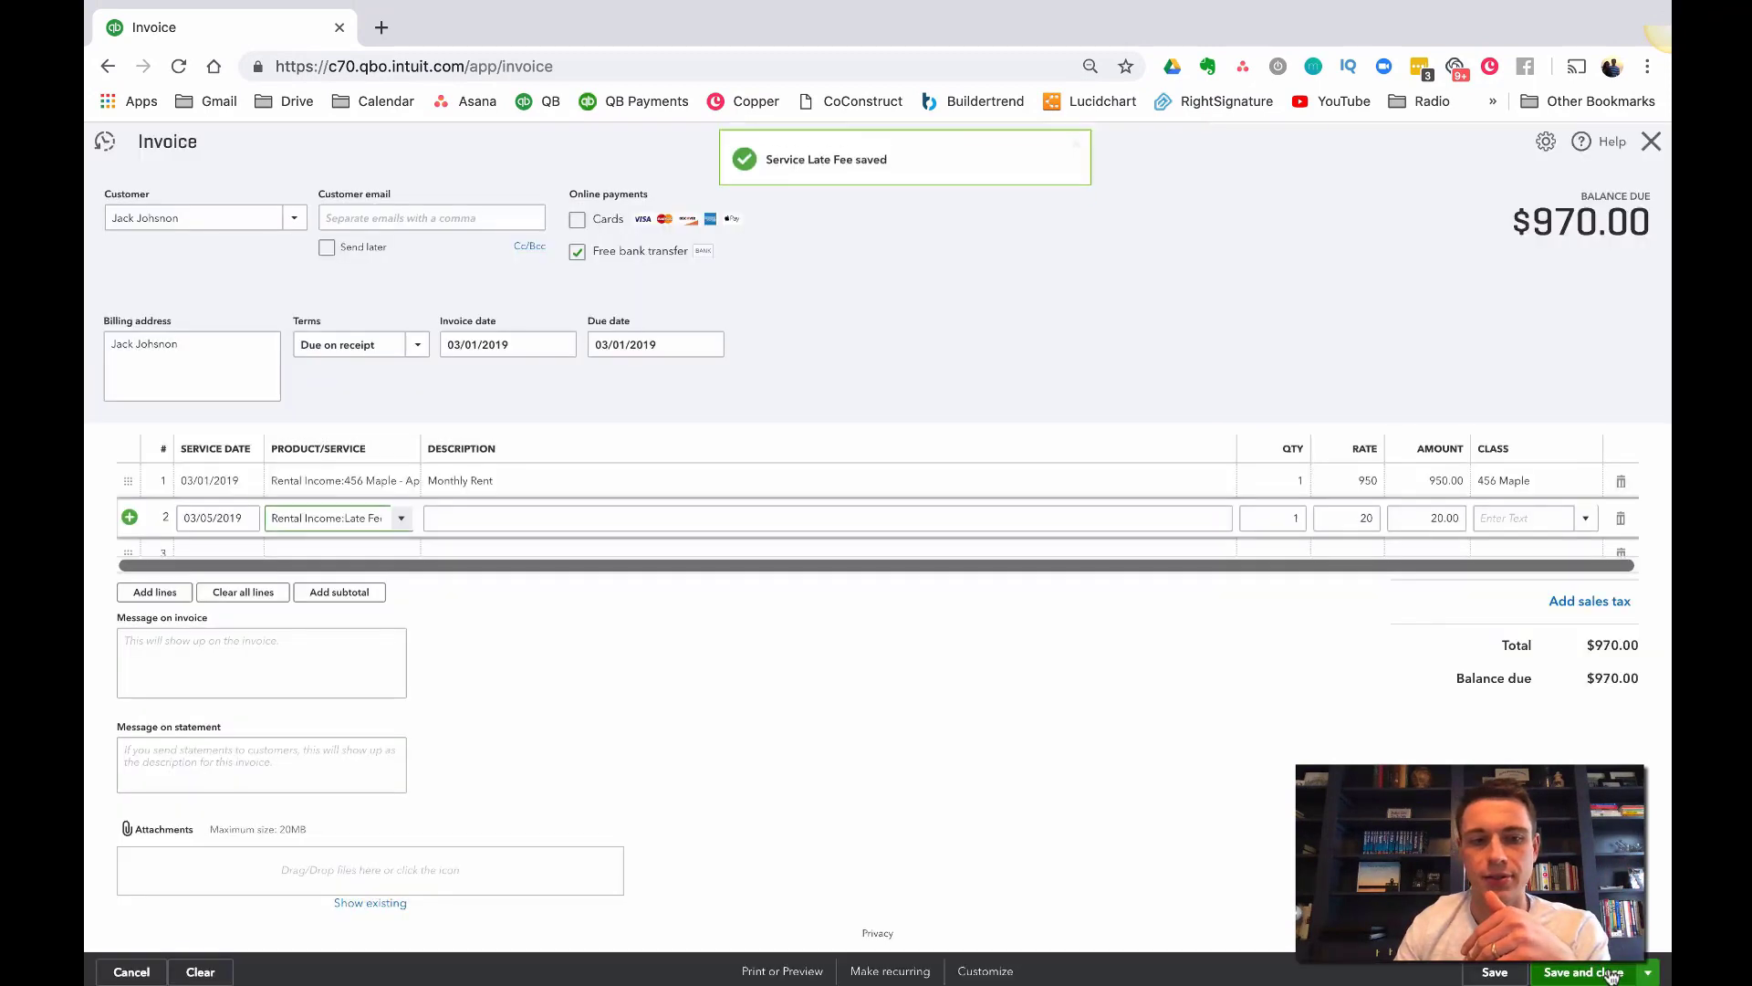
left_click(434, 518)
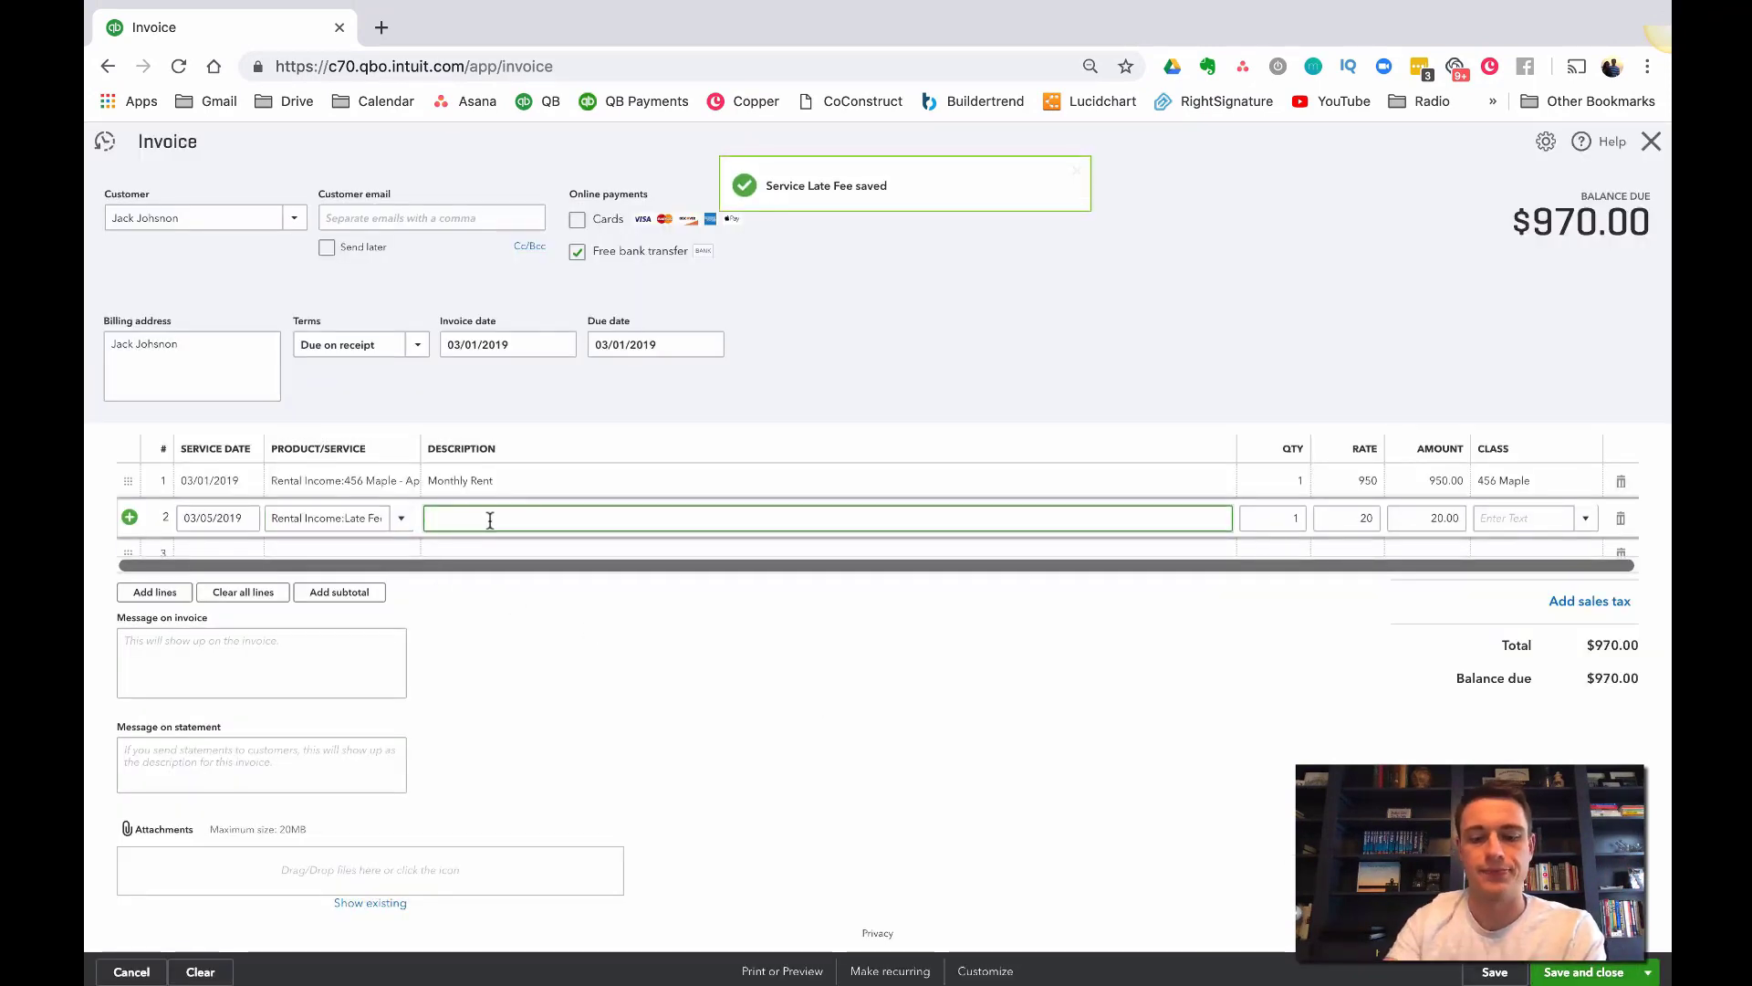
type("Late")
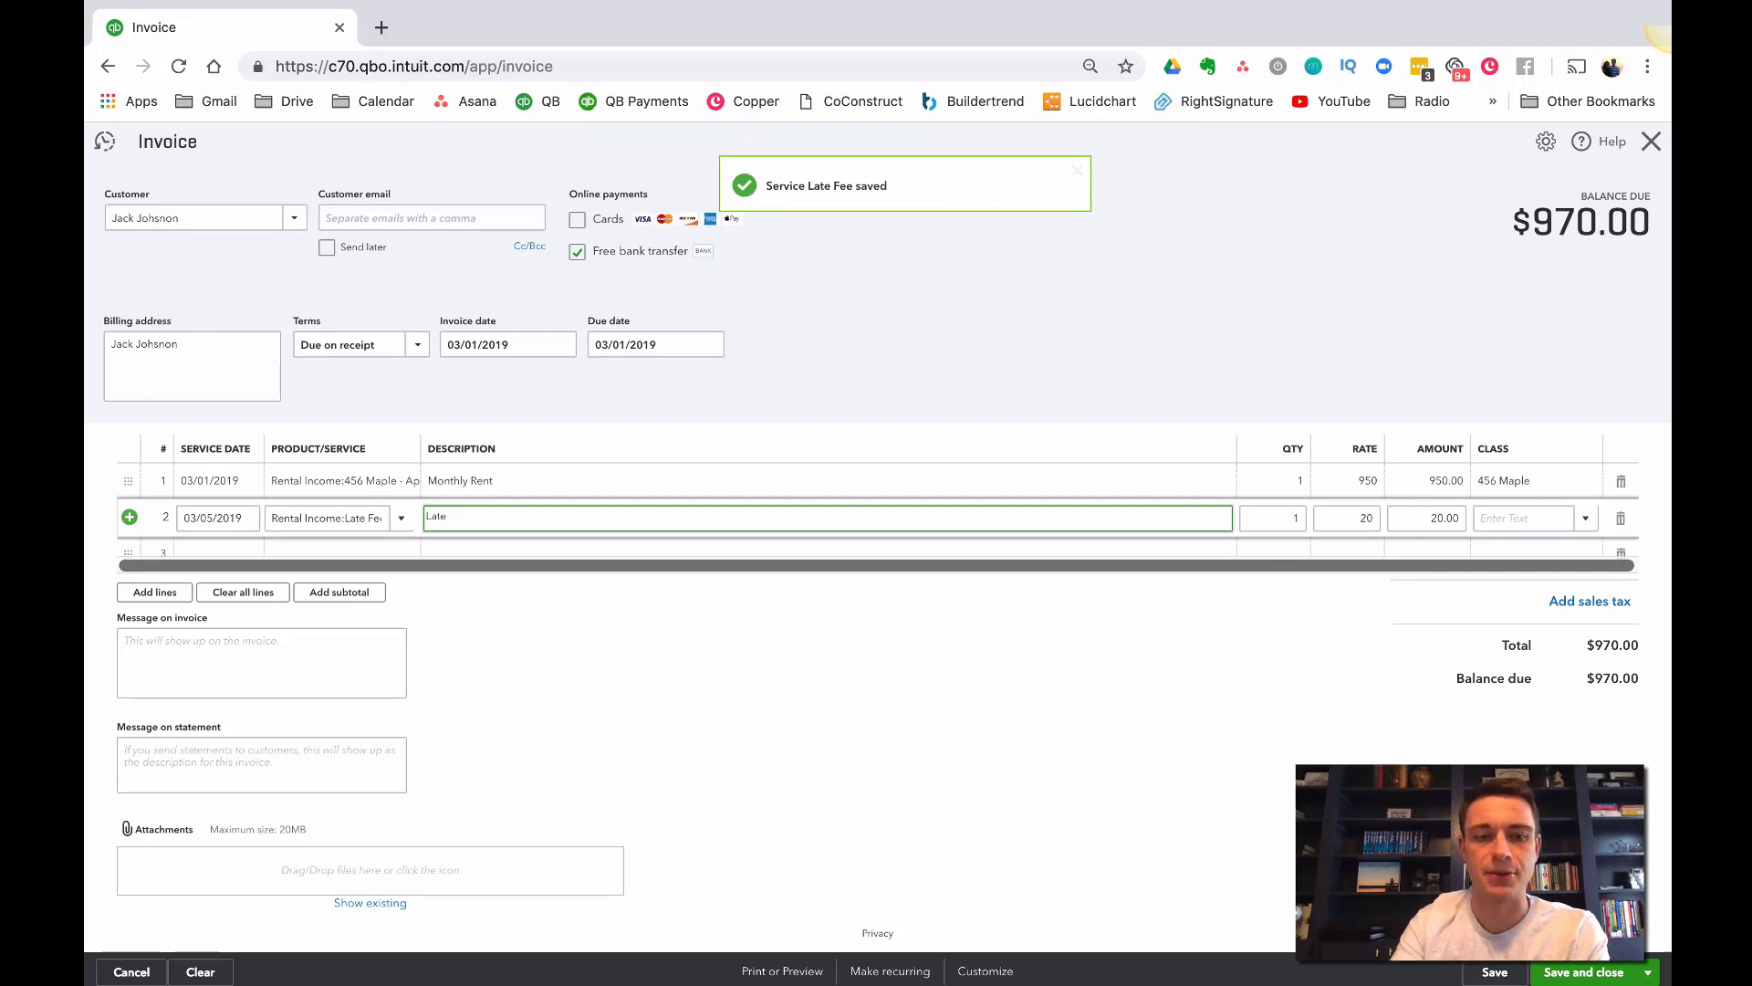
type(" fee FE")
key("Tab")
key("Tab")
key("Tab")
key("Tab")
type("456")
key("Down")
key("Return")
Step: Add a third line dated 03/06/2019: Late Fee, 'Daily L', quantity 2, rate 5, class 456 Maple
key("Tab")
type("3/0")
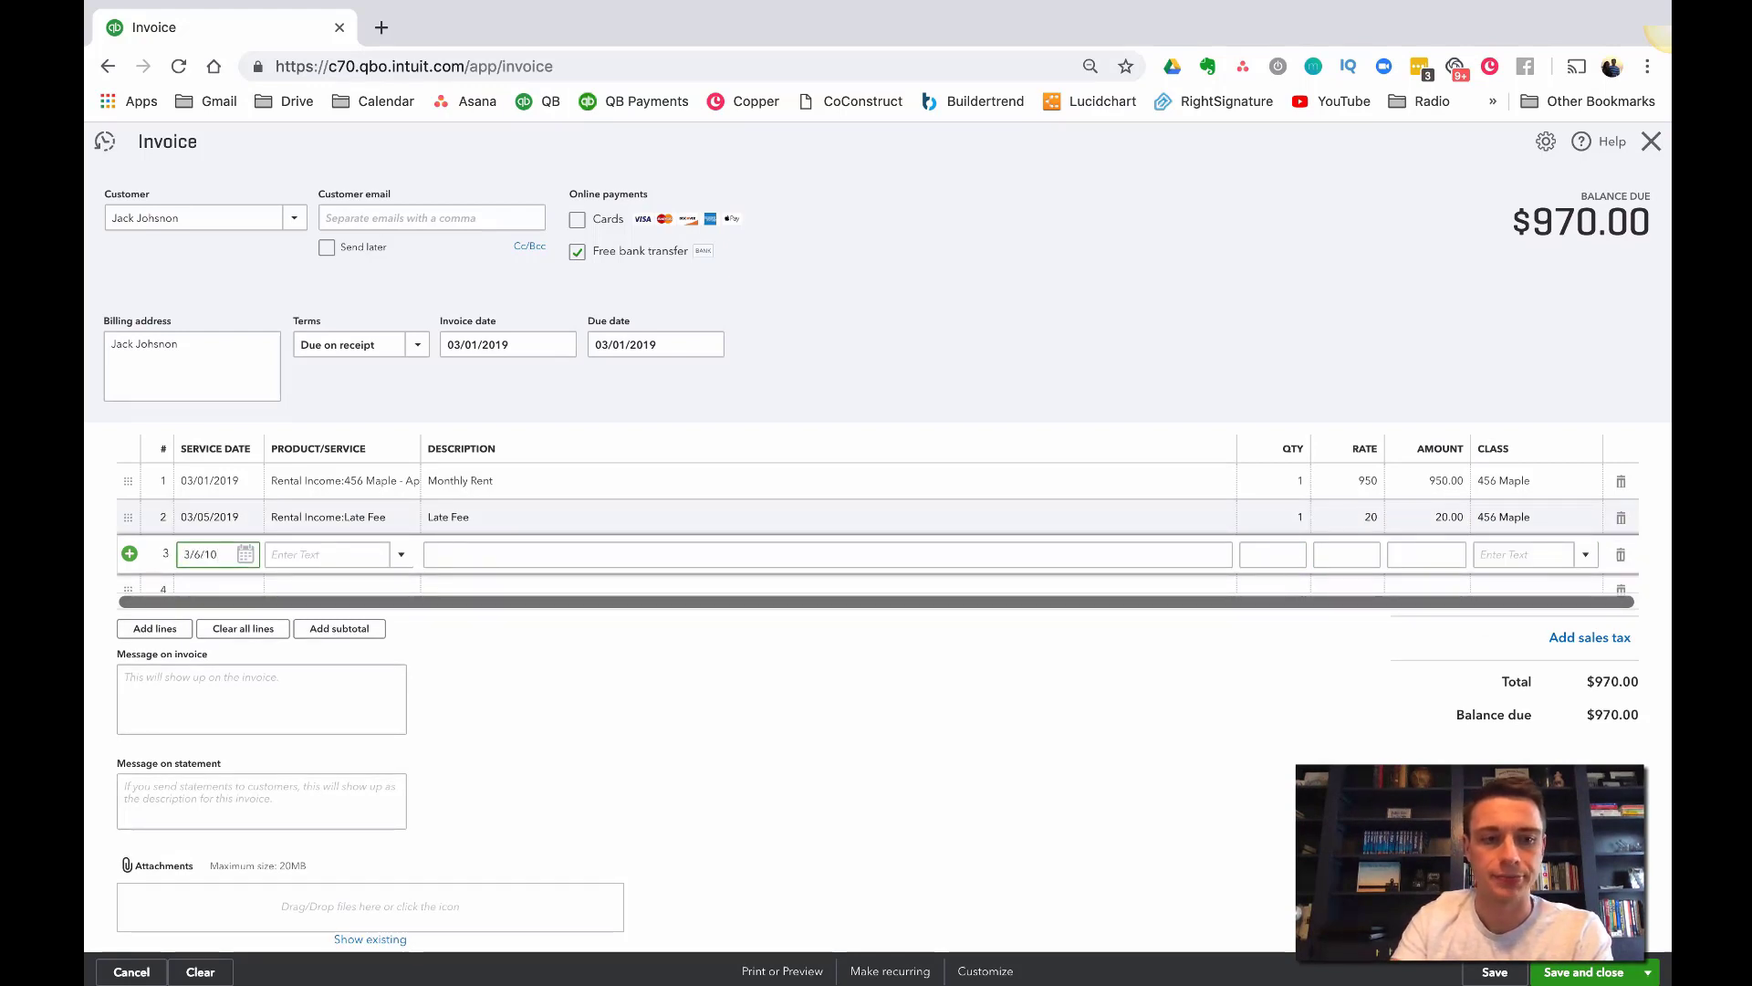
type("6/2019")
key("Tab")
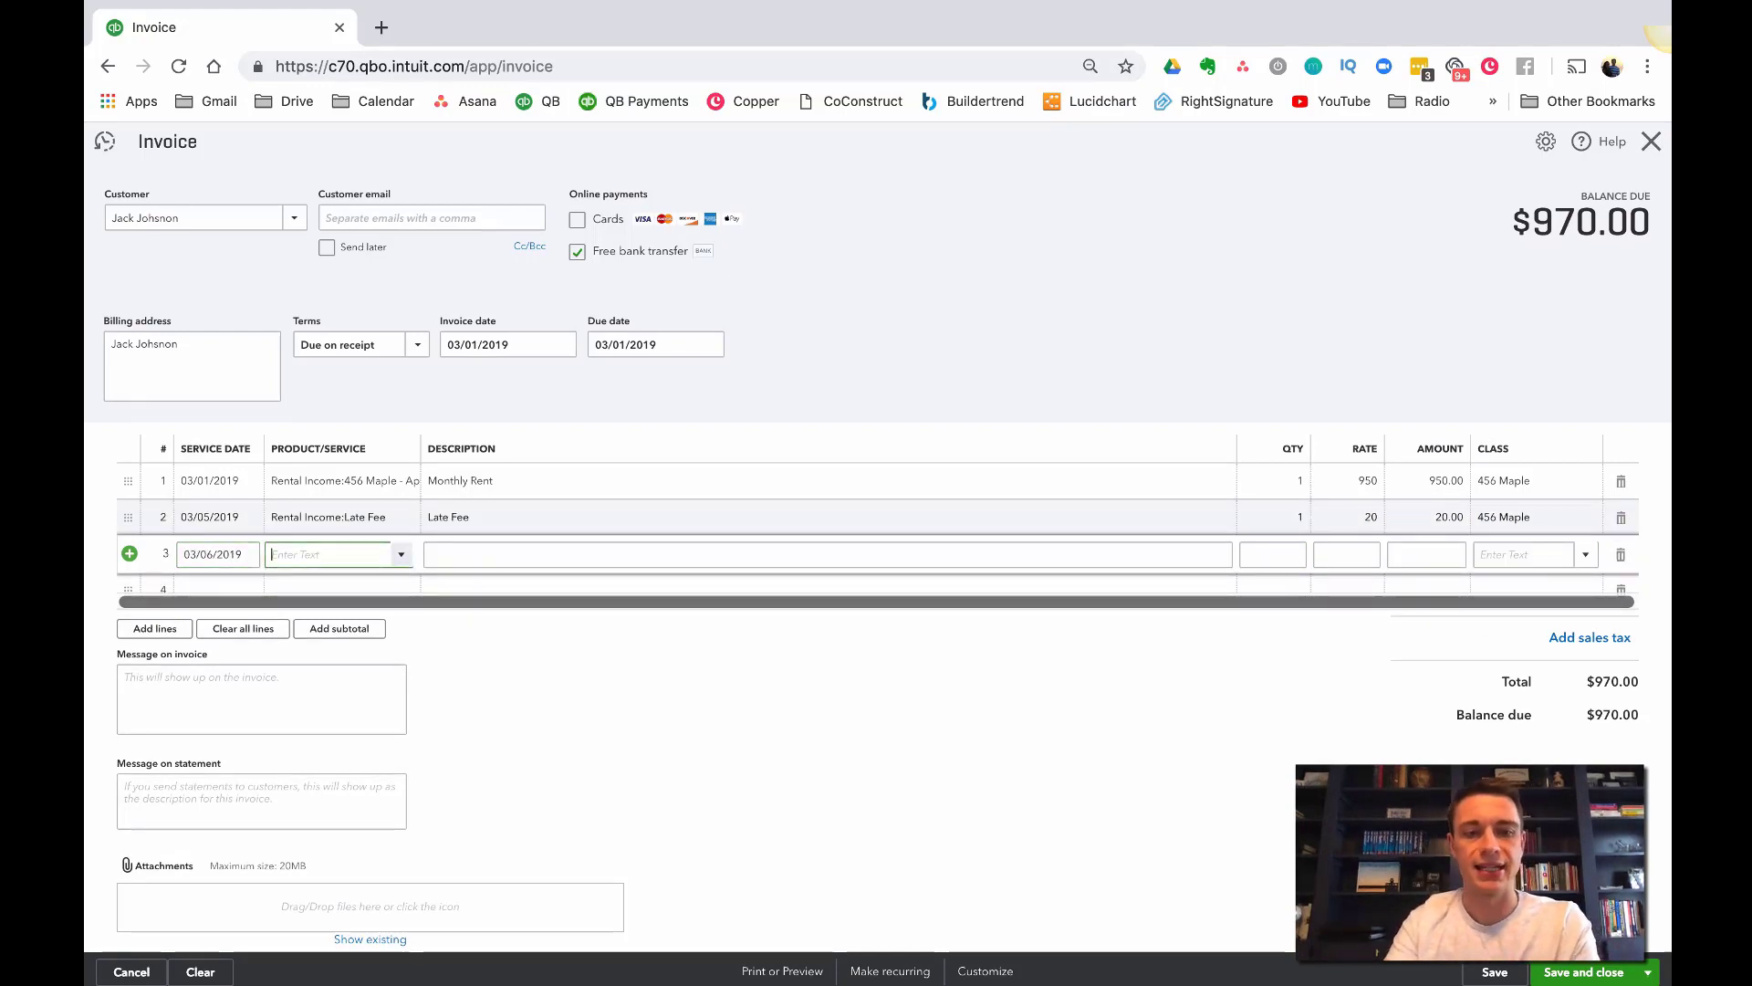
type("late")
key("Tab")
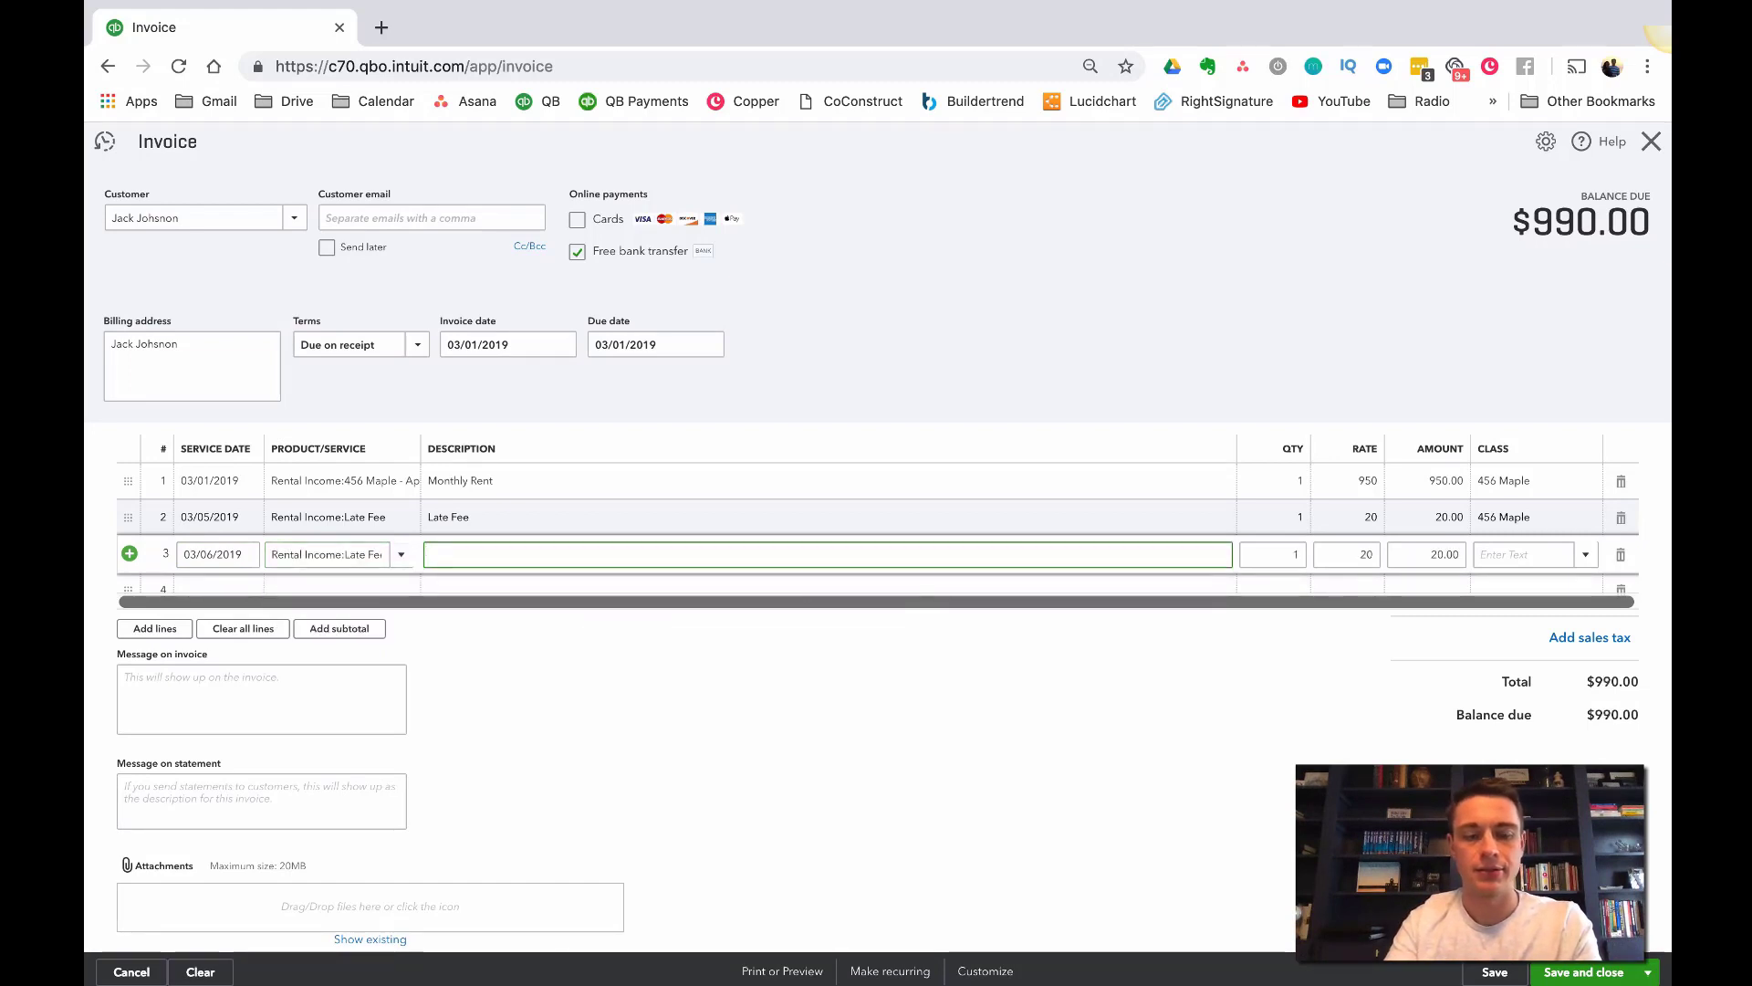
type("Daily Late")
key("Tab")
type("2")
key("Tab")
type("5")
key("Tab")
type("456")
key("Tab")
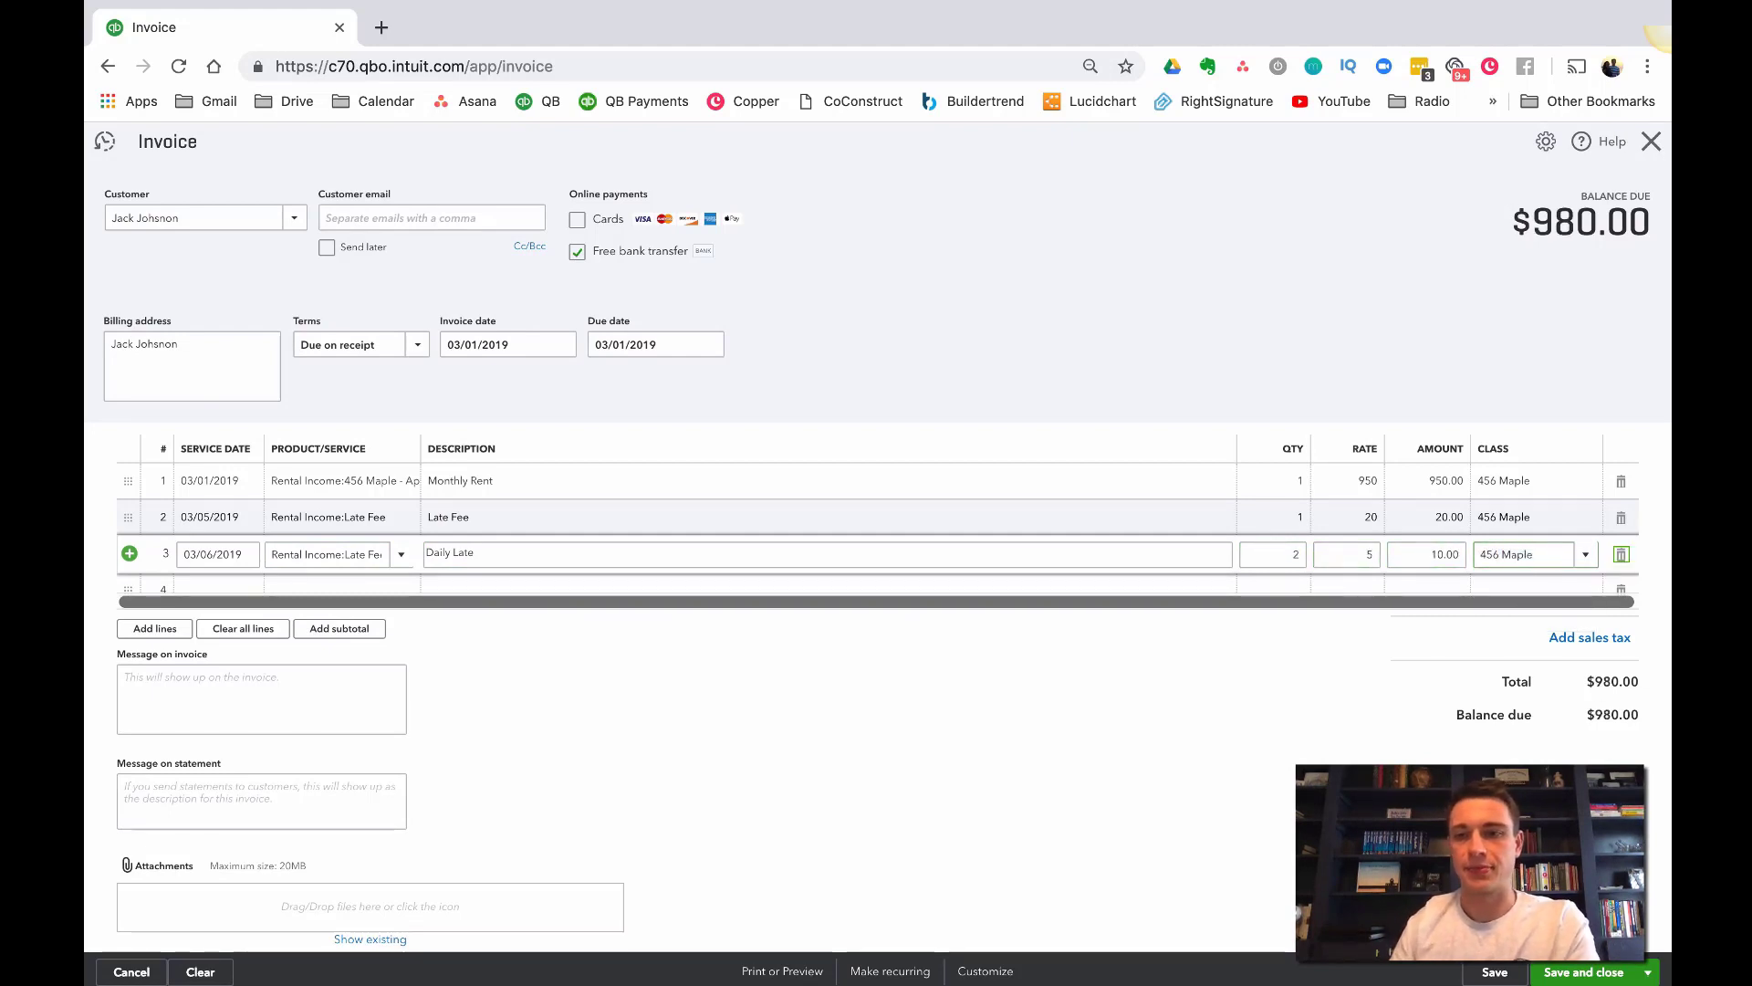
Step: Discard the unsaved invoice and open the Balance Sheet - This Year report down to Liabilities
left_click(1651, 155)
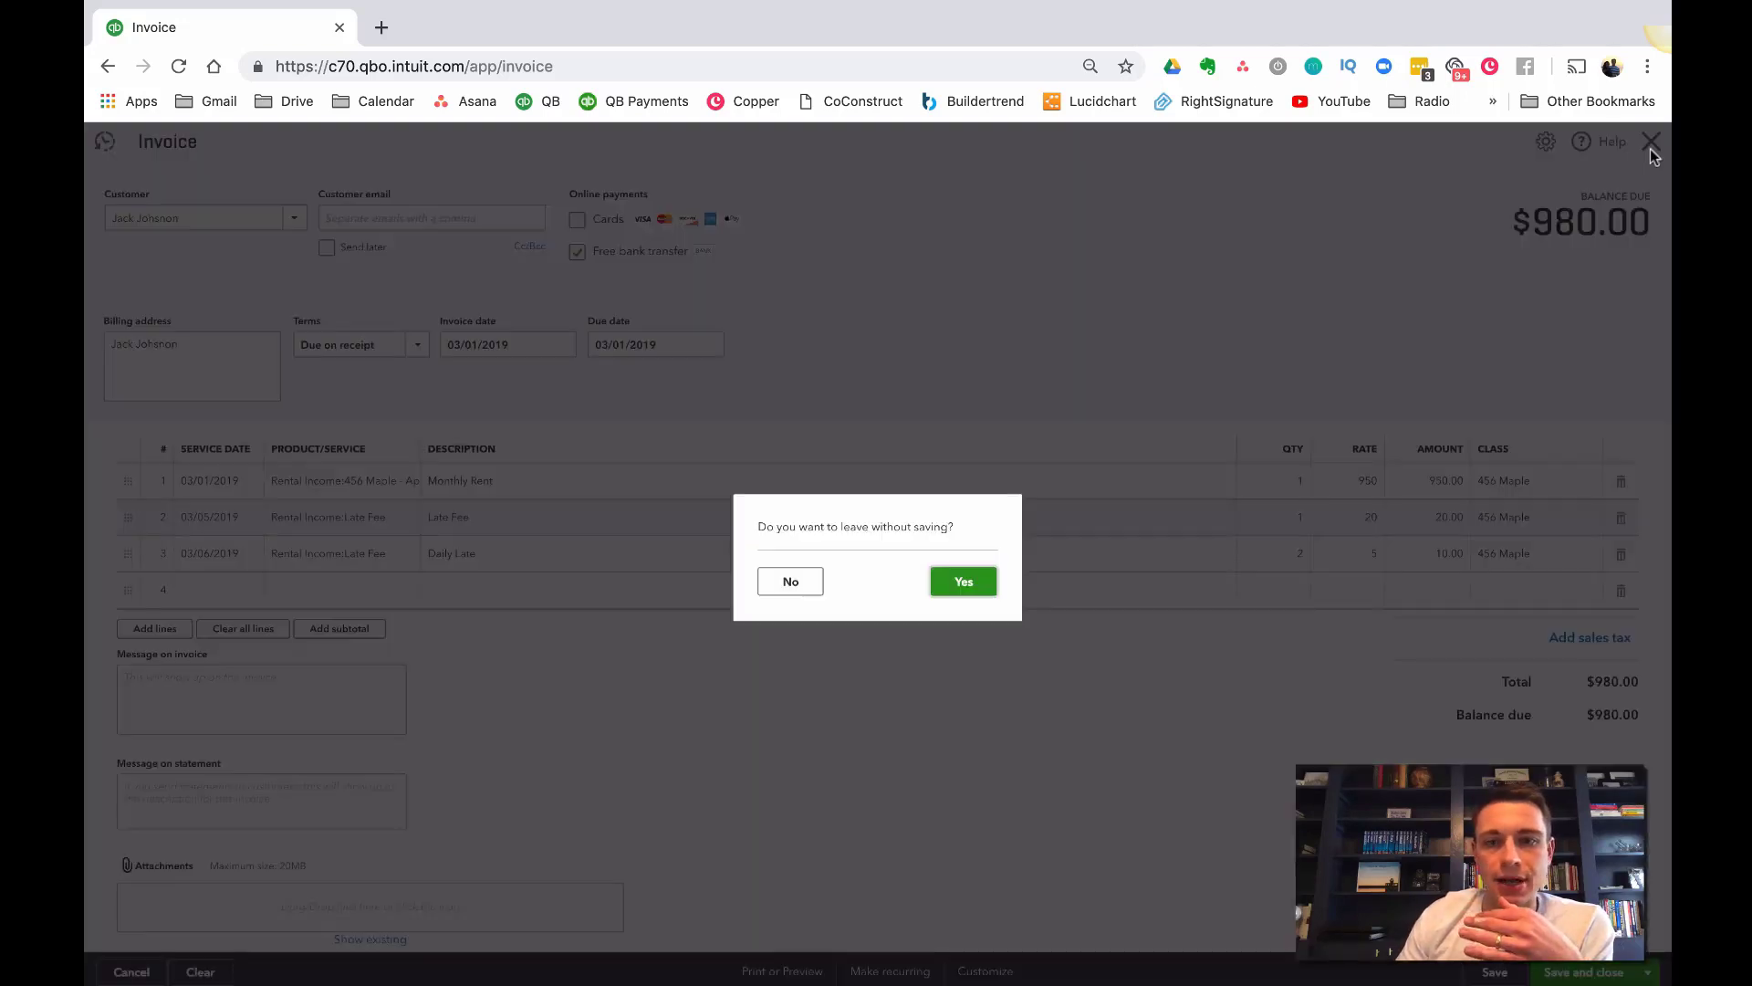
left_click(970, 587)
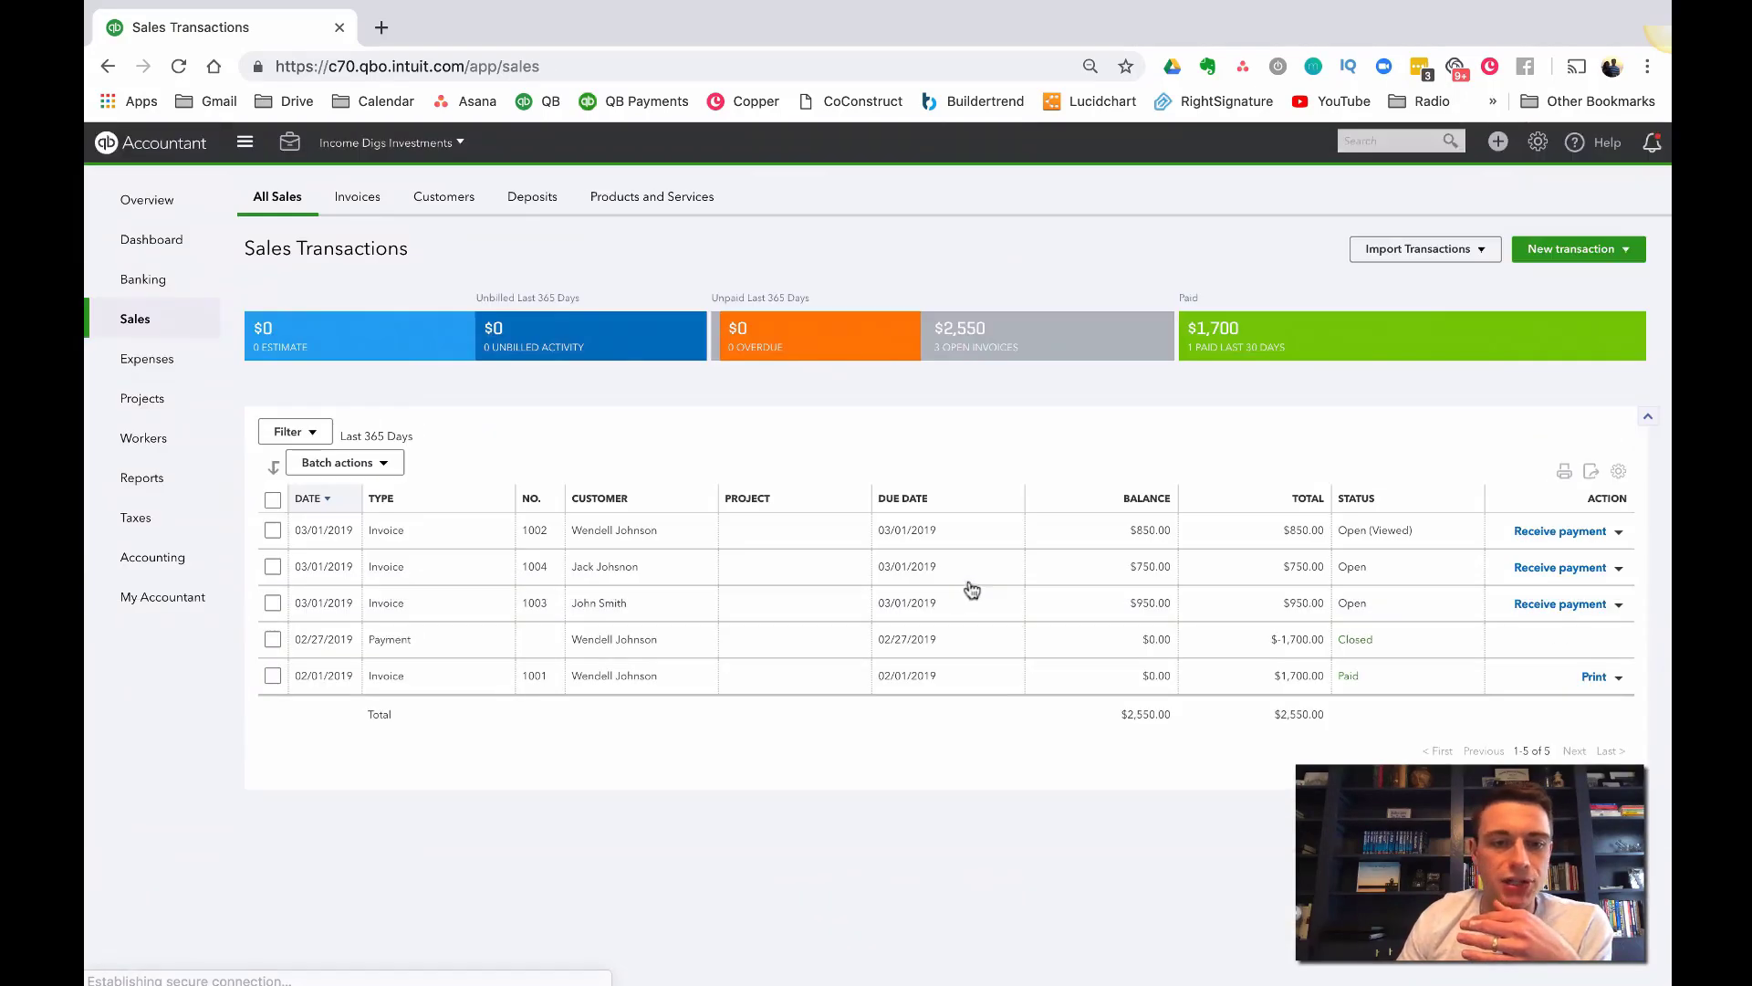
left_click(161, 493)
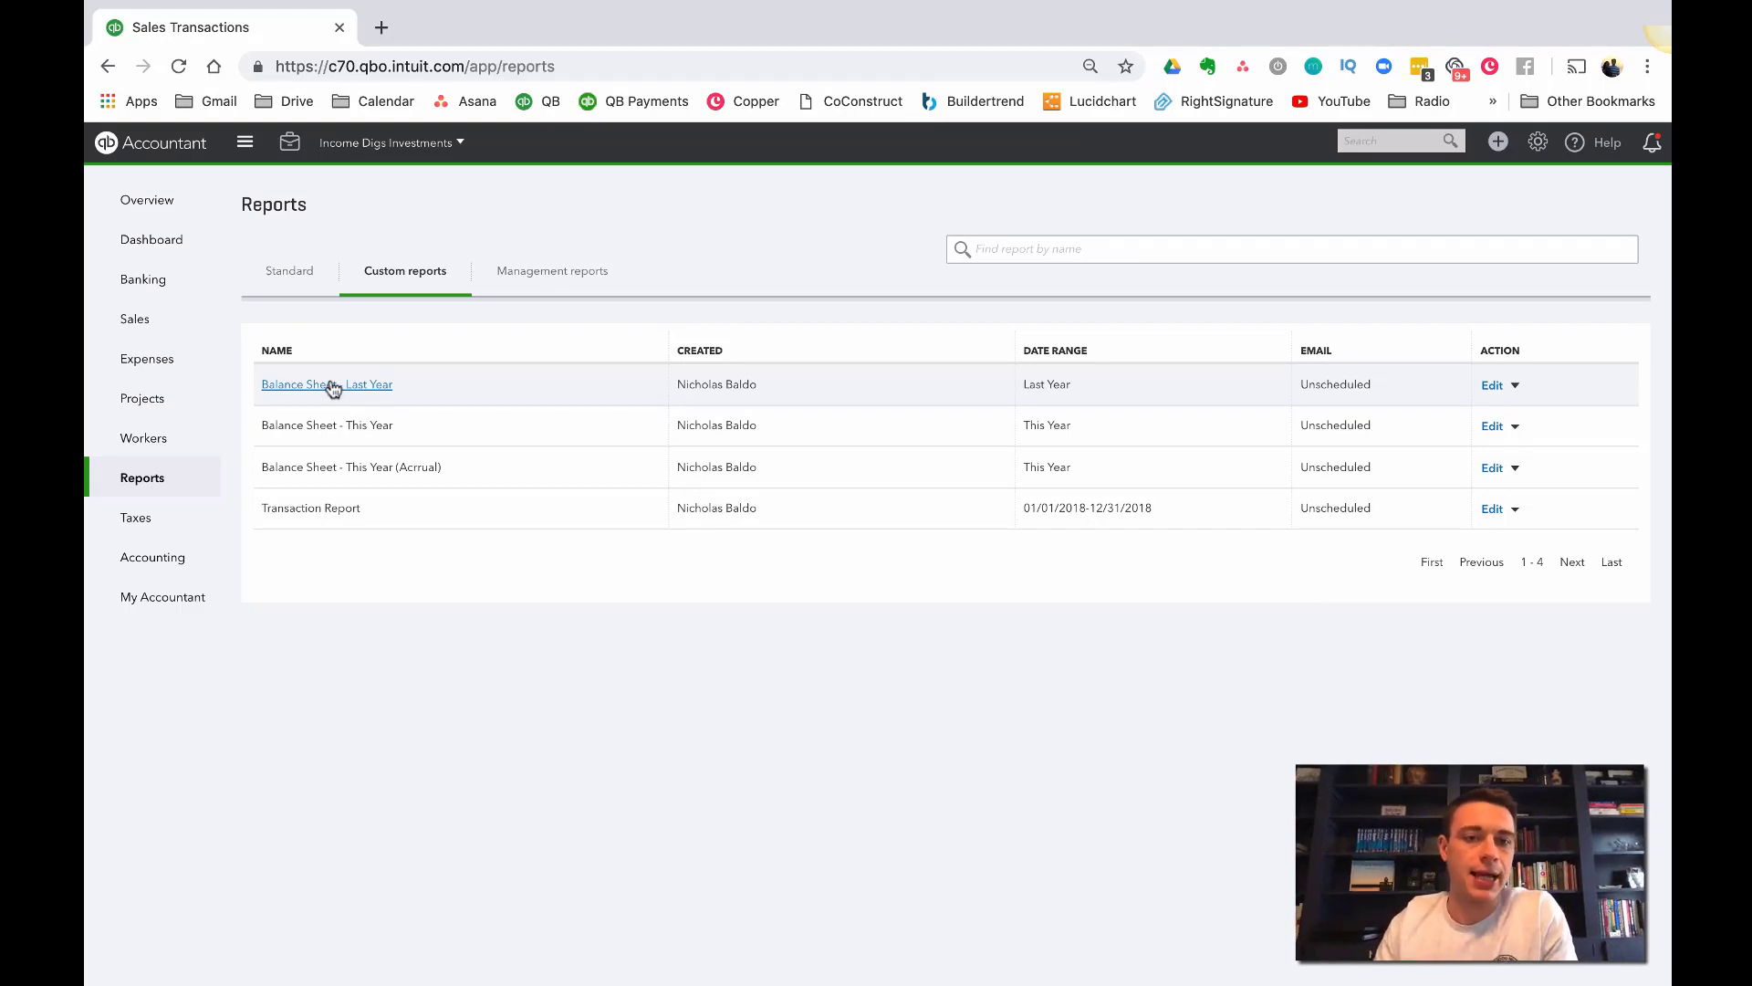
left_click(338, 424)
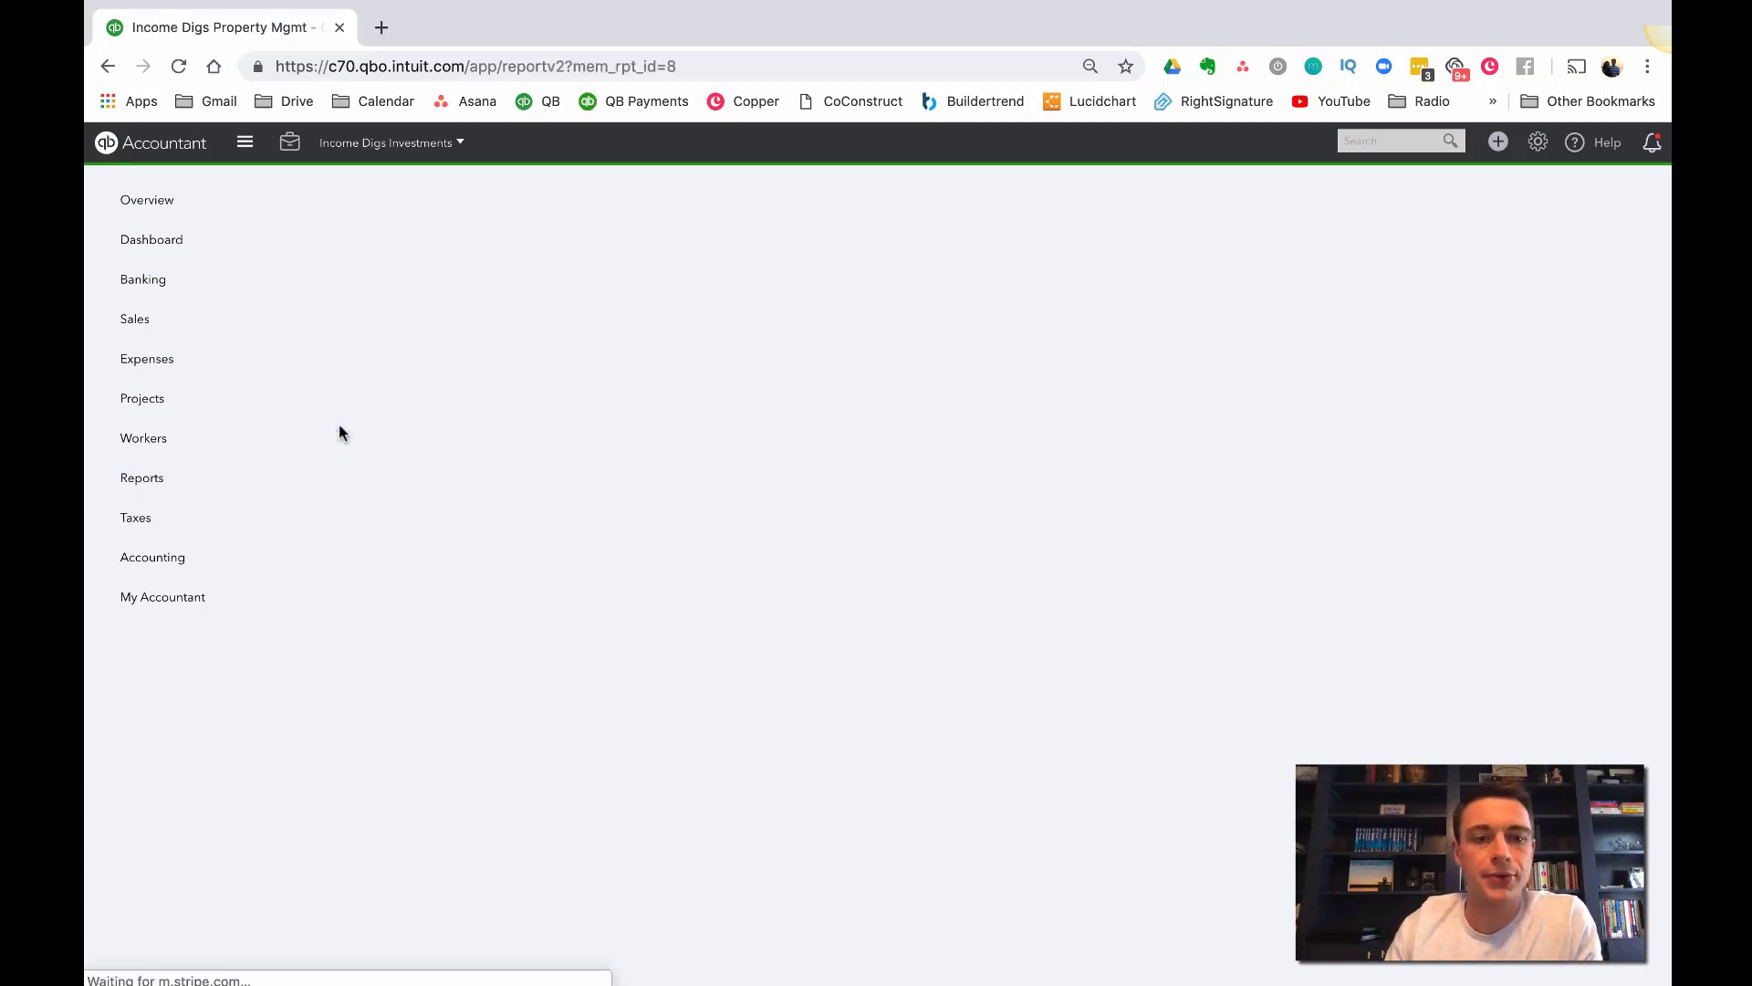
scroll(908, 720, "down", 6)
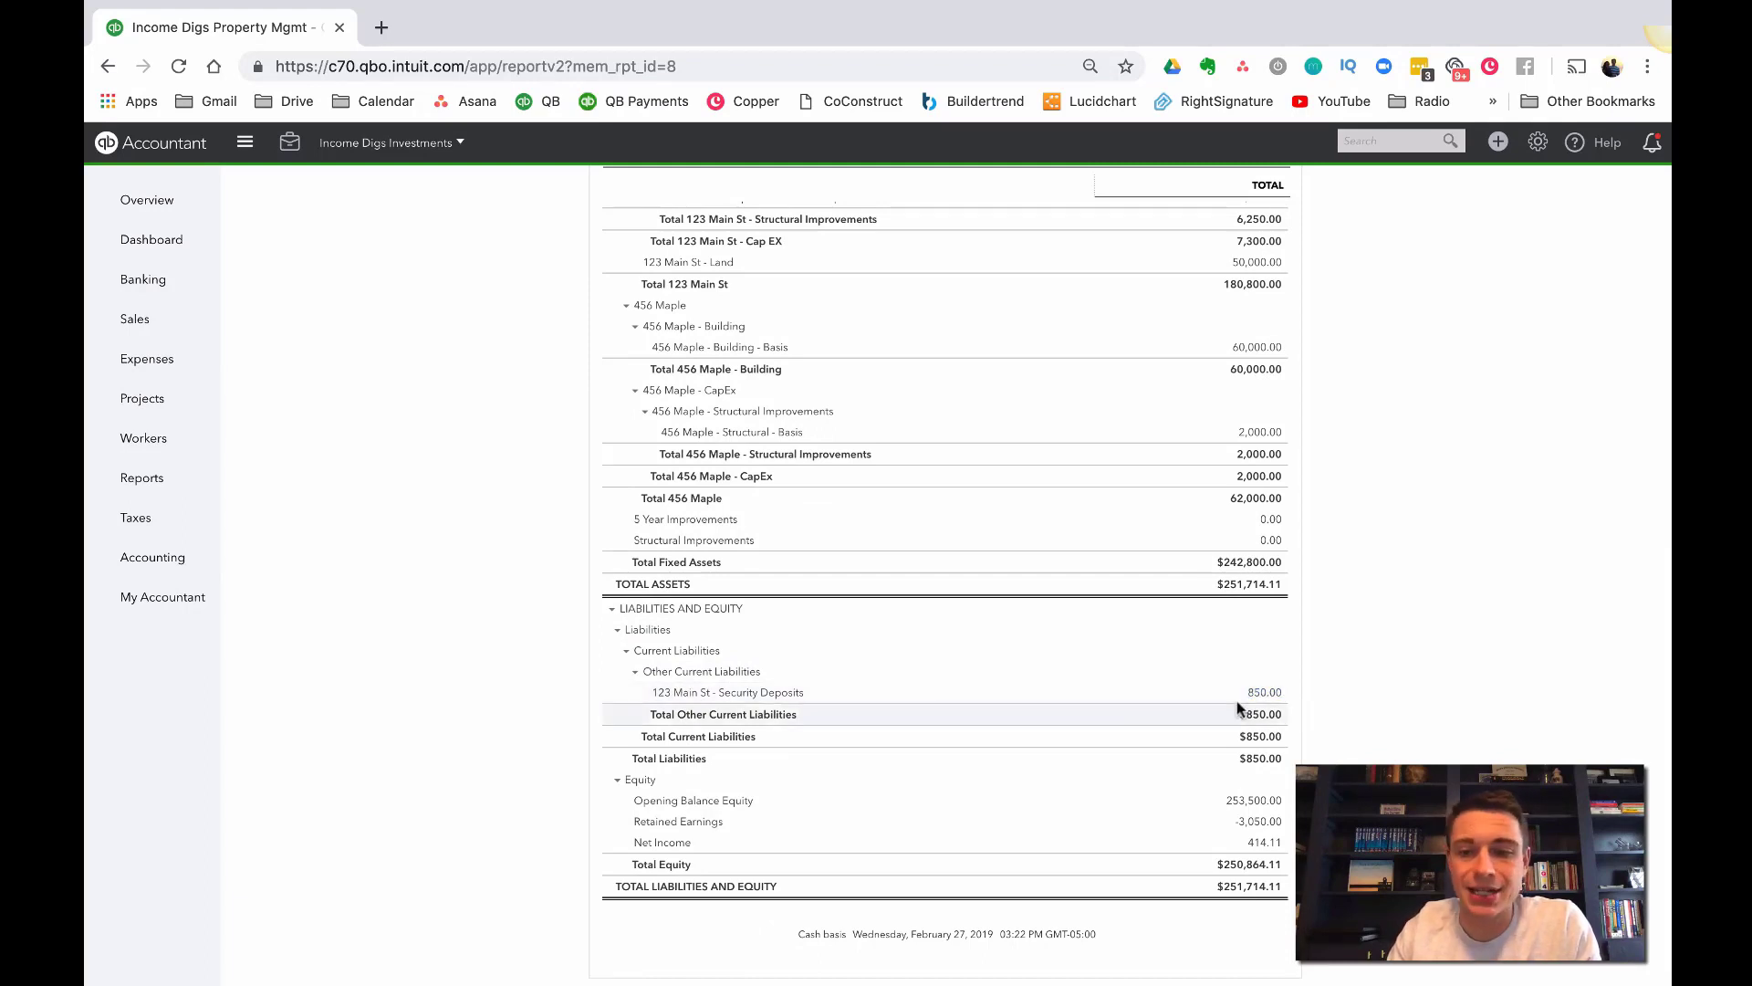
Step: Start a new check to the tenant, categorized to 123 Main St - Security Deposits
left_click(1498, 143)
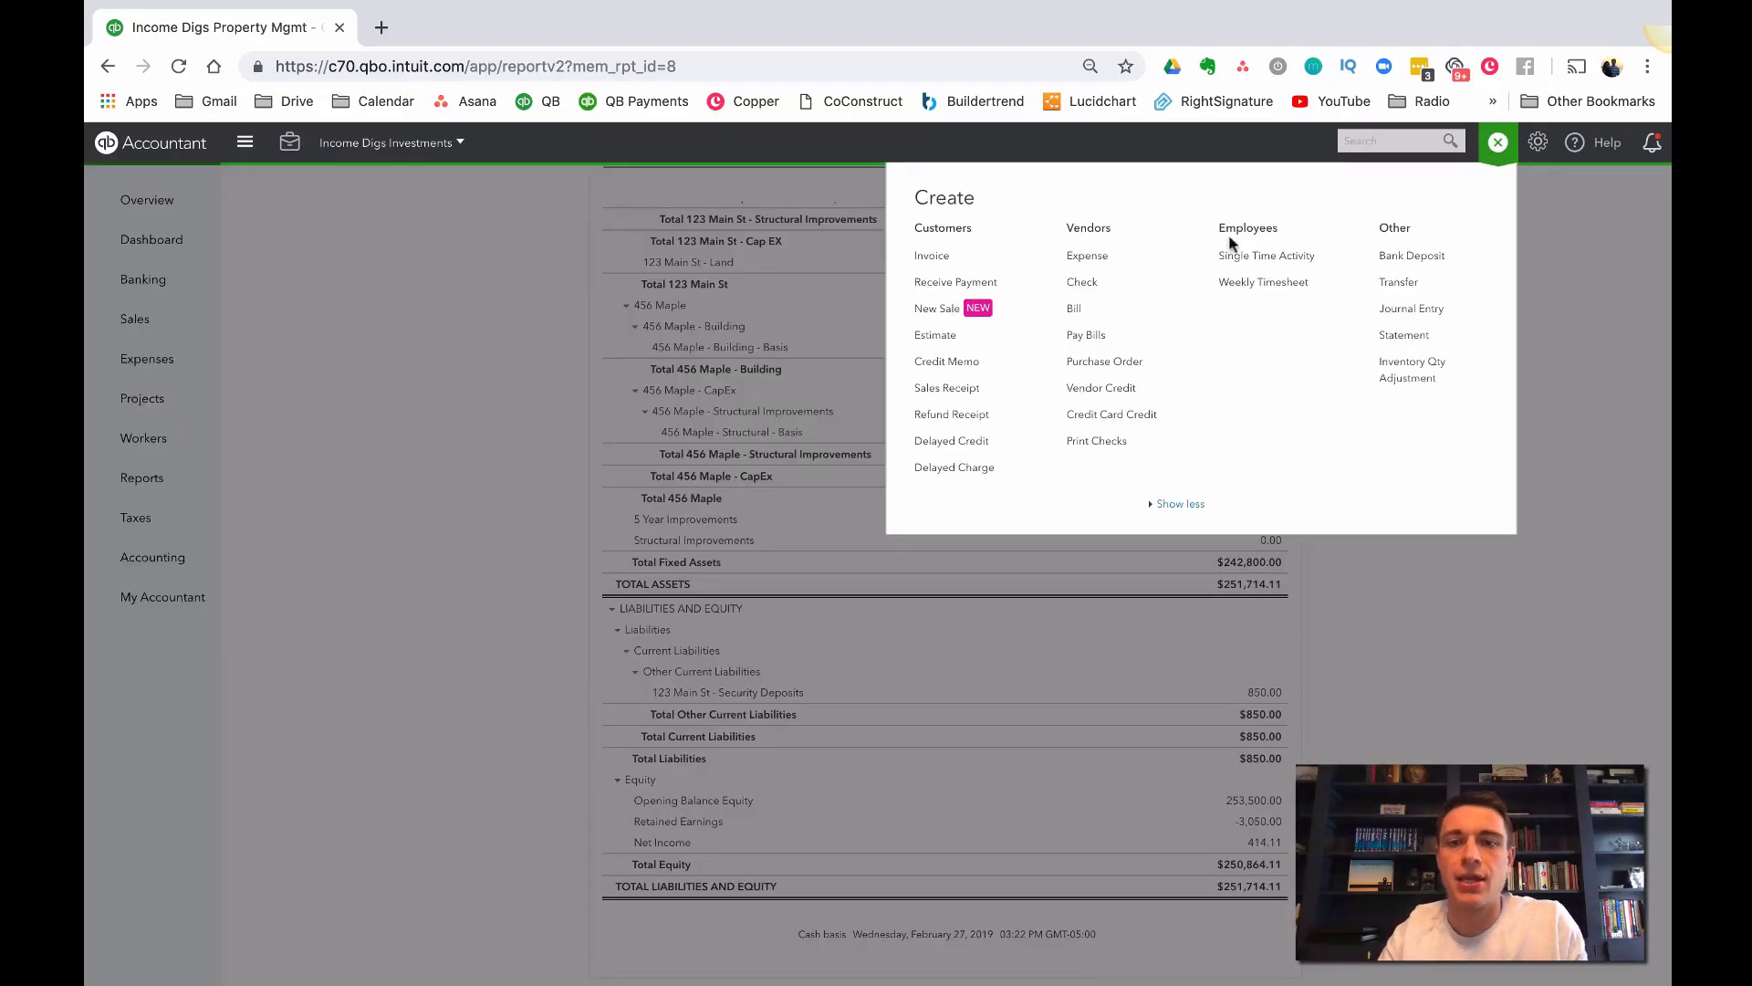
left_click(1086, 283)
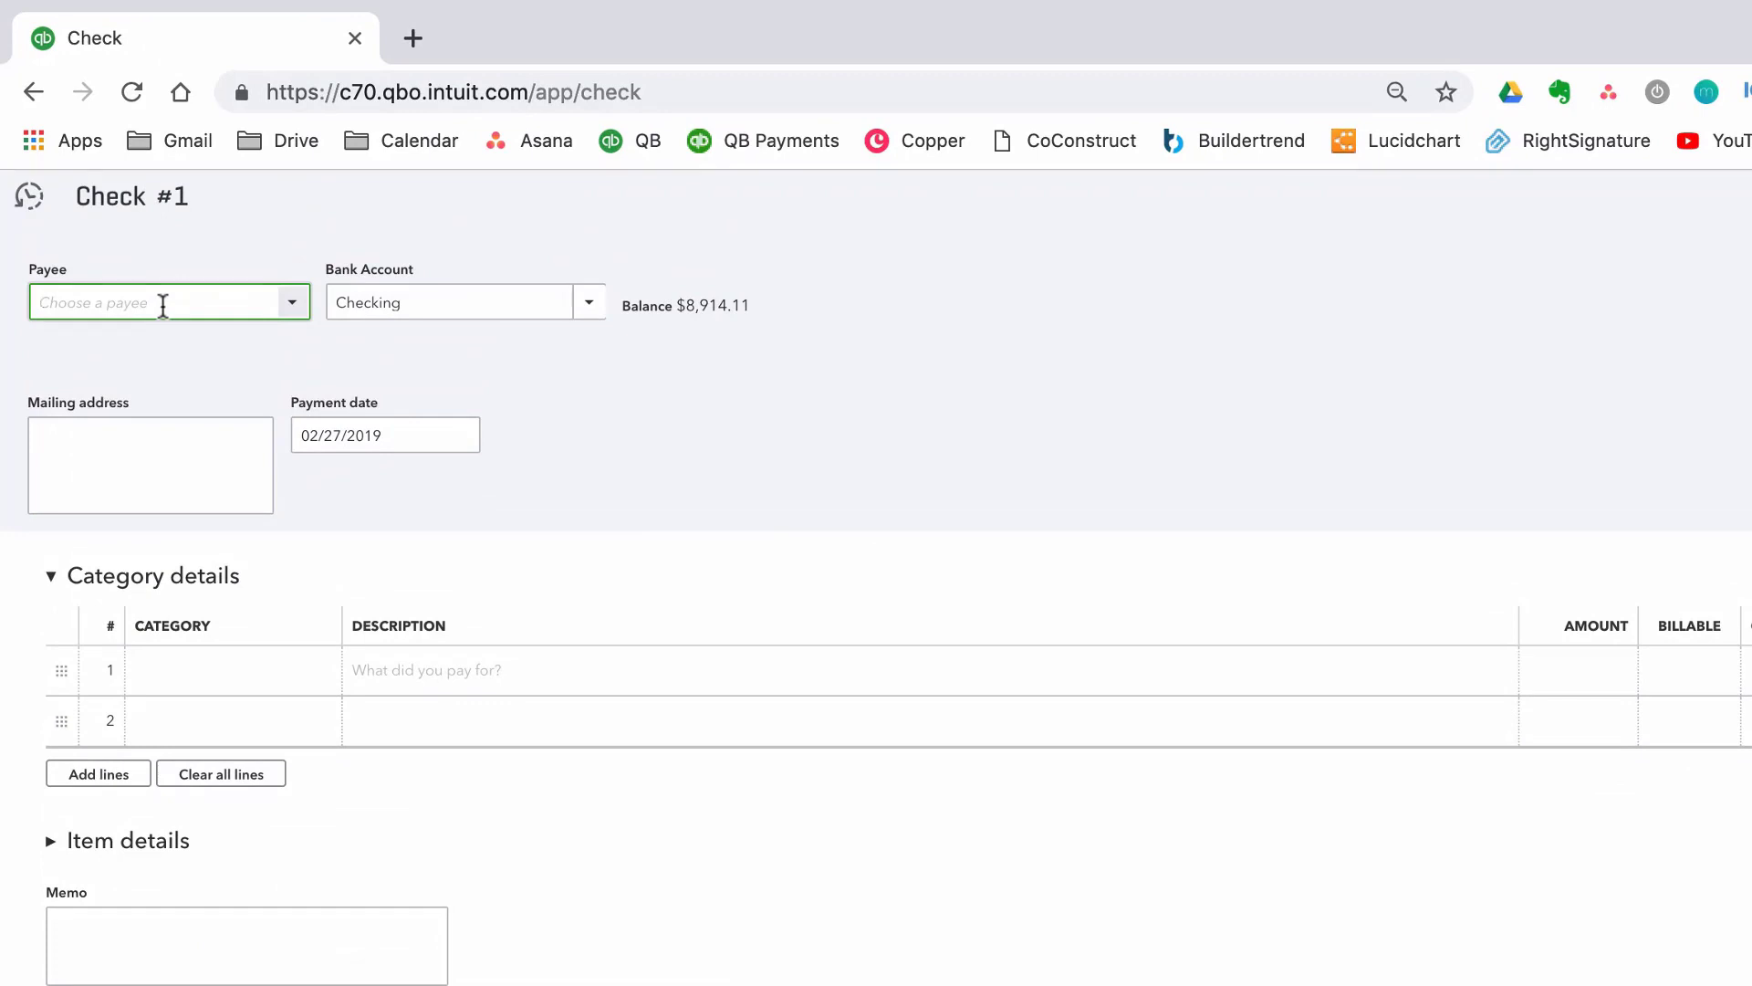
type("Wend")
key("Tab")
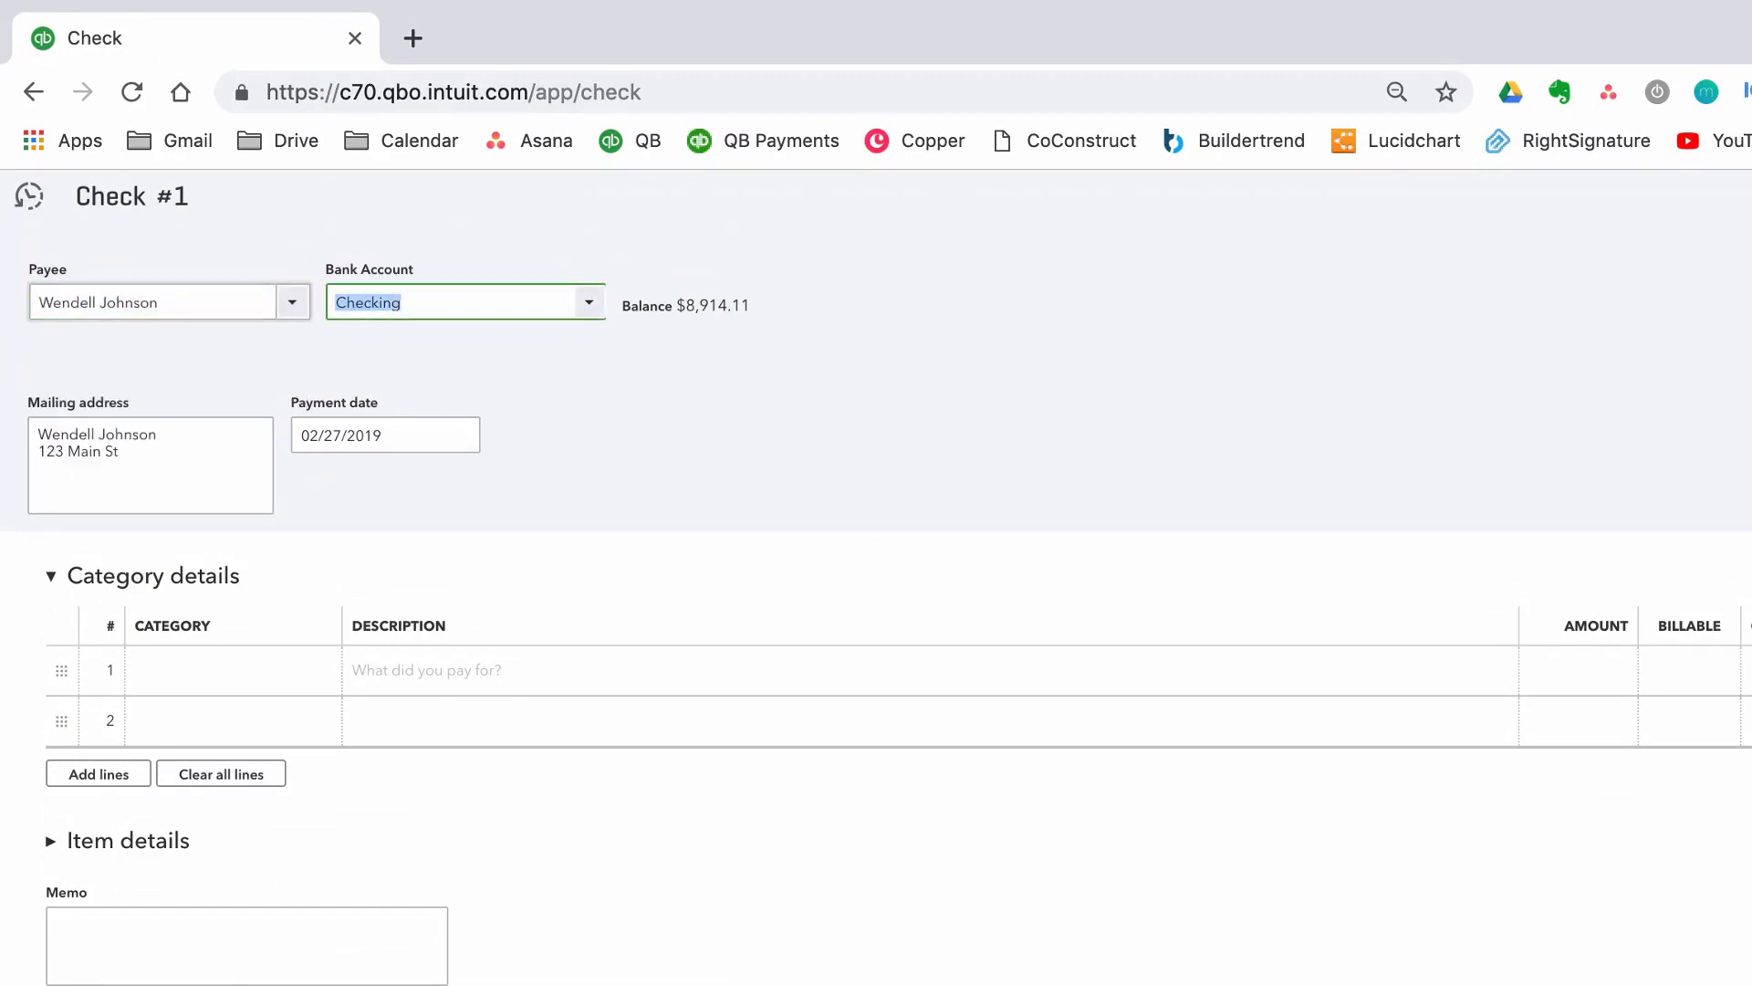
left_click(242, 664)
type("123")
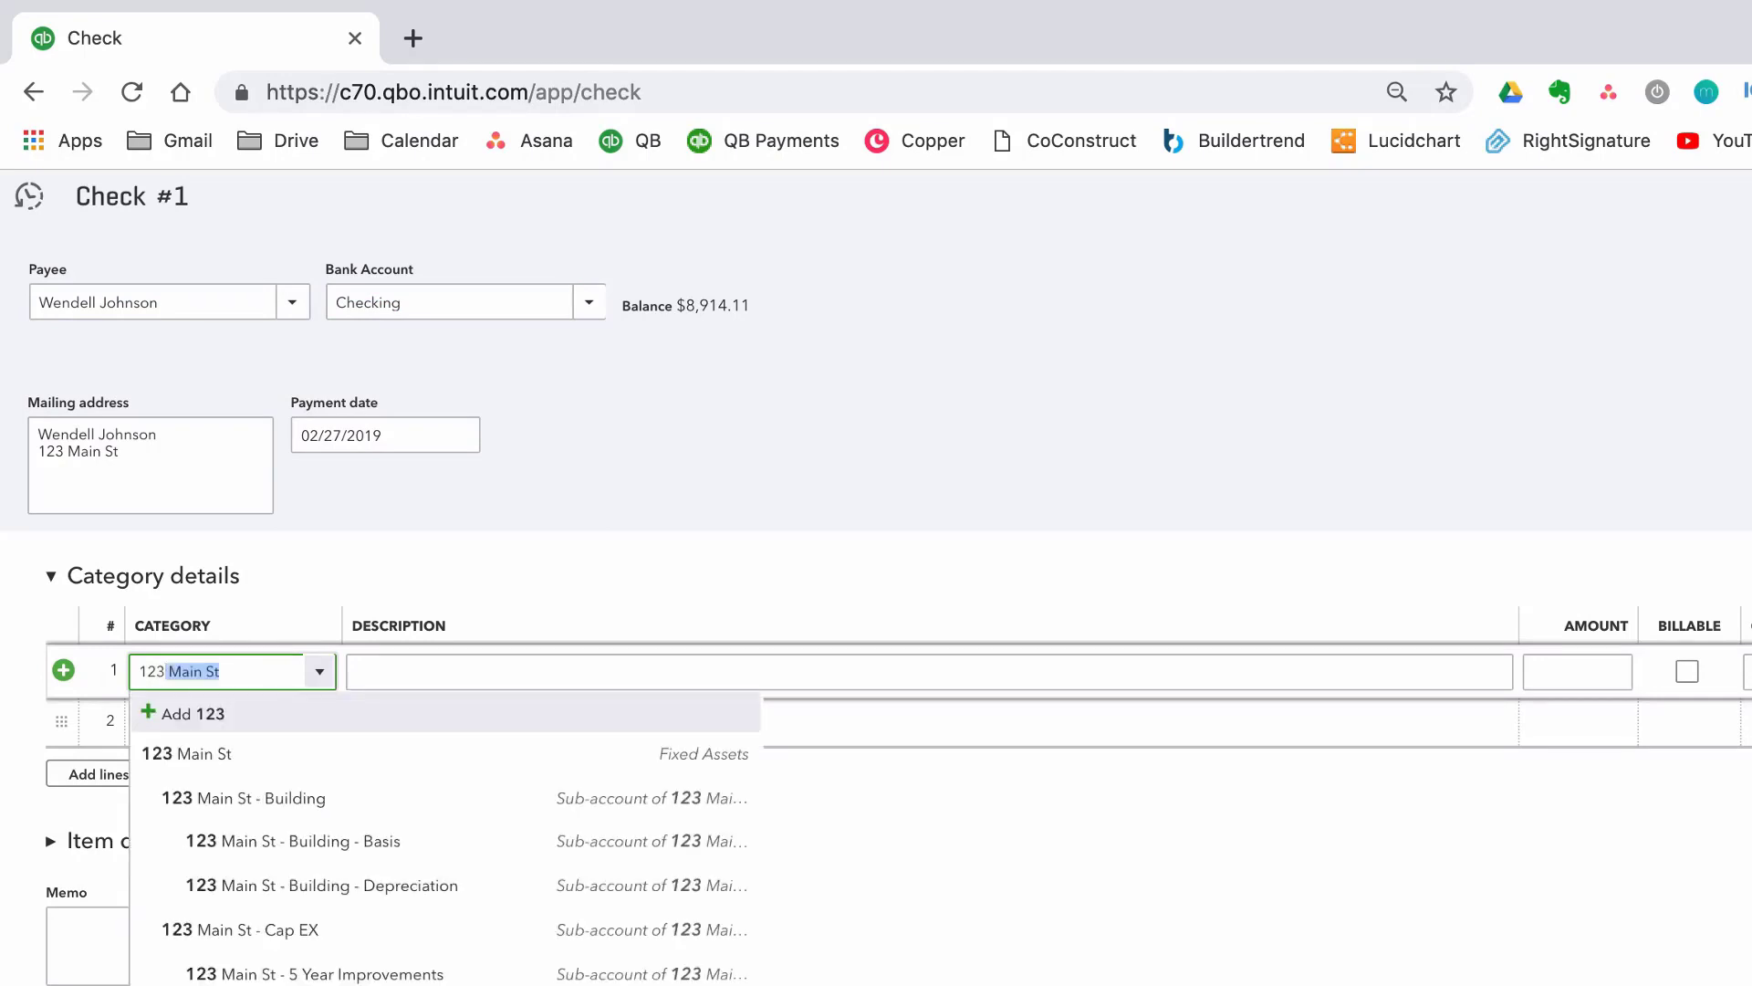
key("ctrl+a")
type("sec")
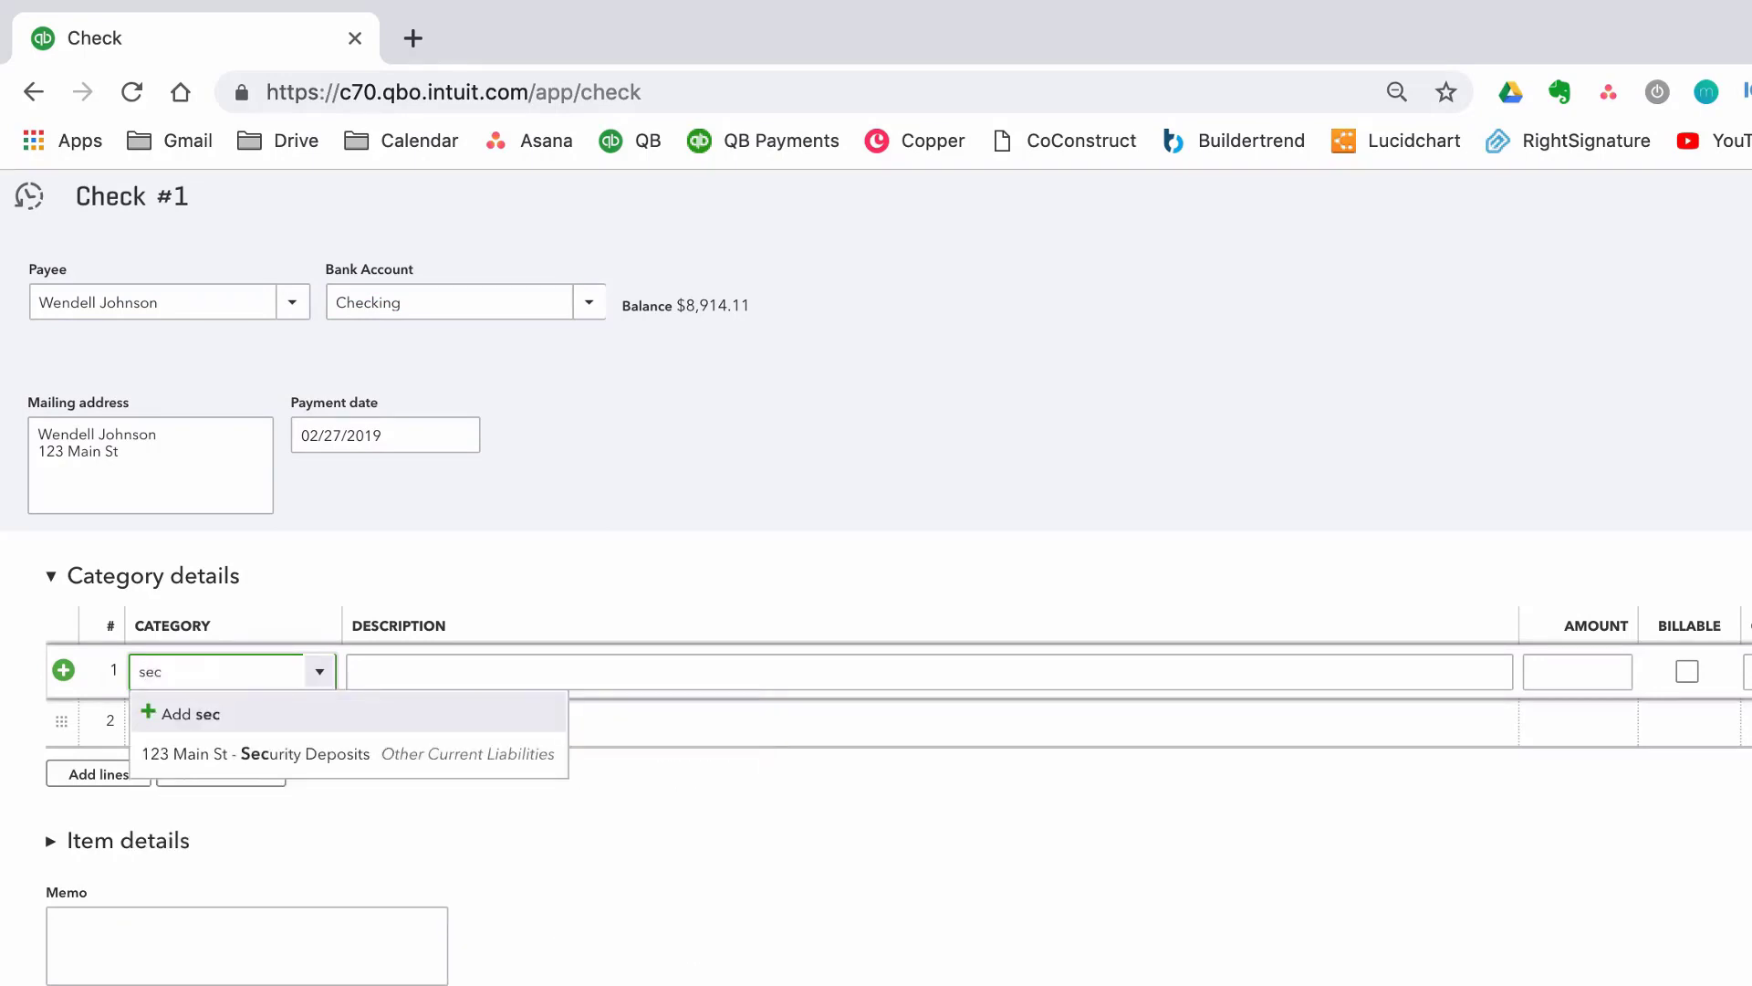
left_click(364, 751)
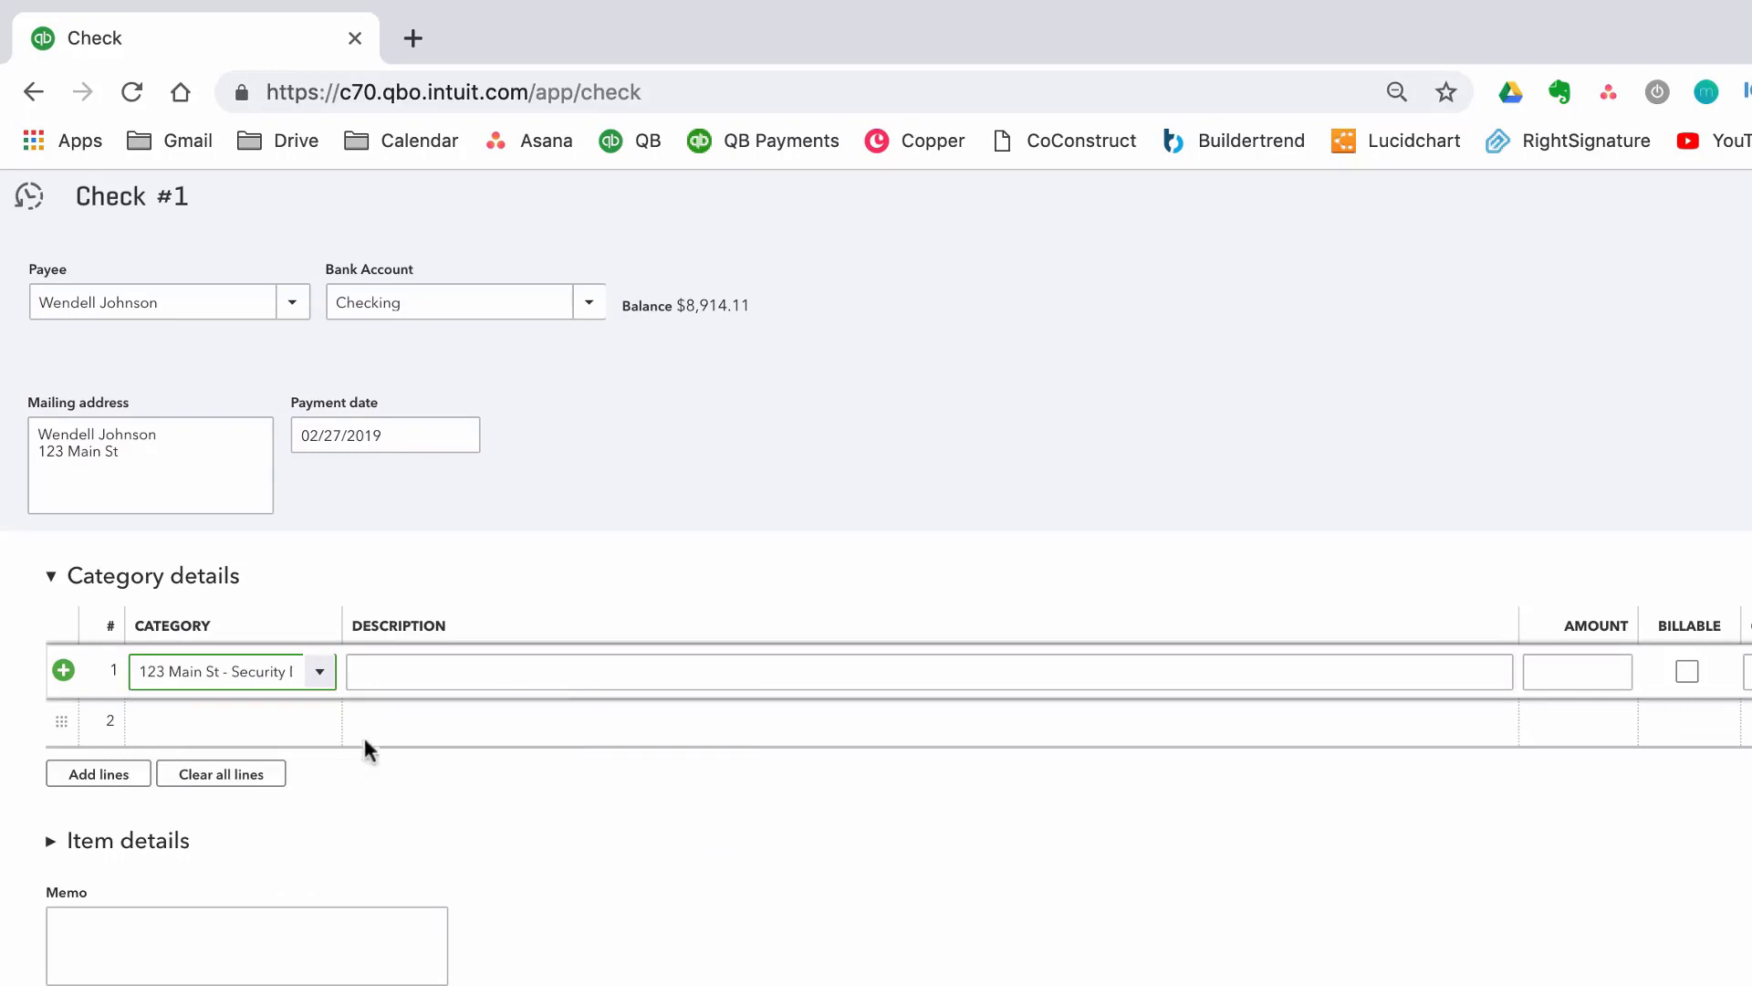
Step: Complete the line with amount 850, the tenant as customer, class 123 Main St, and save
left_click(443, 671)
type("Return Security Depsoit")
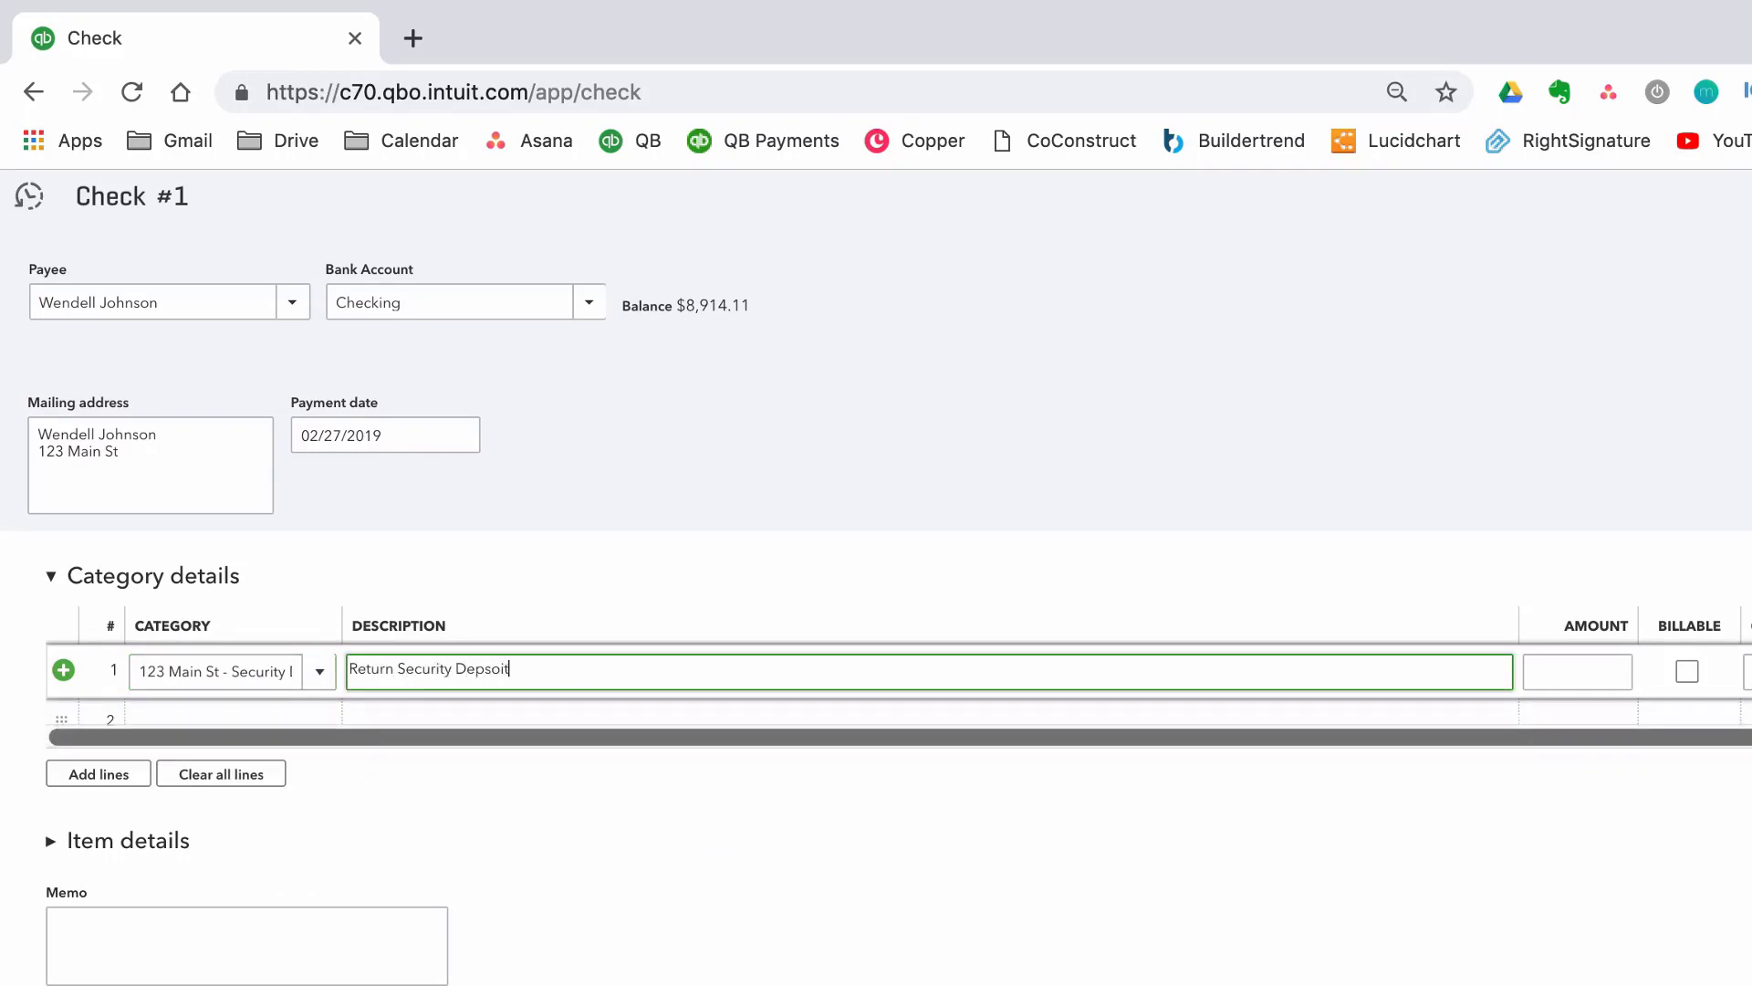
left_click(1577, 672)
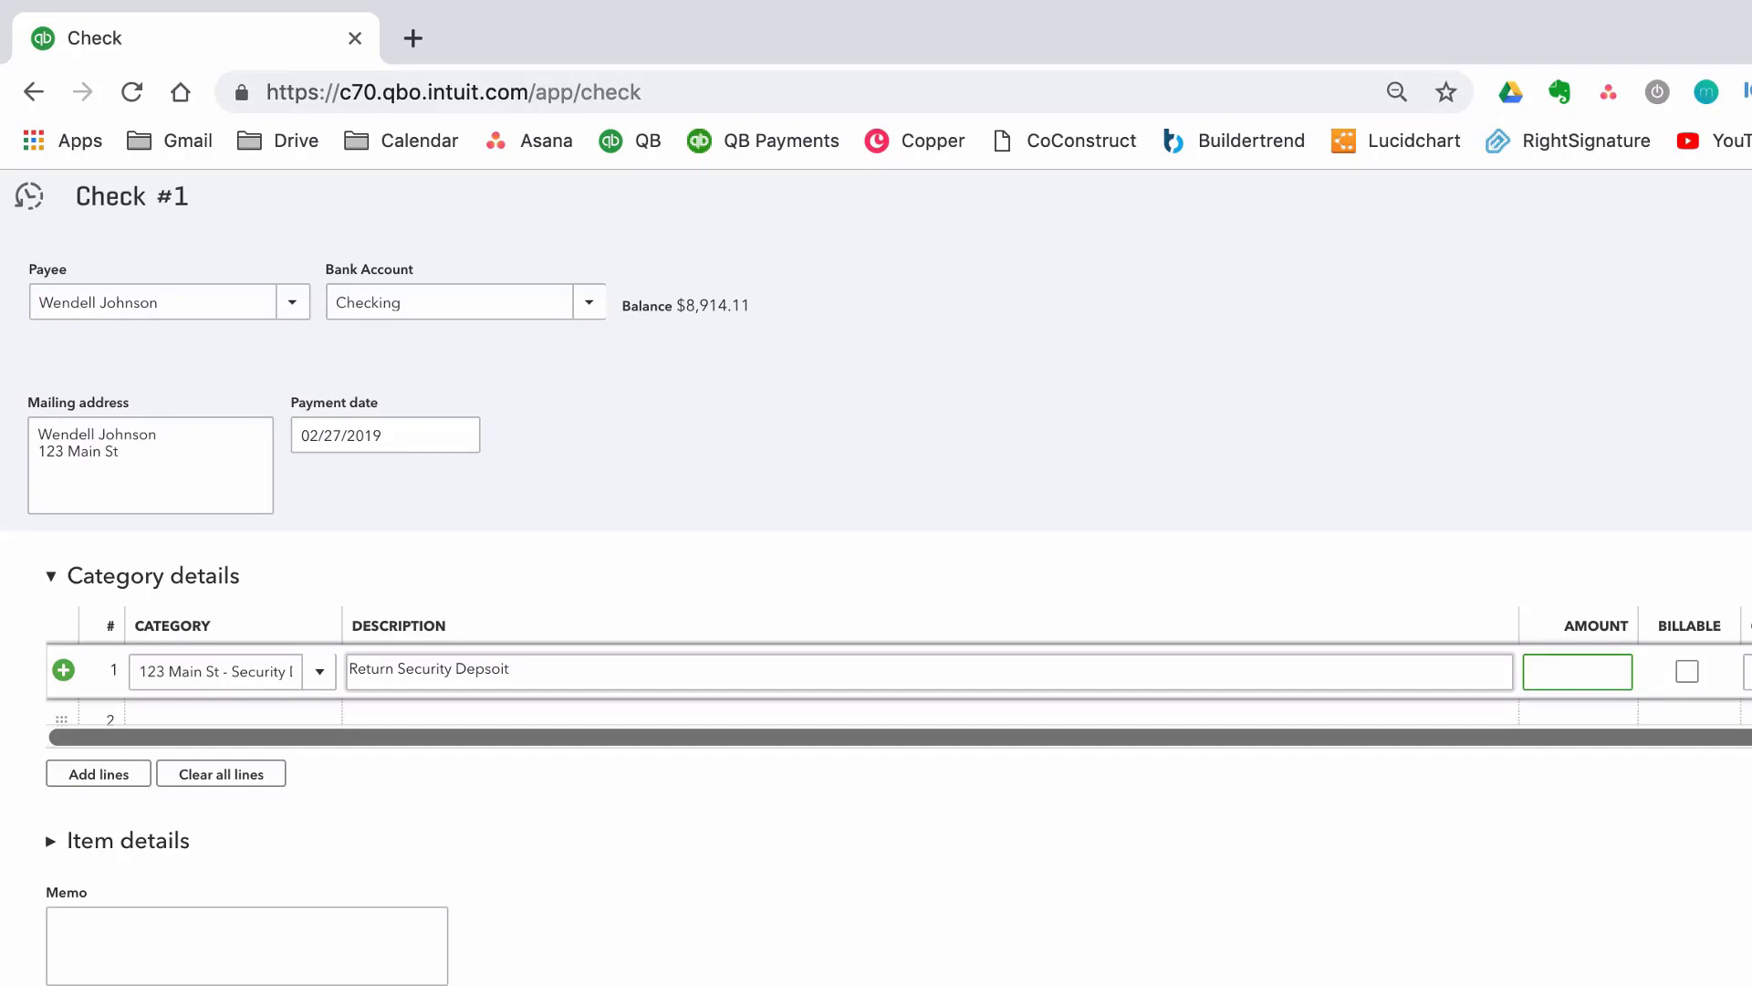
type("850")
key("Tab")
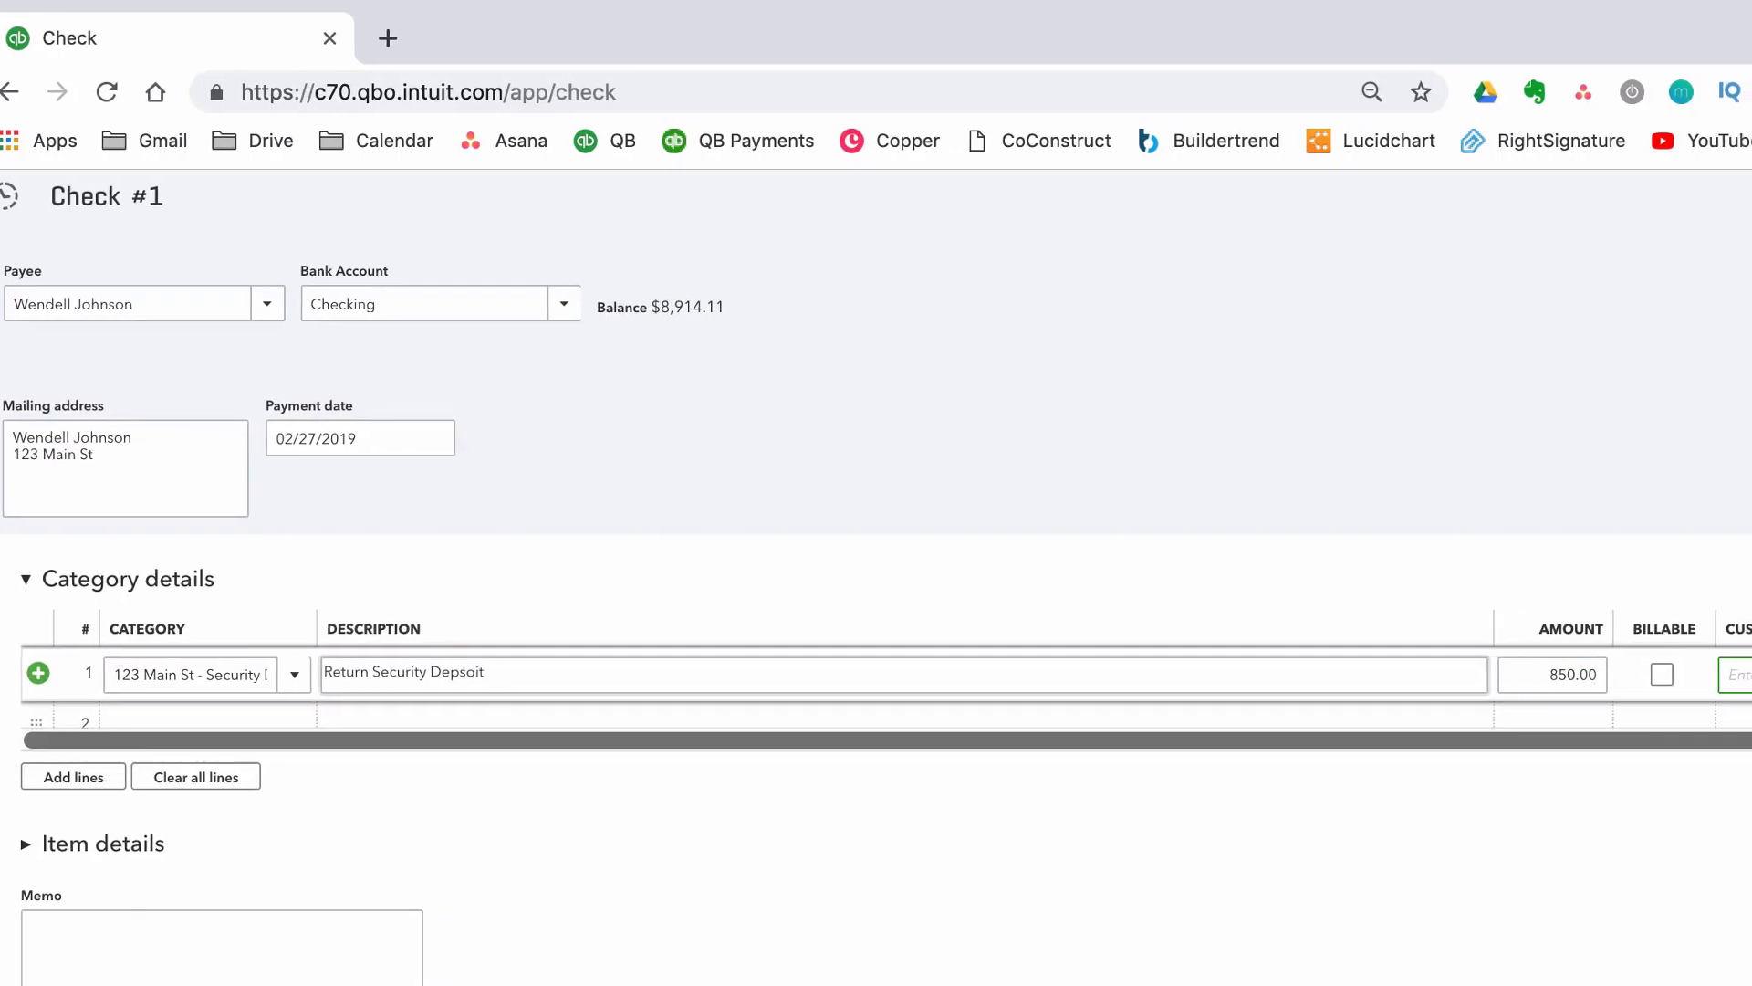
type("wendel")
key("Tab")
type("123")
key("Tab")
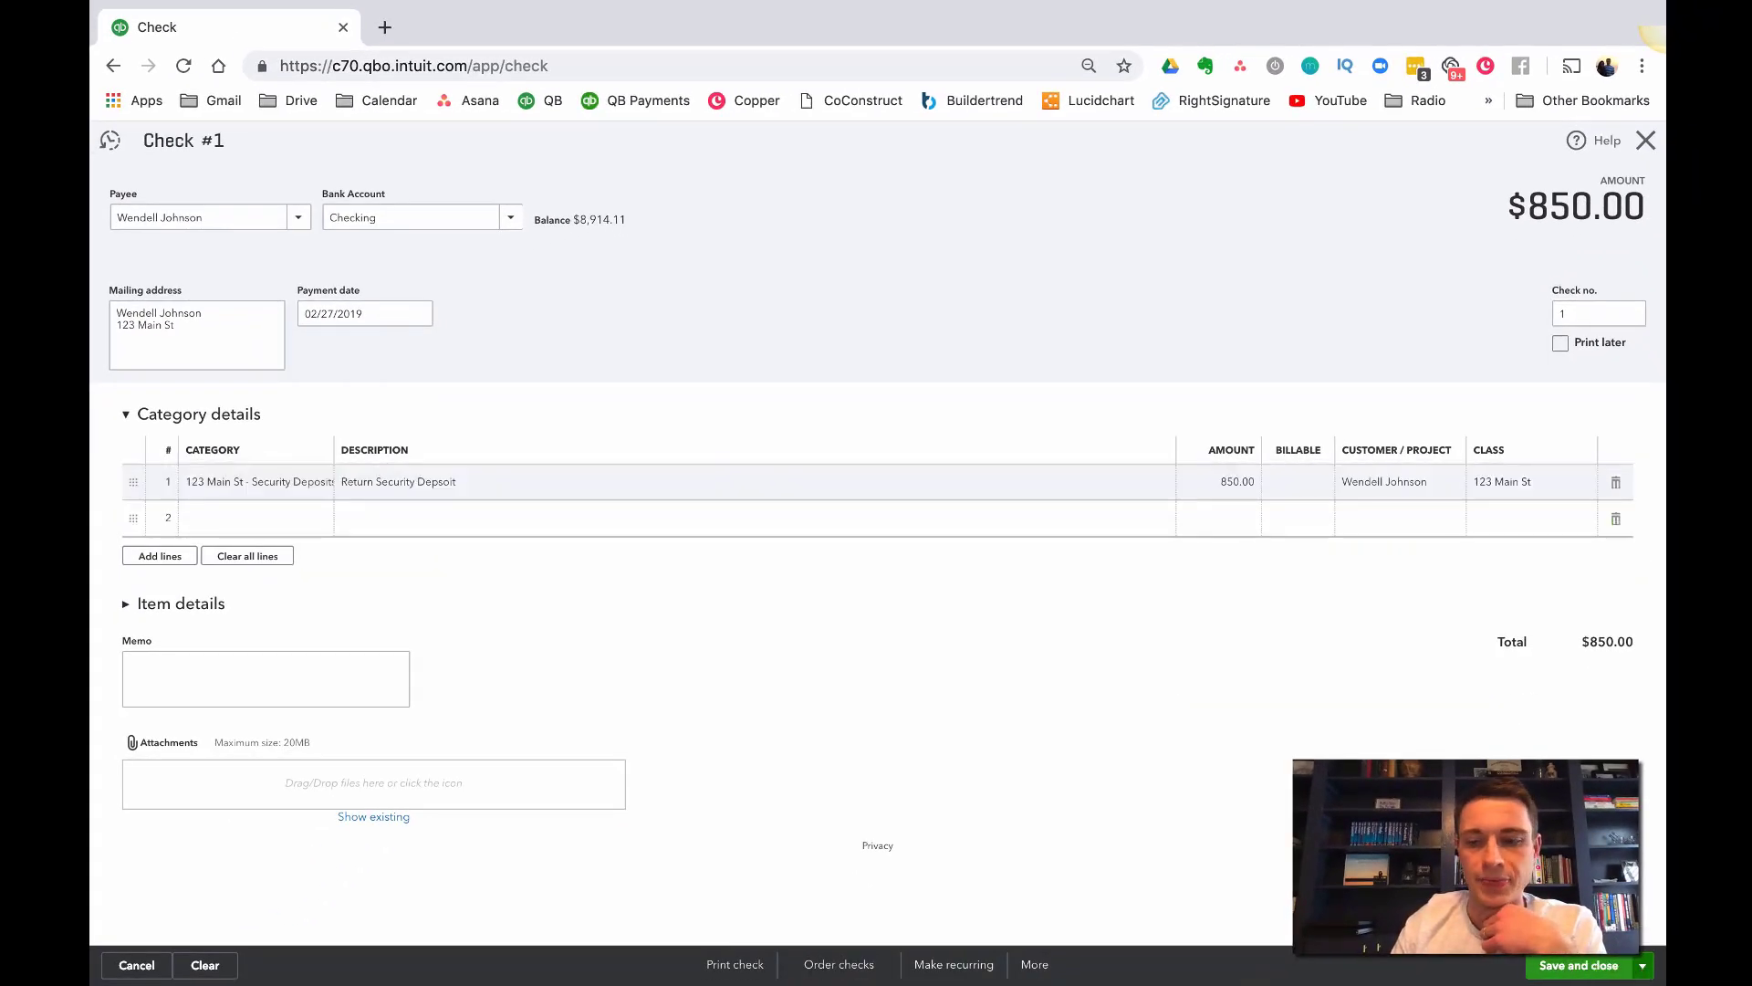
key("ctrl+alt+d")
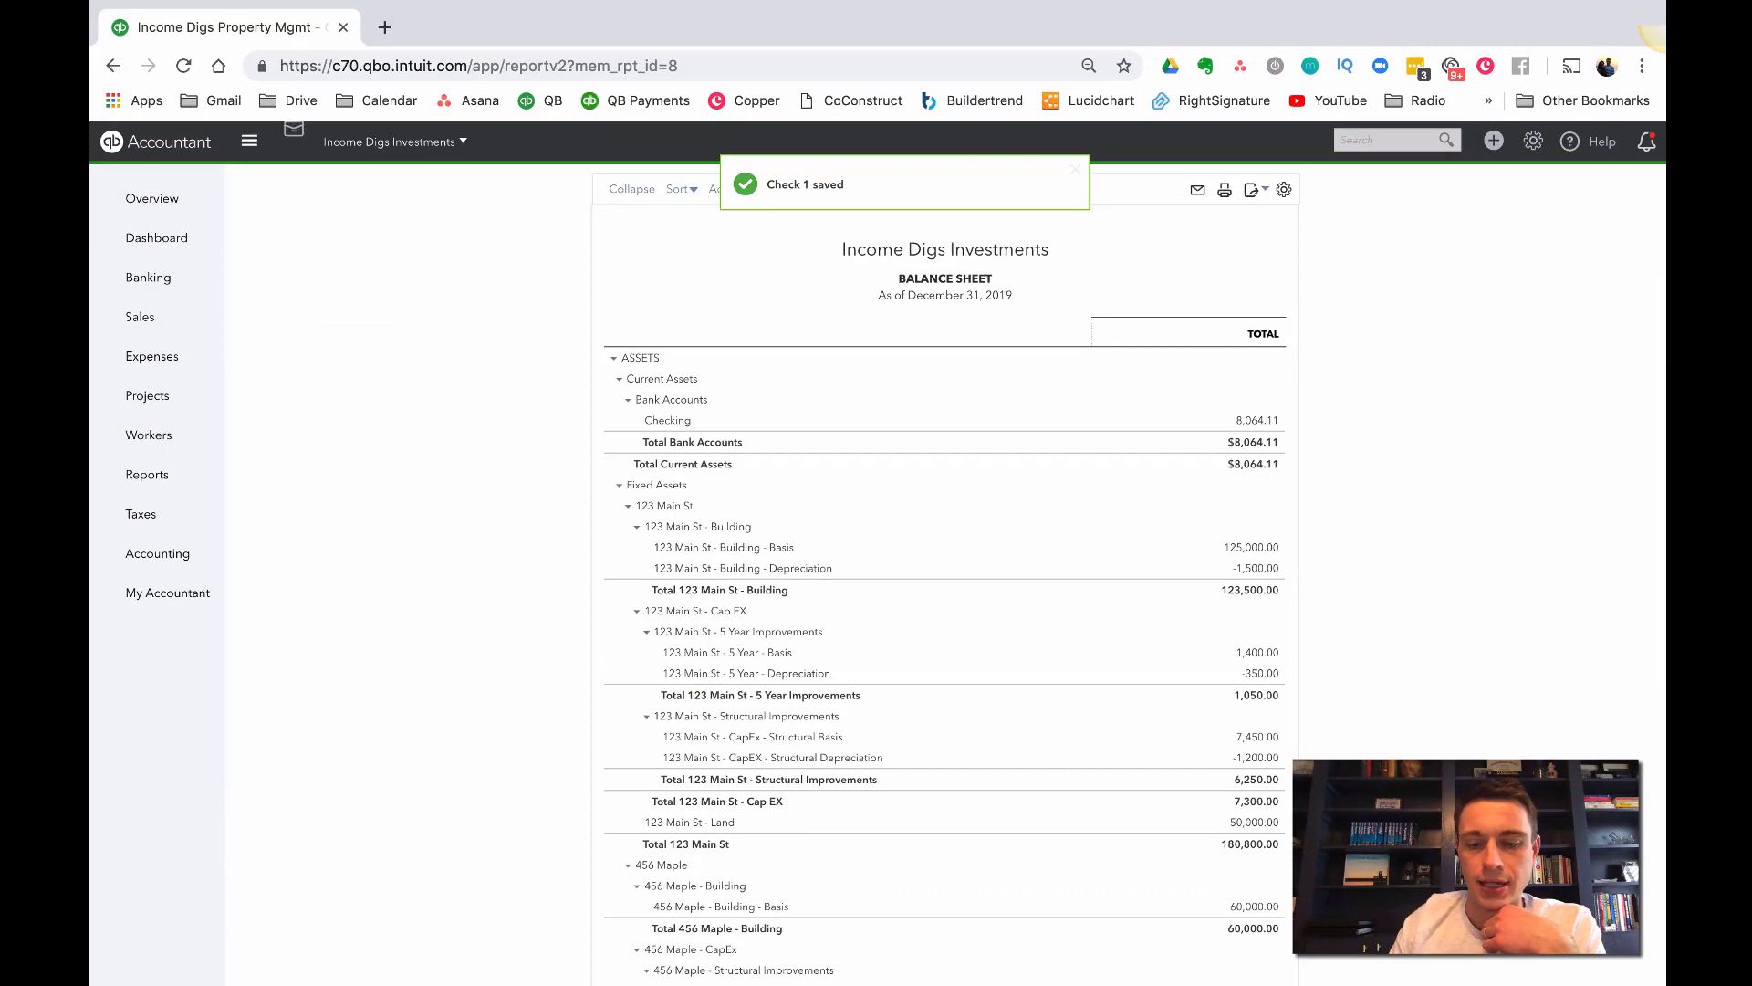
Step: Drill into the Security Deposits balance, review the deposit invoice, then open refund Check #1
scroll(1192, 743, "down", 6)
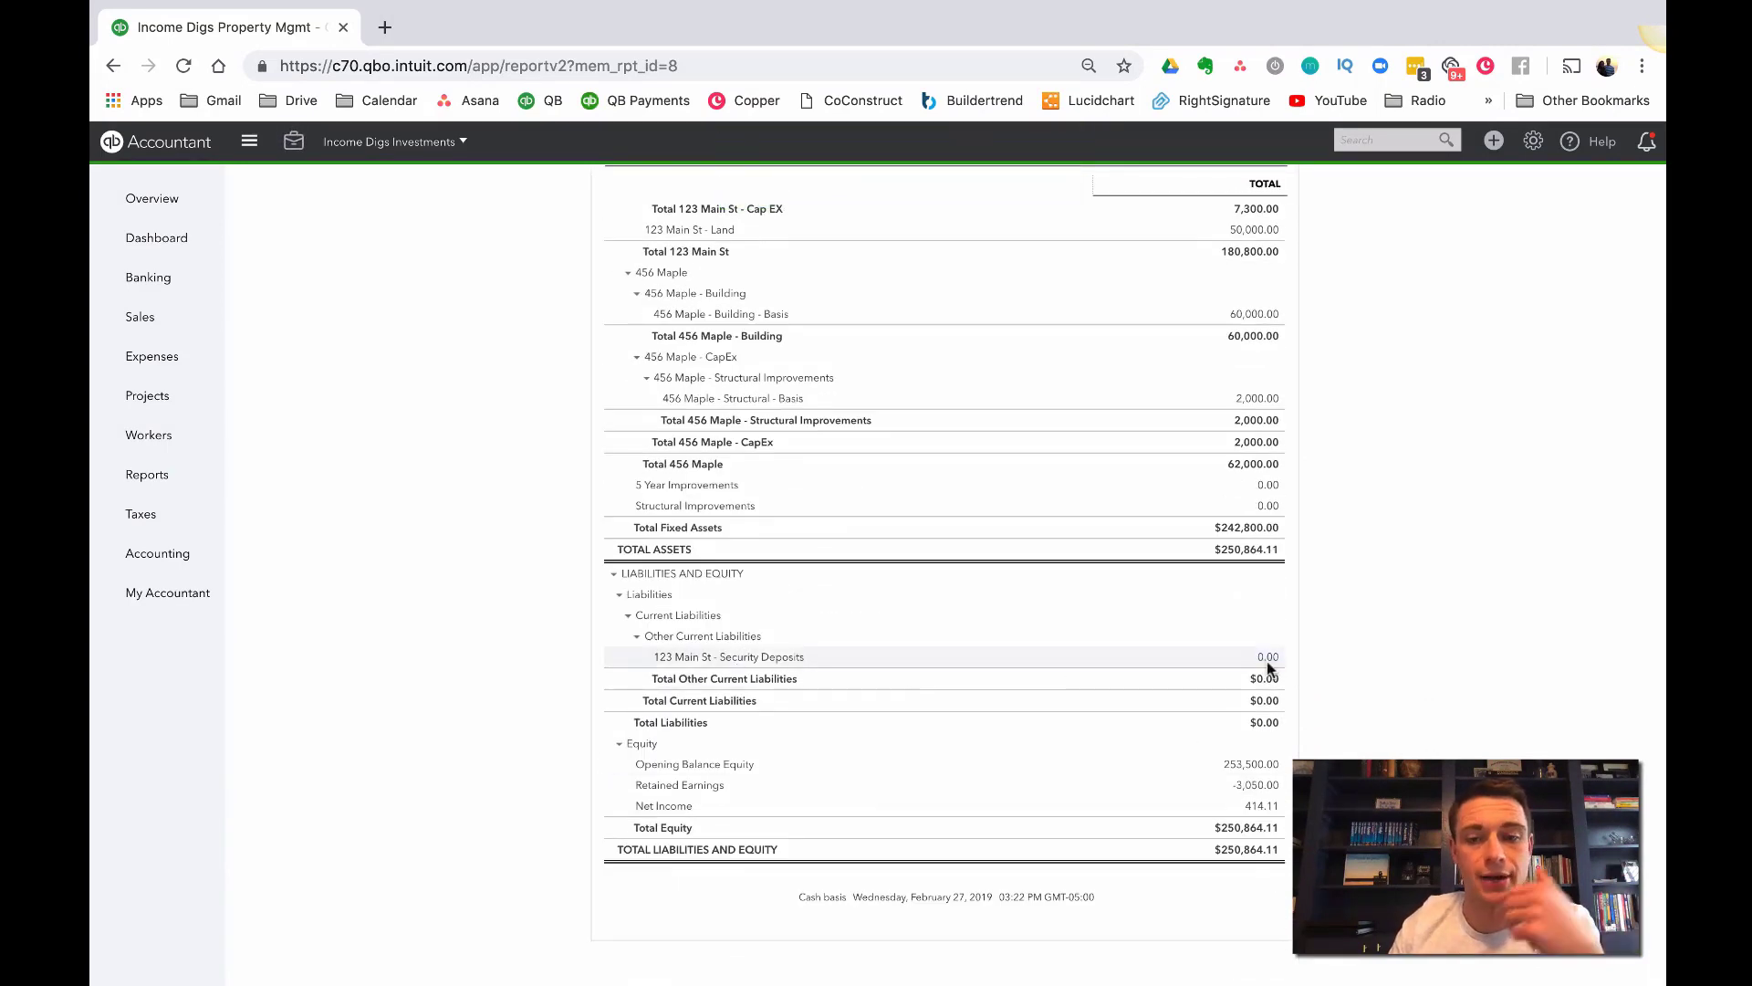
left_click(1269, 659)
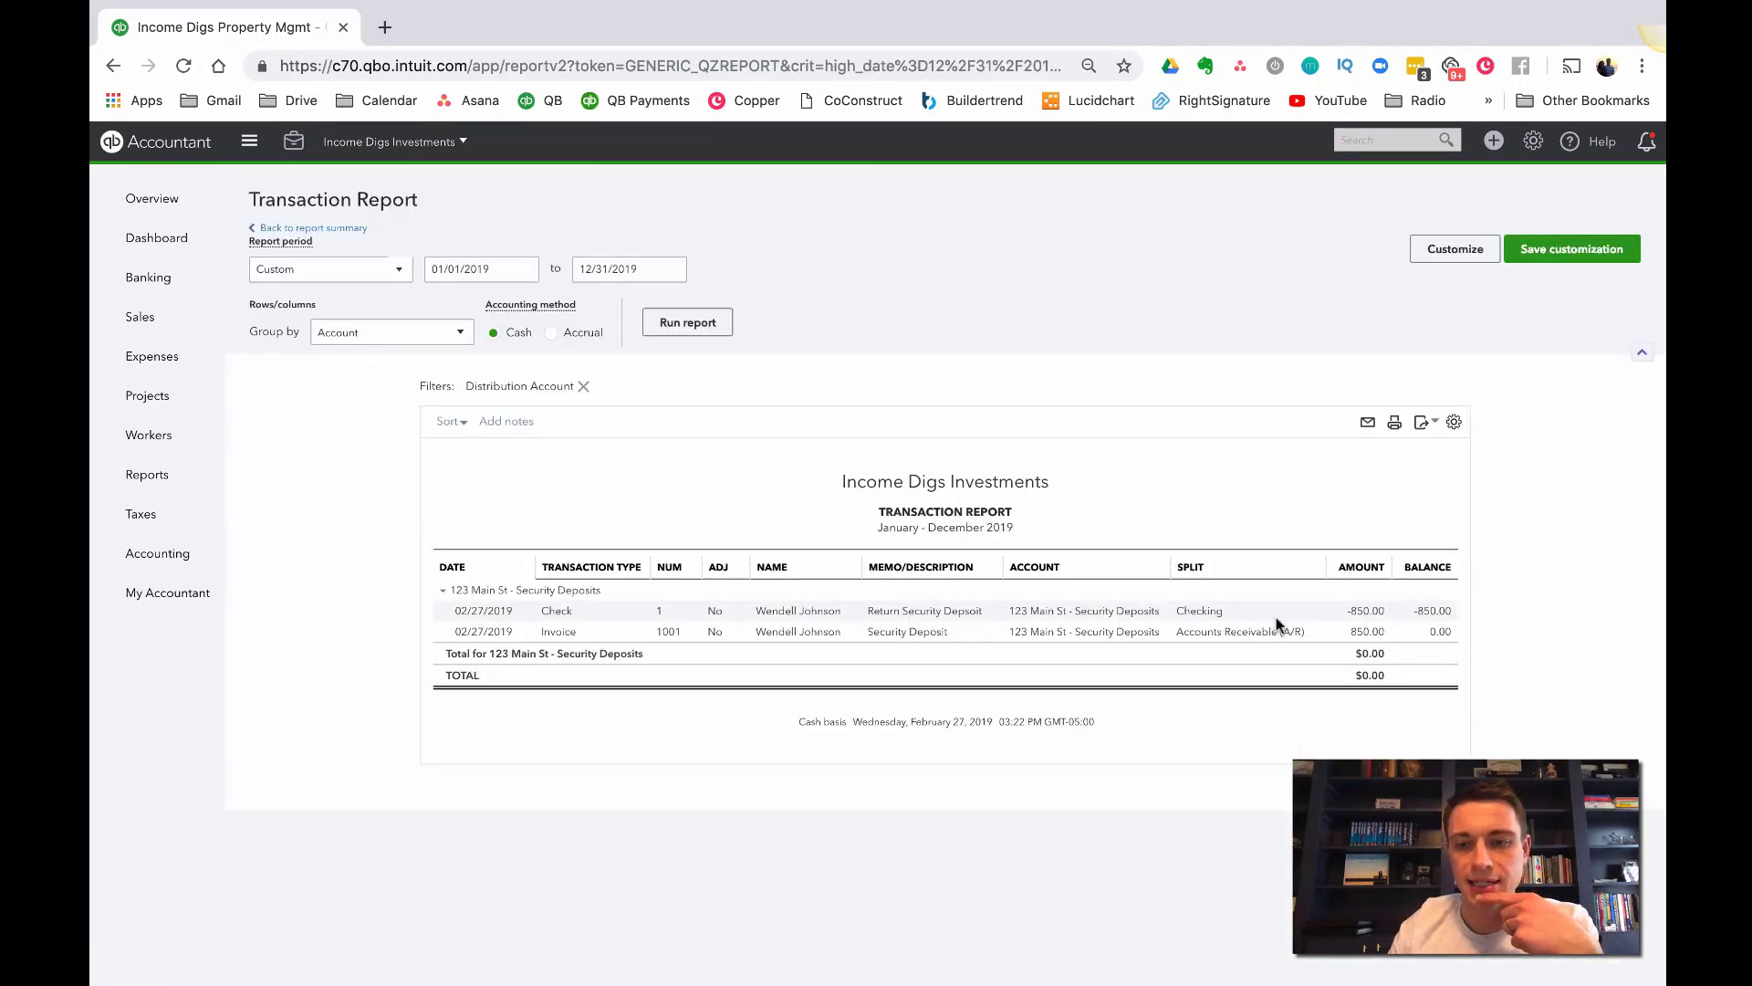
left_click(1126, 636)
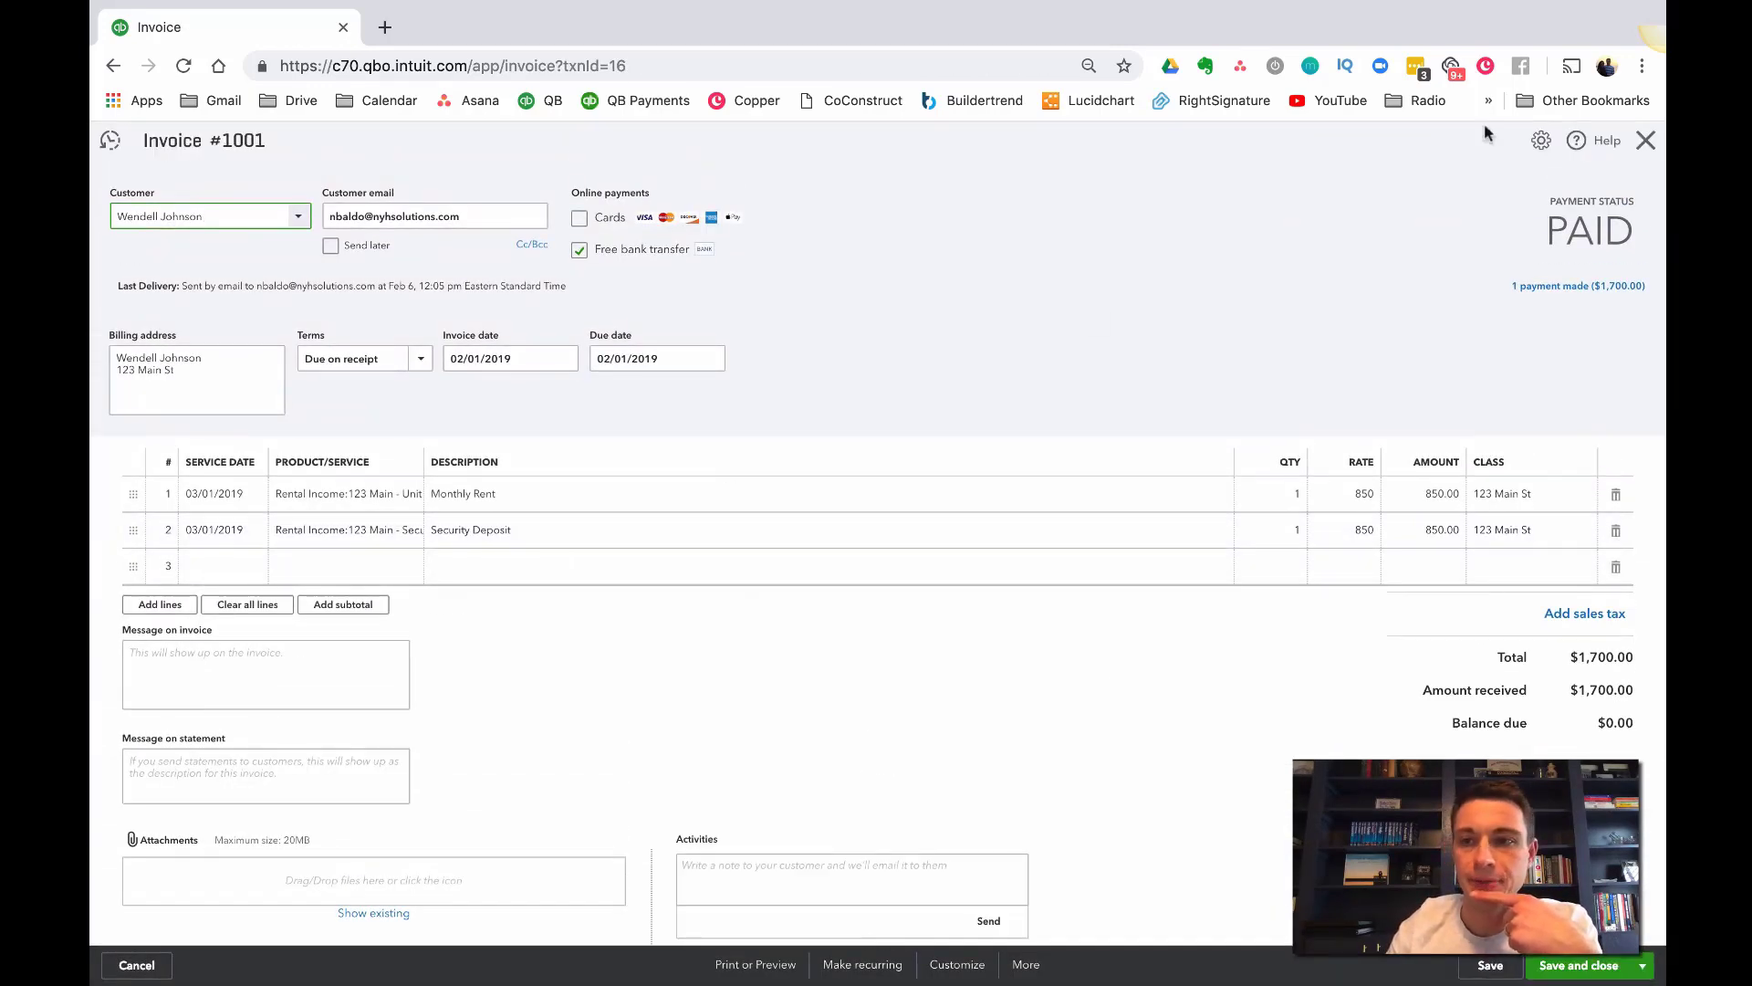
left_click(1645, 146)
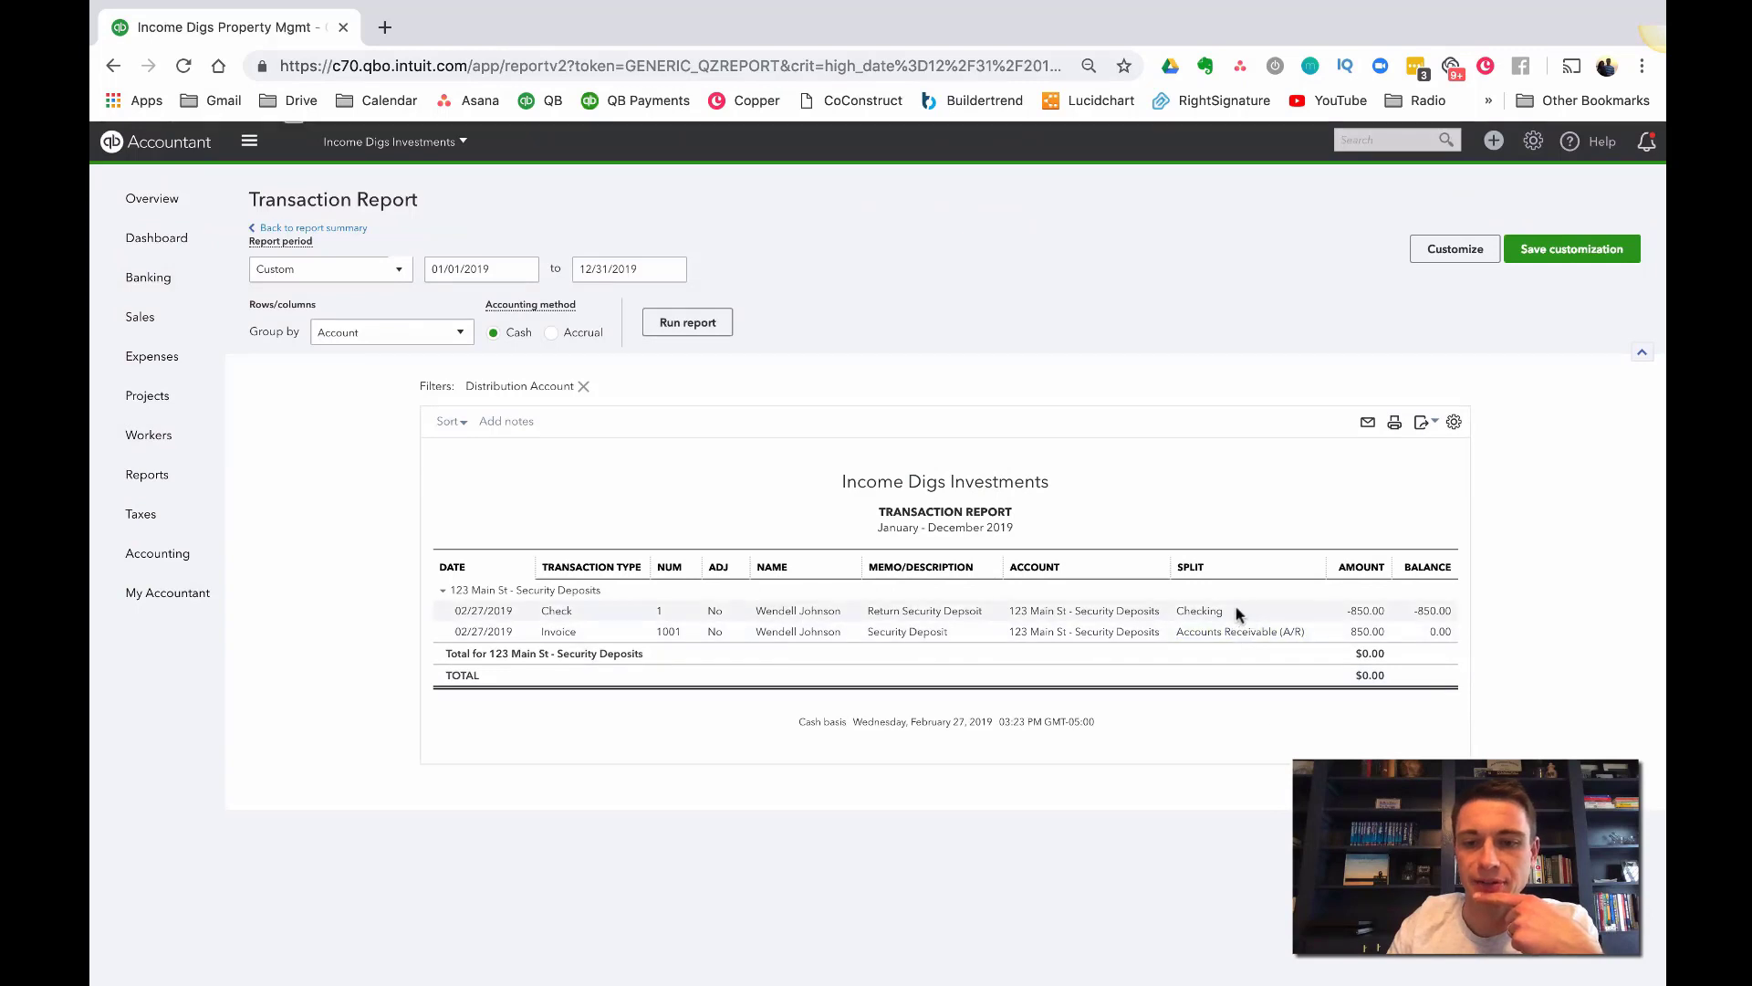
left_click(1199, 611)
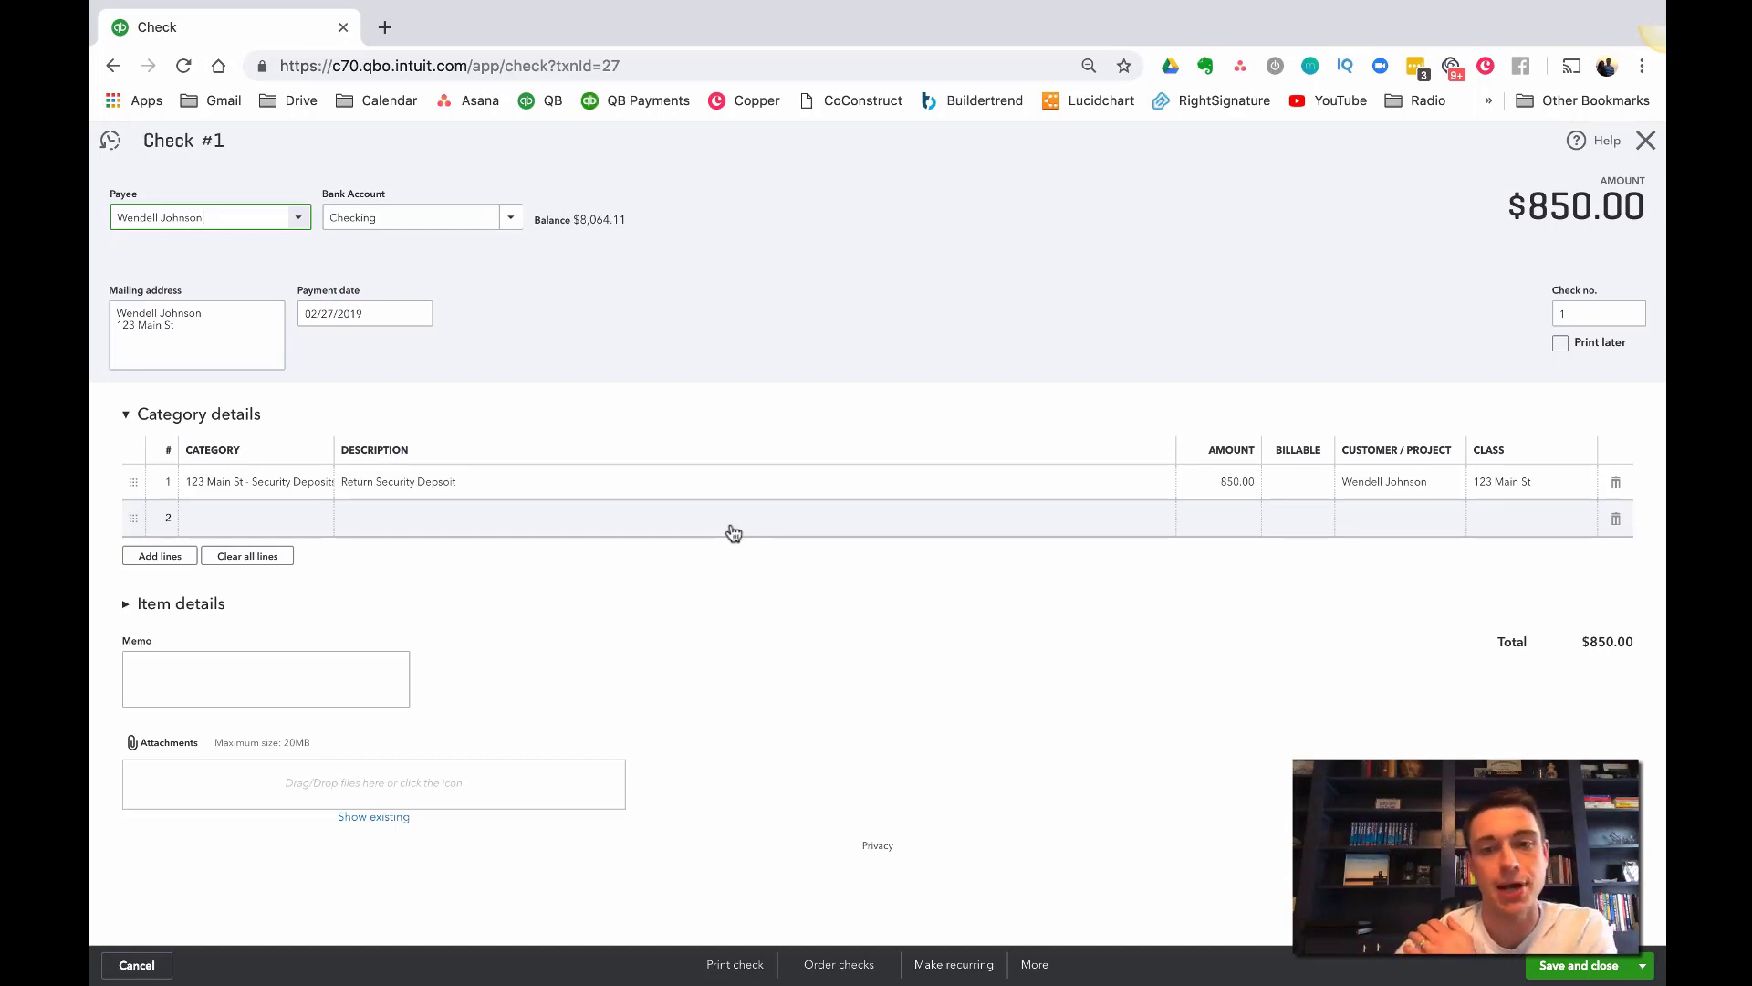
Step: Delete refund Check #1 and confirm the deletion
left_click(1034, 964)
left_click(1022, 850)
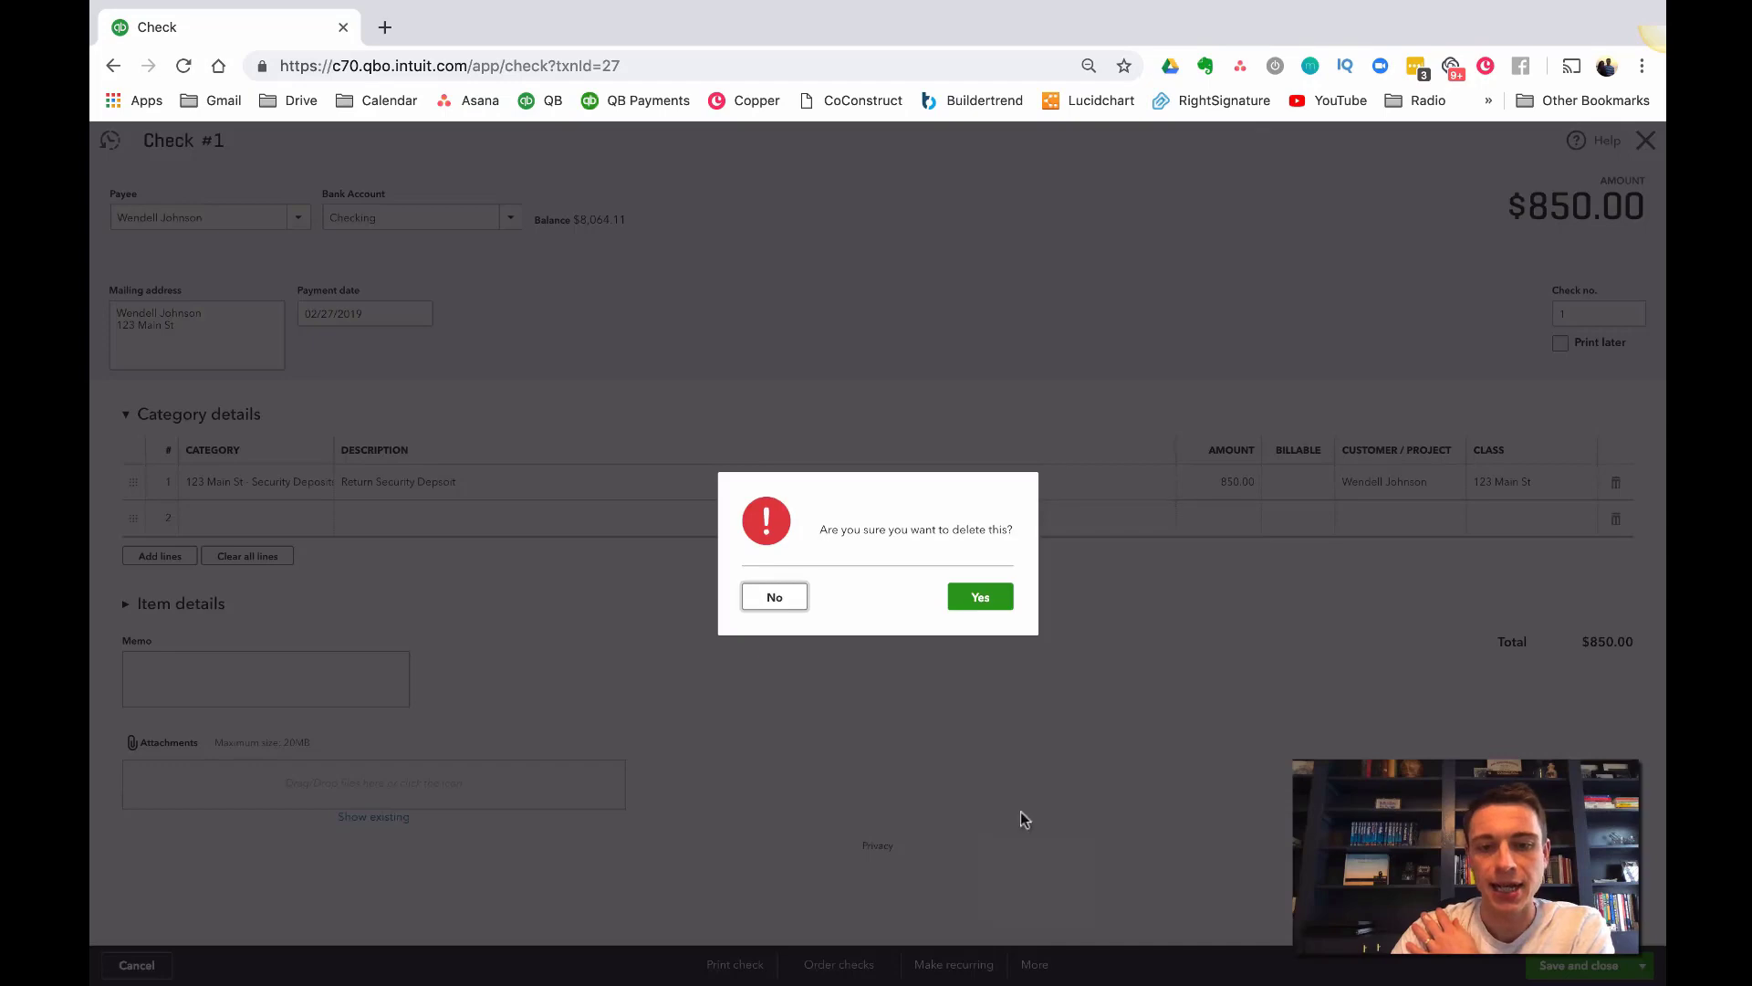
left_click(979, 599)
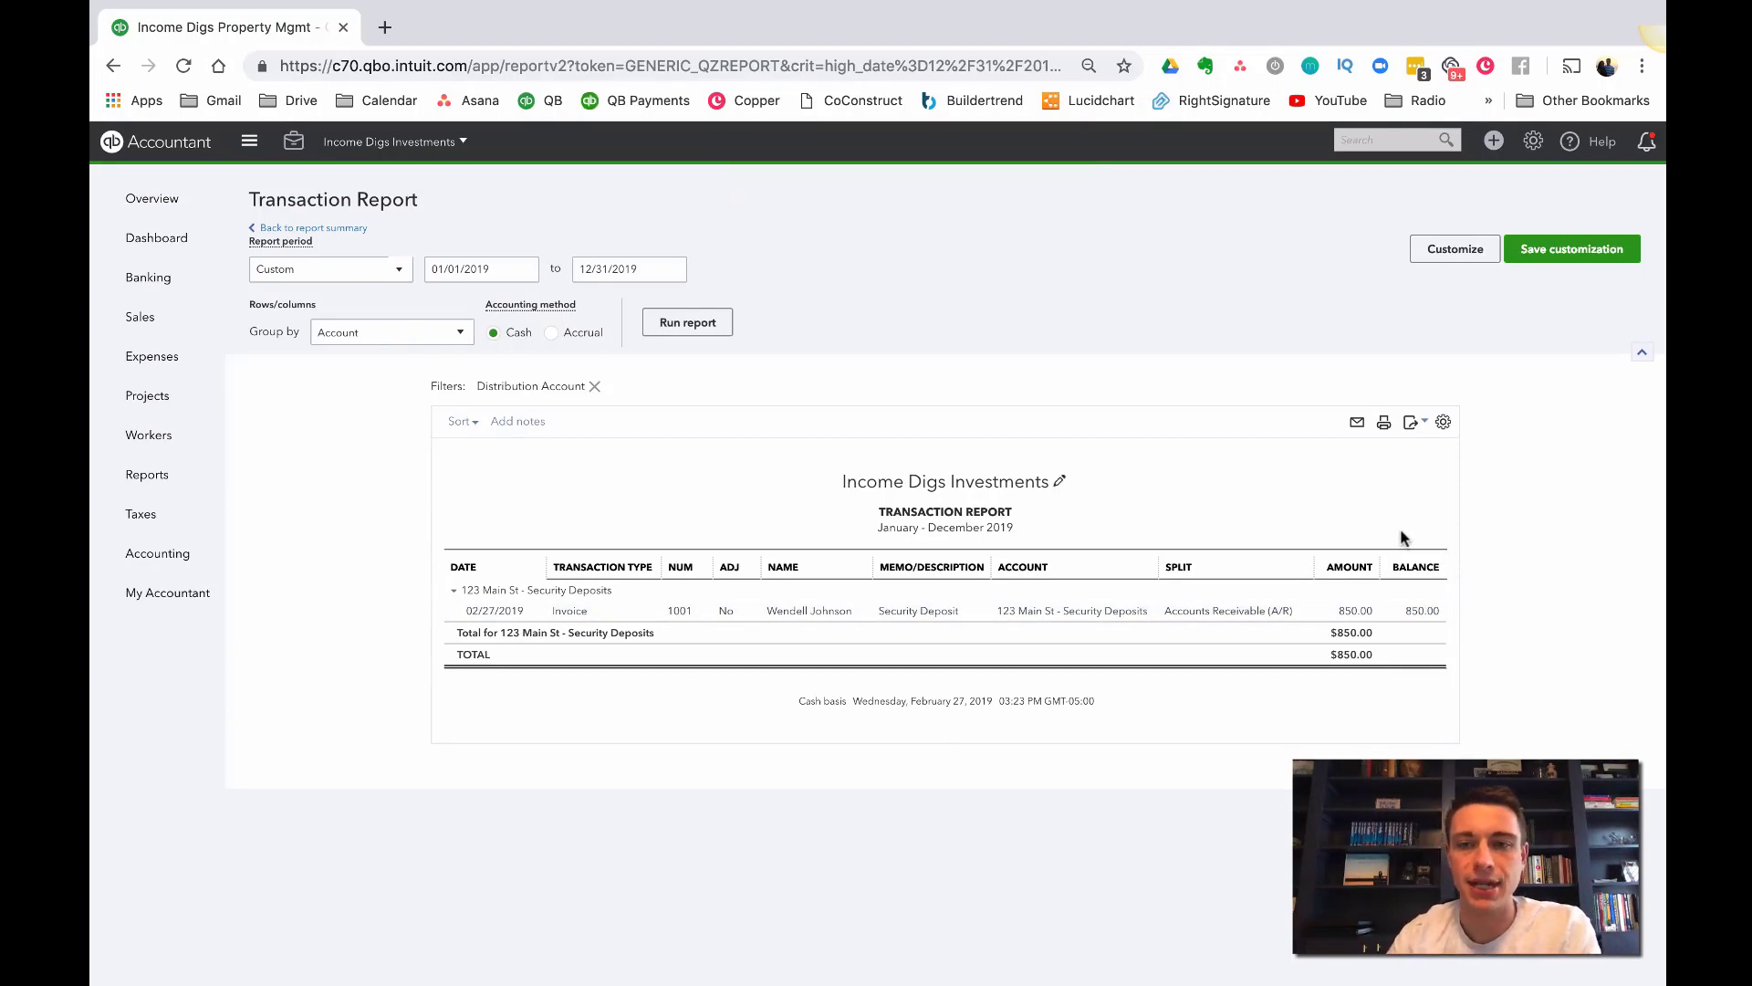
Step: Start a journal entry debiting 123 Main St - Security Deposits 850 for the tenant, class 123 Main St
left_click(1493, 140)
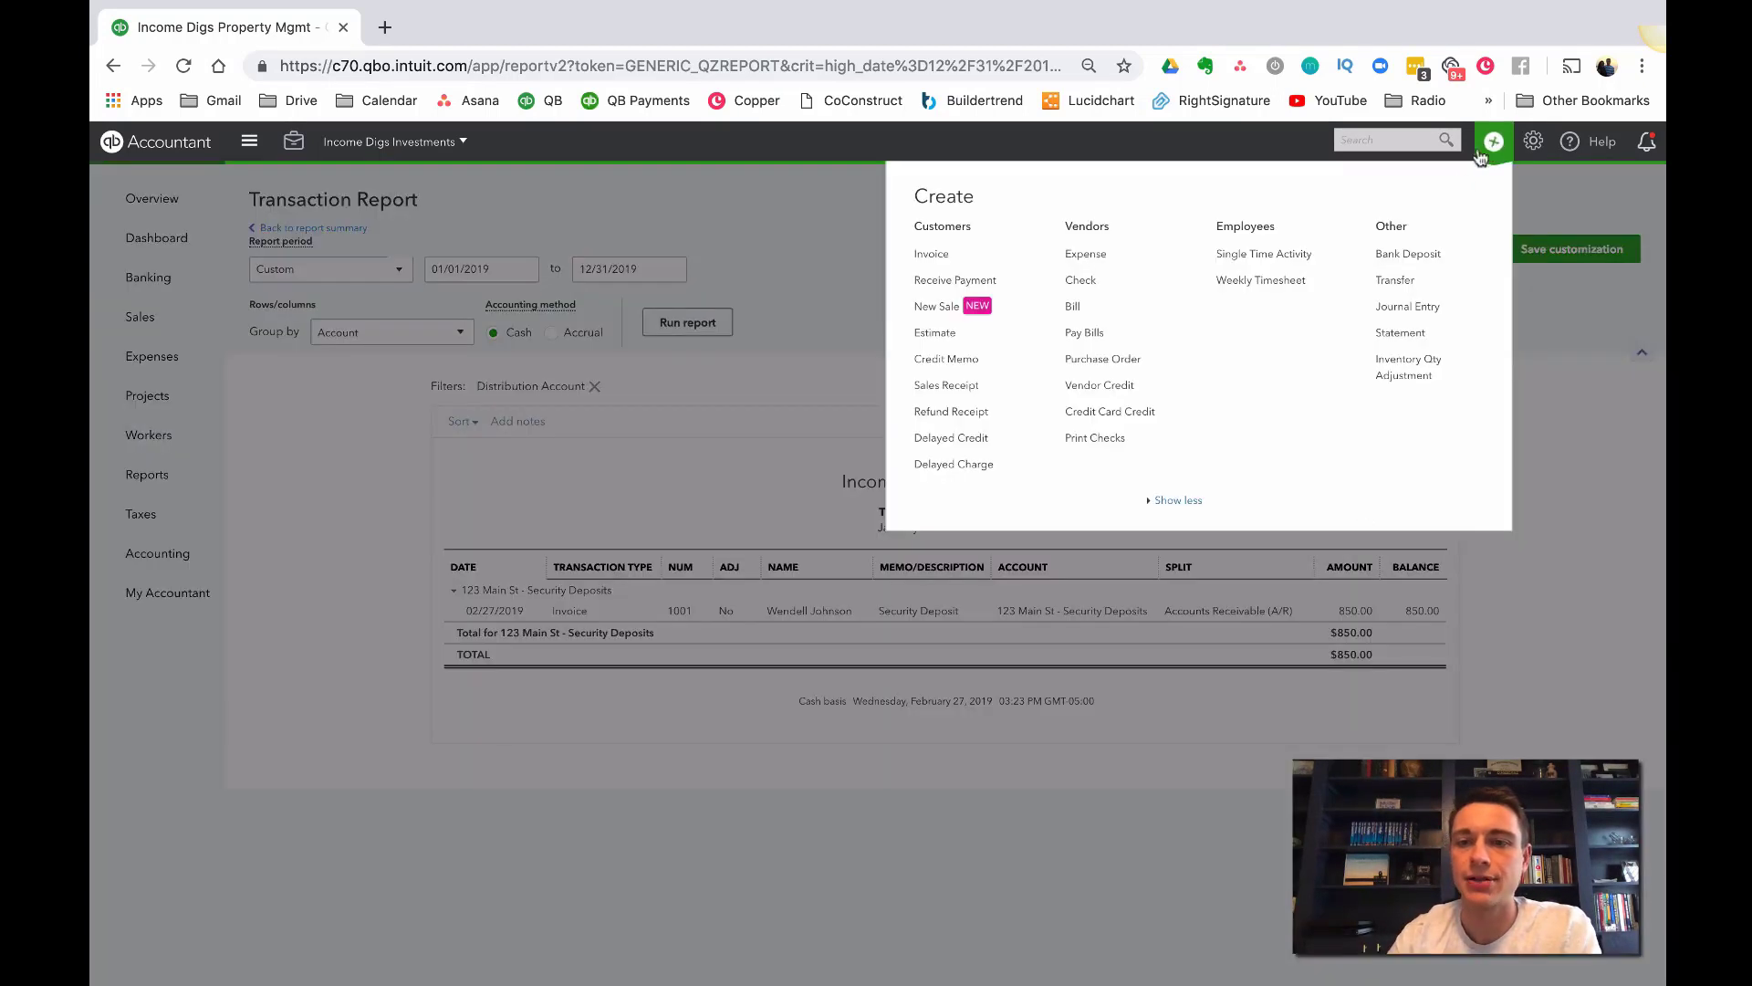
left_click(1422, 308)
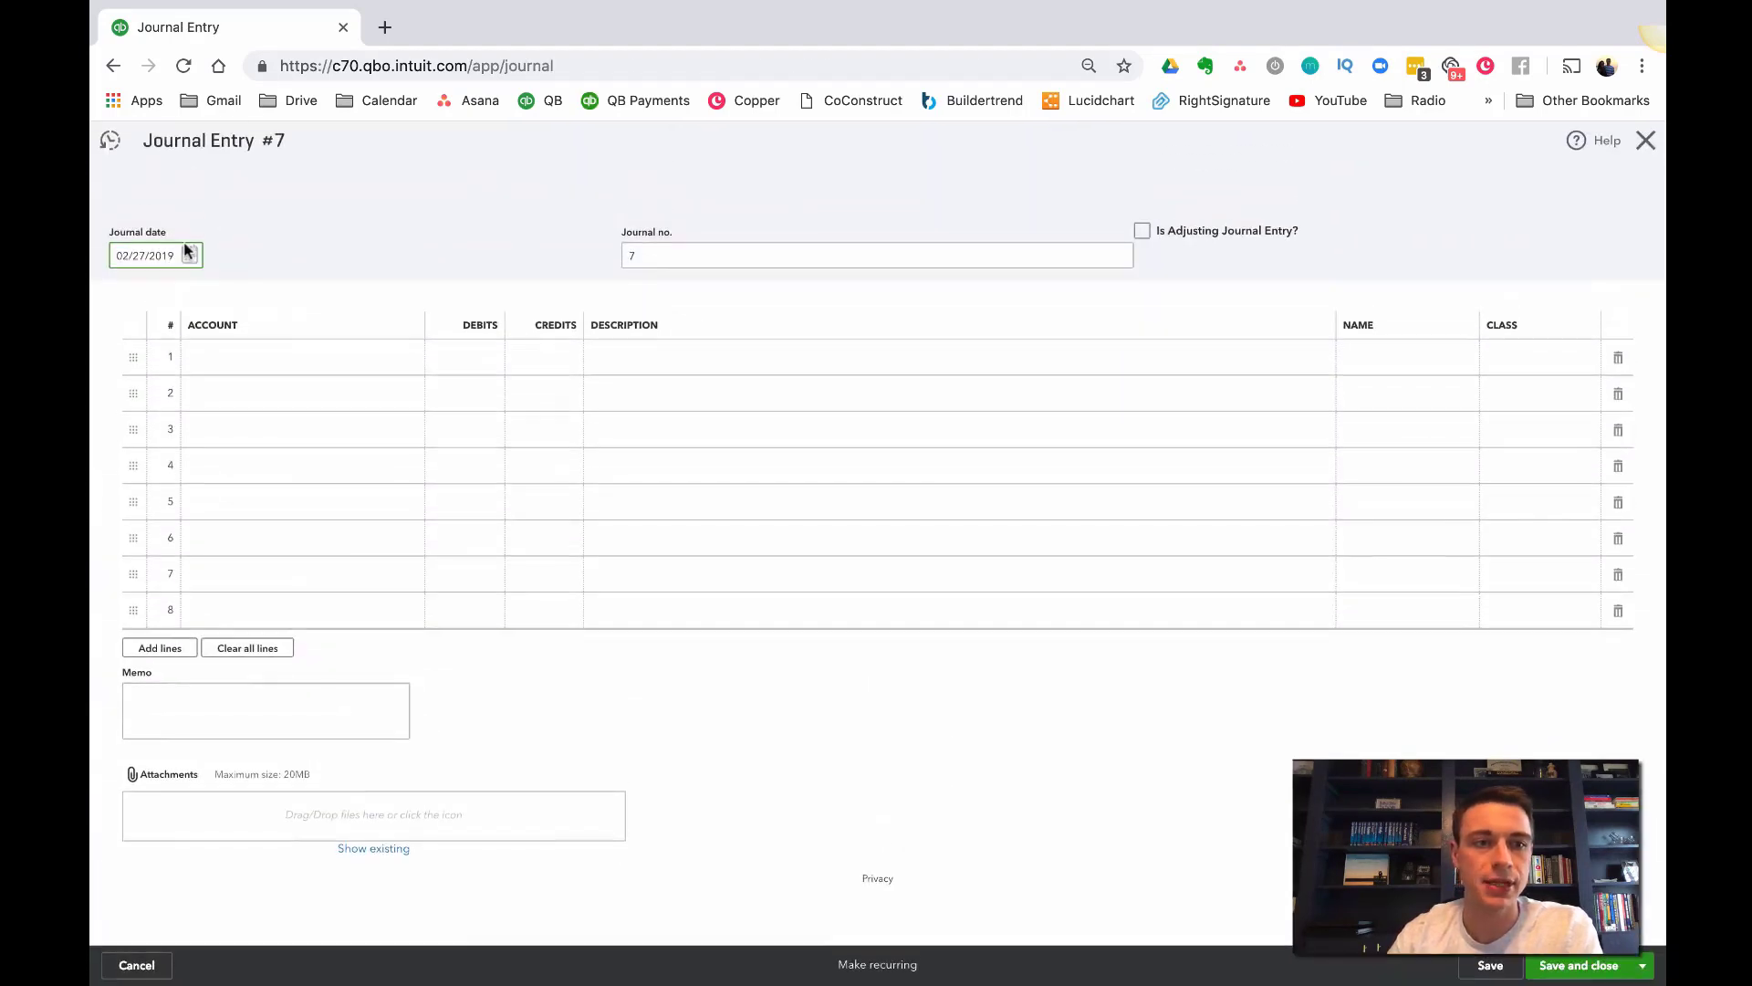
left_click(254, 361)
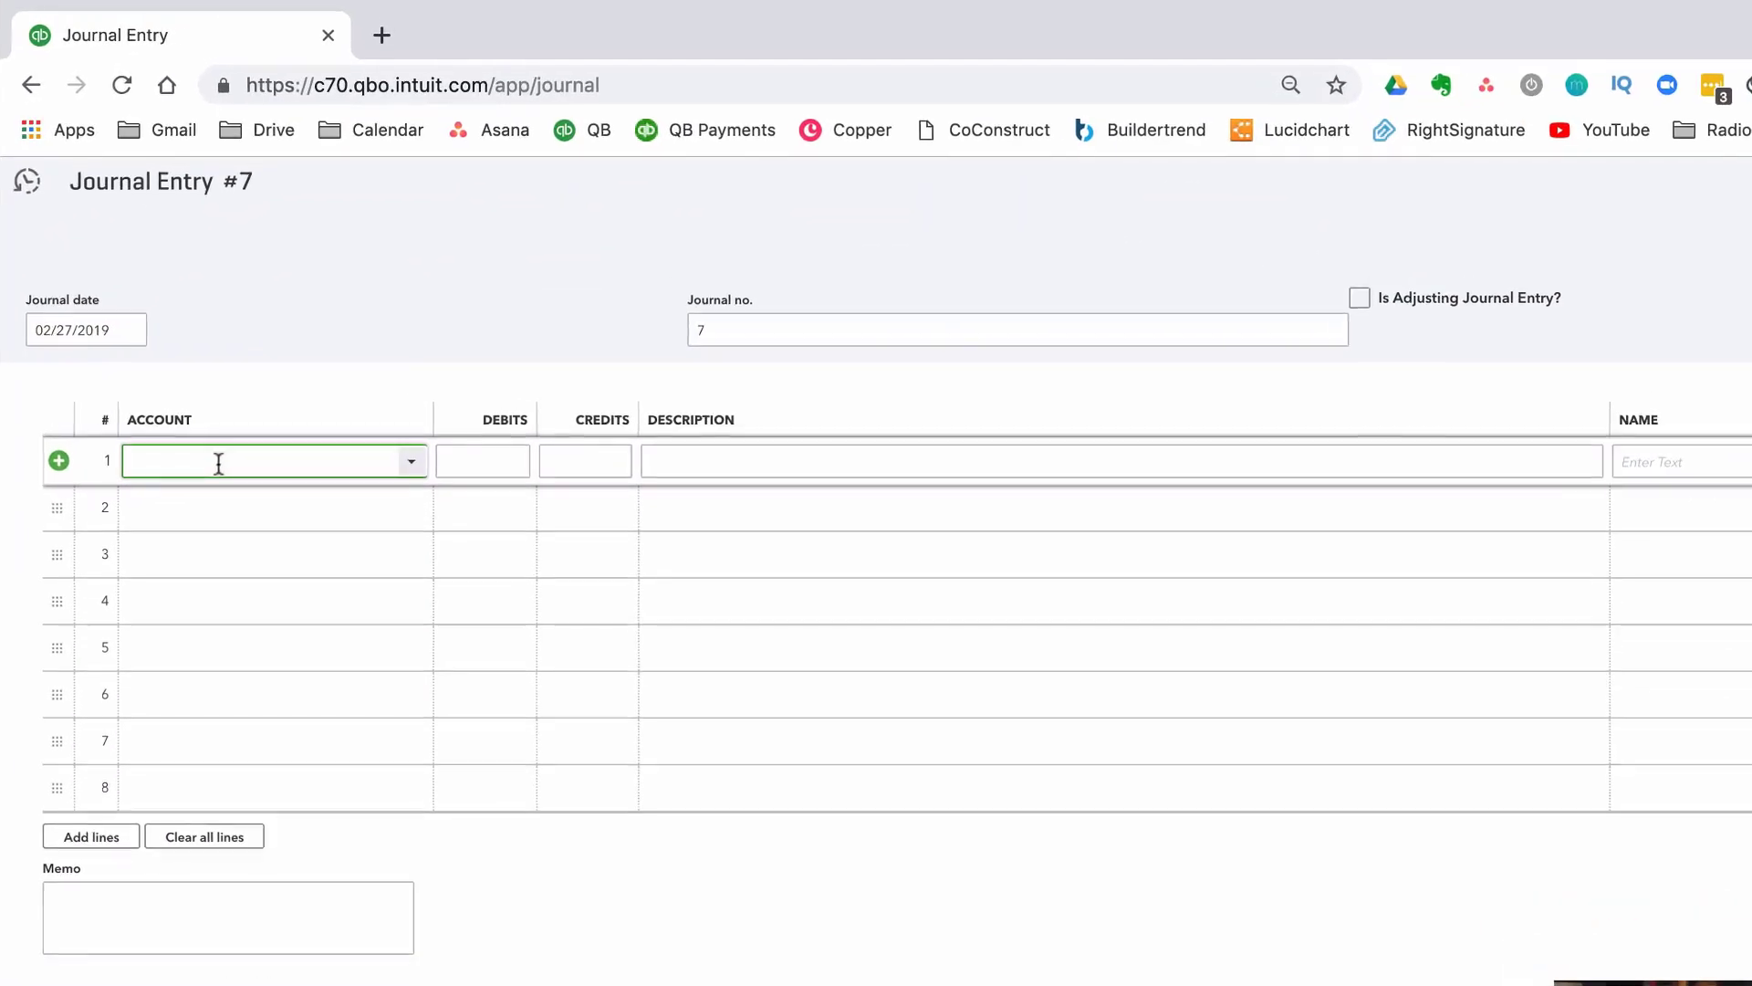
type("secur")
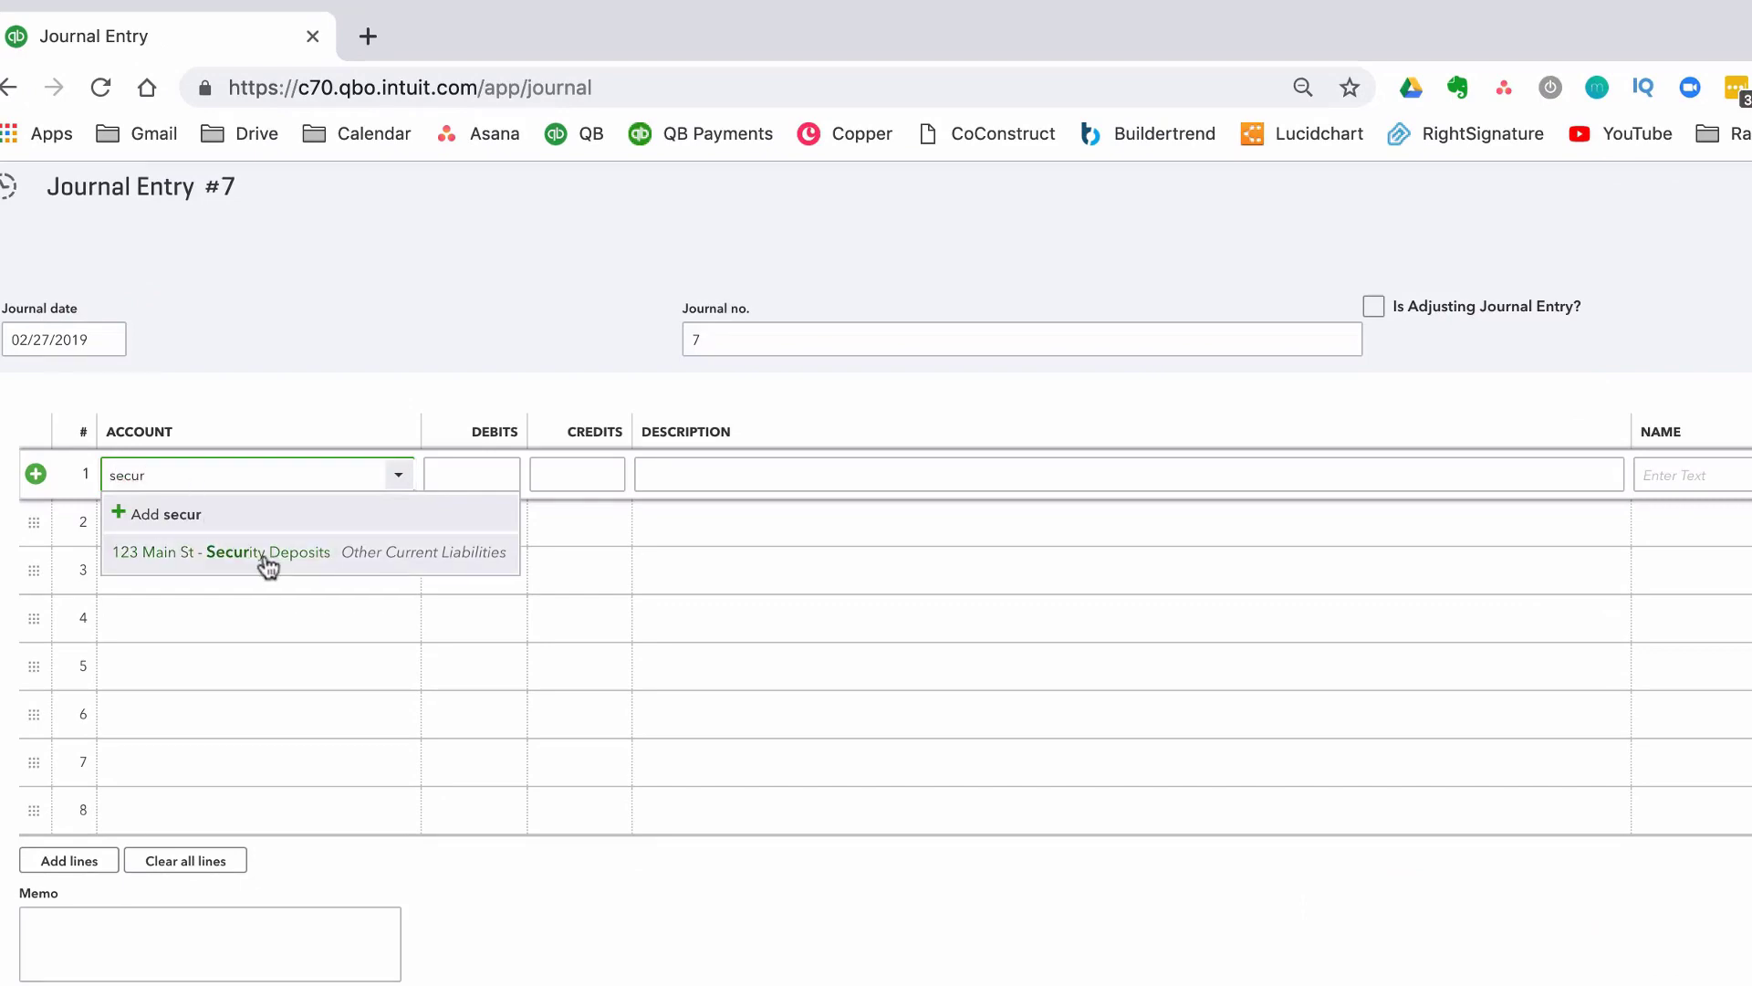
left_click(267, 554)
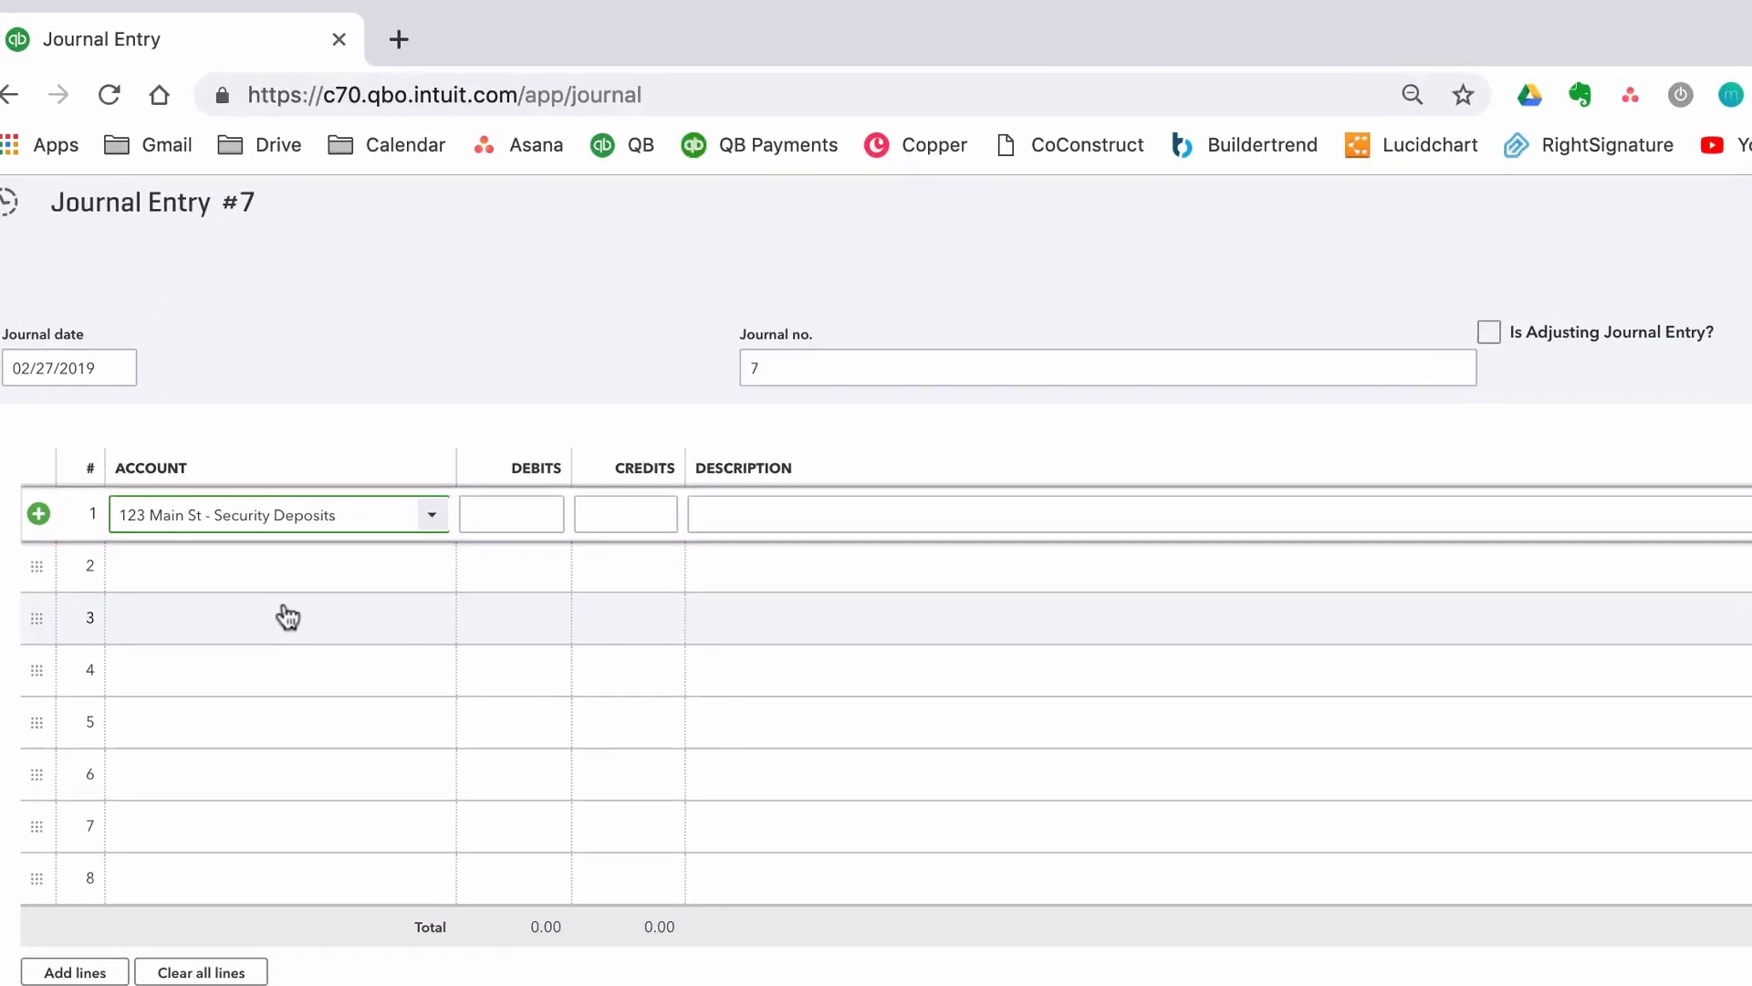
left_click(493, 473)
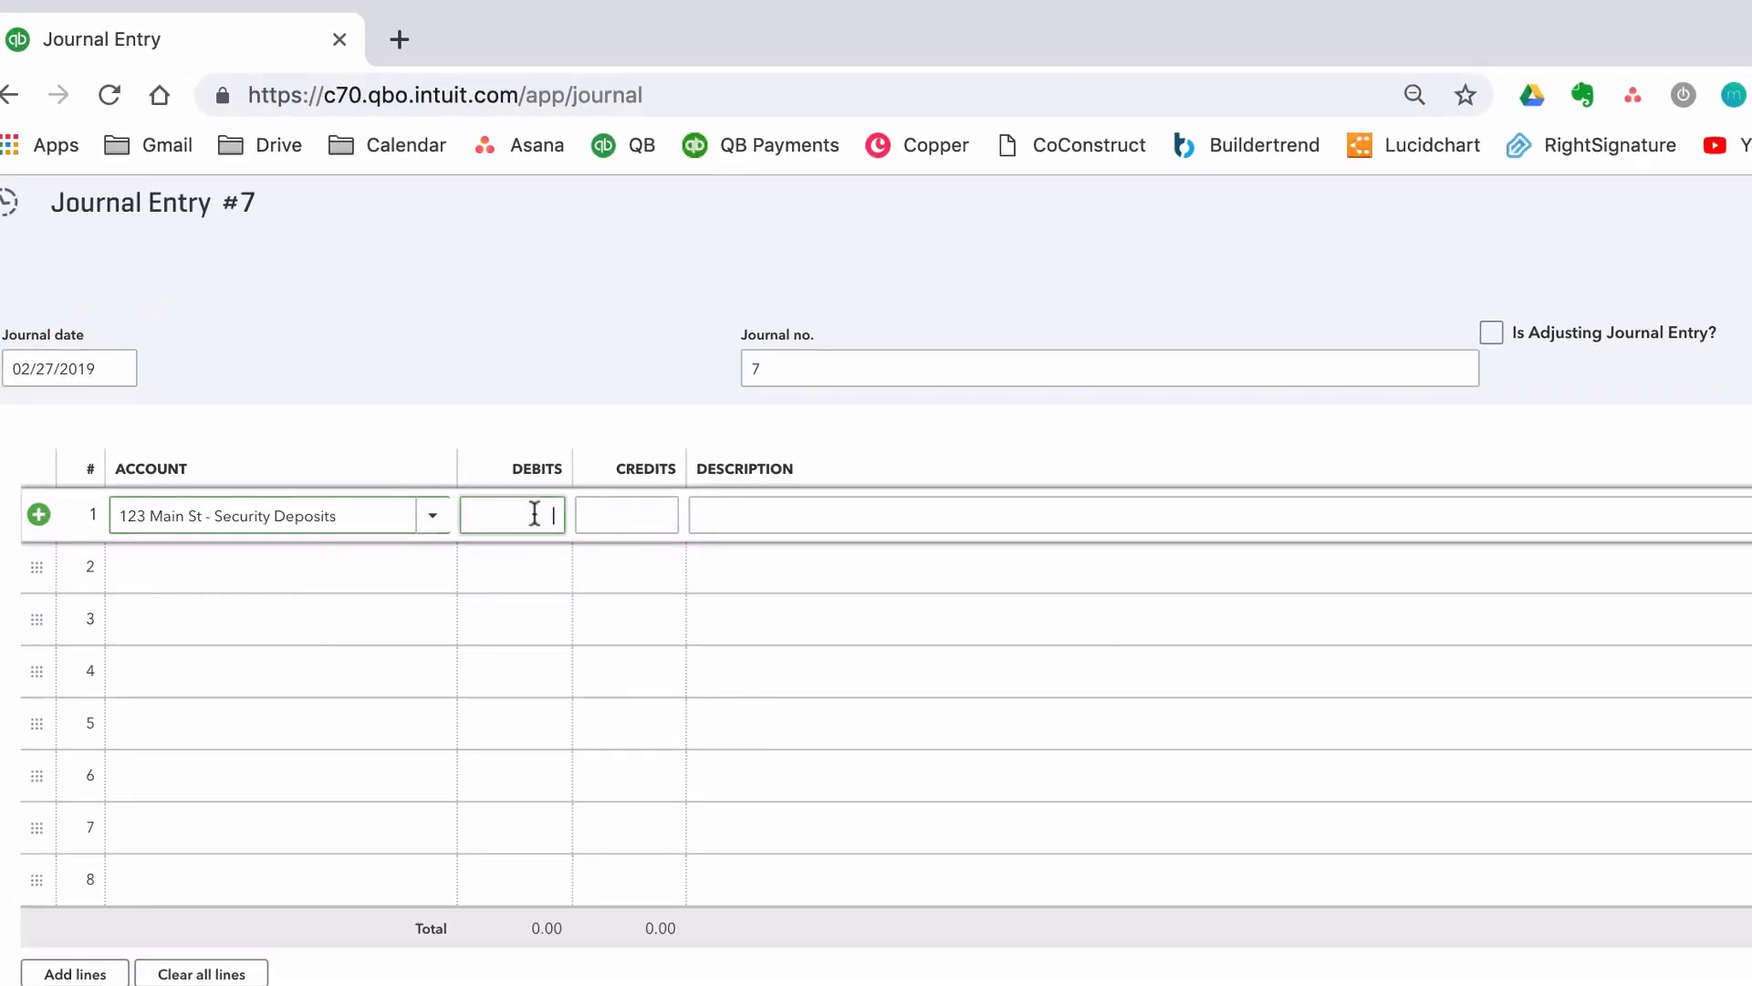
type("8")
key("Tab")
key("Tab")
key("Tab")
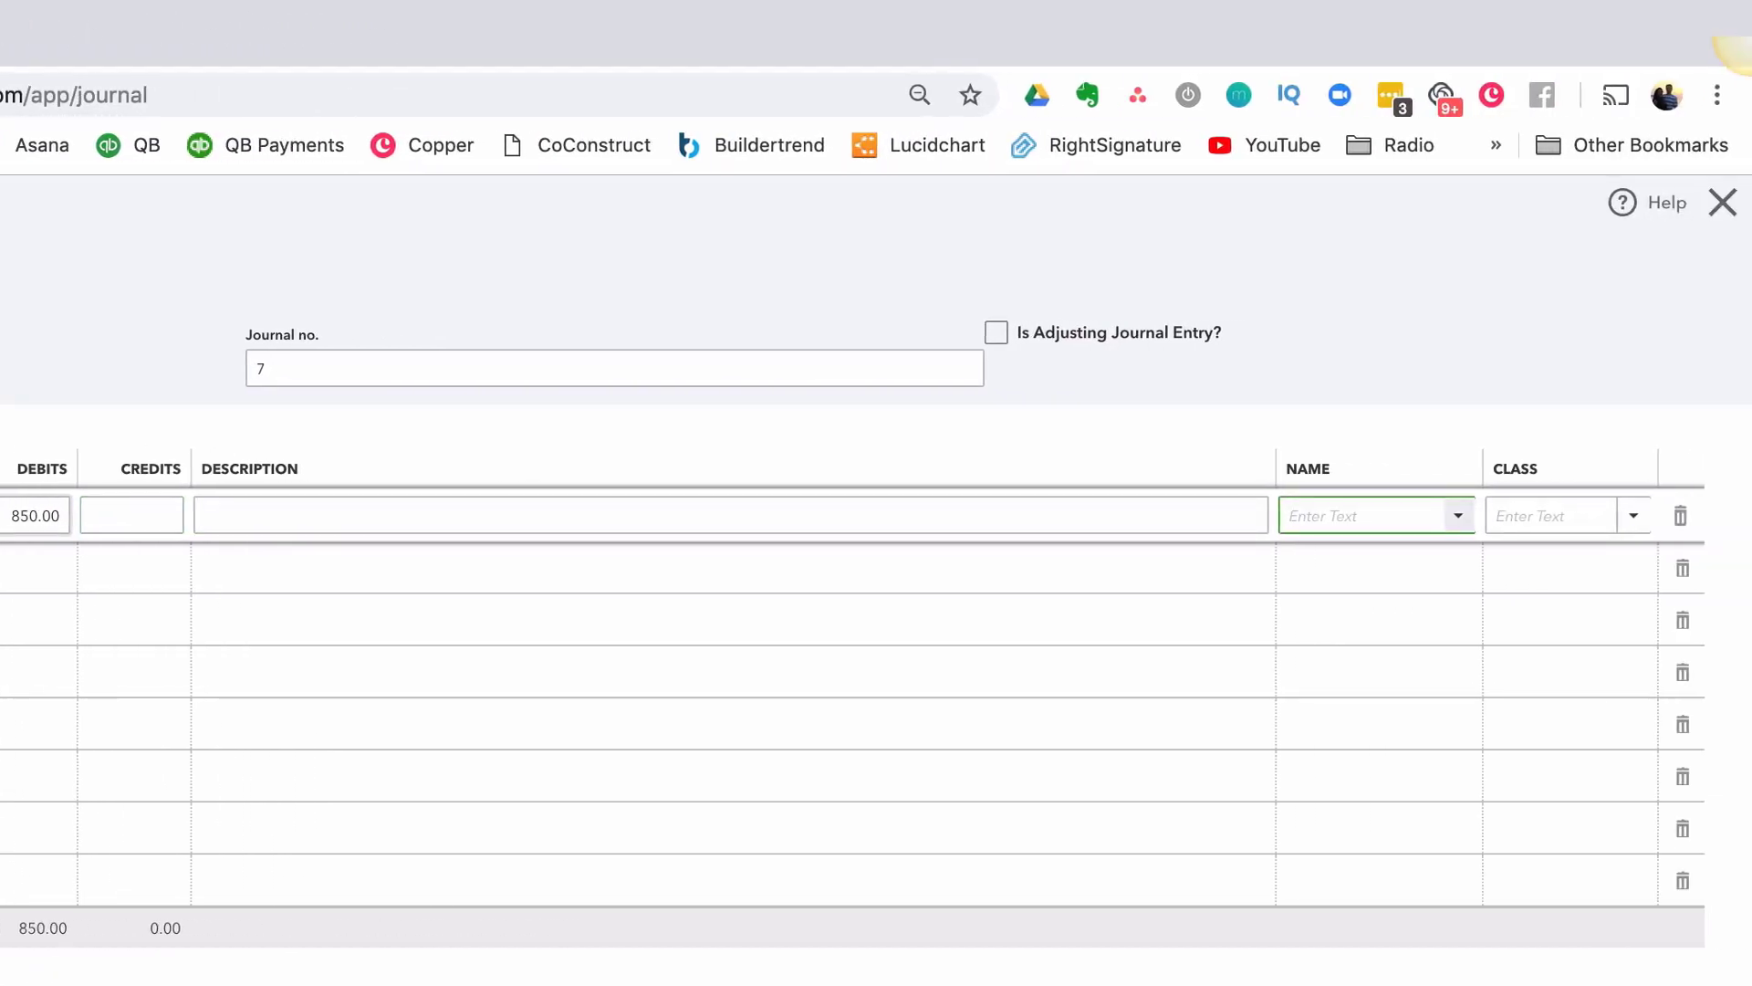
type("wend")
key("Tab")
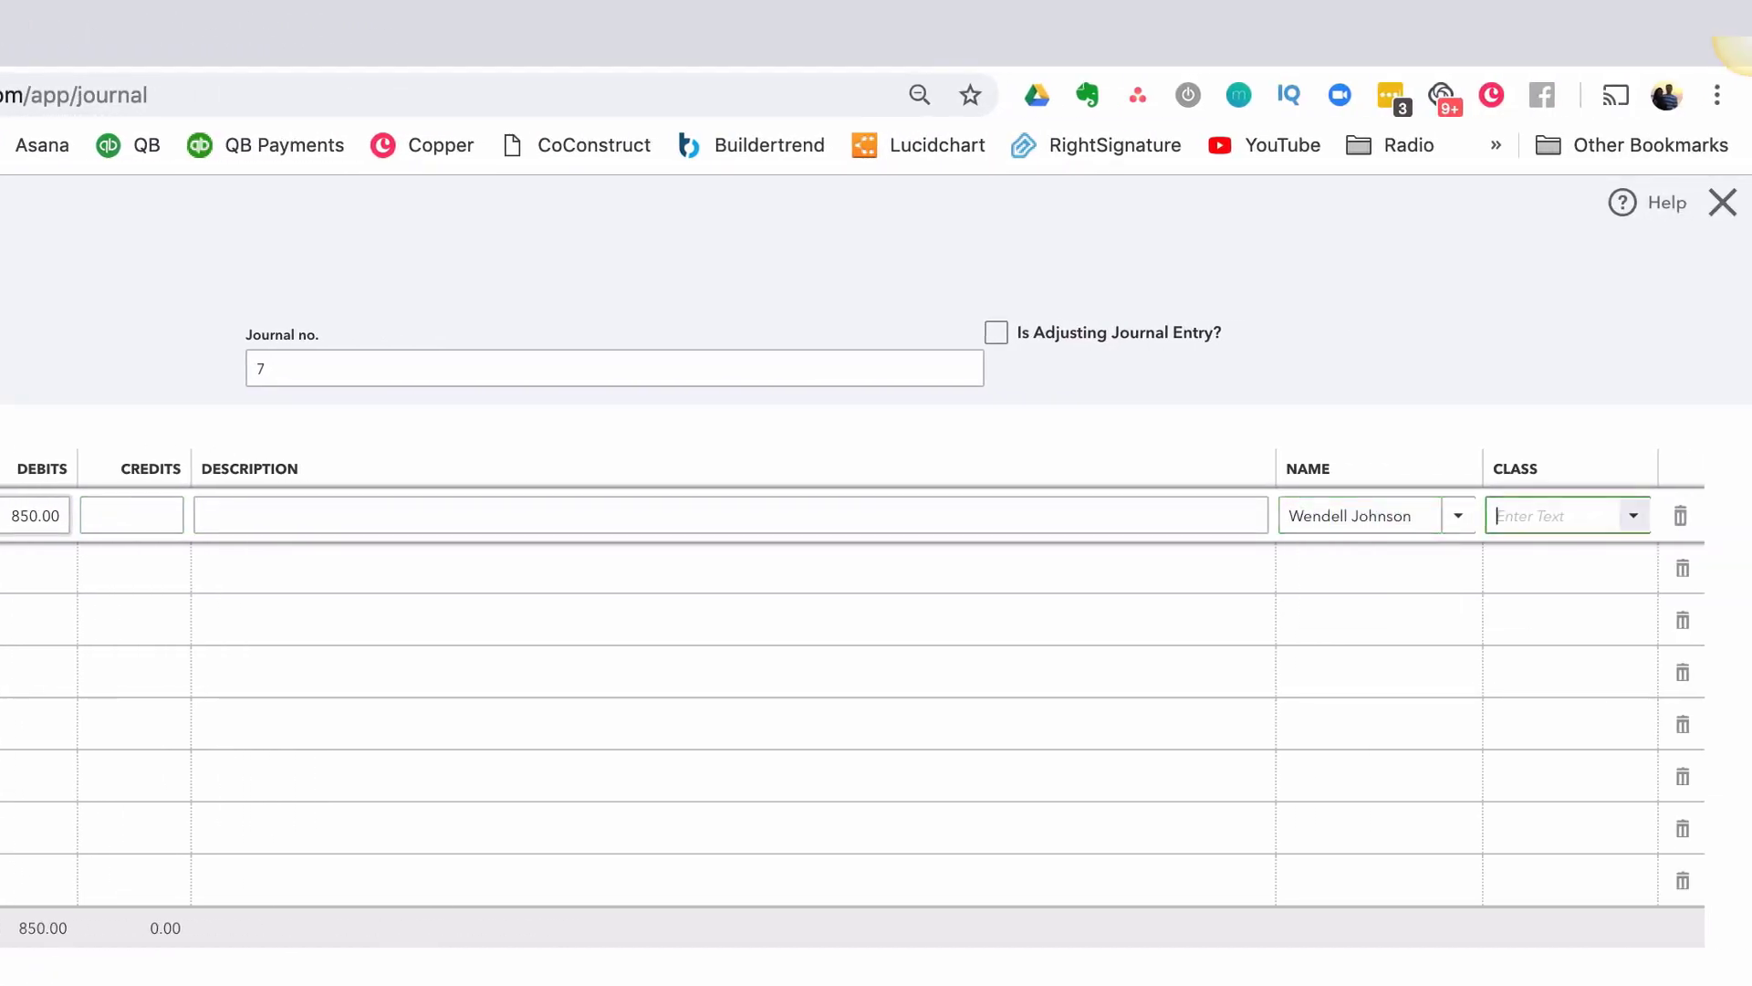
type("123 Main St")
key("Tab")
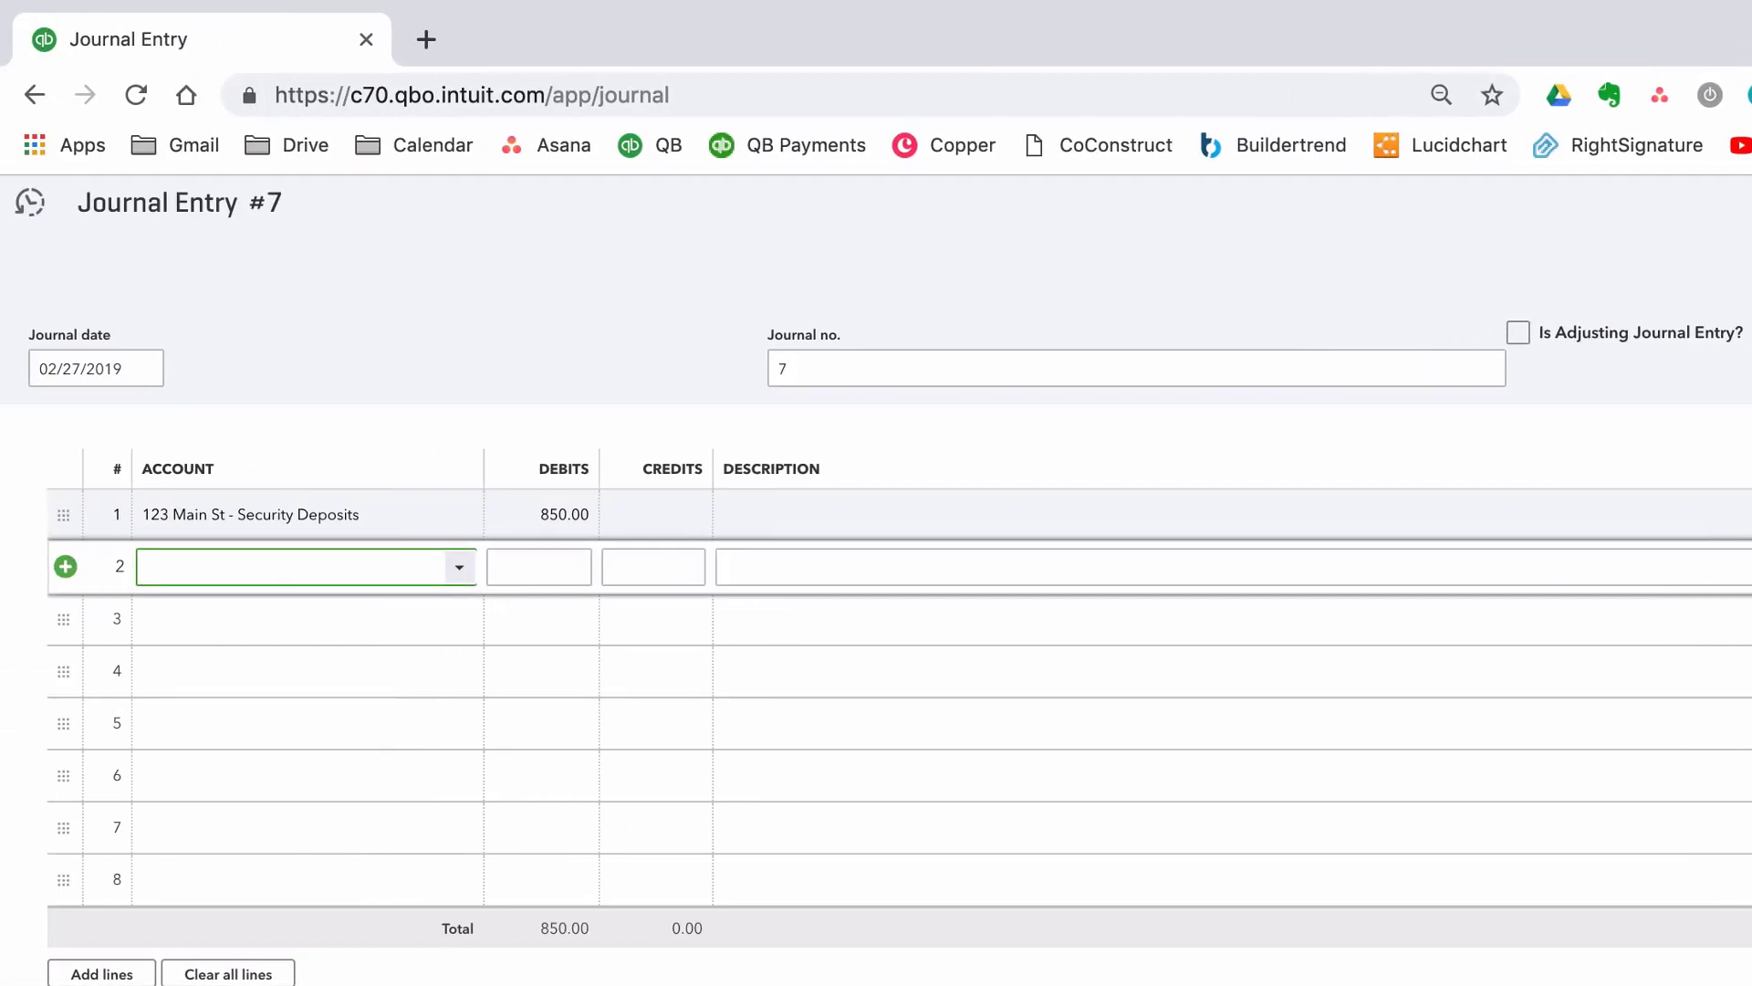
Step: Credit Checking 600 with class 123 Main St and enter Retained Security Deposits on line 3
type("check")
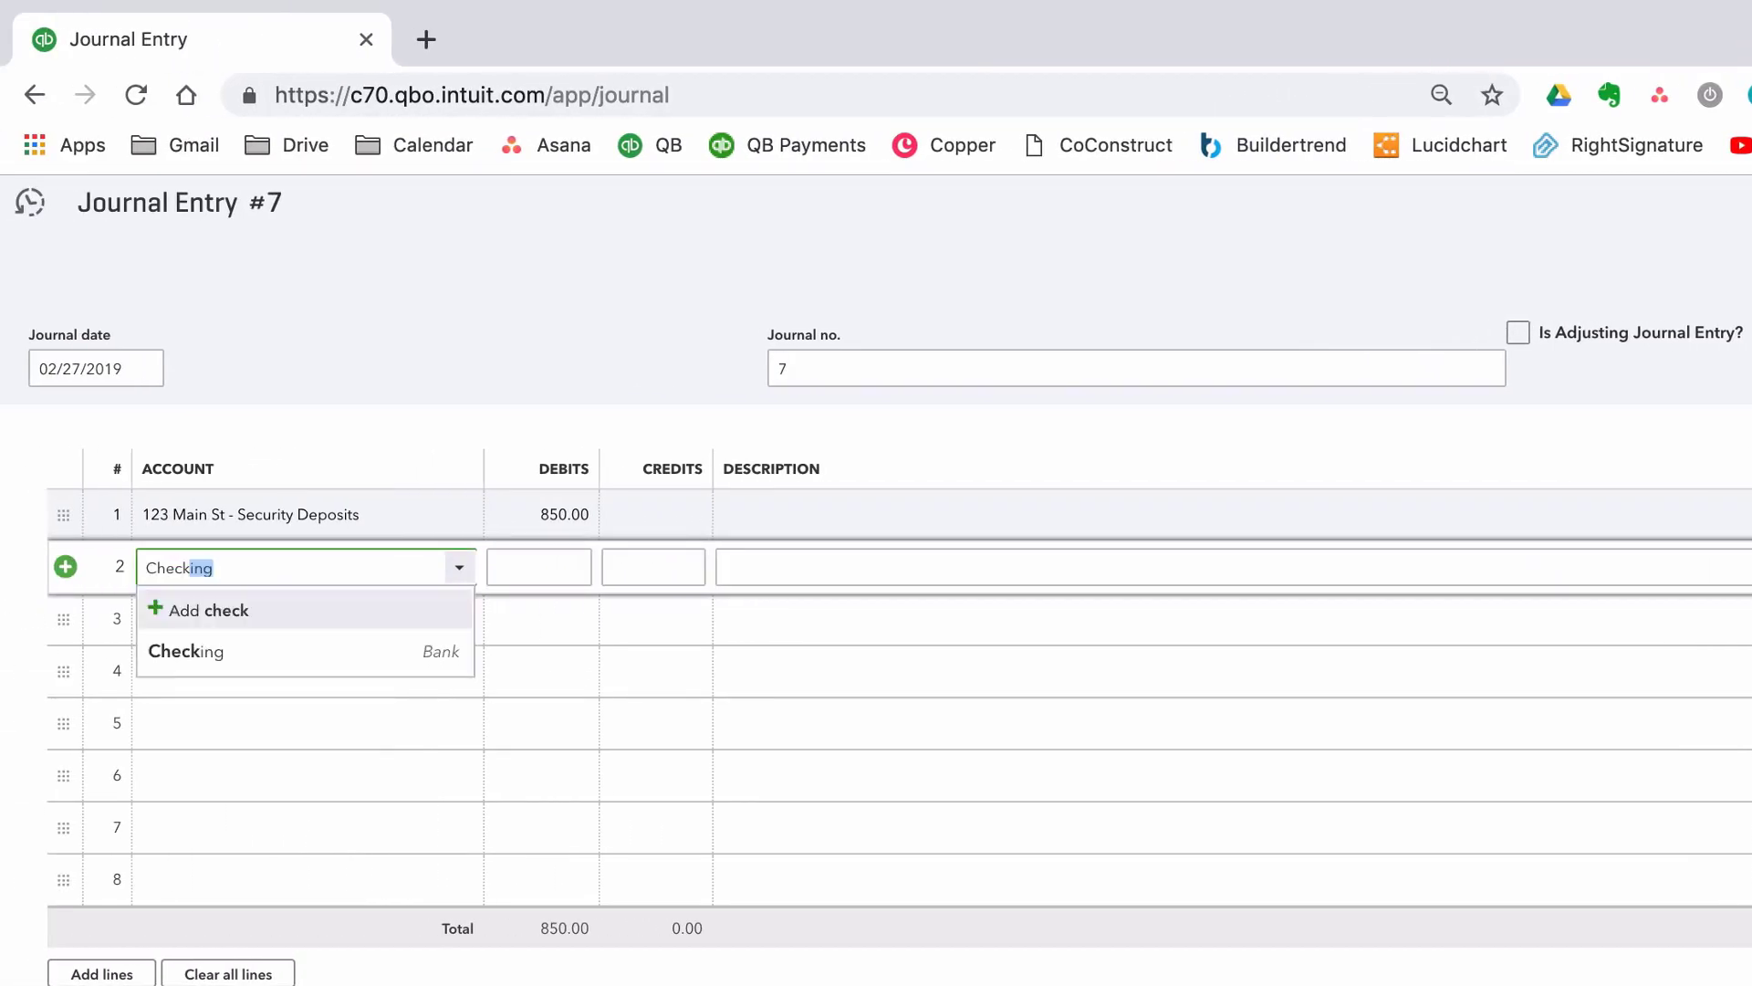
left_click(430, 654)
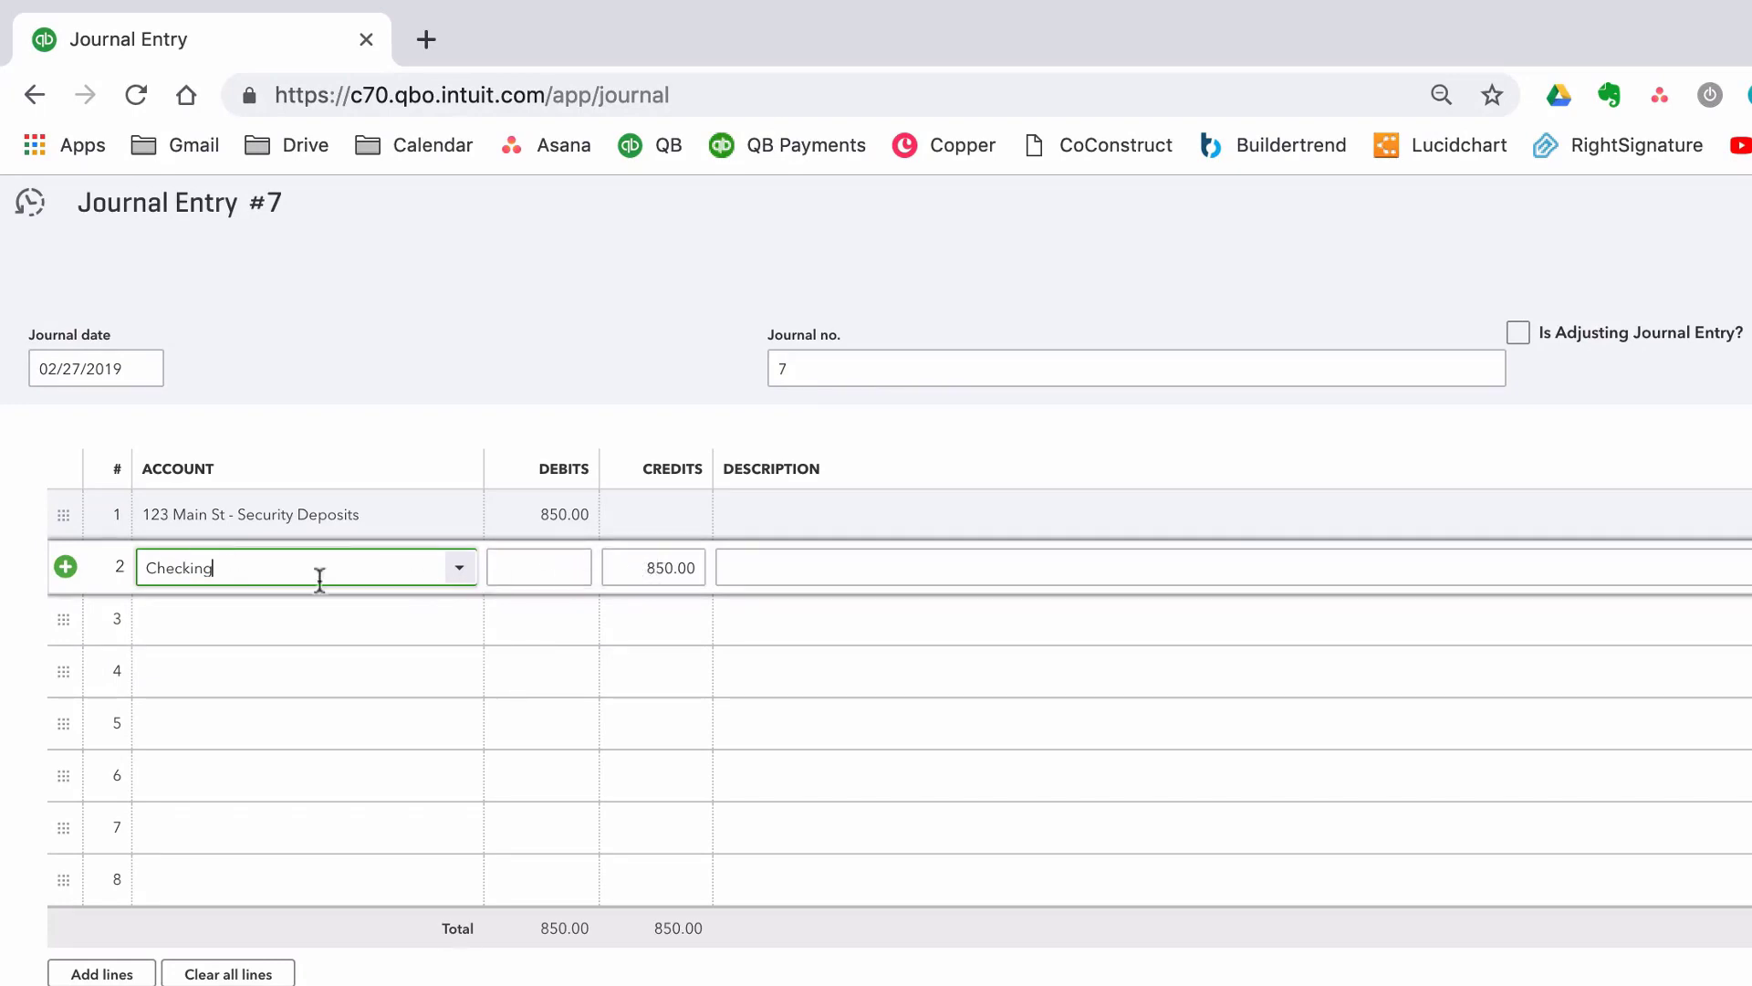
left_click(639, 568)
type("6")
key("Tab")
key("Tab")
key("Tab")
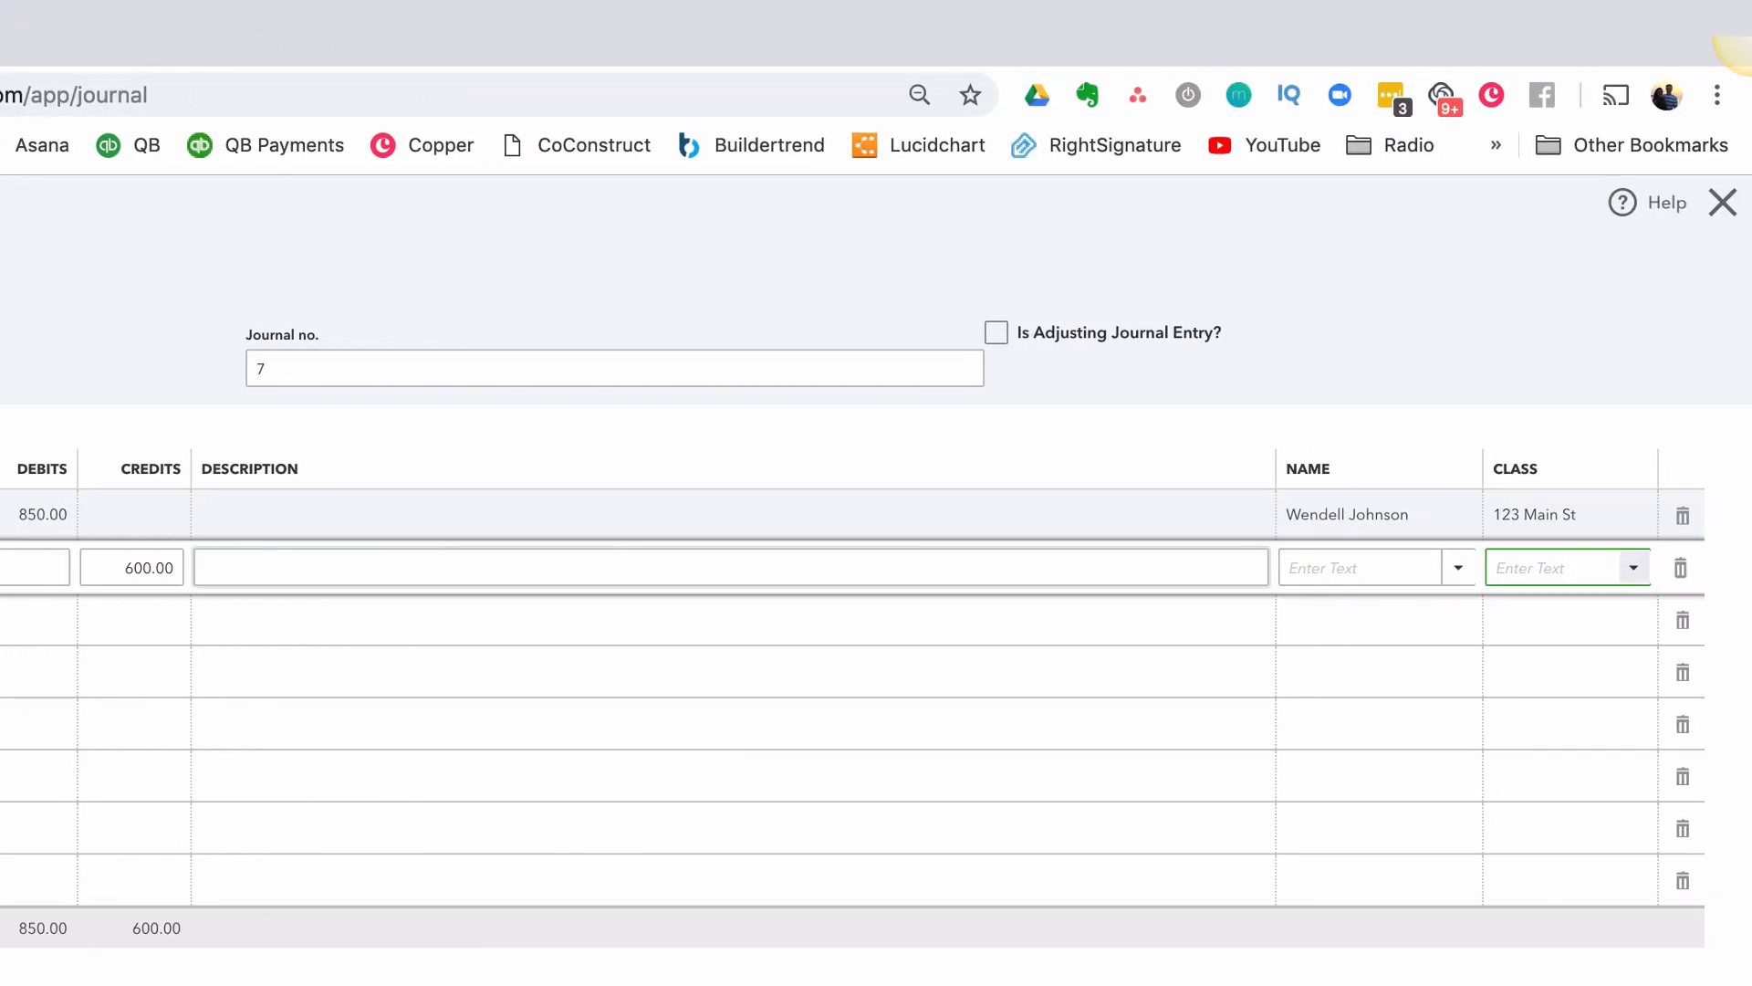
type("123 Main St")
key("Tab")
key("Tab")
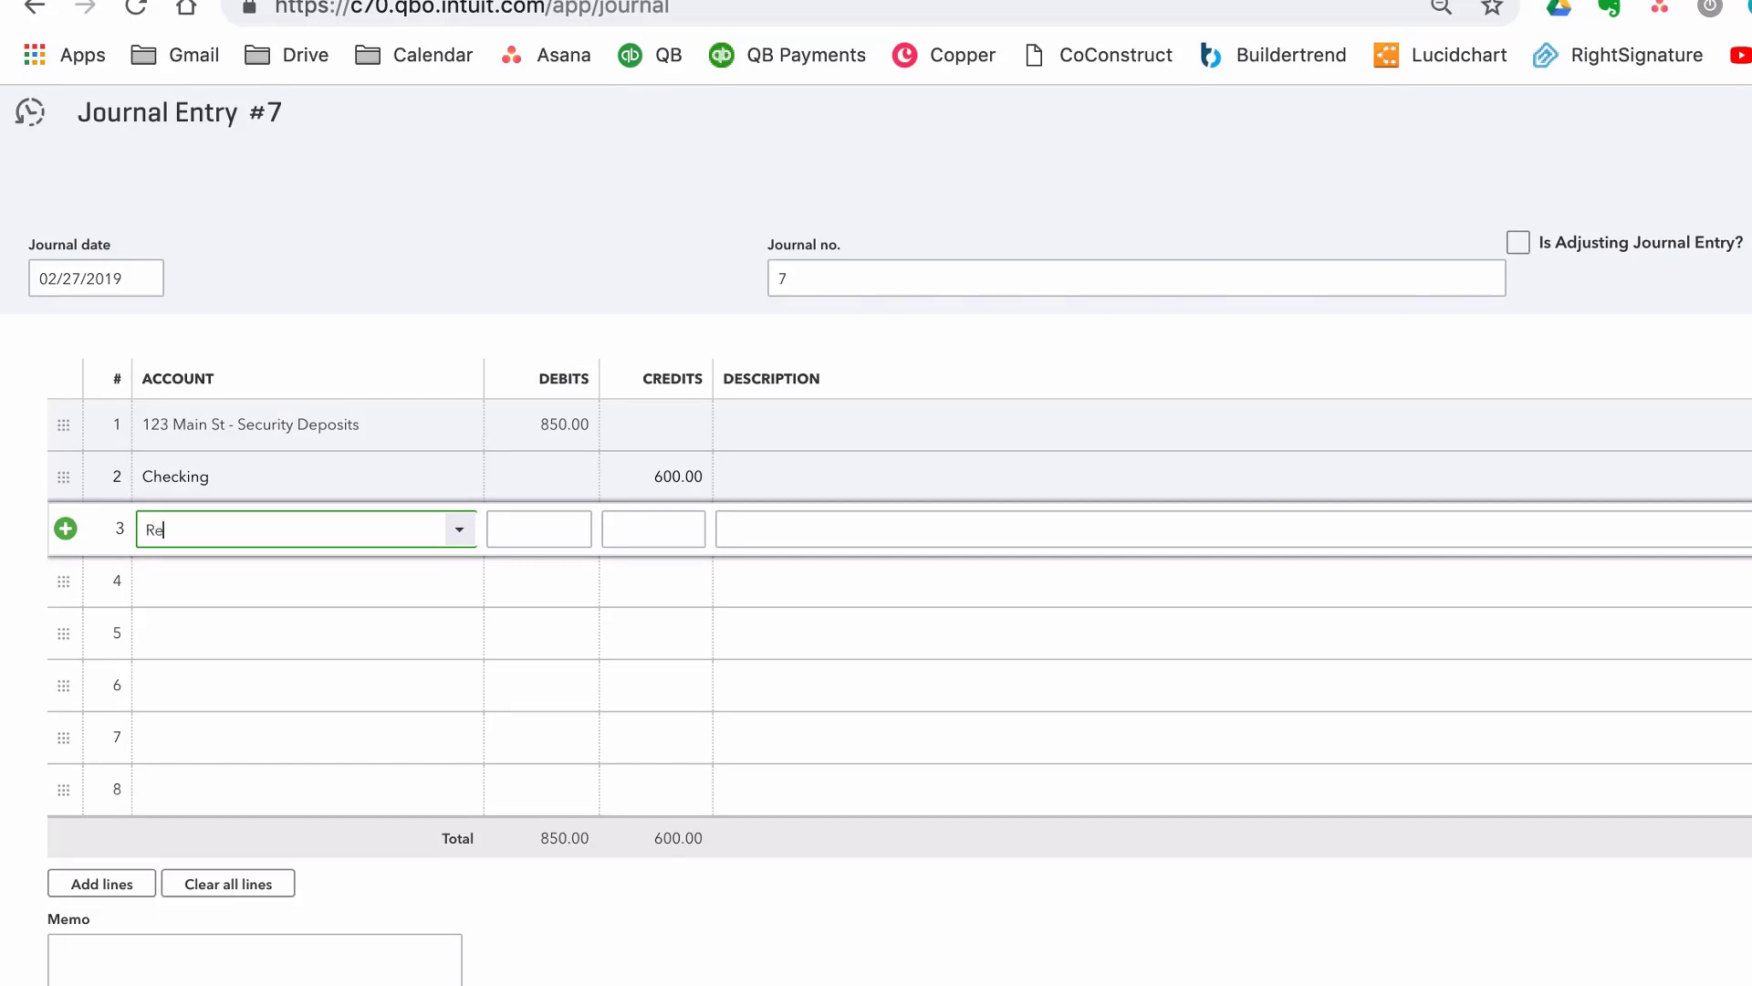
type("ecurity Deposits")
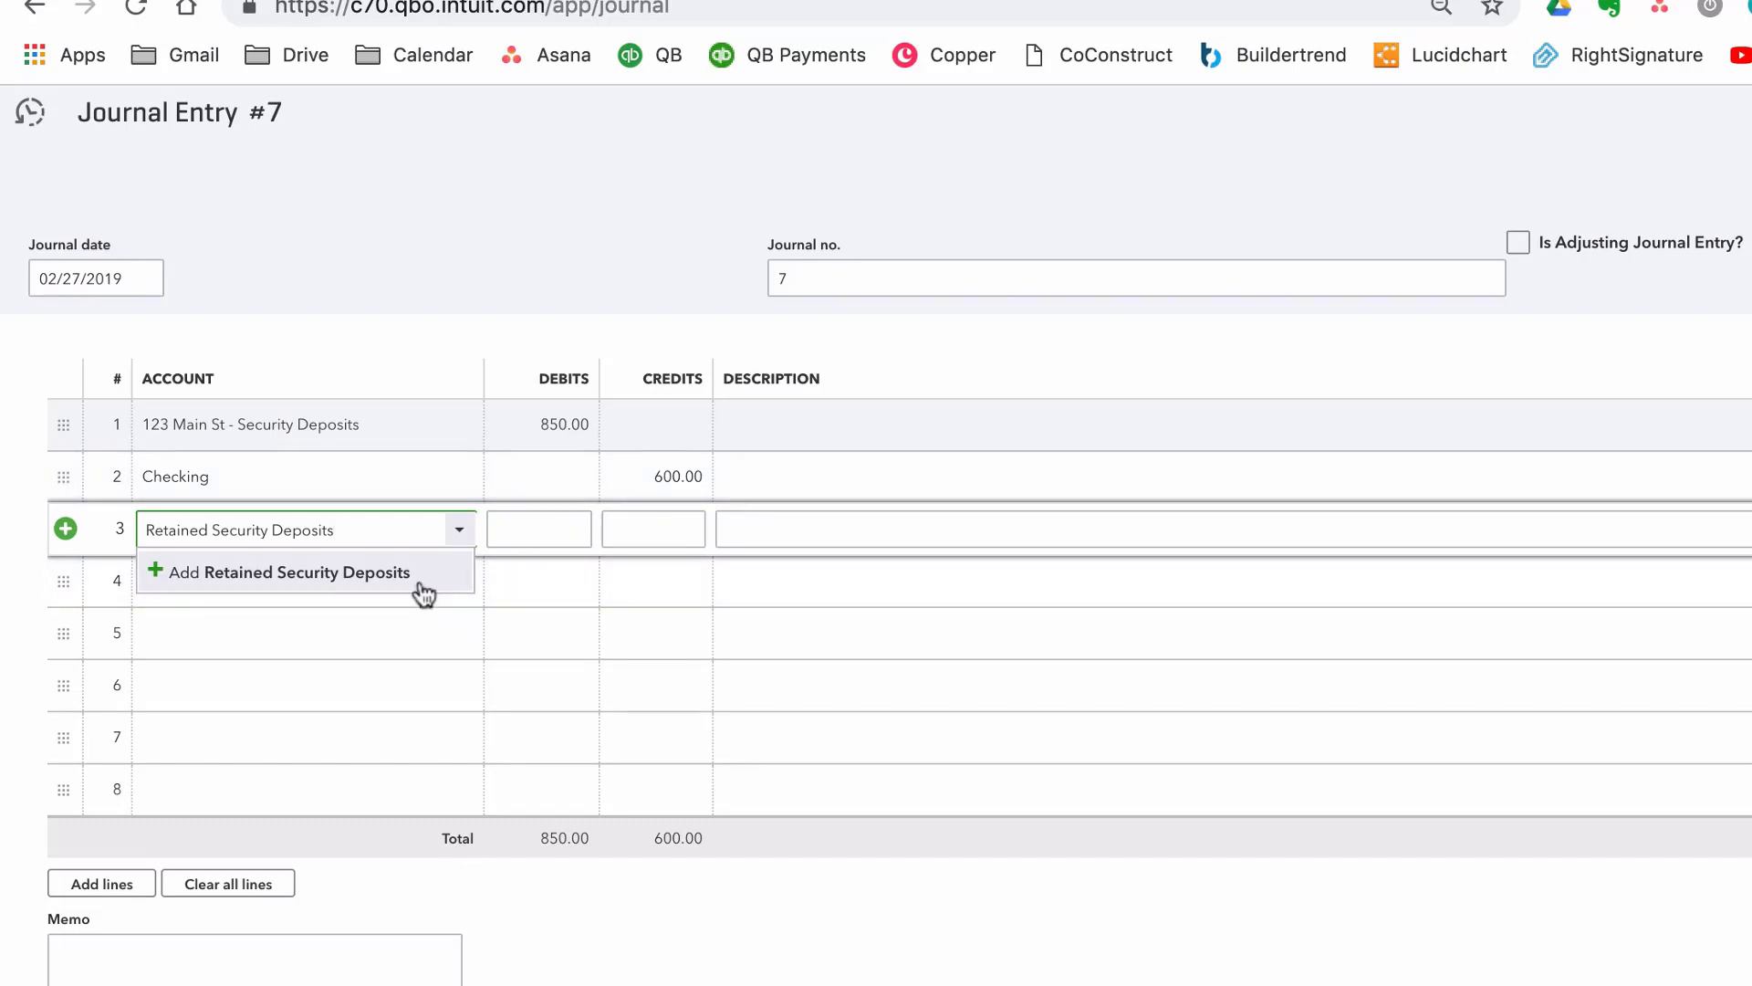
Step: Create the Retained Security Deposits account as Income type with Service/Fee Income detail type
left_click(296, 581)
left_click(826, 216)
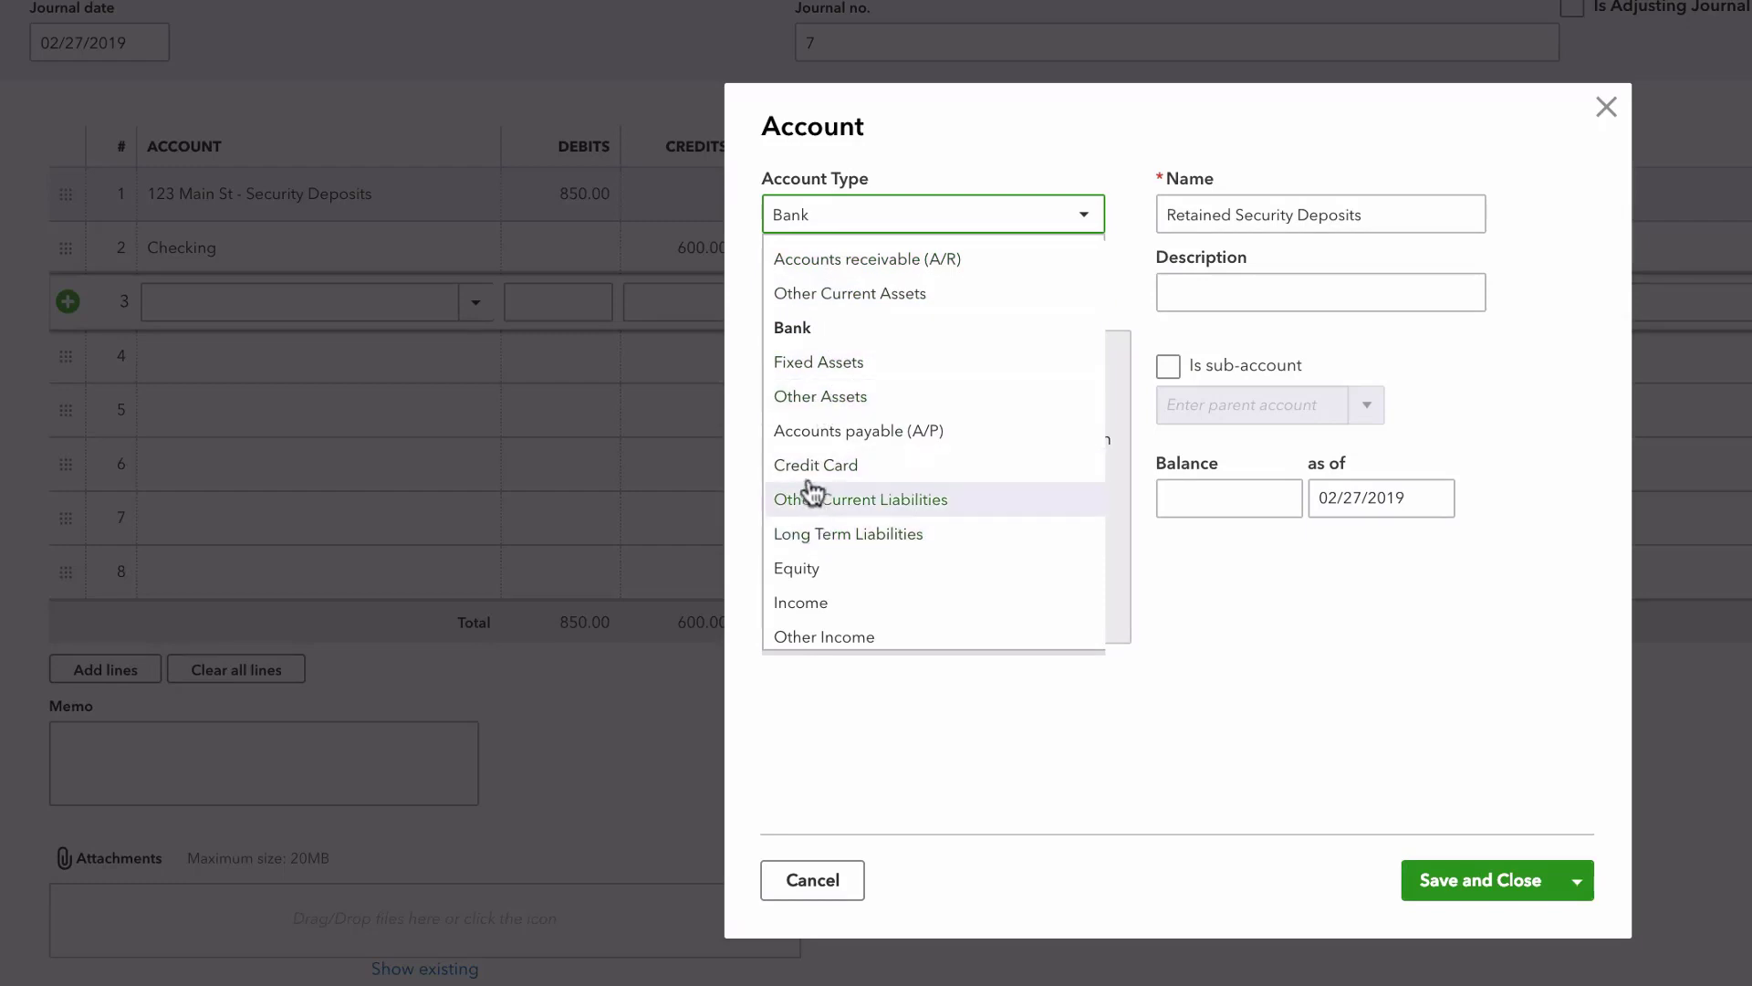
left_click(826, 603)
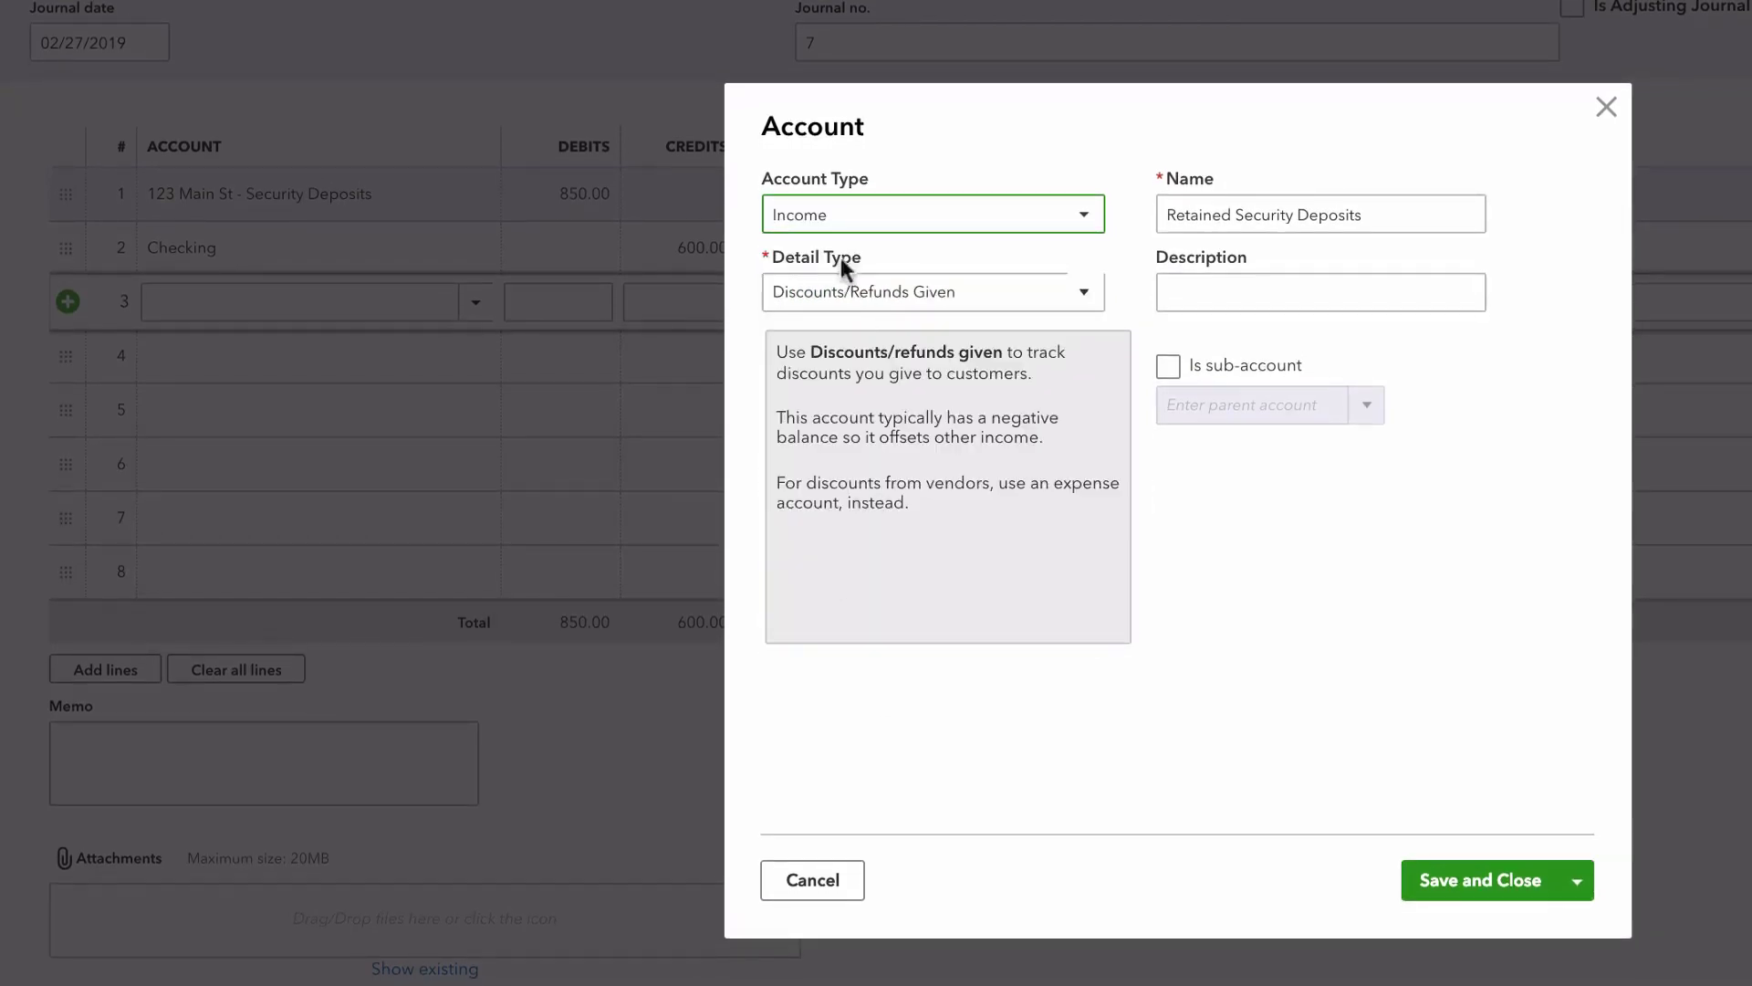
left_click(906, 299)
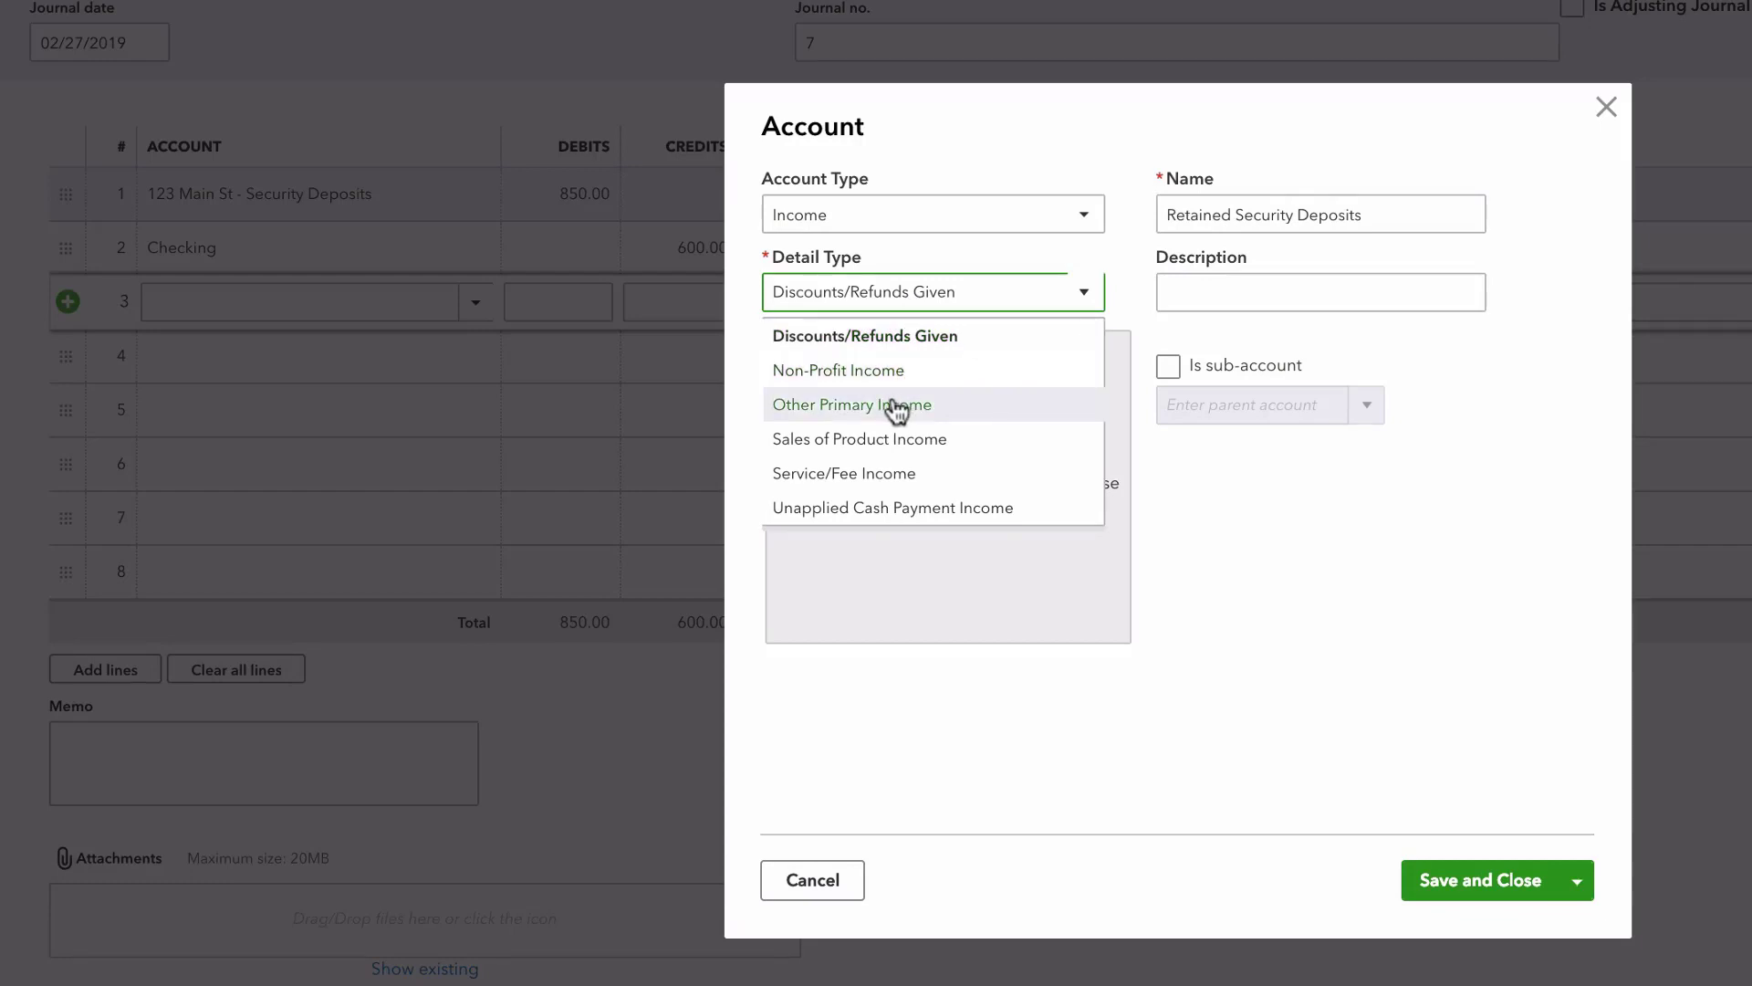
left_click(908, 440)
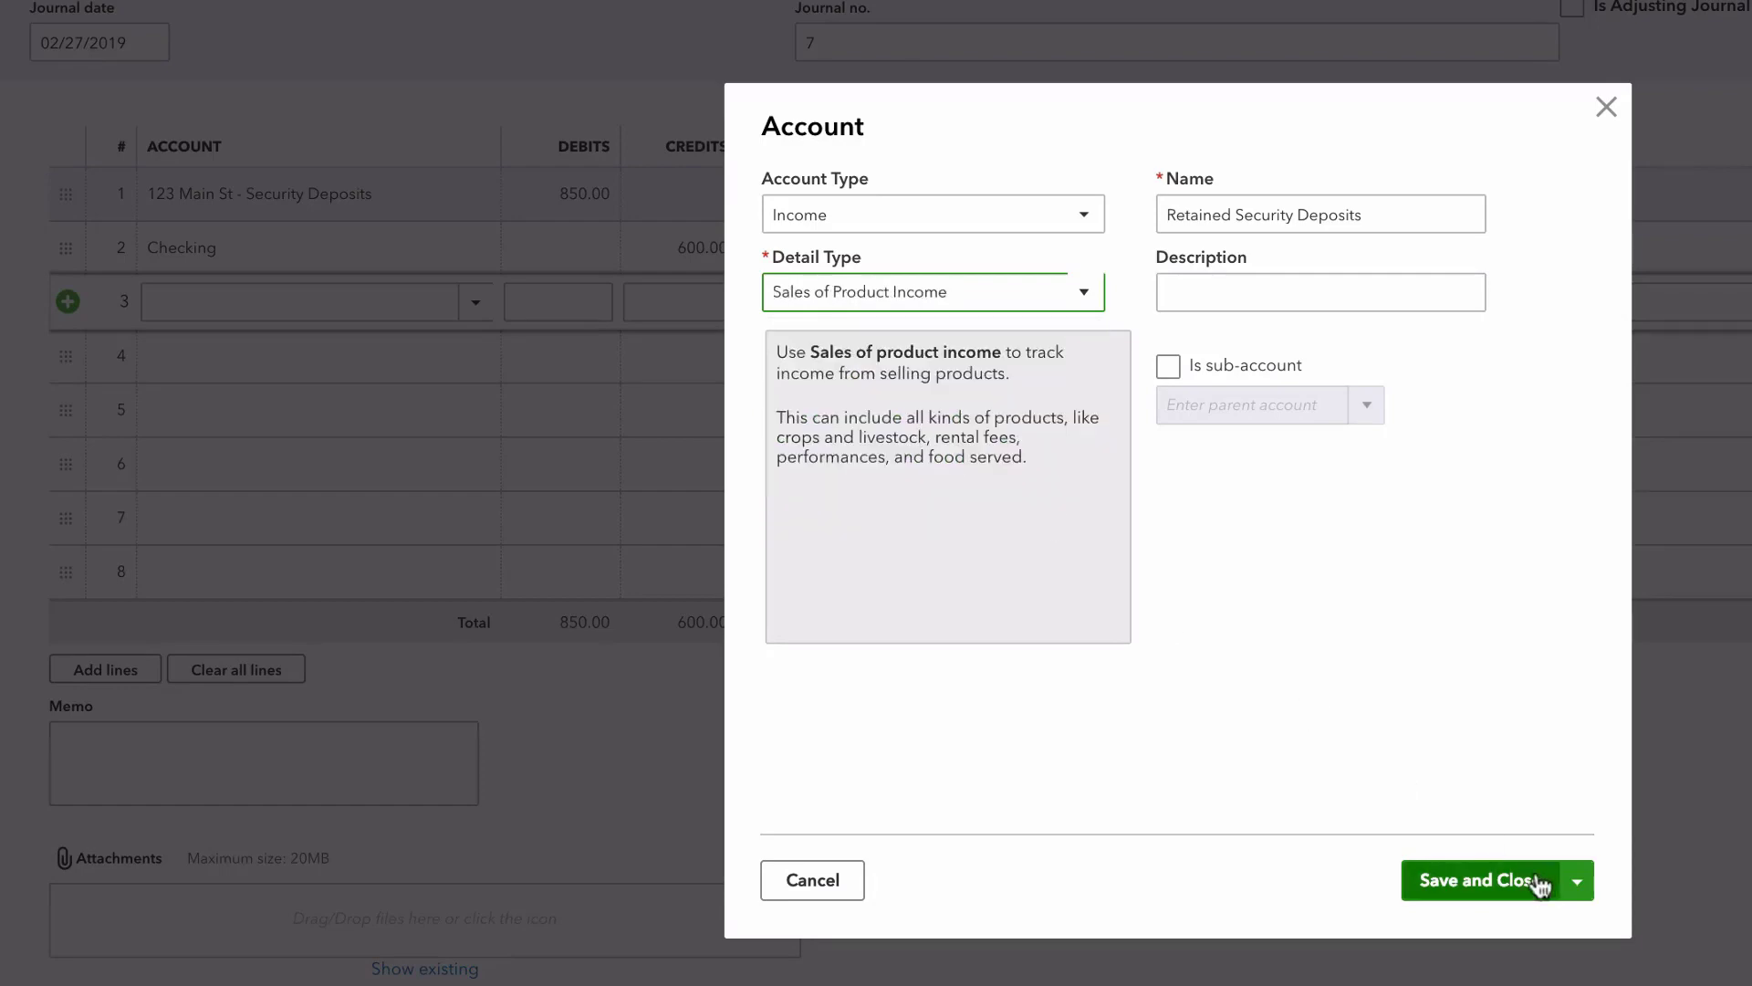
left_click(814, 297)
left_click(845, 475)
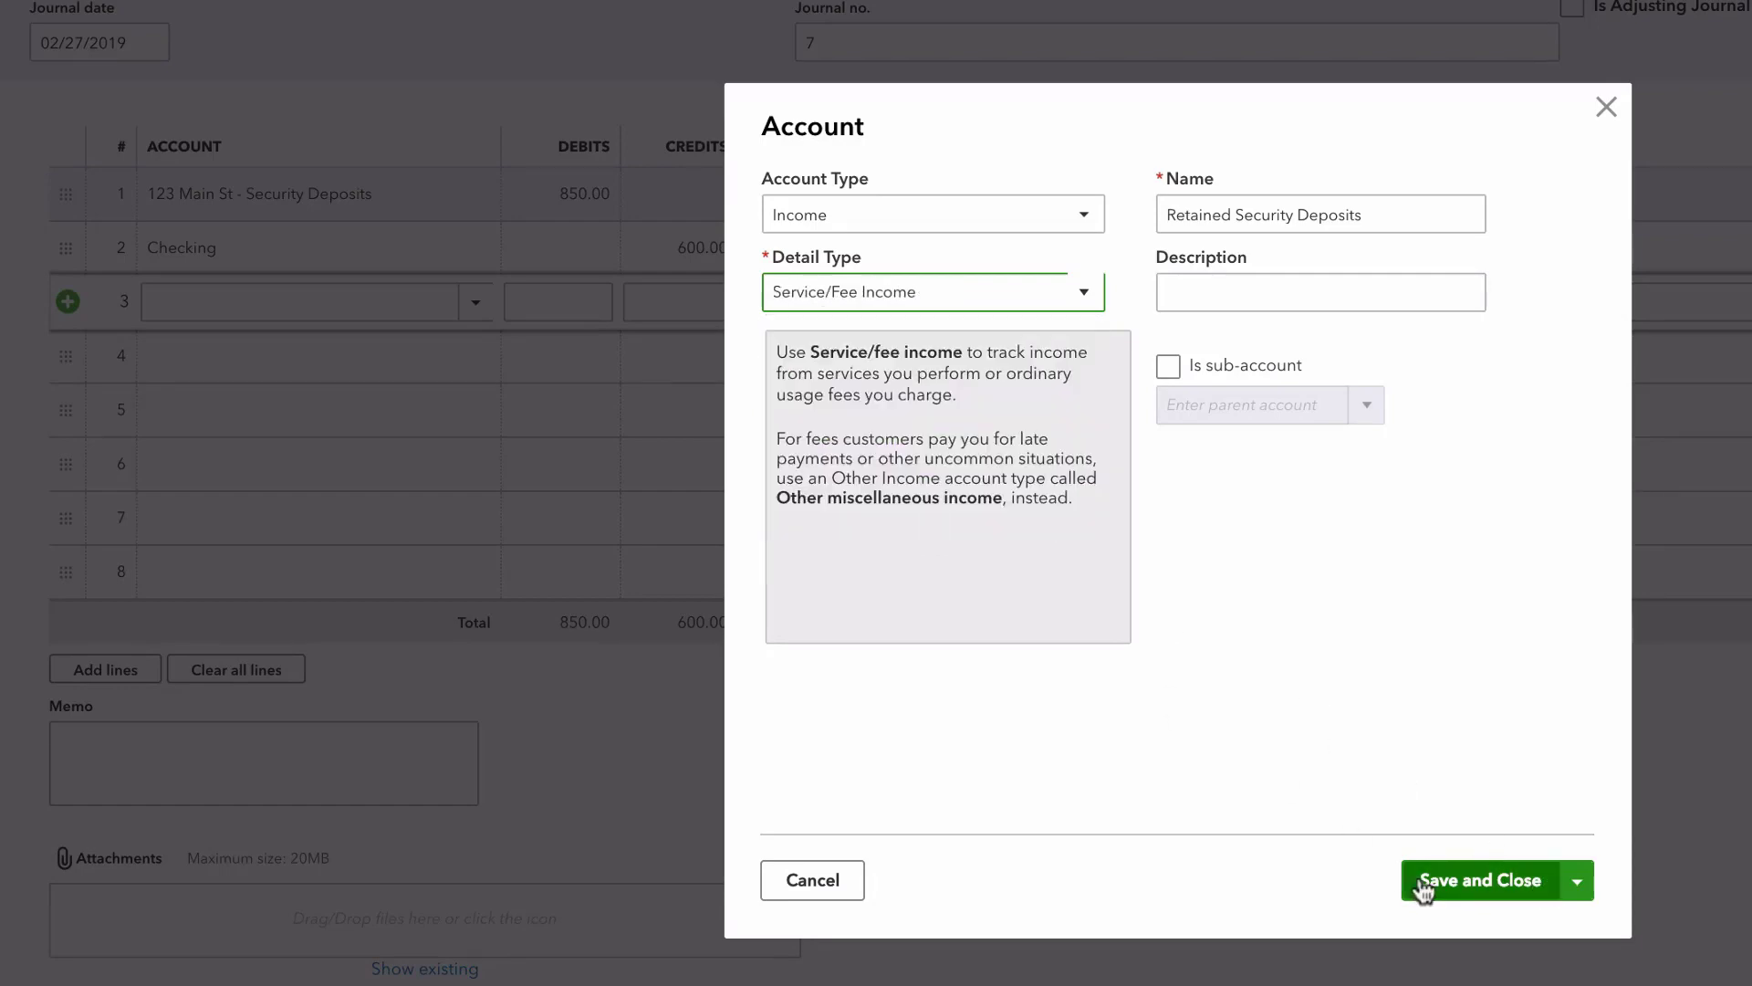
left_click(1425, 890)
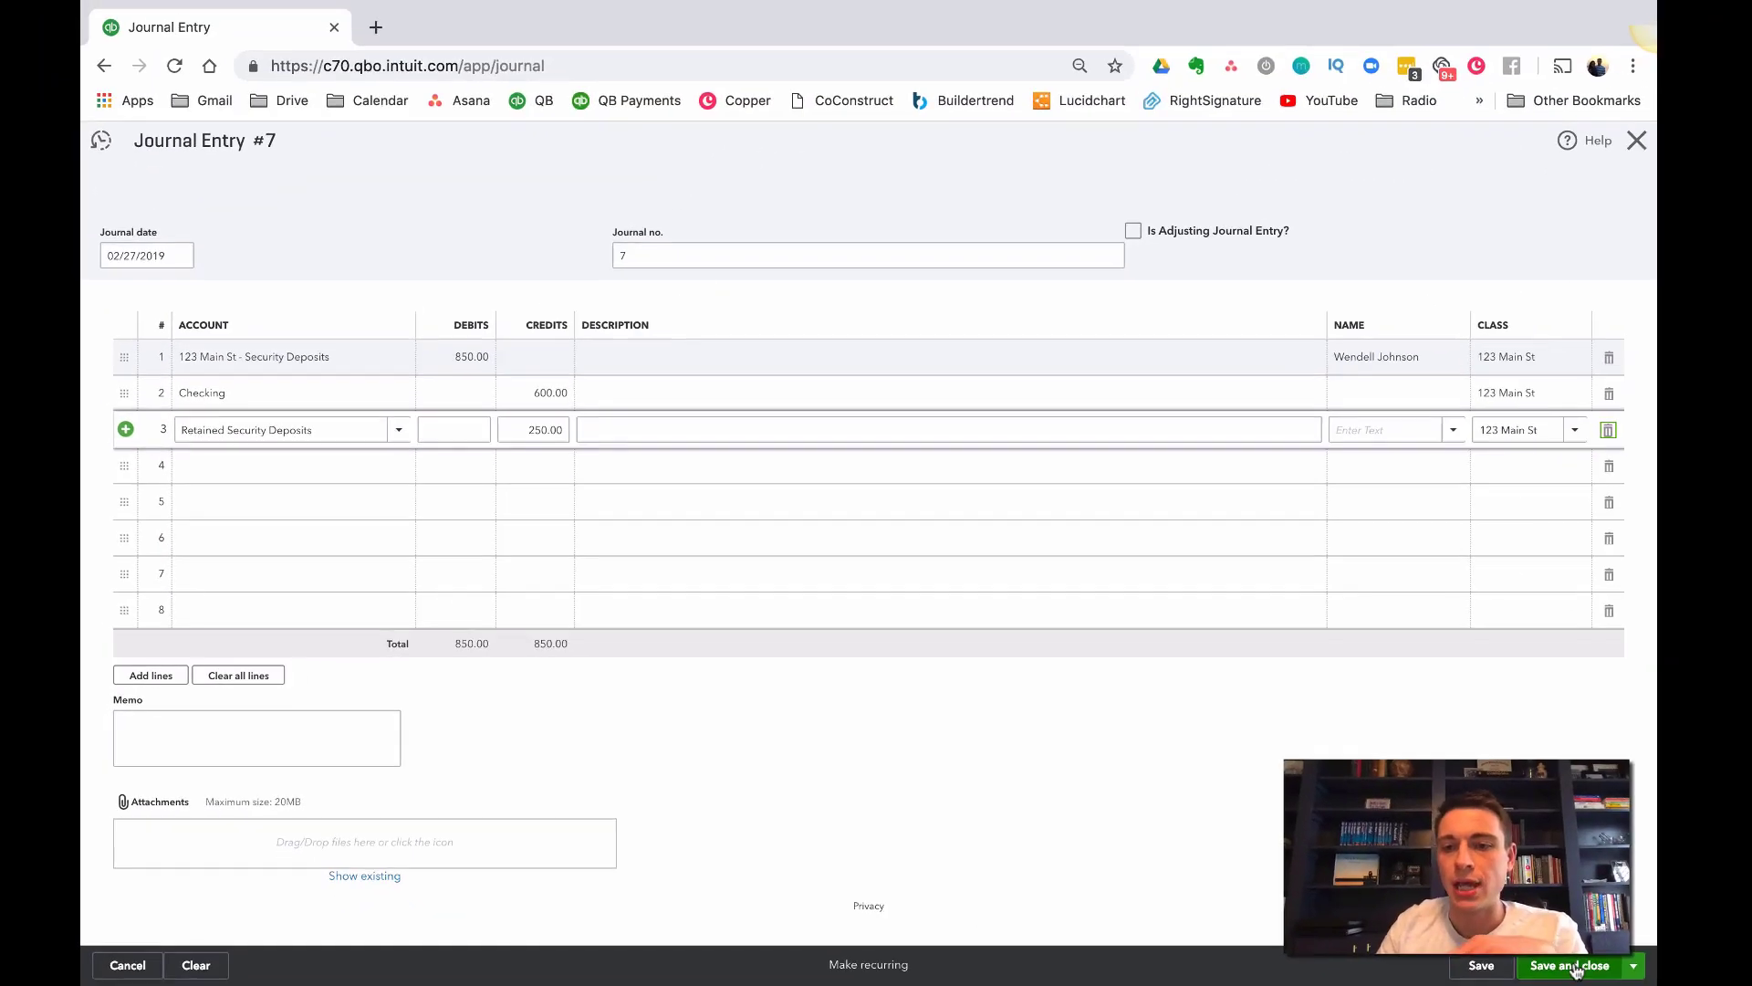
Step: Save and close Journal Entry 7 and go to the Reports page
left_click(1573, 965)
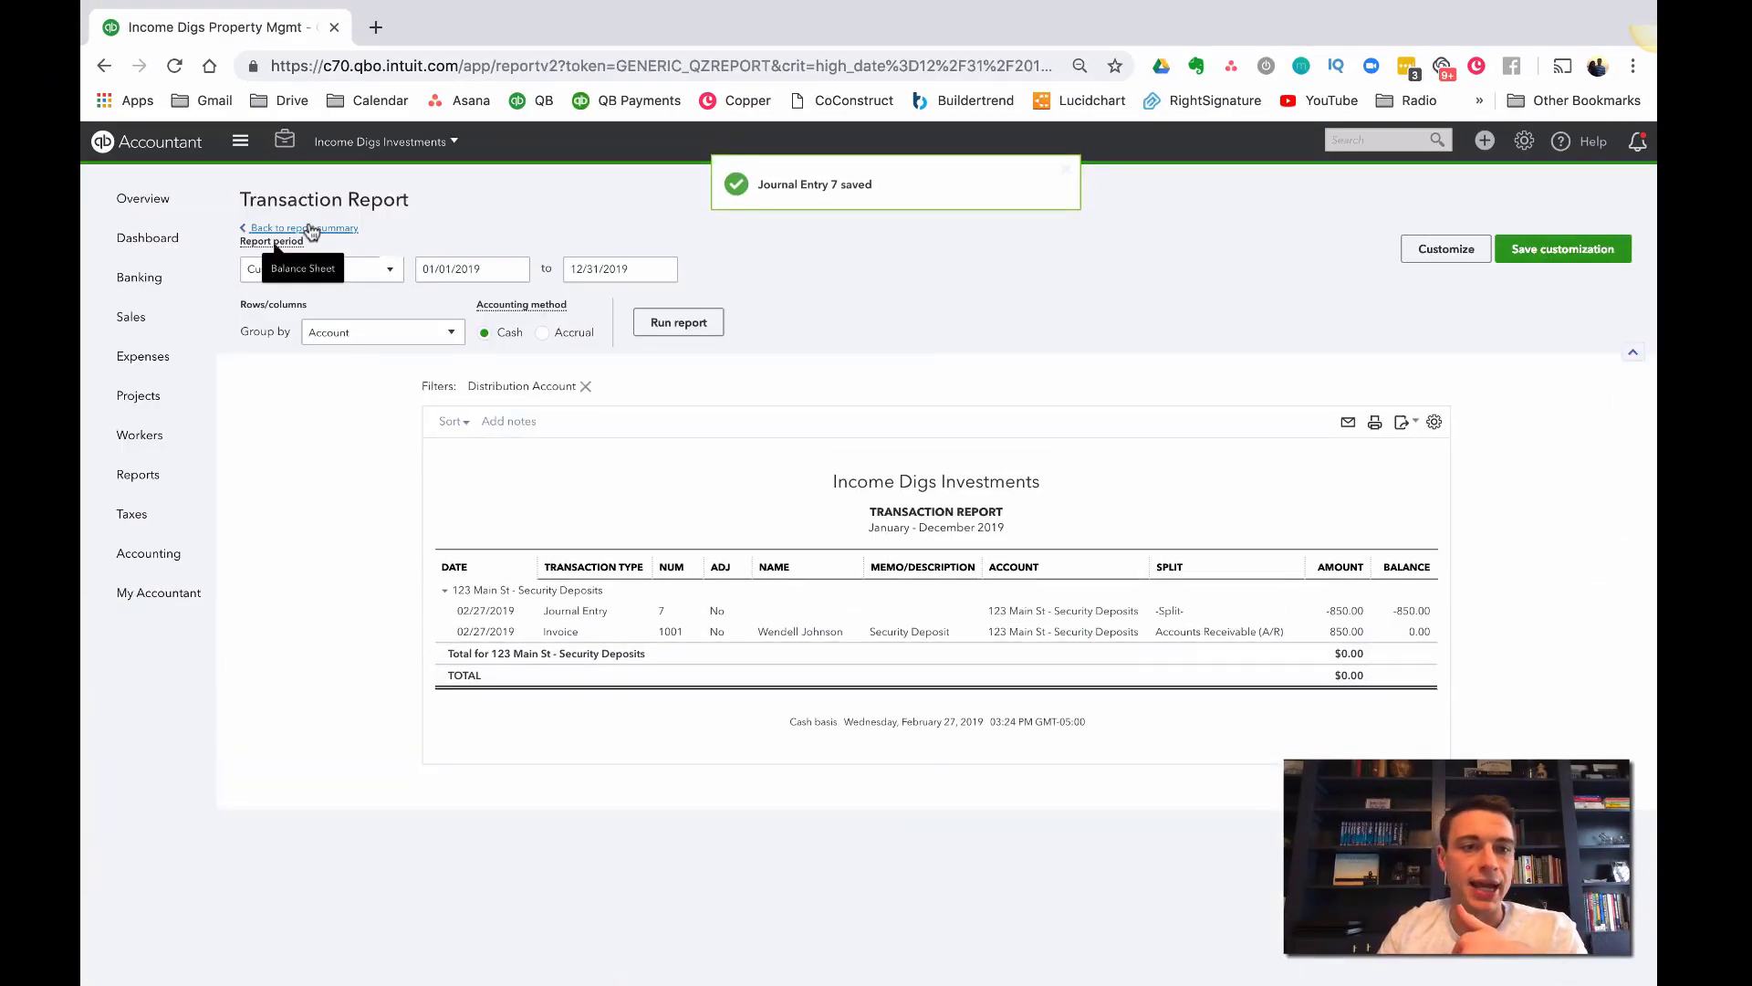
left_click(310, 232)
left_click(135, 320)
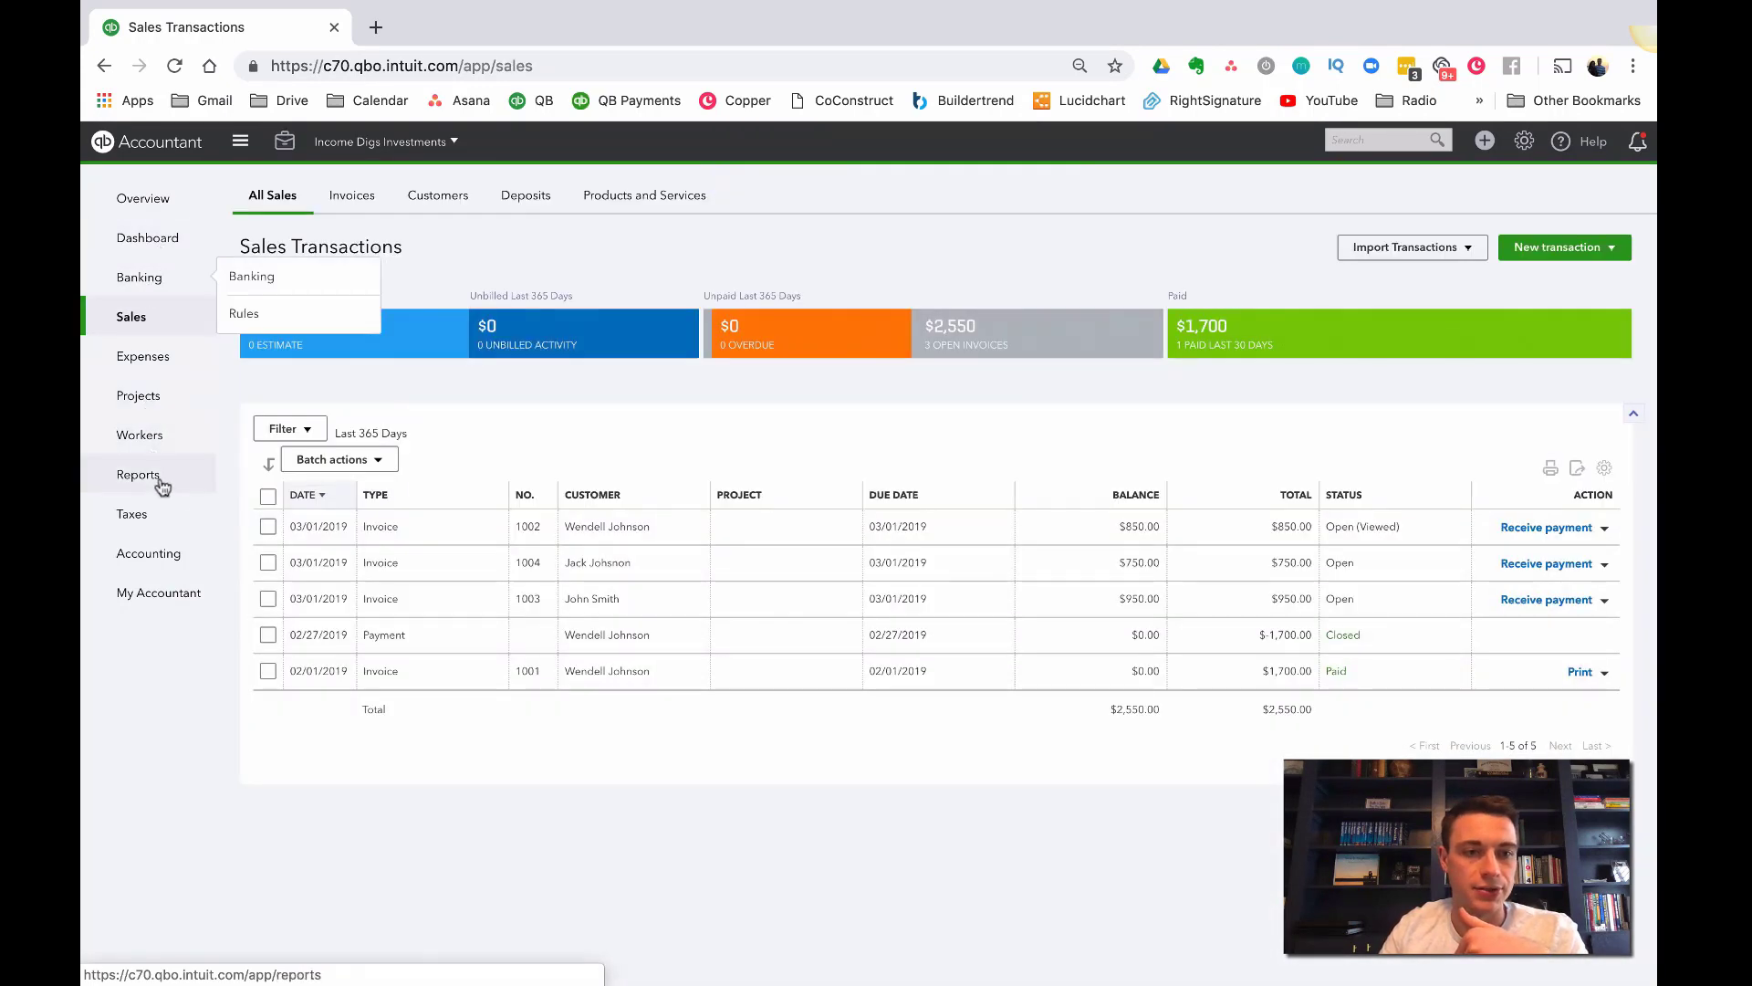
left_click(161, 480)
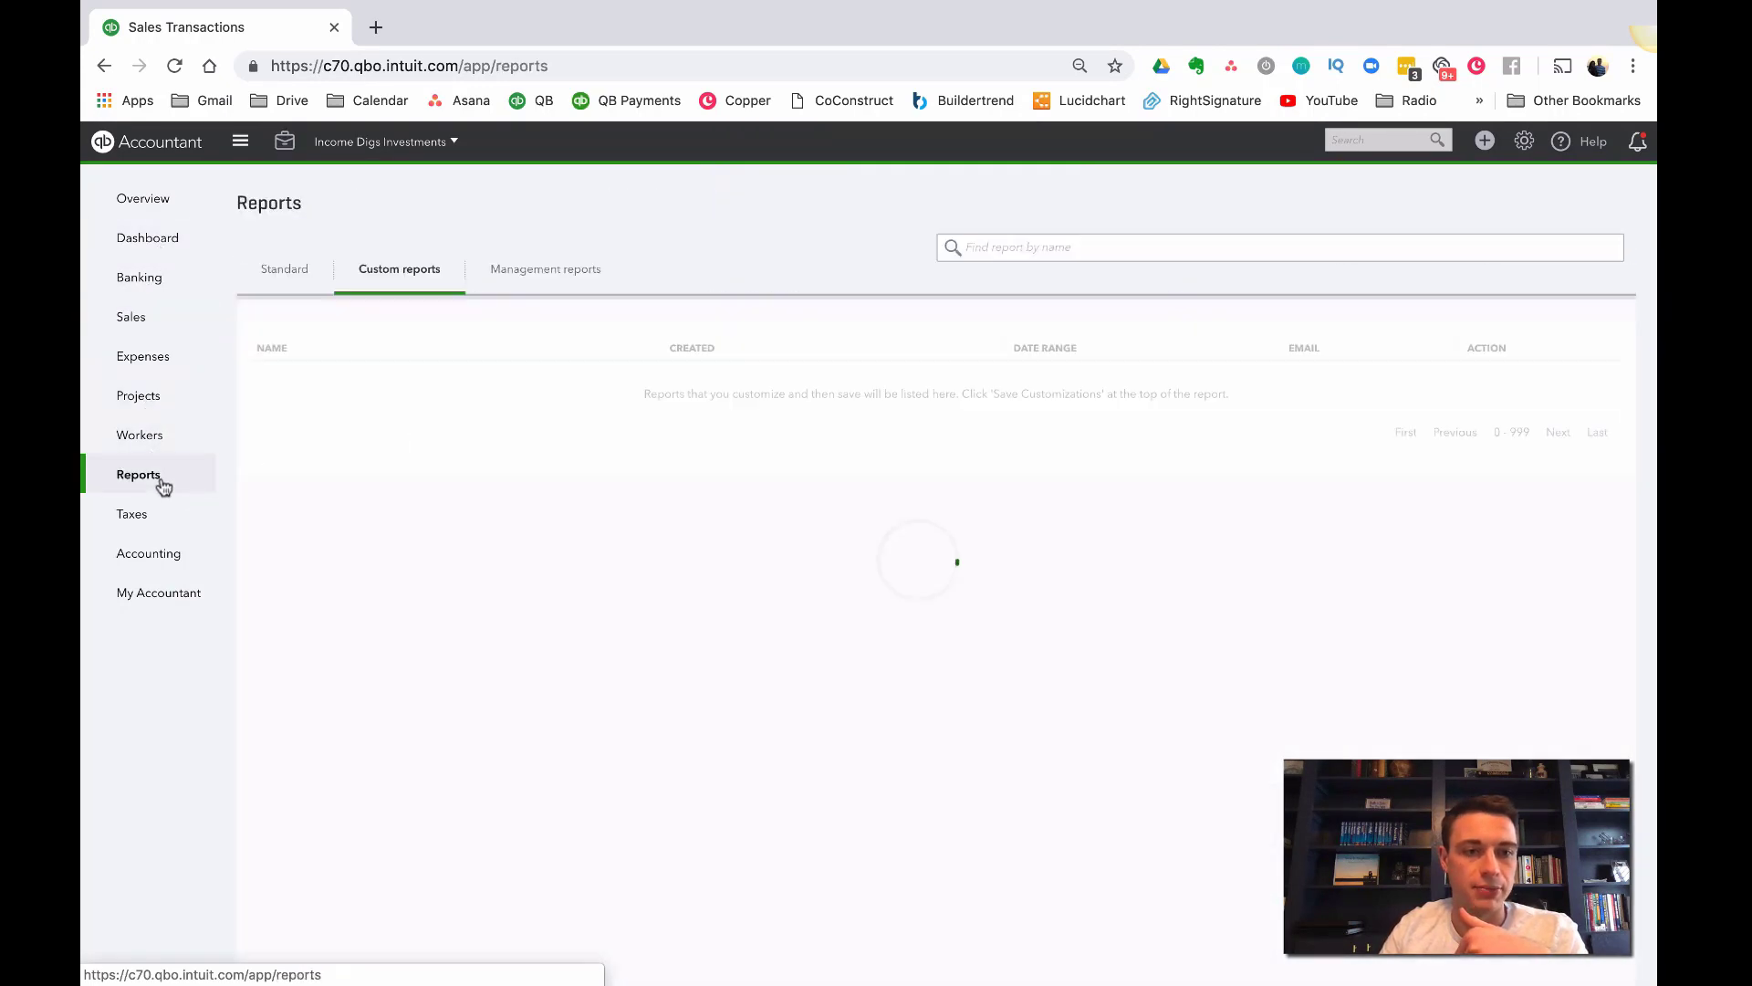
Step: Run the standard Profit and Loss report for This Month (February 2019)
left_click(282, 281)
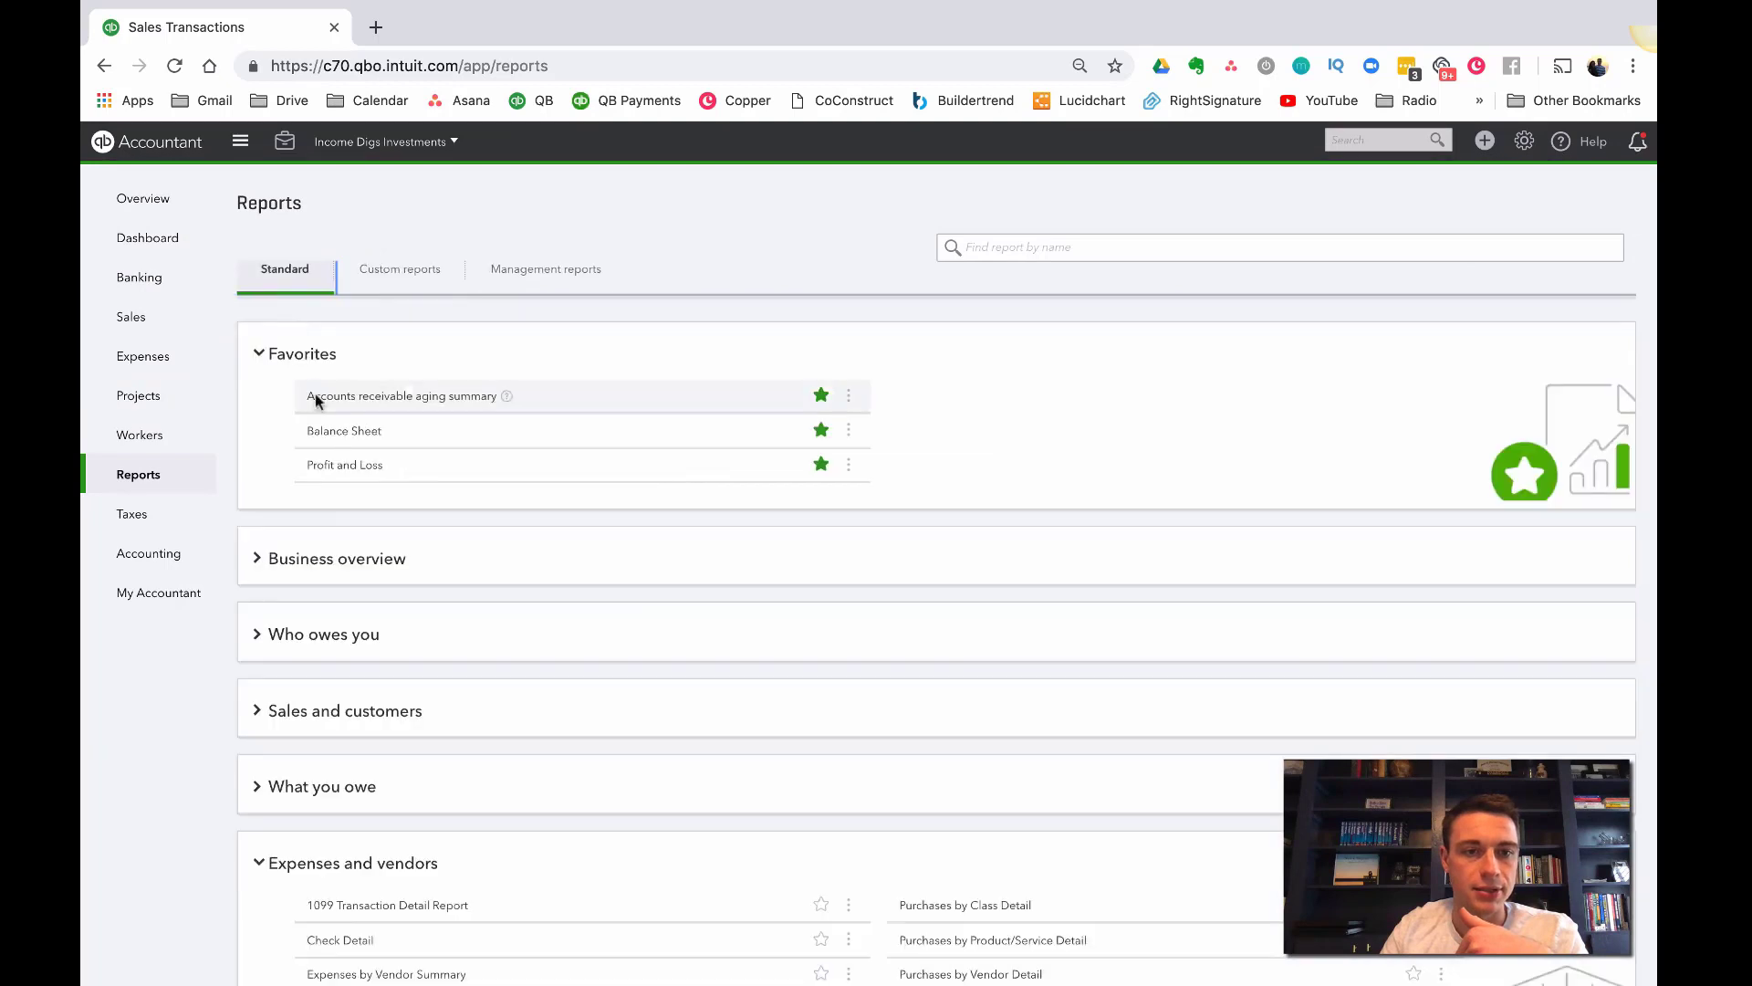
left_click(348, 466)
left_click(283, 268)
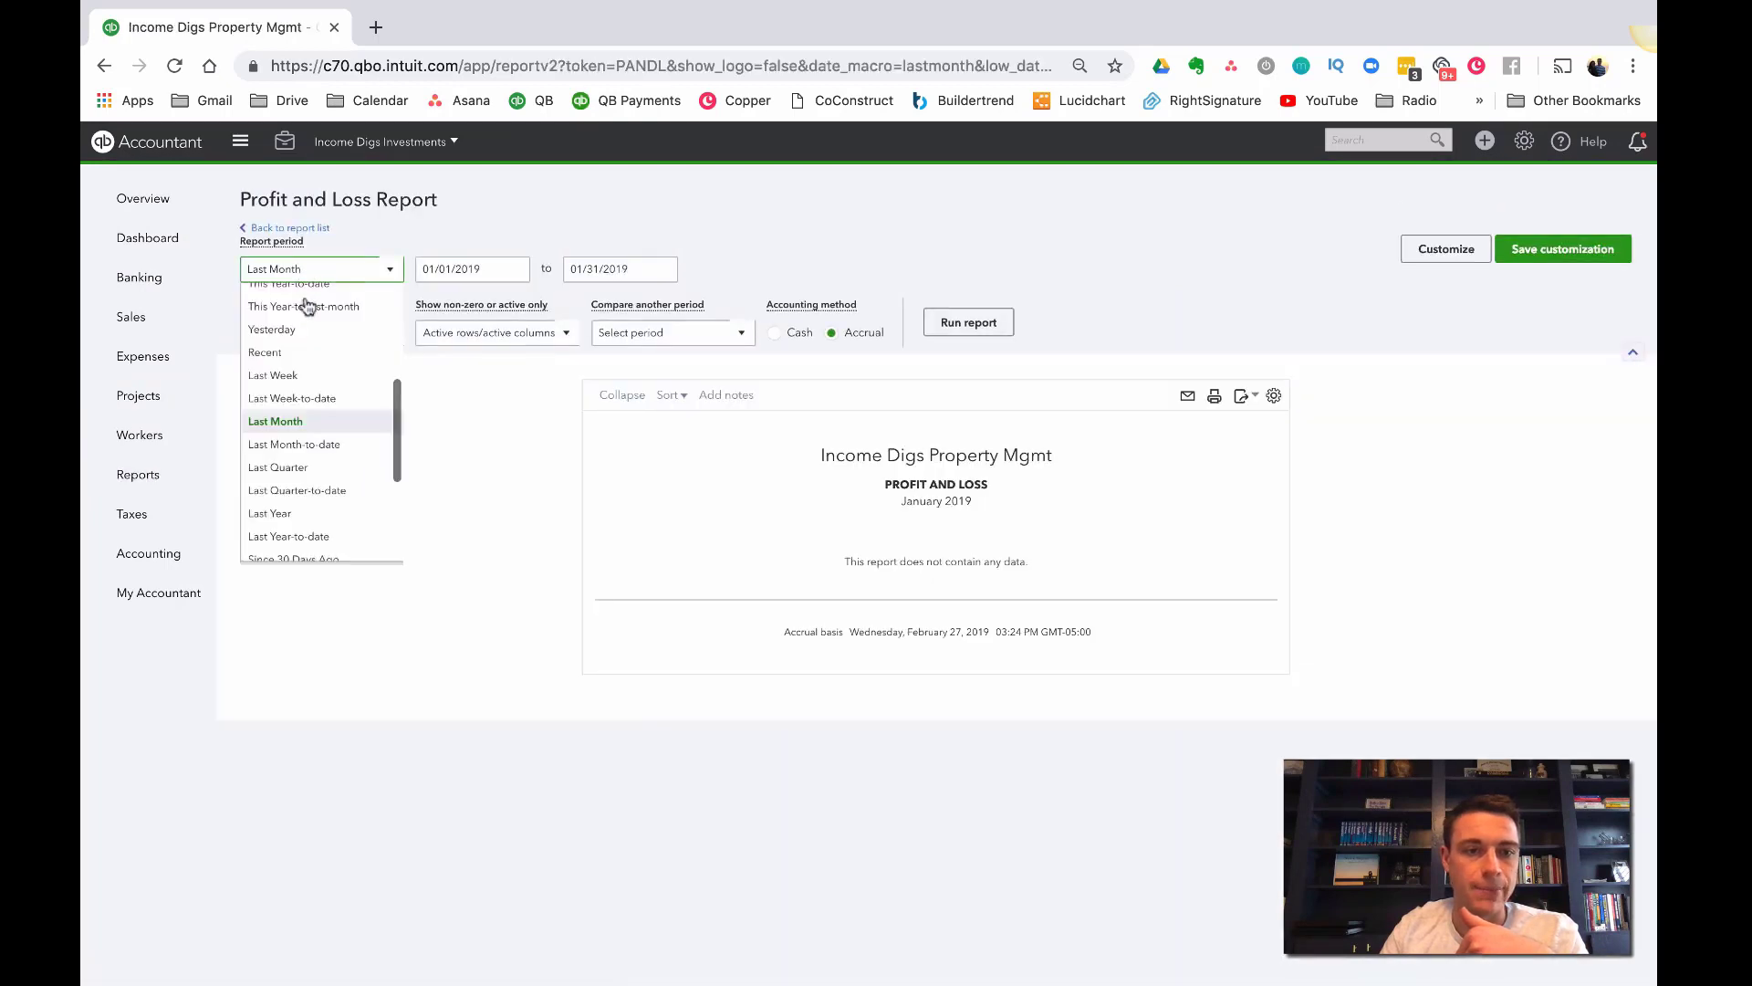
scroll(310, 365, "up", 5)
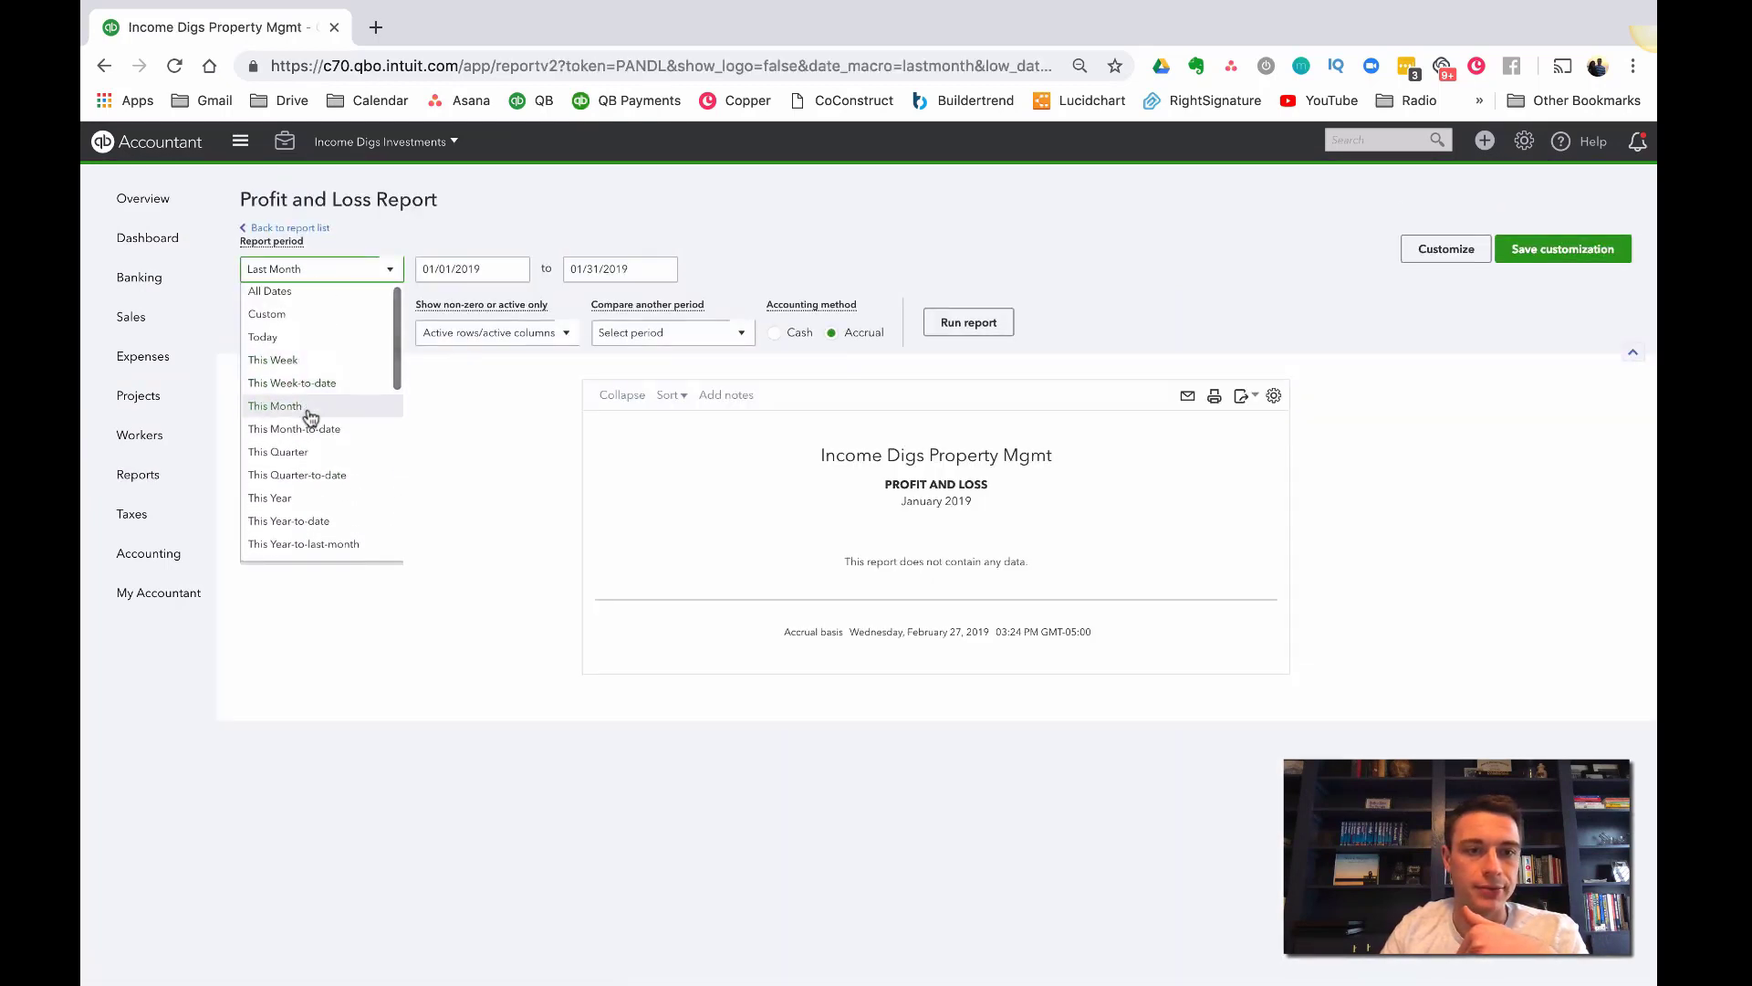
left_click(275, 406)
left_click(965, 323)
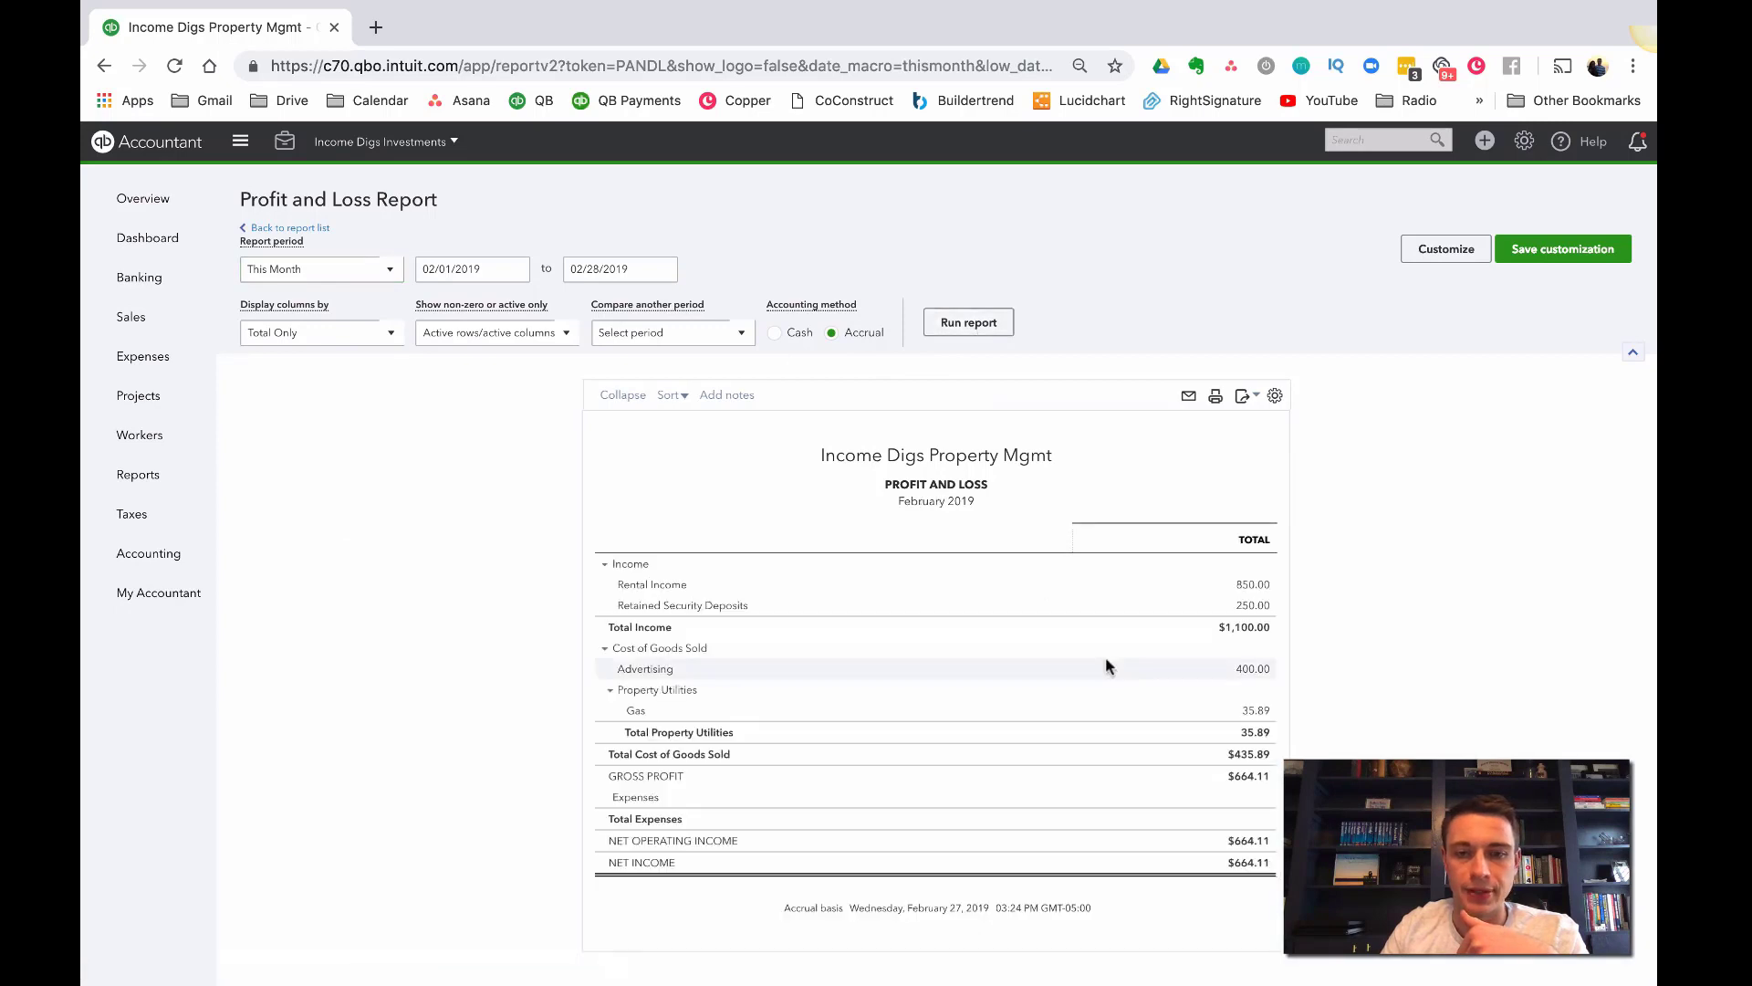